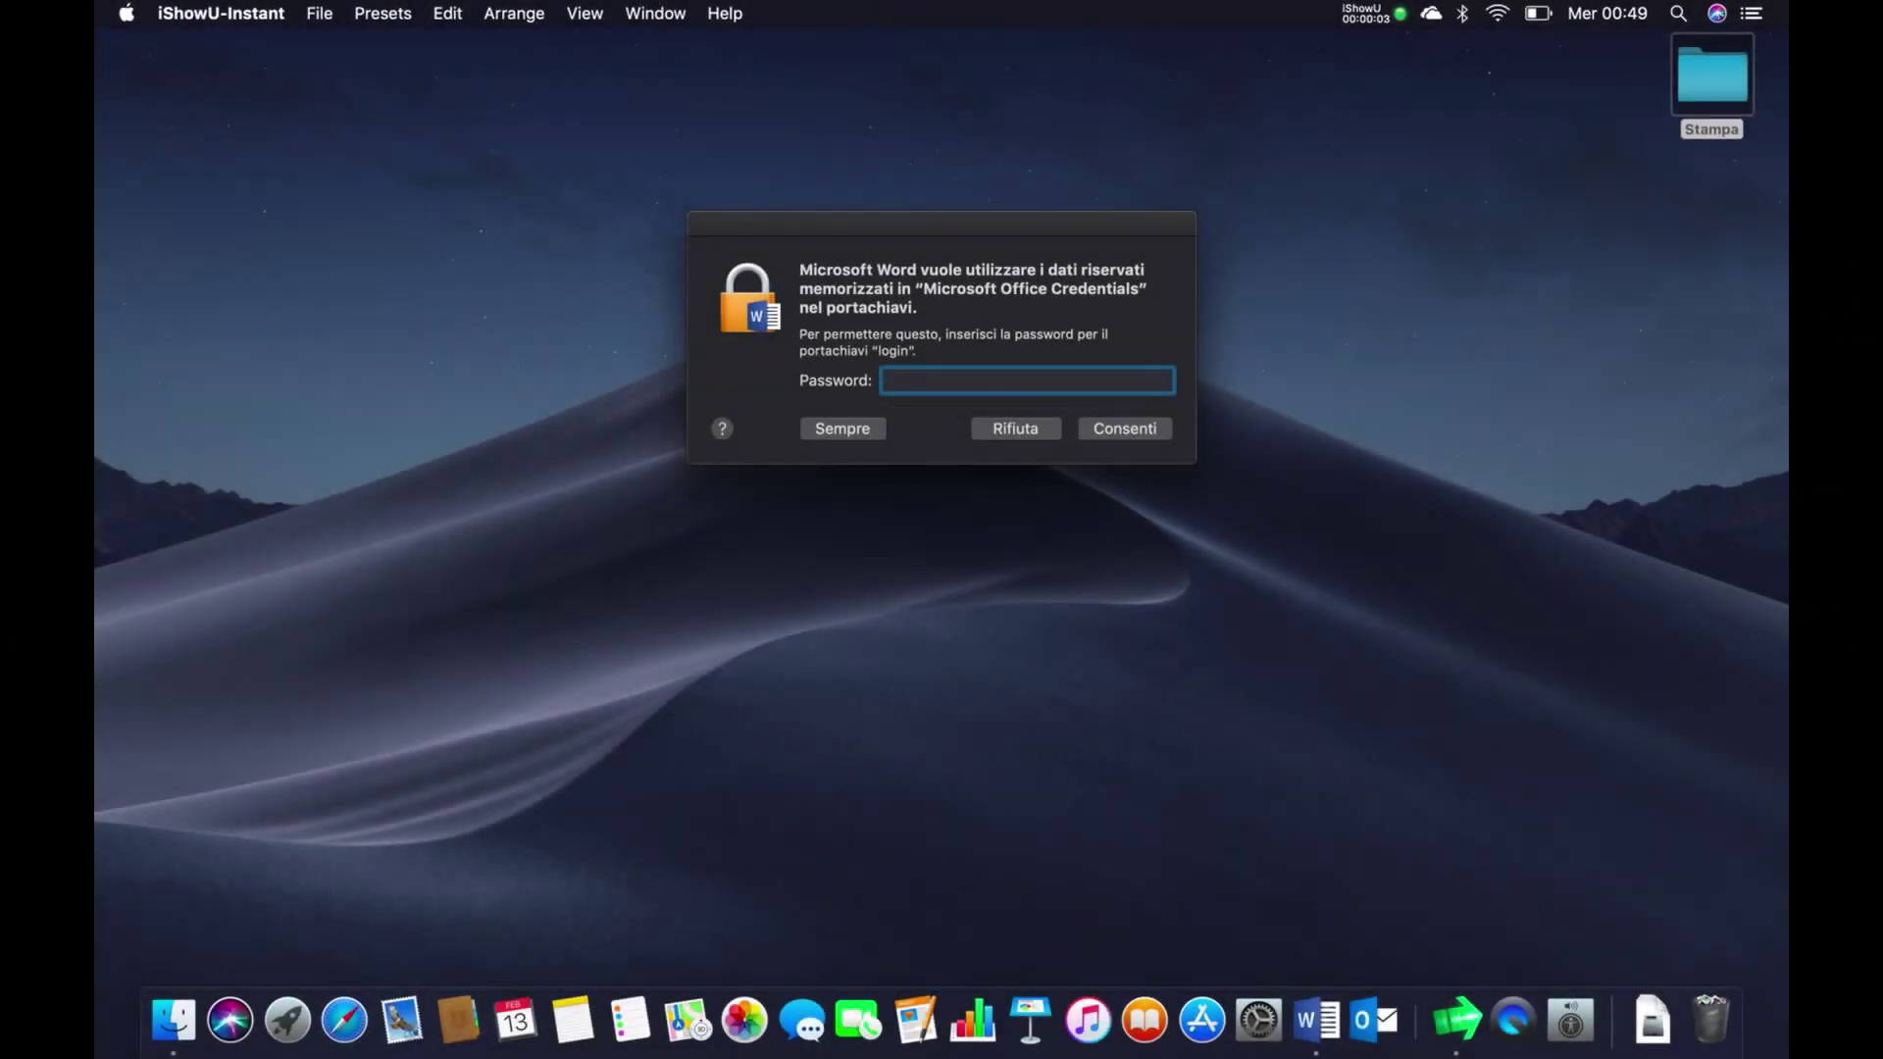
- Switch to Microsoft Word's blank Documento1 and expand its window to full screen
{"action": "key", "text": "super+Tab"}
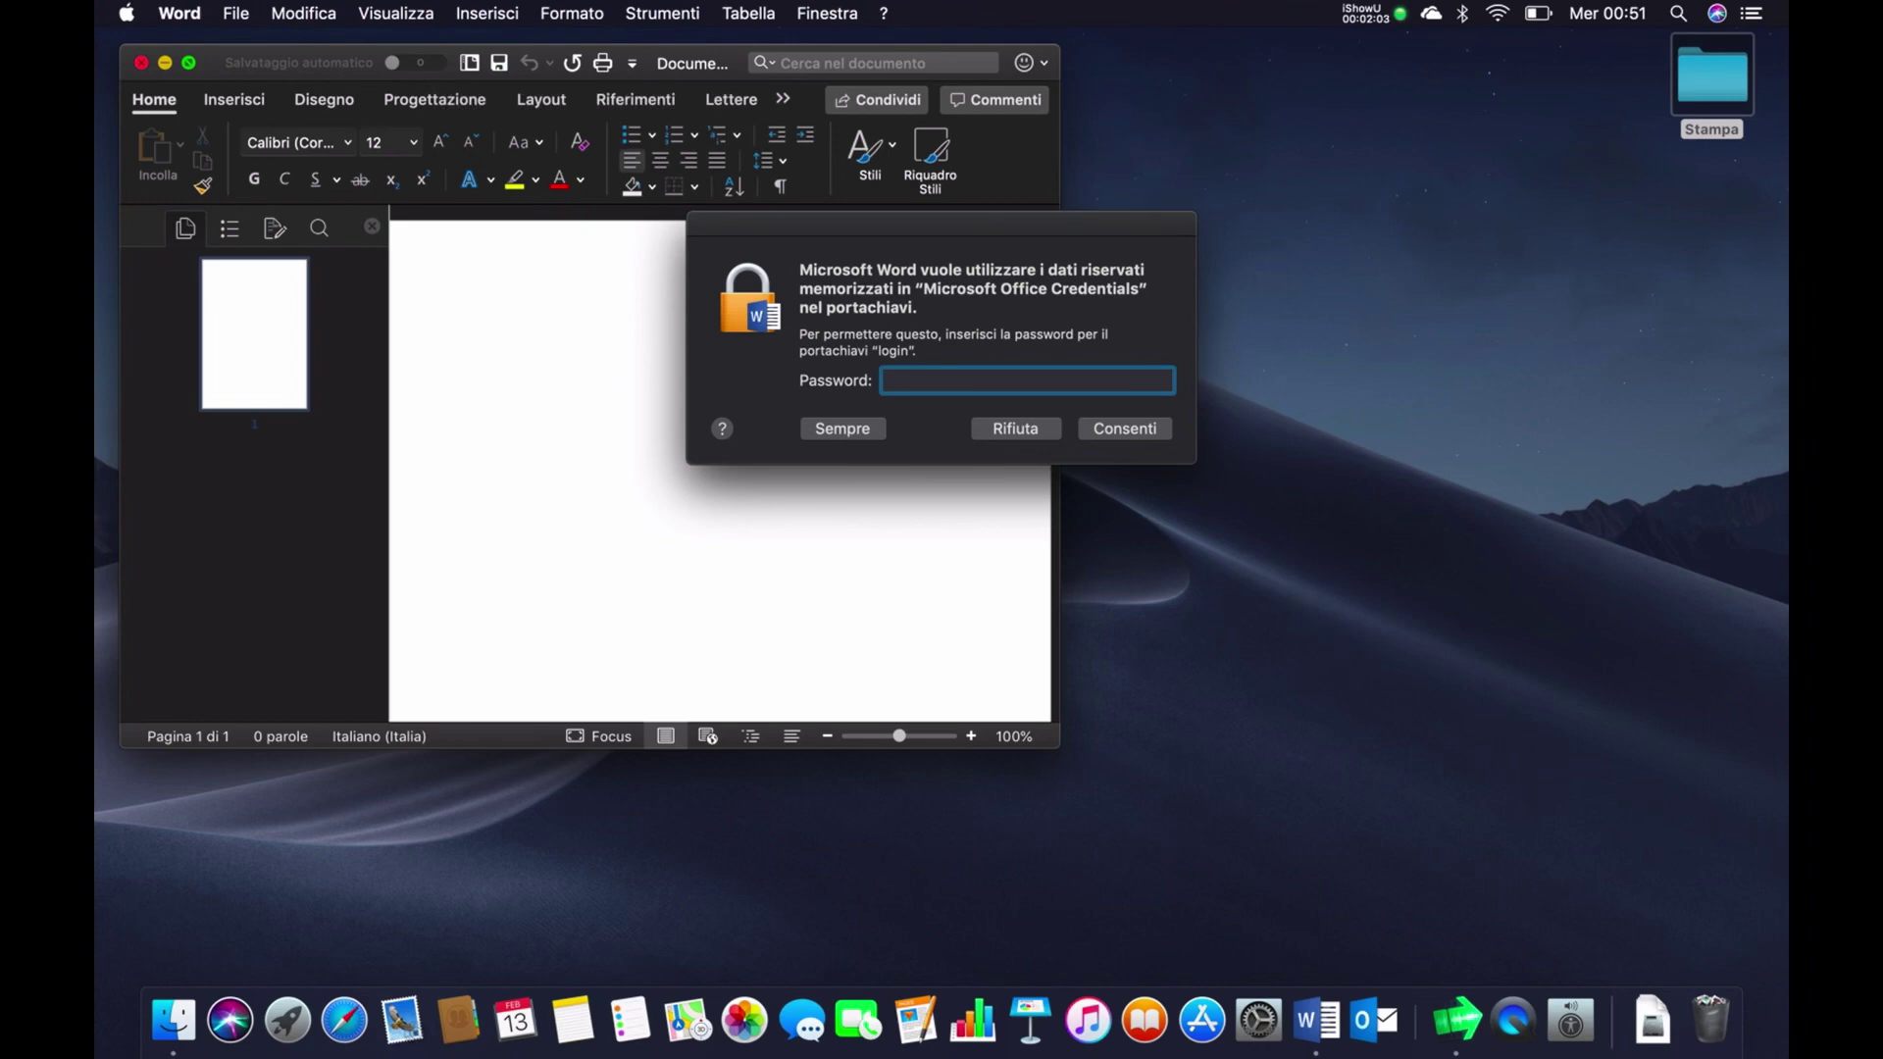
{"action": "left_click", "coordinate": [188, 63]}
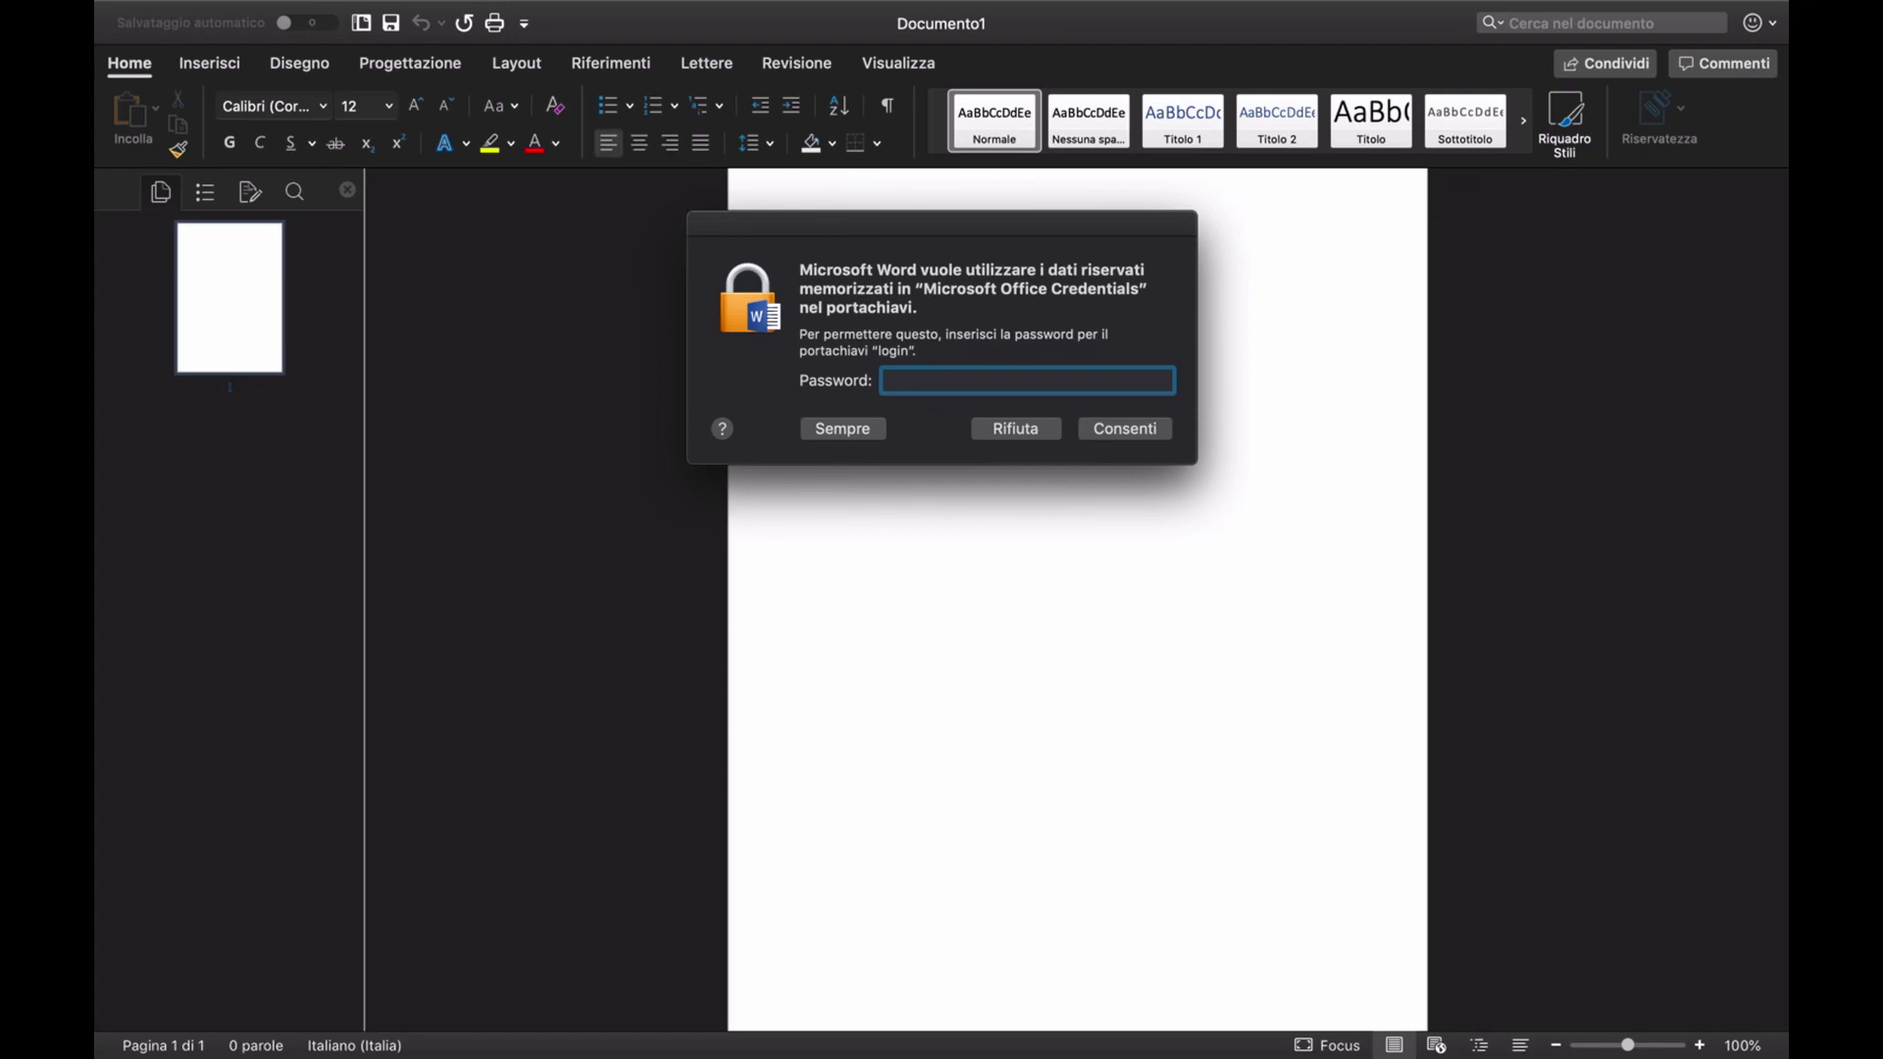
{"action": "type", "text": "Ciao "}
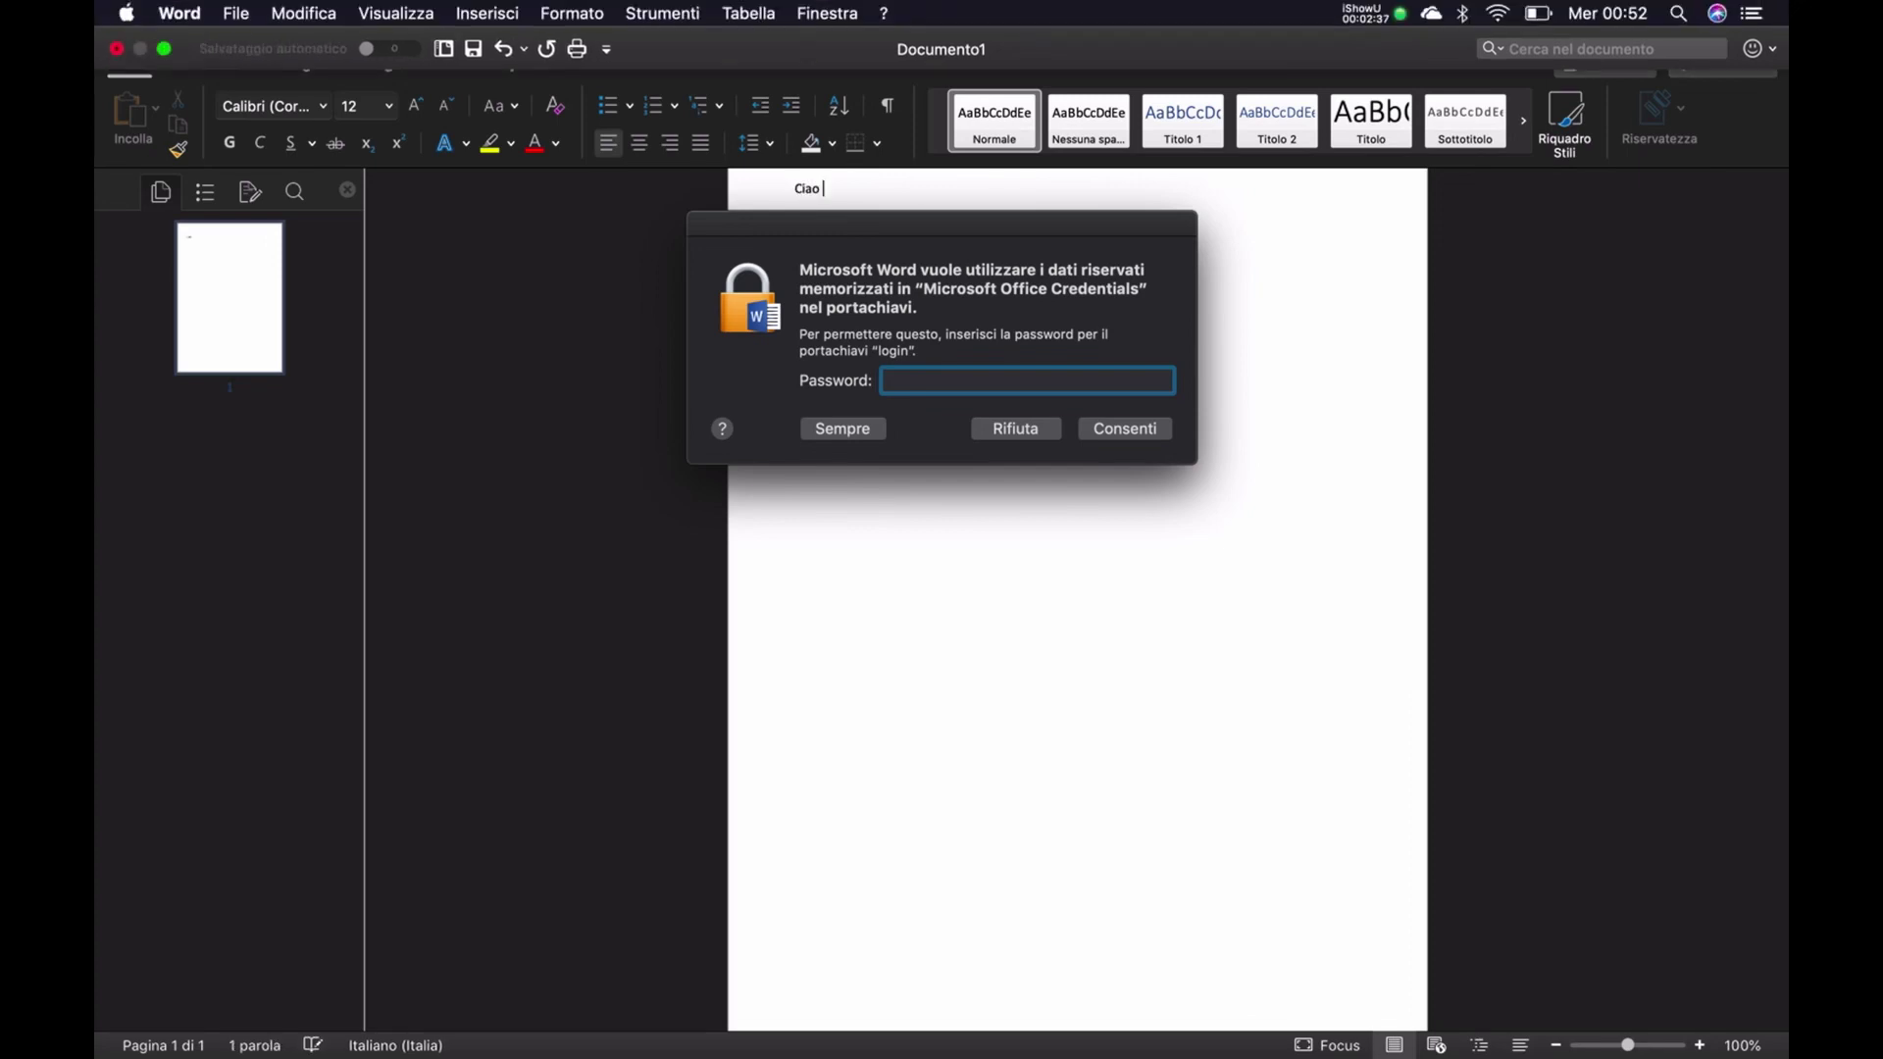
{"action": "type", "text": "ci "}
{"action": "type", "text": "sono "}
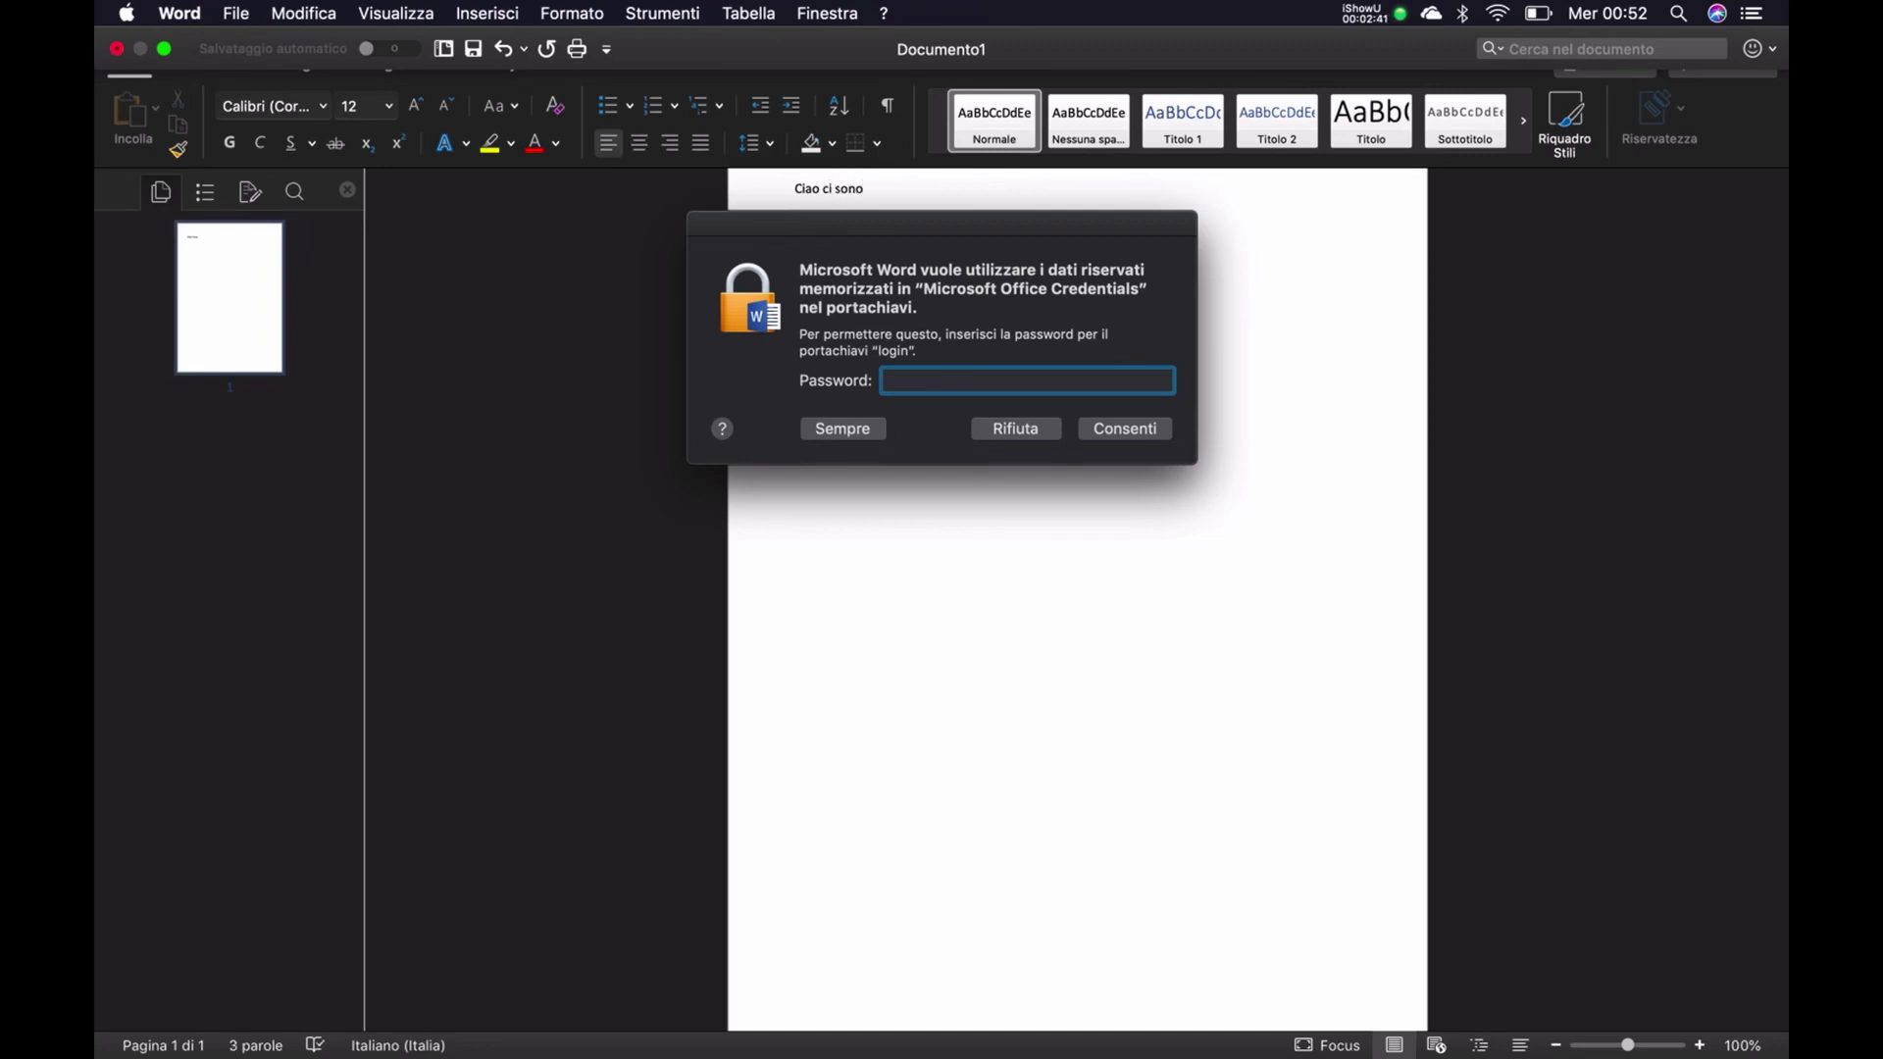
{"action": "type", "text": "anch"}
{"action": "type", "text": "'io"}
{"action": "type", "text": ","}
{"action": "type", "text": "cjon un"}
{"action": "type", "text": "poda"}
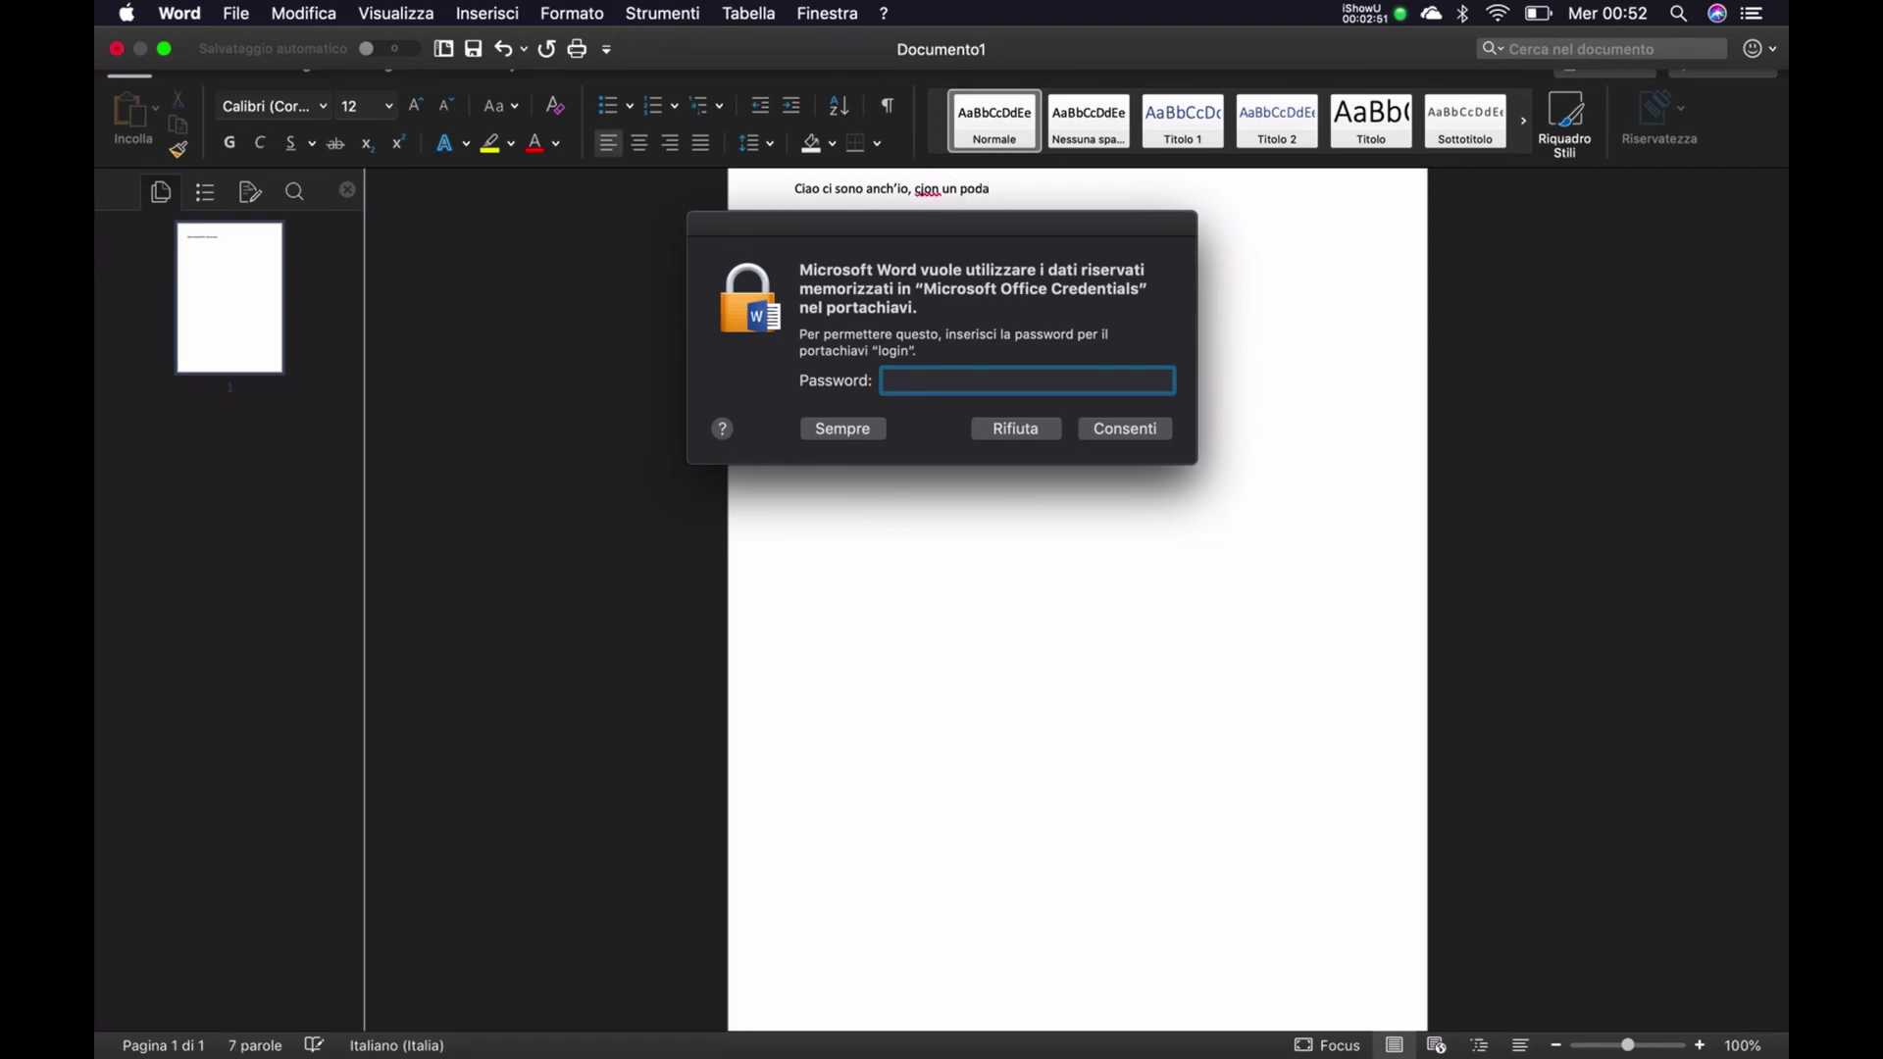
{"action": "key", "text": "BackSpace"}
{"action": "key", "text": "BackSpace"}
{"action": "key", "text": "BackSpace"}
{"action": "key", "text": "BackSpace"}
{"action": "type", "text": "podcast"}
{"action": "key", "text": "Return"}
{"action": "triple_click", "coordinate": [903, 188]}
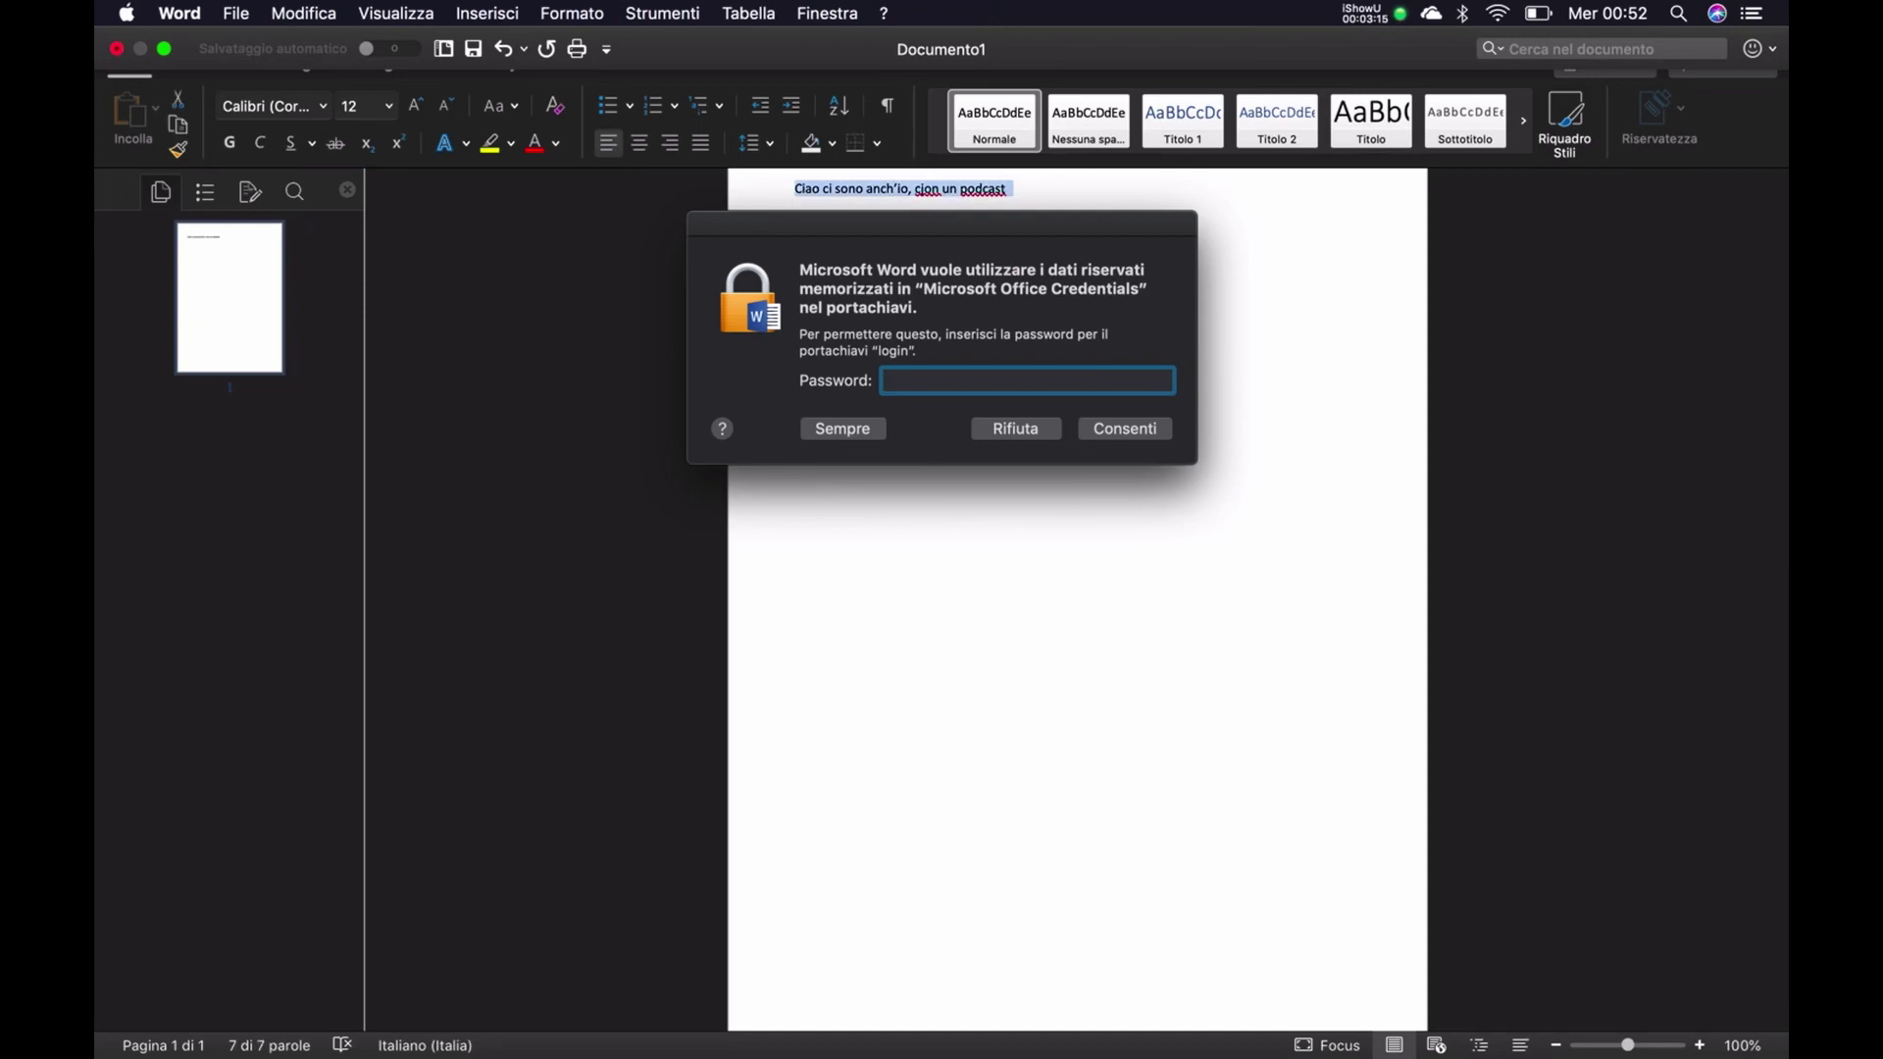
{"action": "key", "text": "BackSpace"}
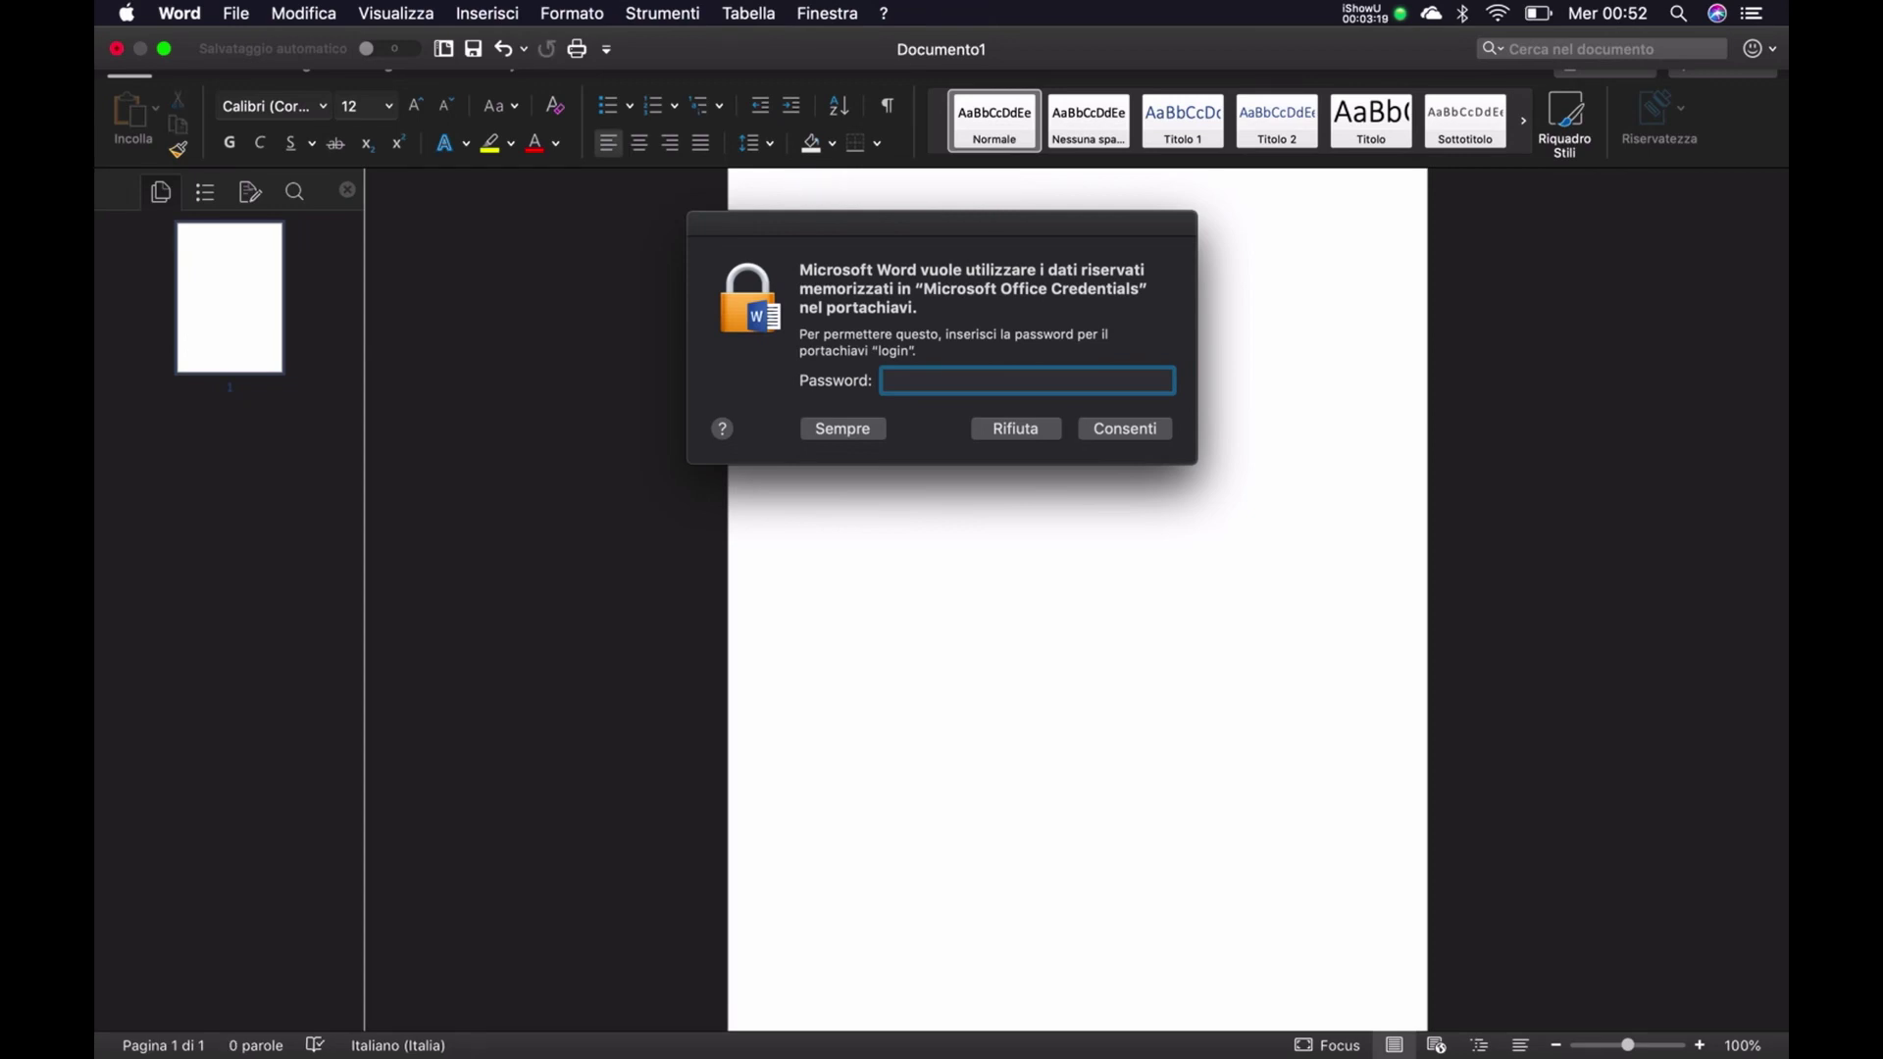
- Type 'Questa è una prova per podcast.', correct the typo 'poer' to 'per', then delete the sentence
{"action": "type", "text": "Questa "}
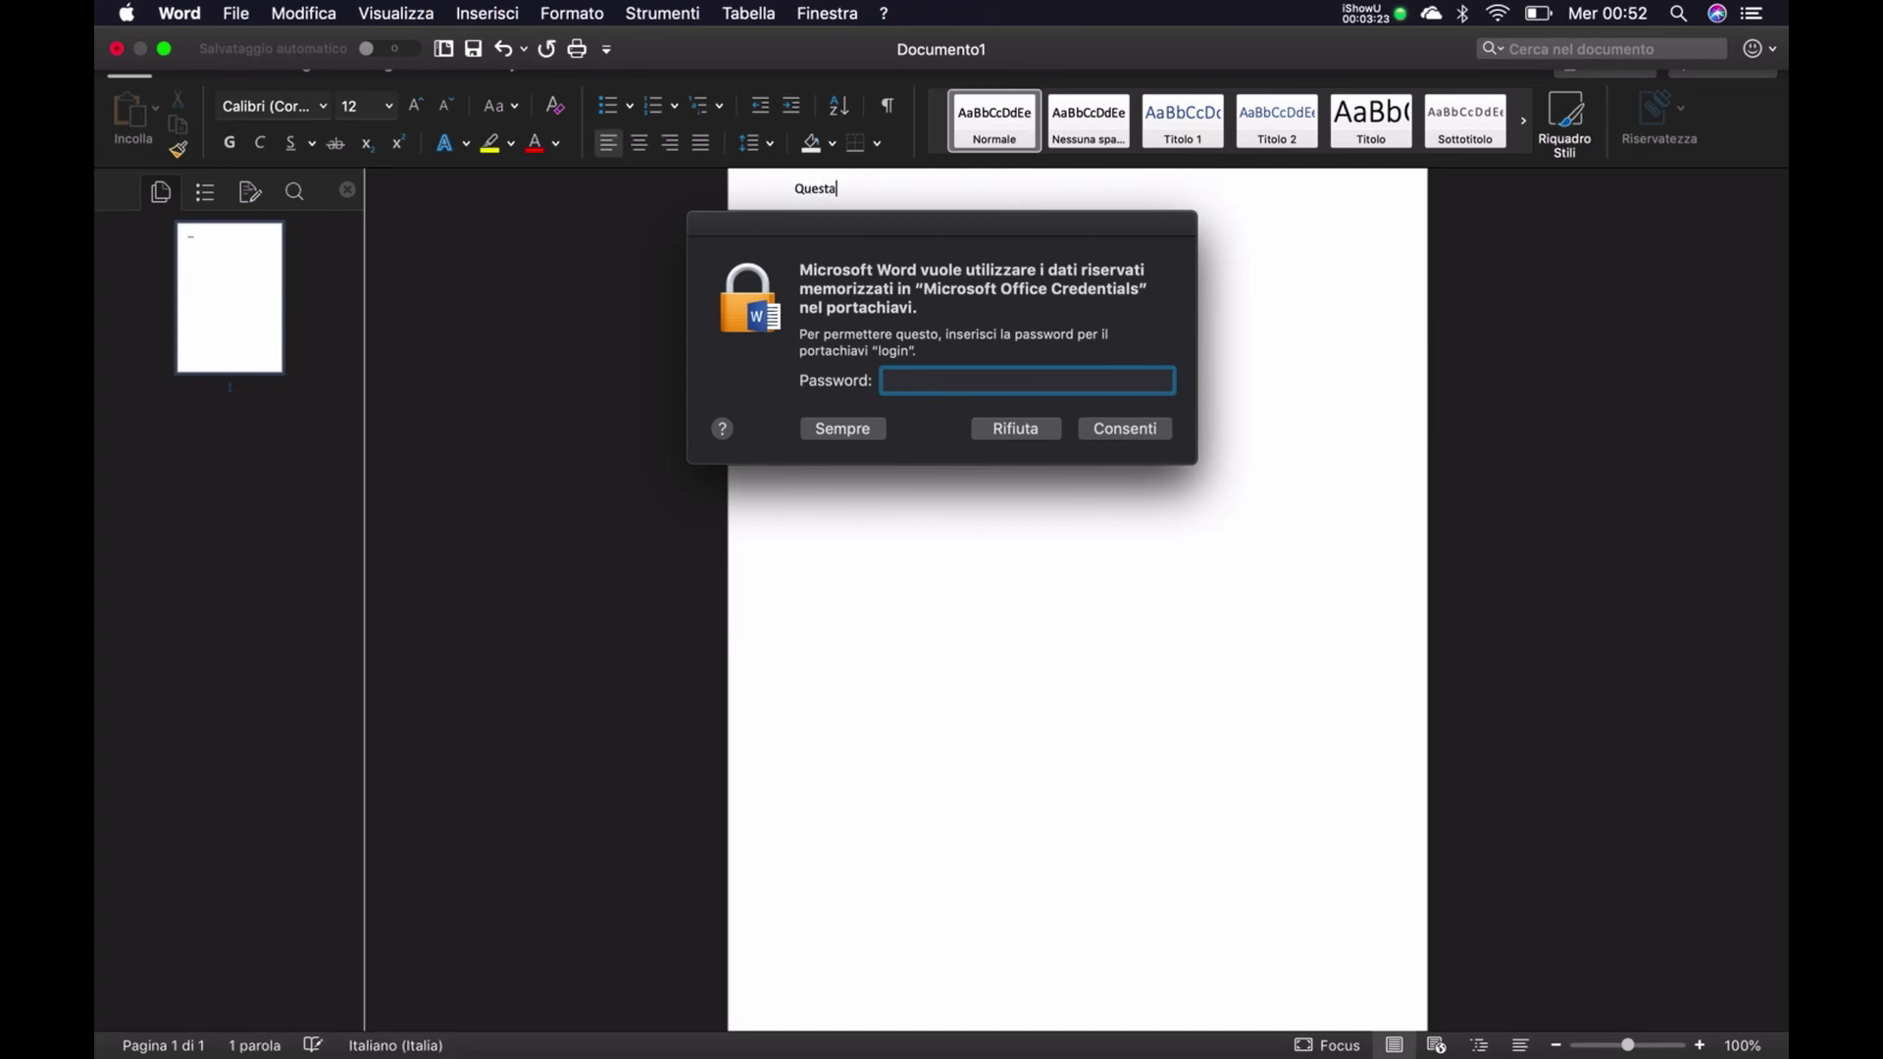
{"action": "type", "text": "è una prova poer podcast."}
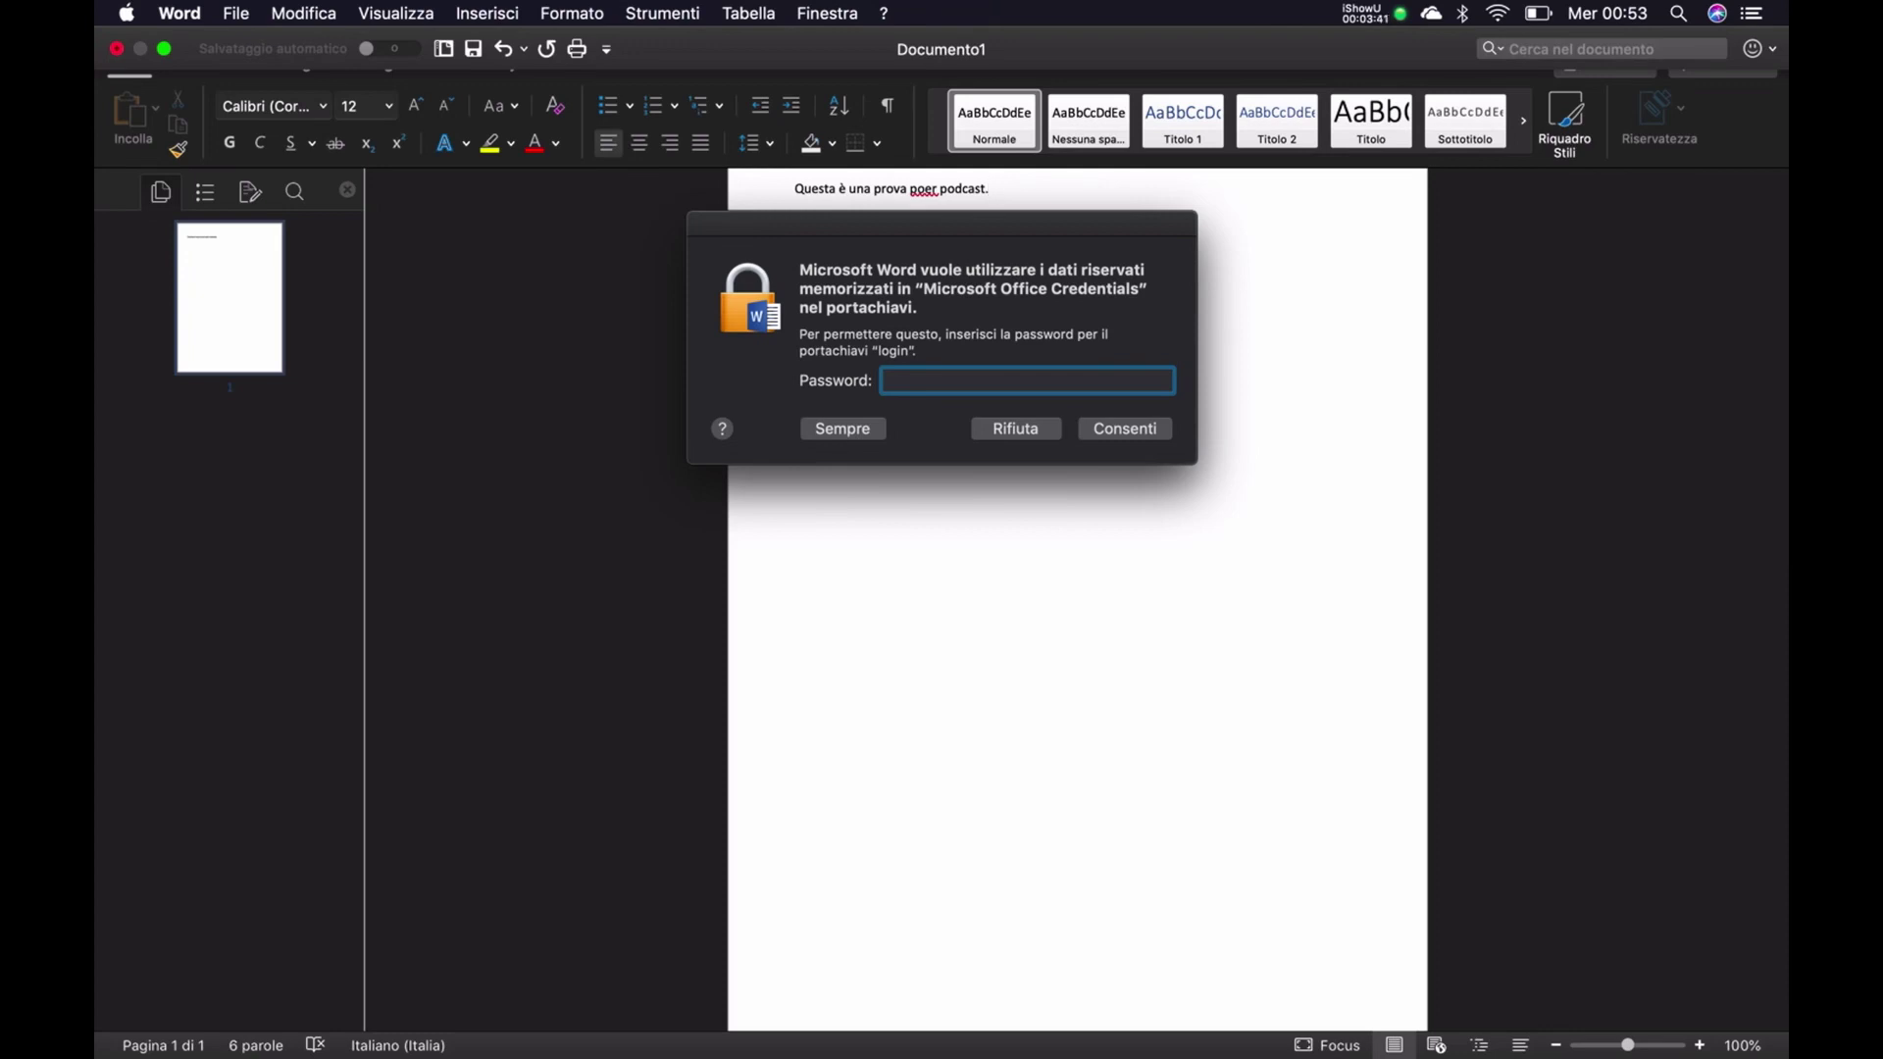
{"action": "left_click", "coordinate": [910, 188]}
{"action": "double_click", "coordinate": [923, 188]}
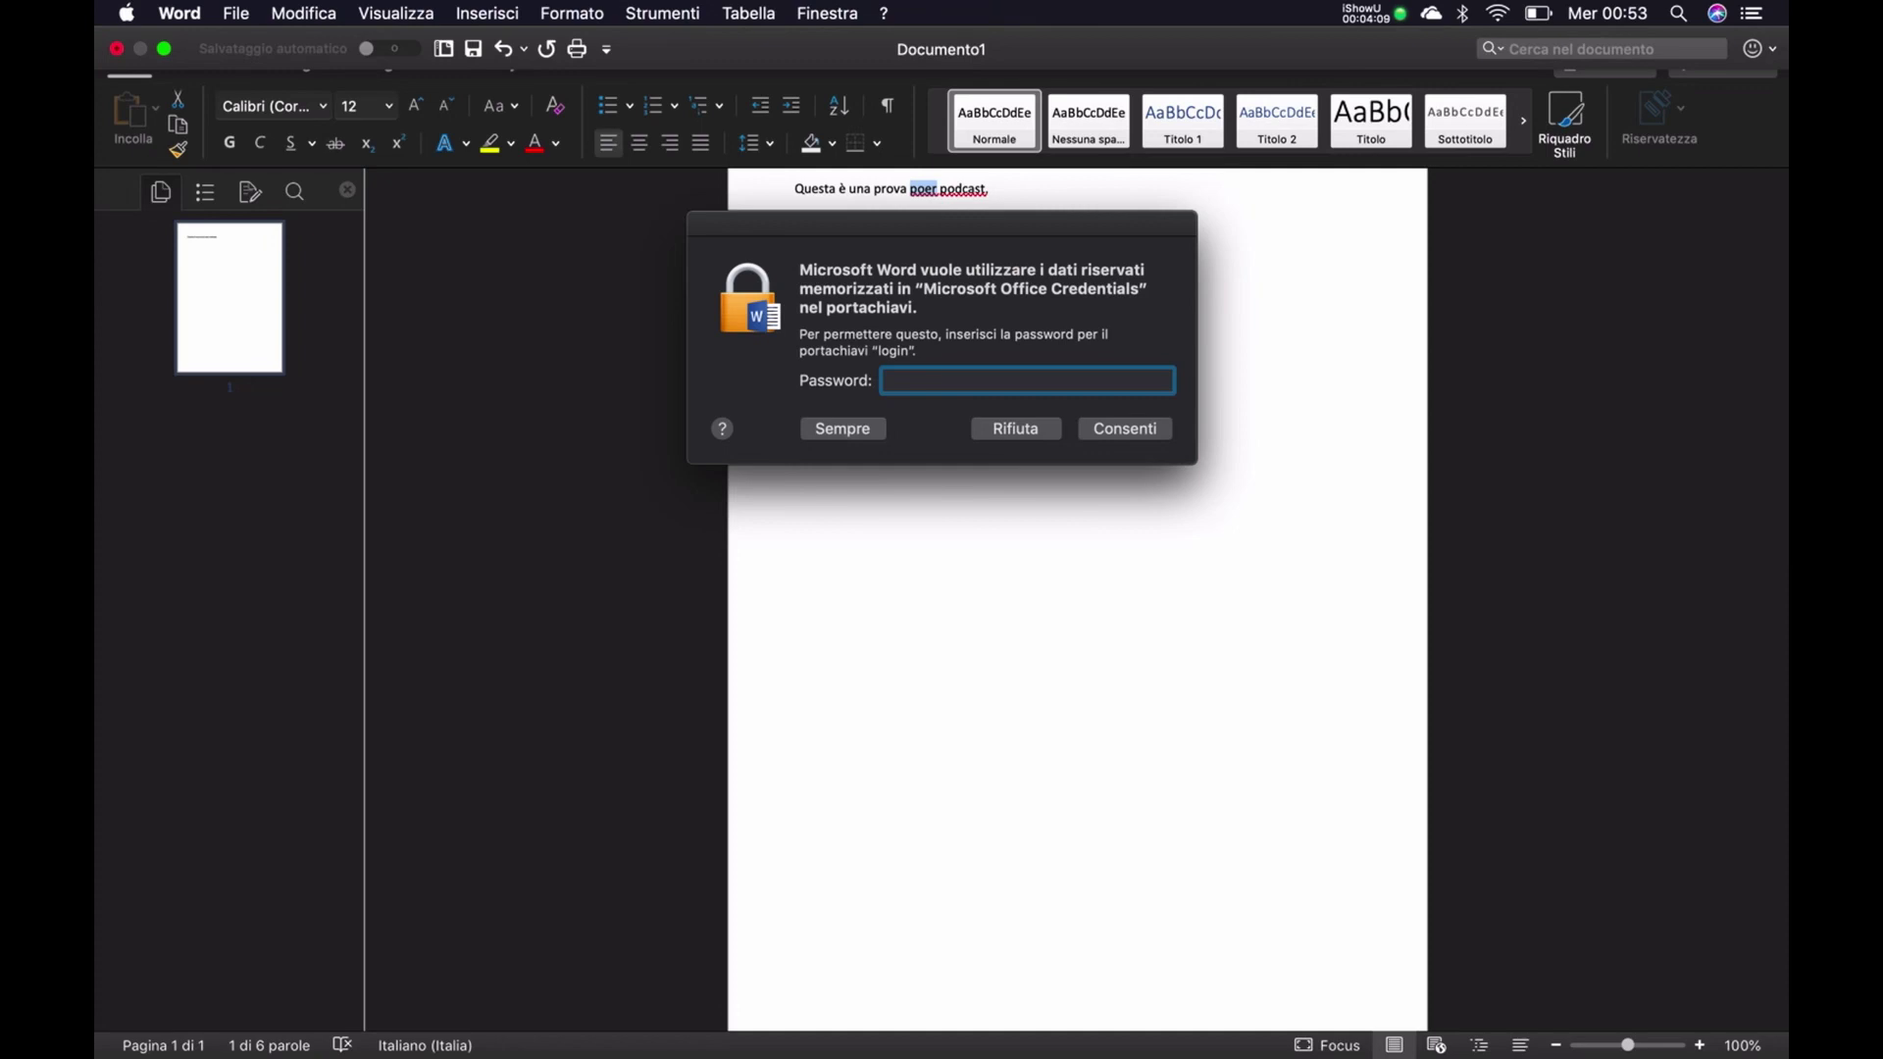
{"action": "type", "text": "per"}
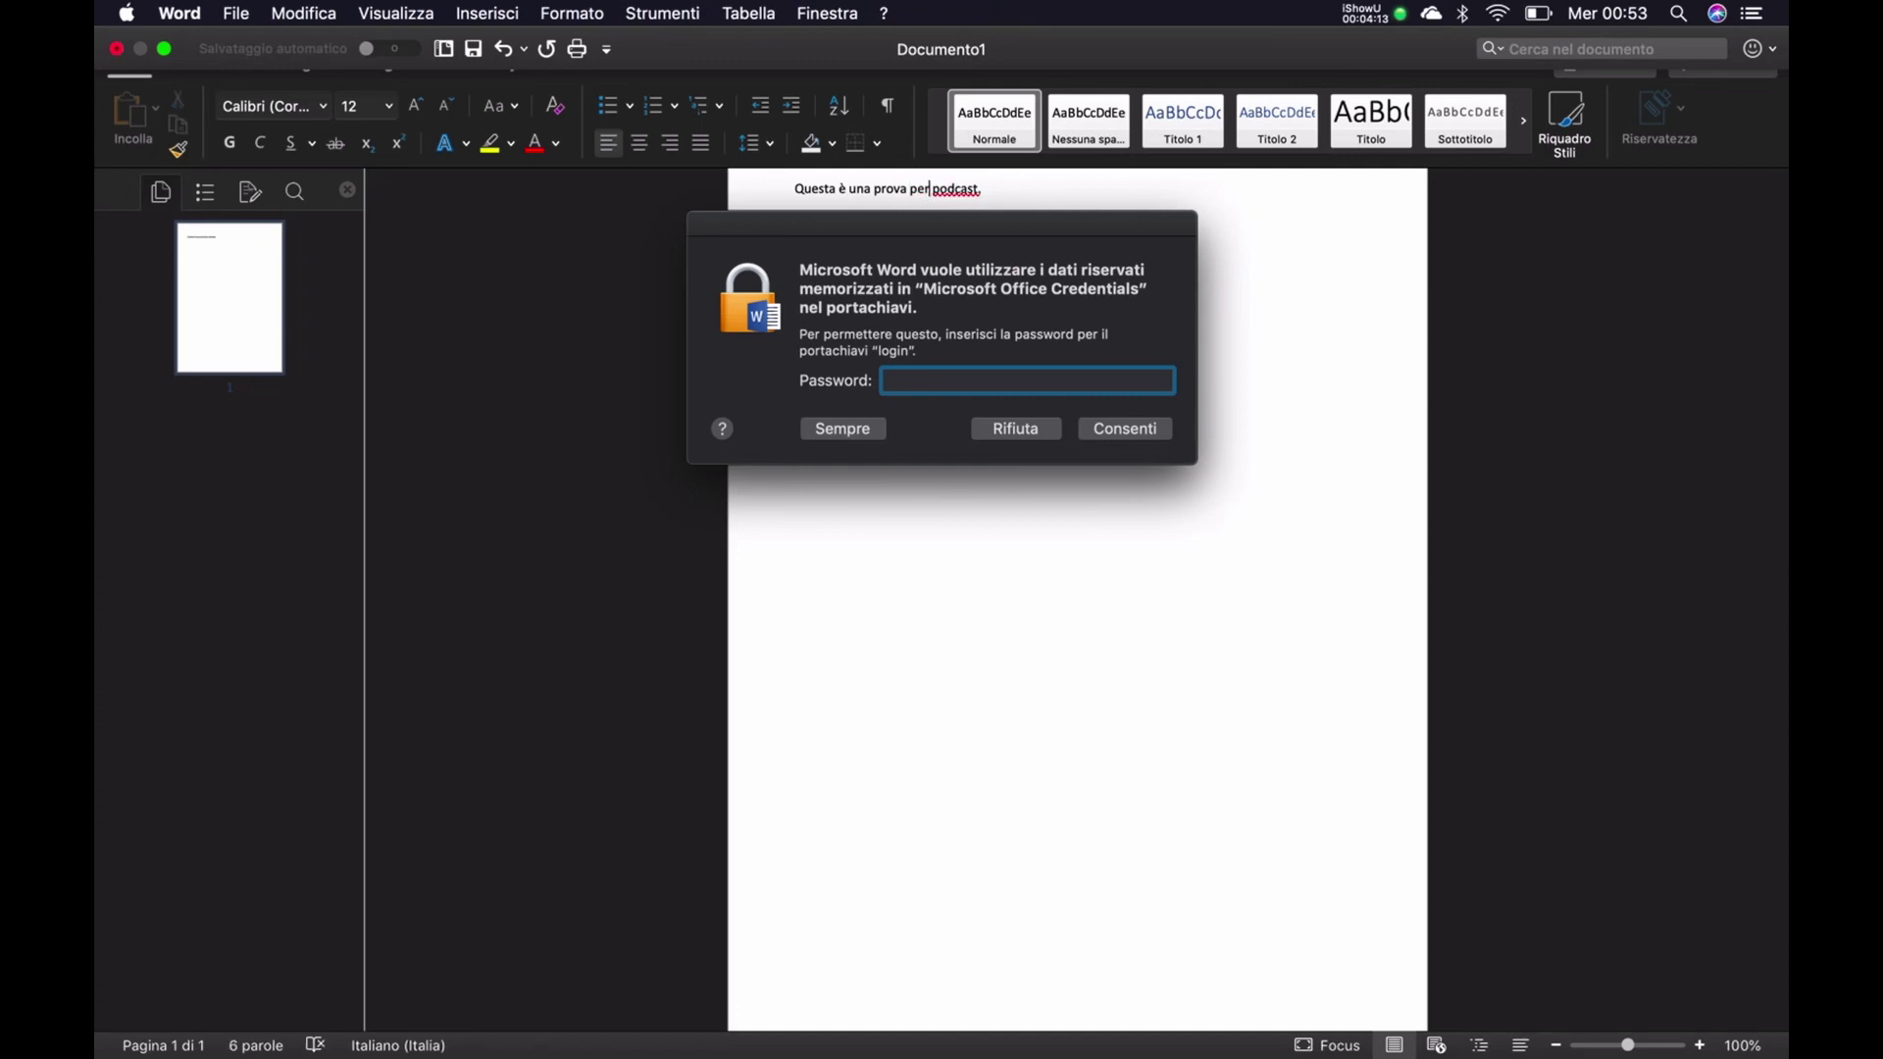
{"action": "type", "text": "."}
{"action": "key", "text": "shift+Up"}
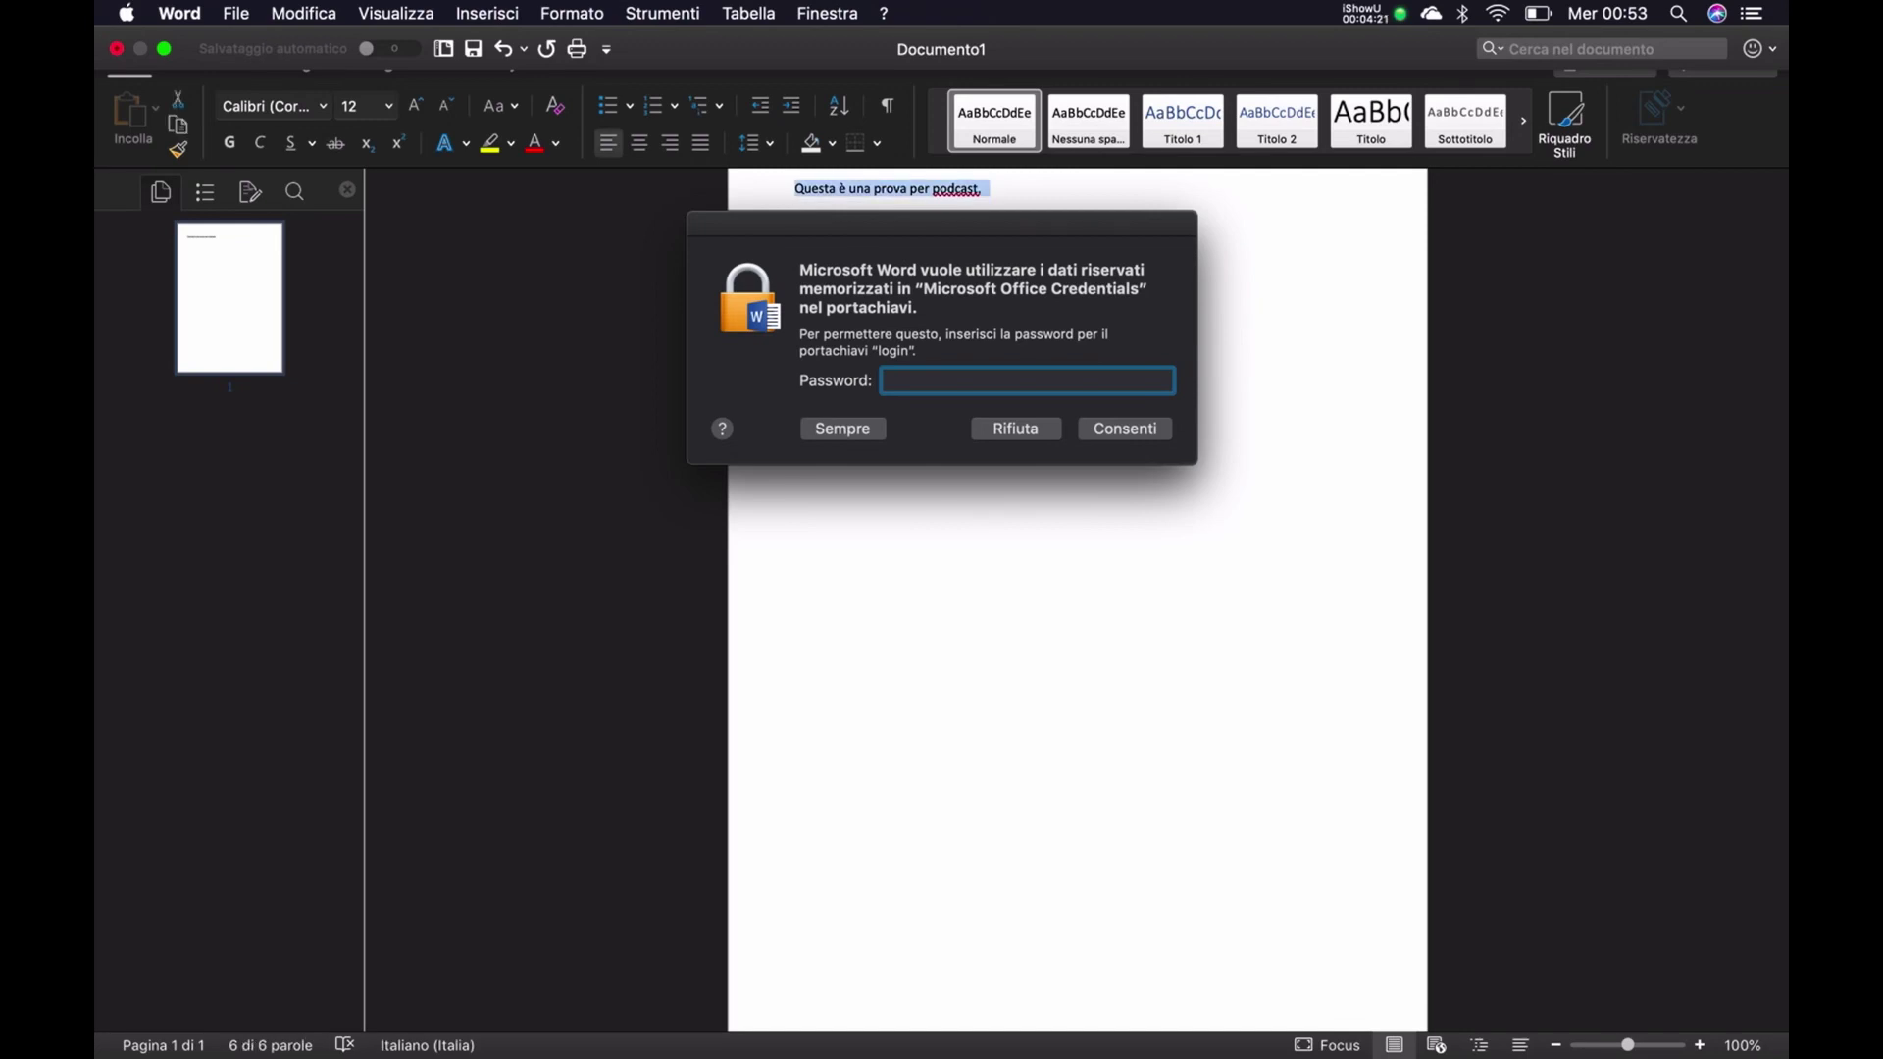
{"action": "key", "text": "BackSpace"}
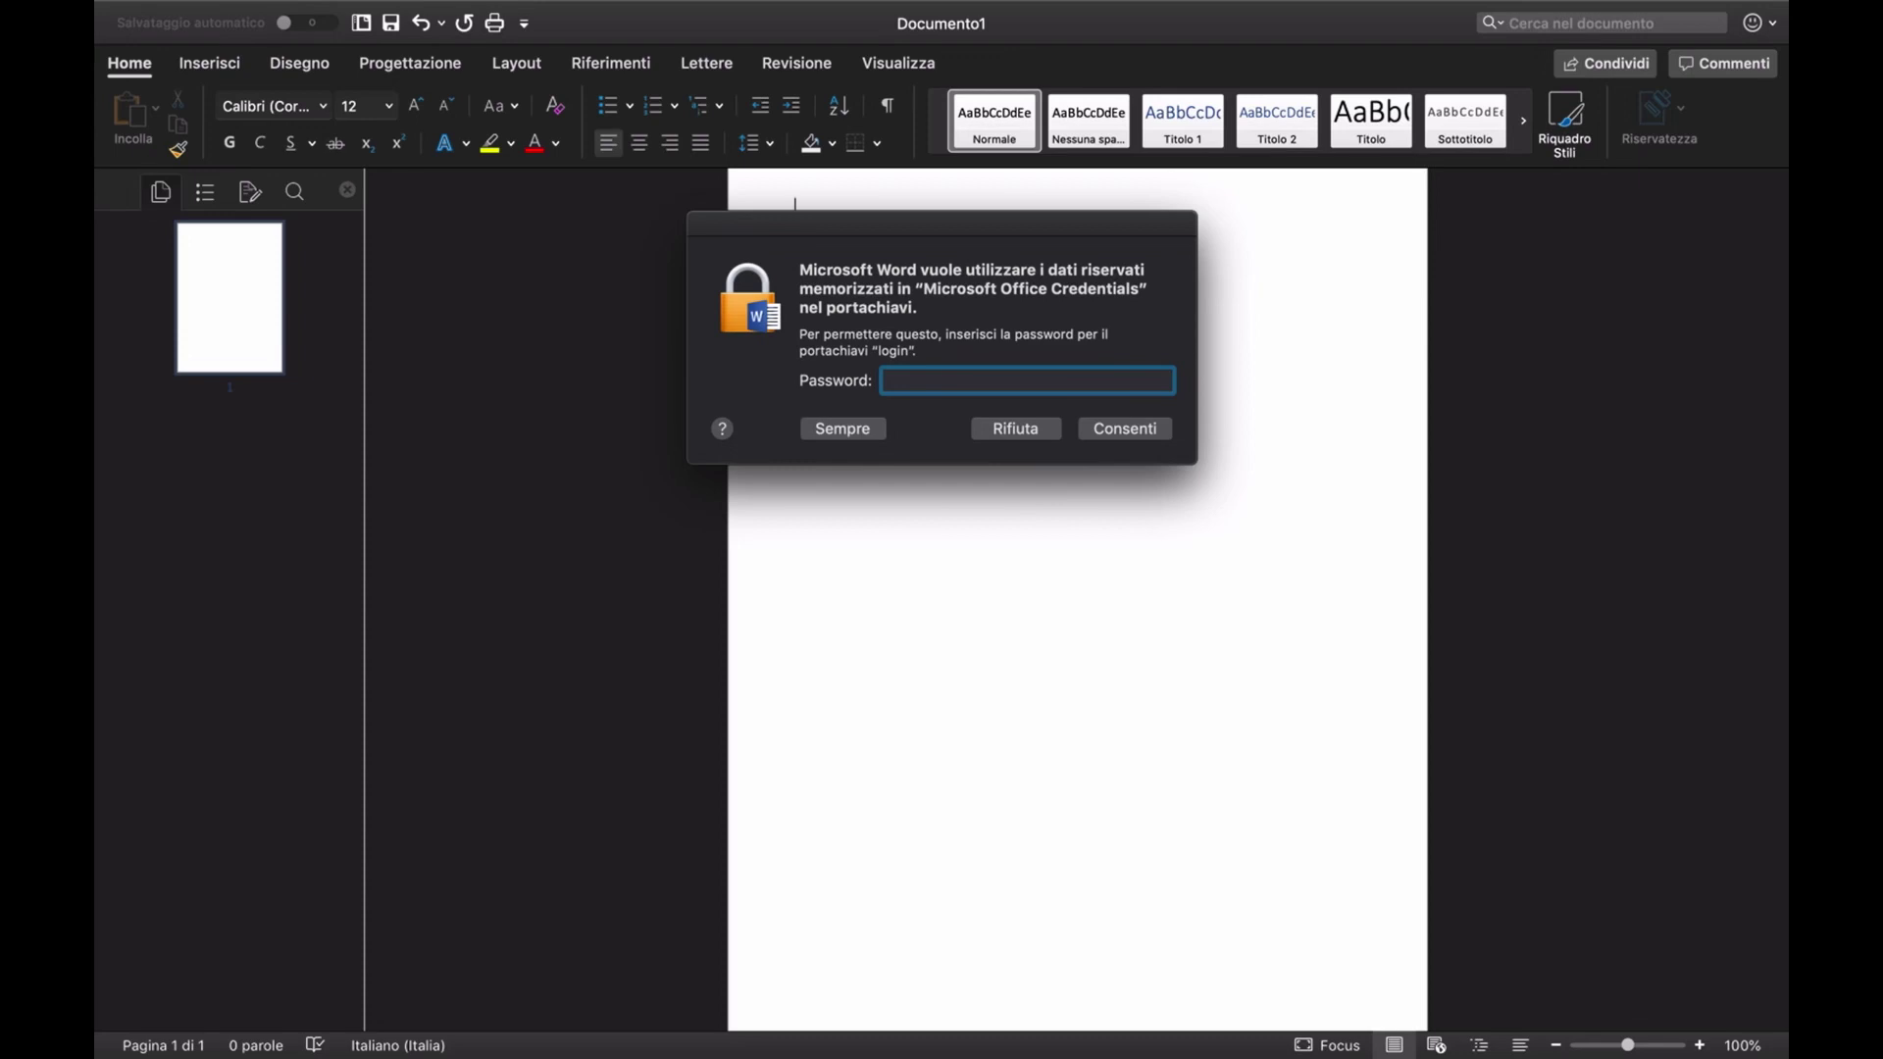
{"action": "key", "text": "Tab"}
{"action": "key", "text": "Tab"}
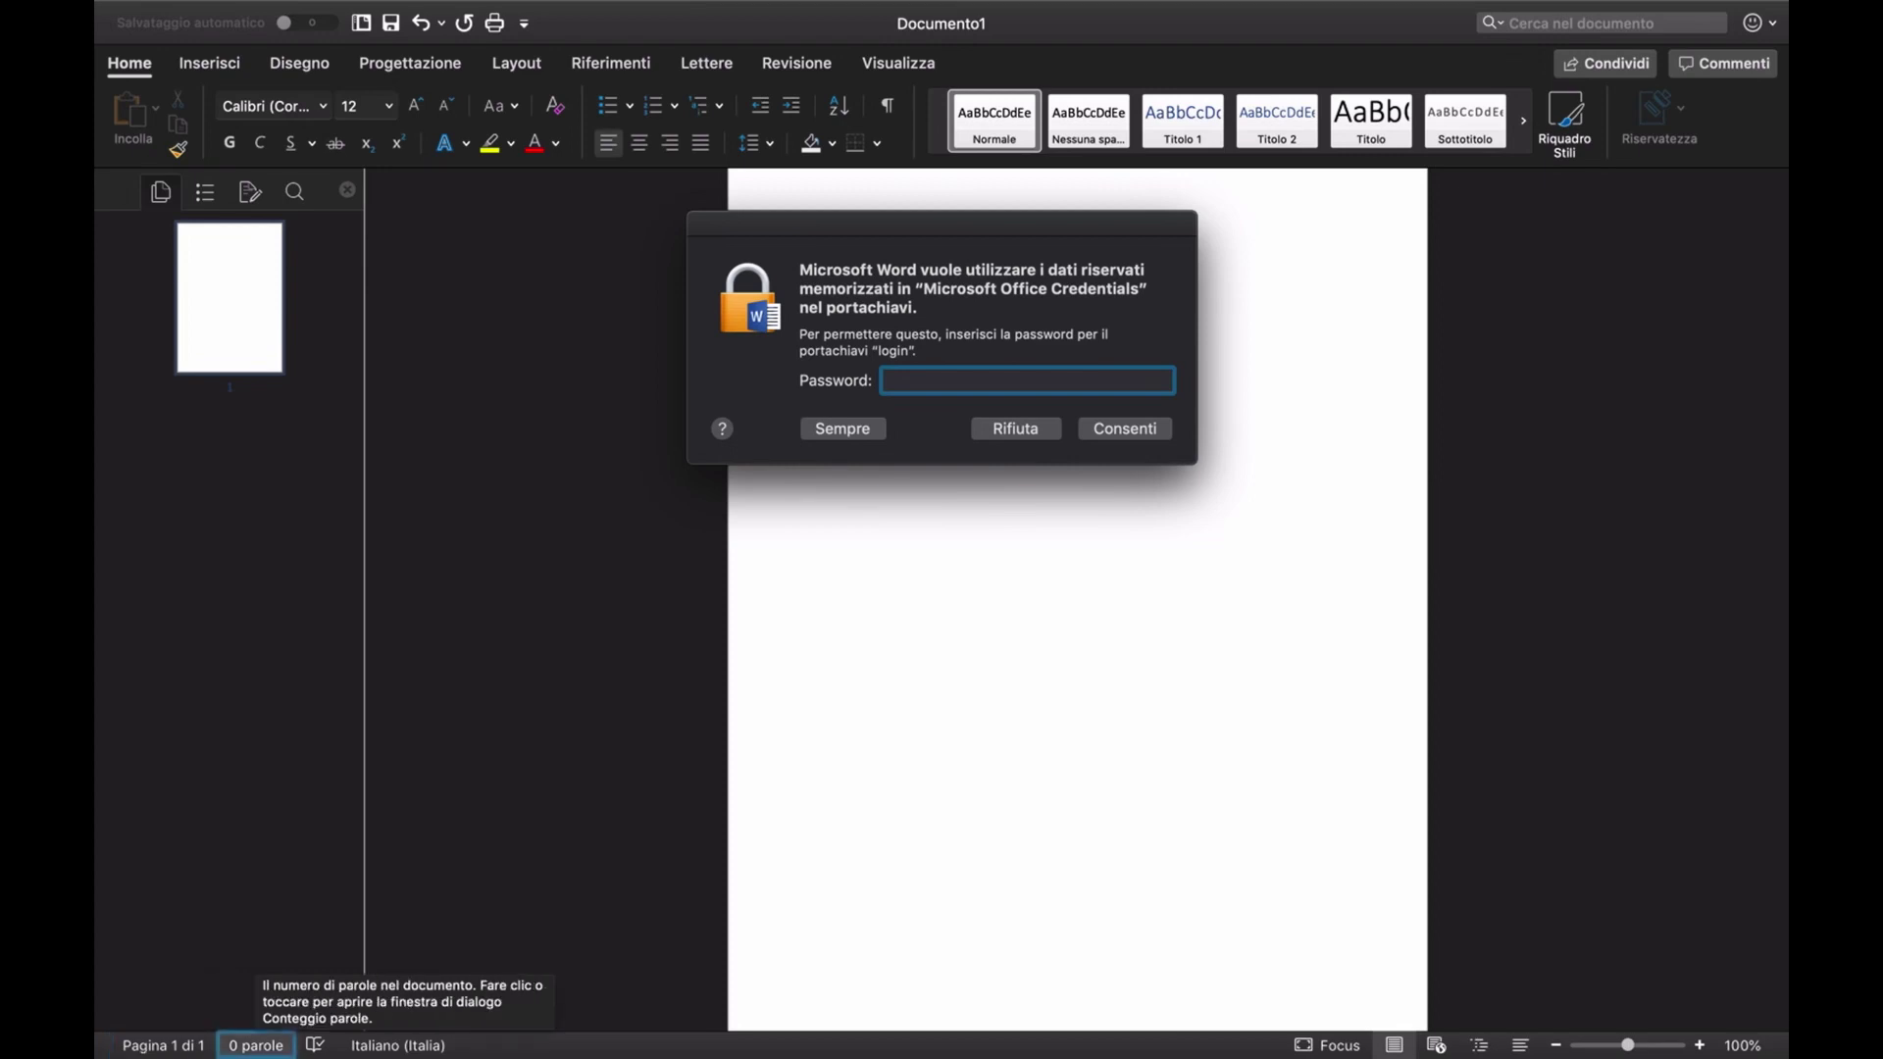
{"action": "key", "text": "Tab"}
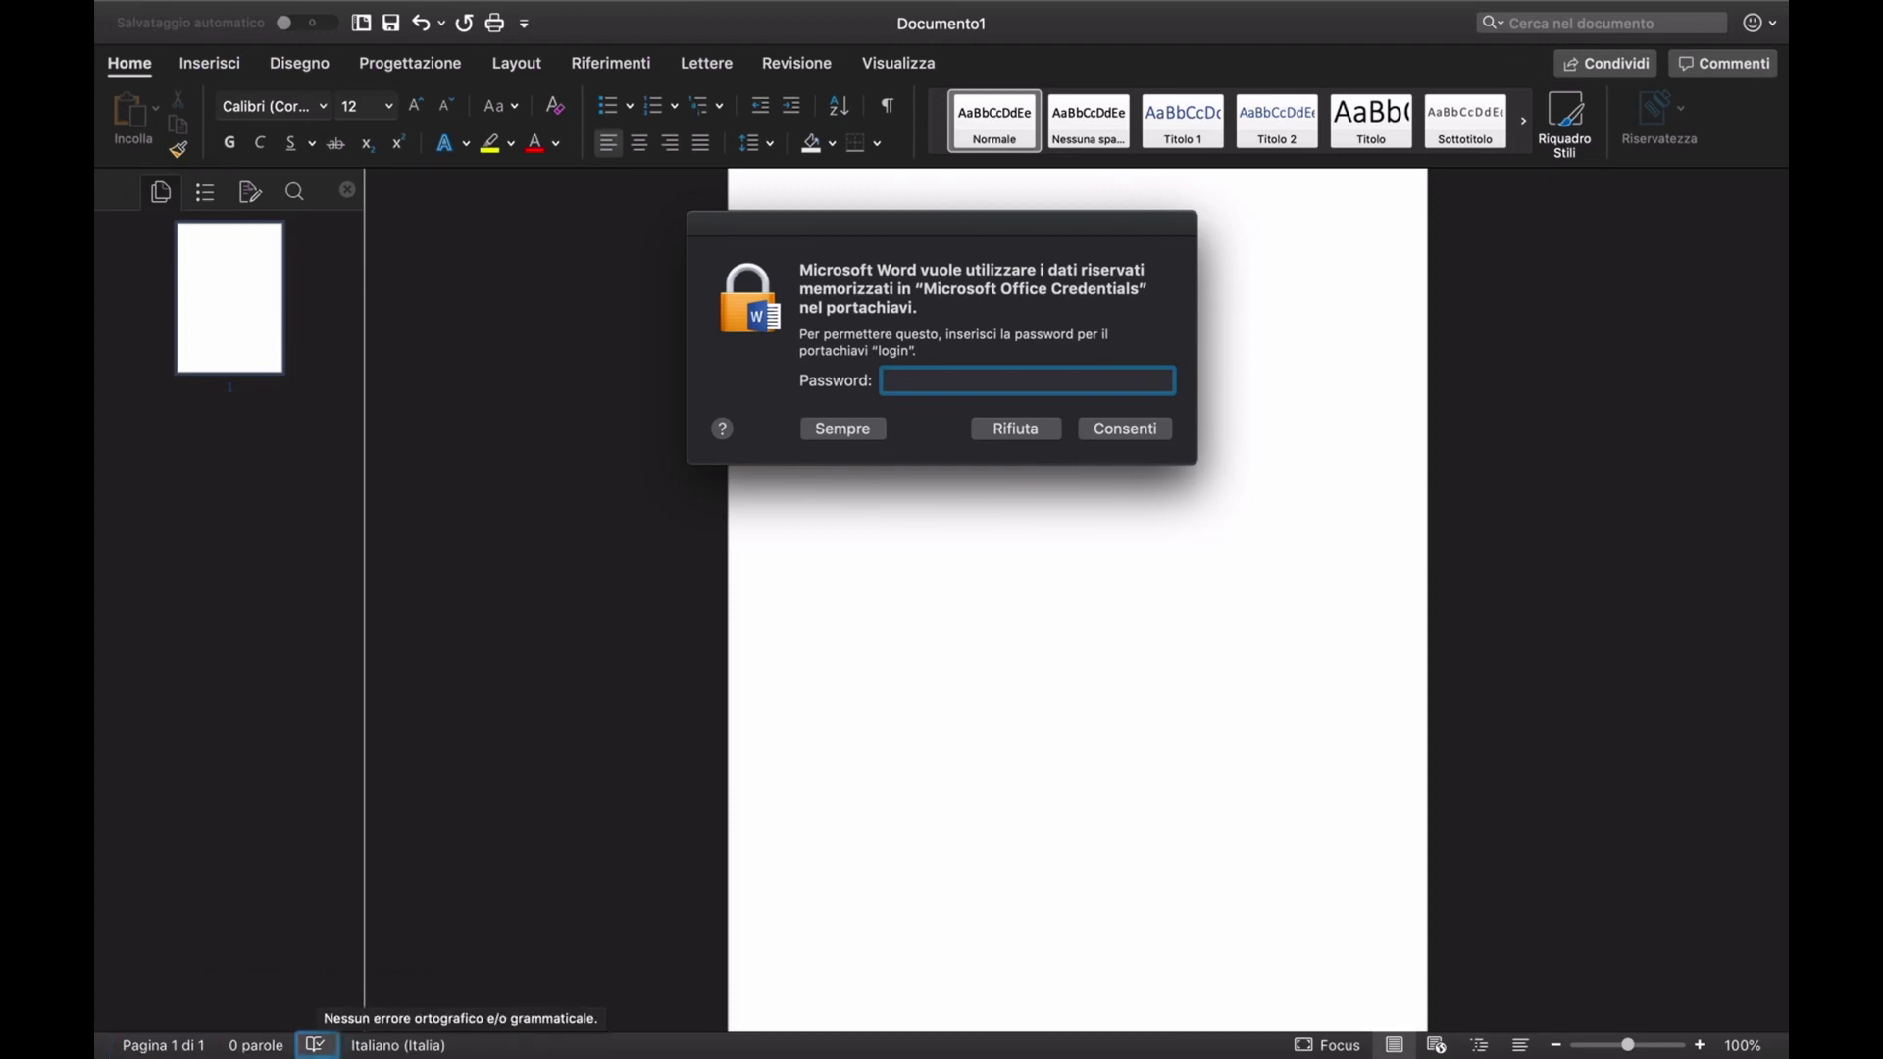
{"action": "key", "text": "Tab"}
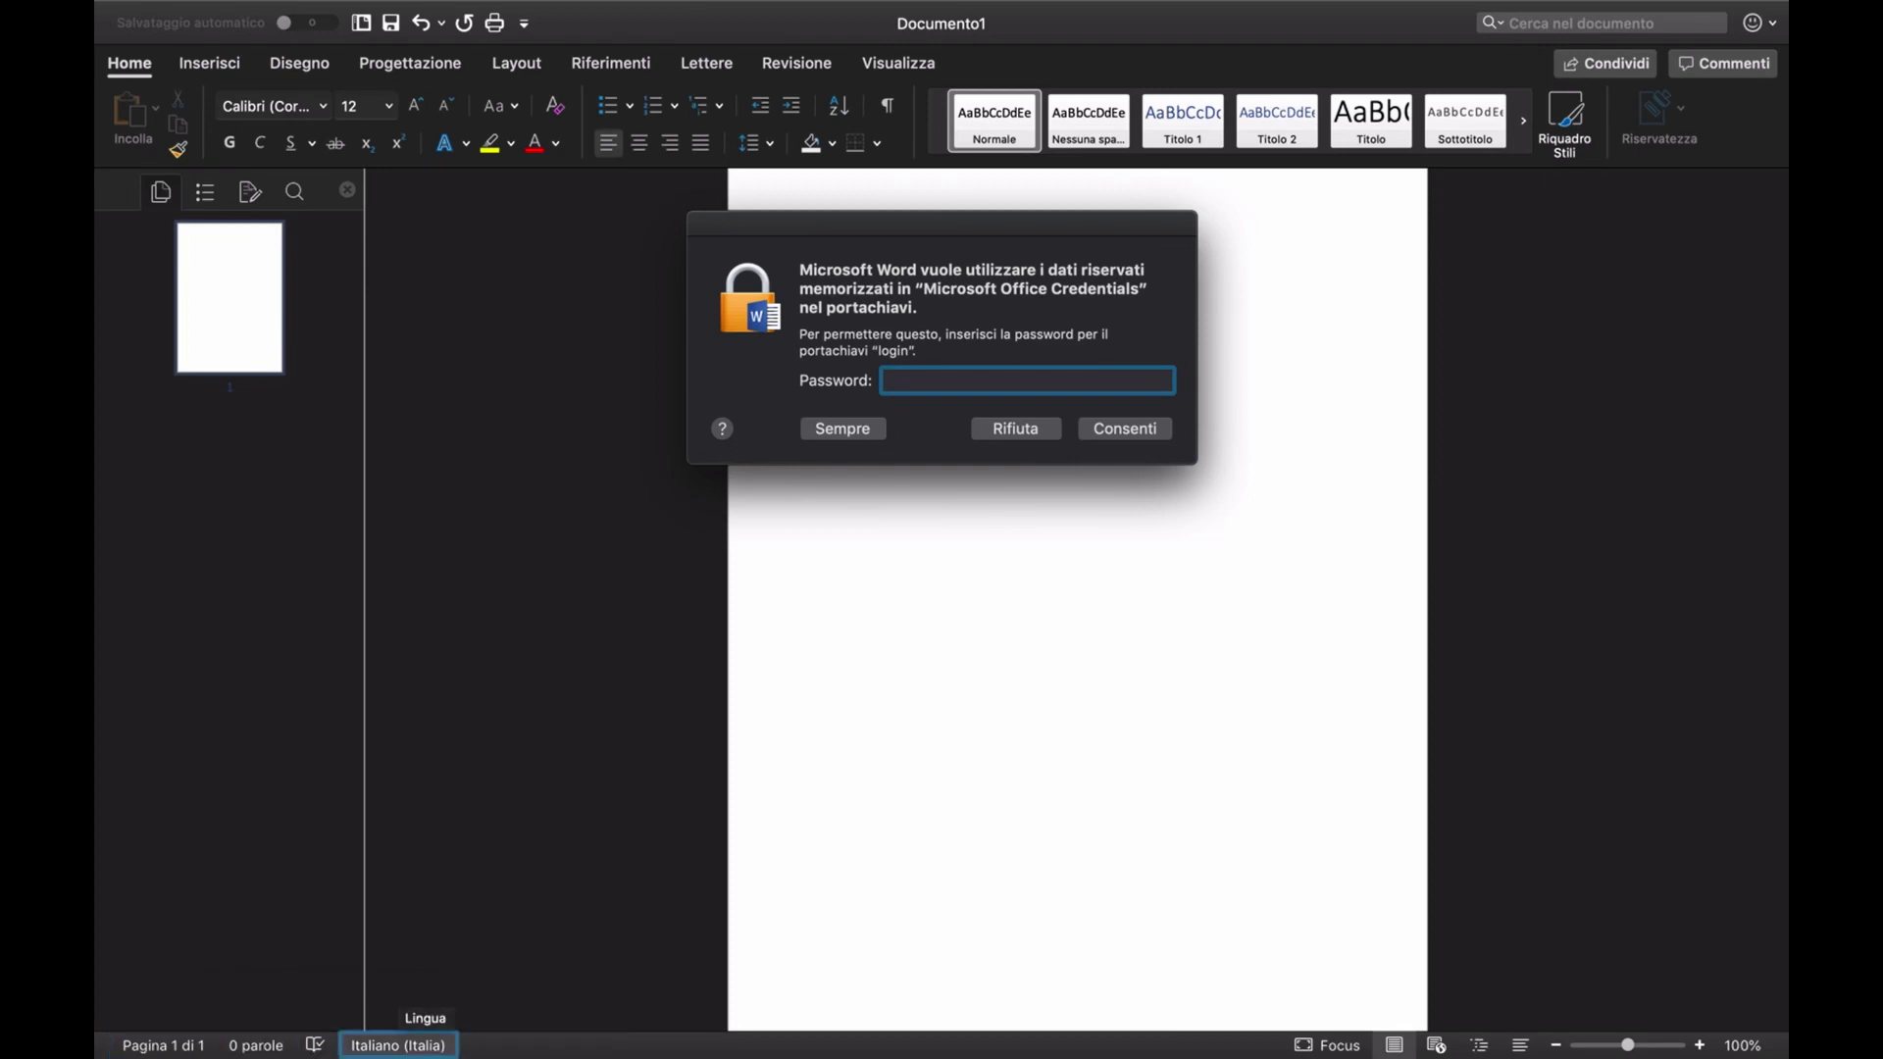
{"action": "key", "text": "Tab"}
{"action": "key", "text": "Tab"}
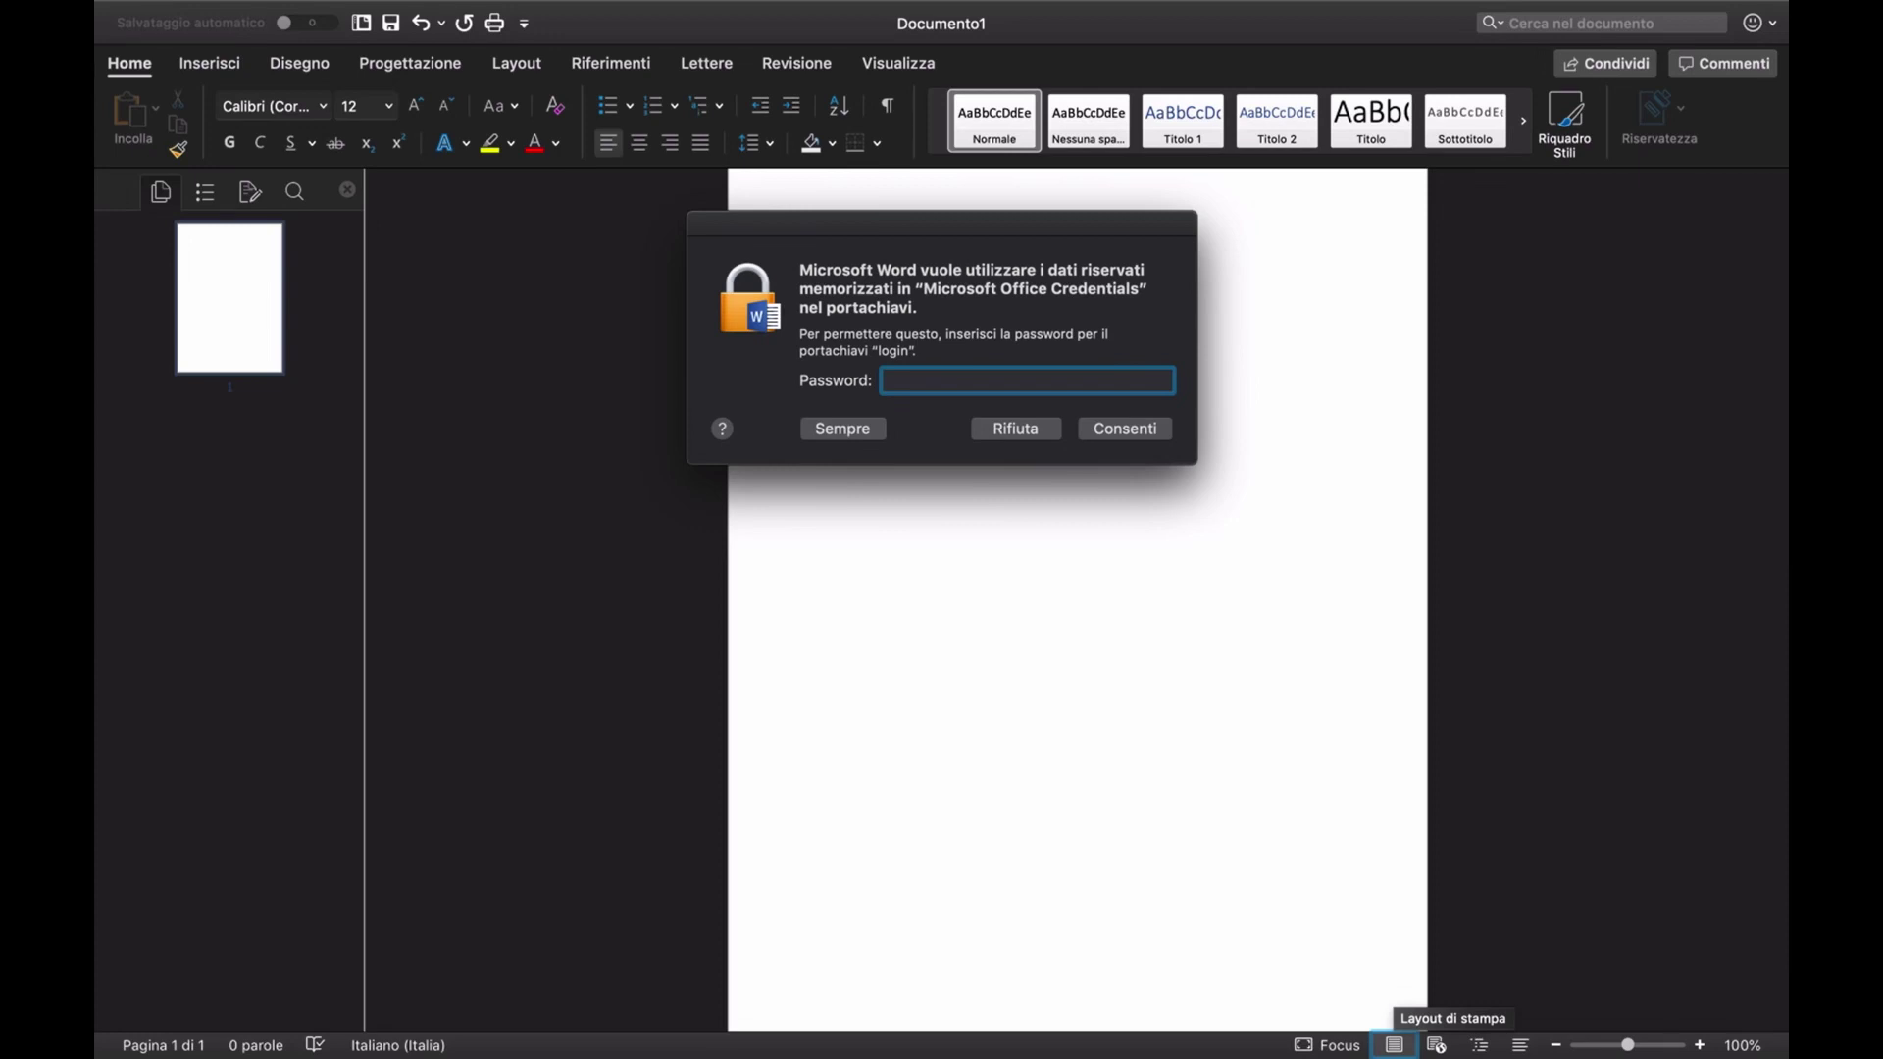
{"action": "key", "text": "Tab"}
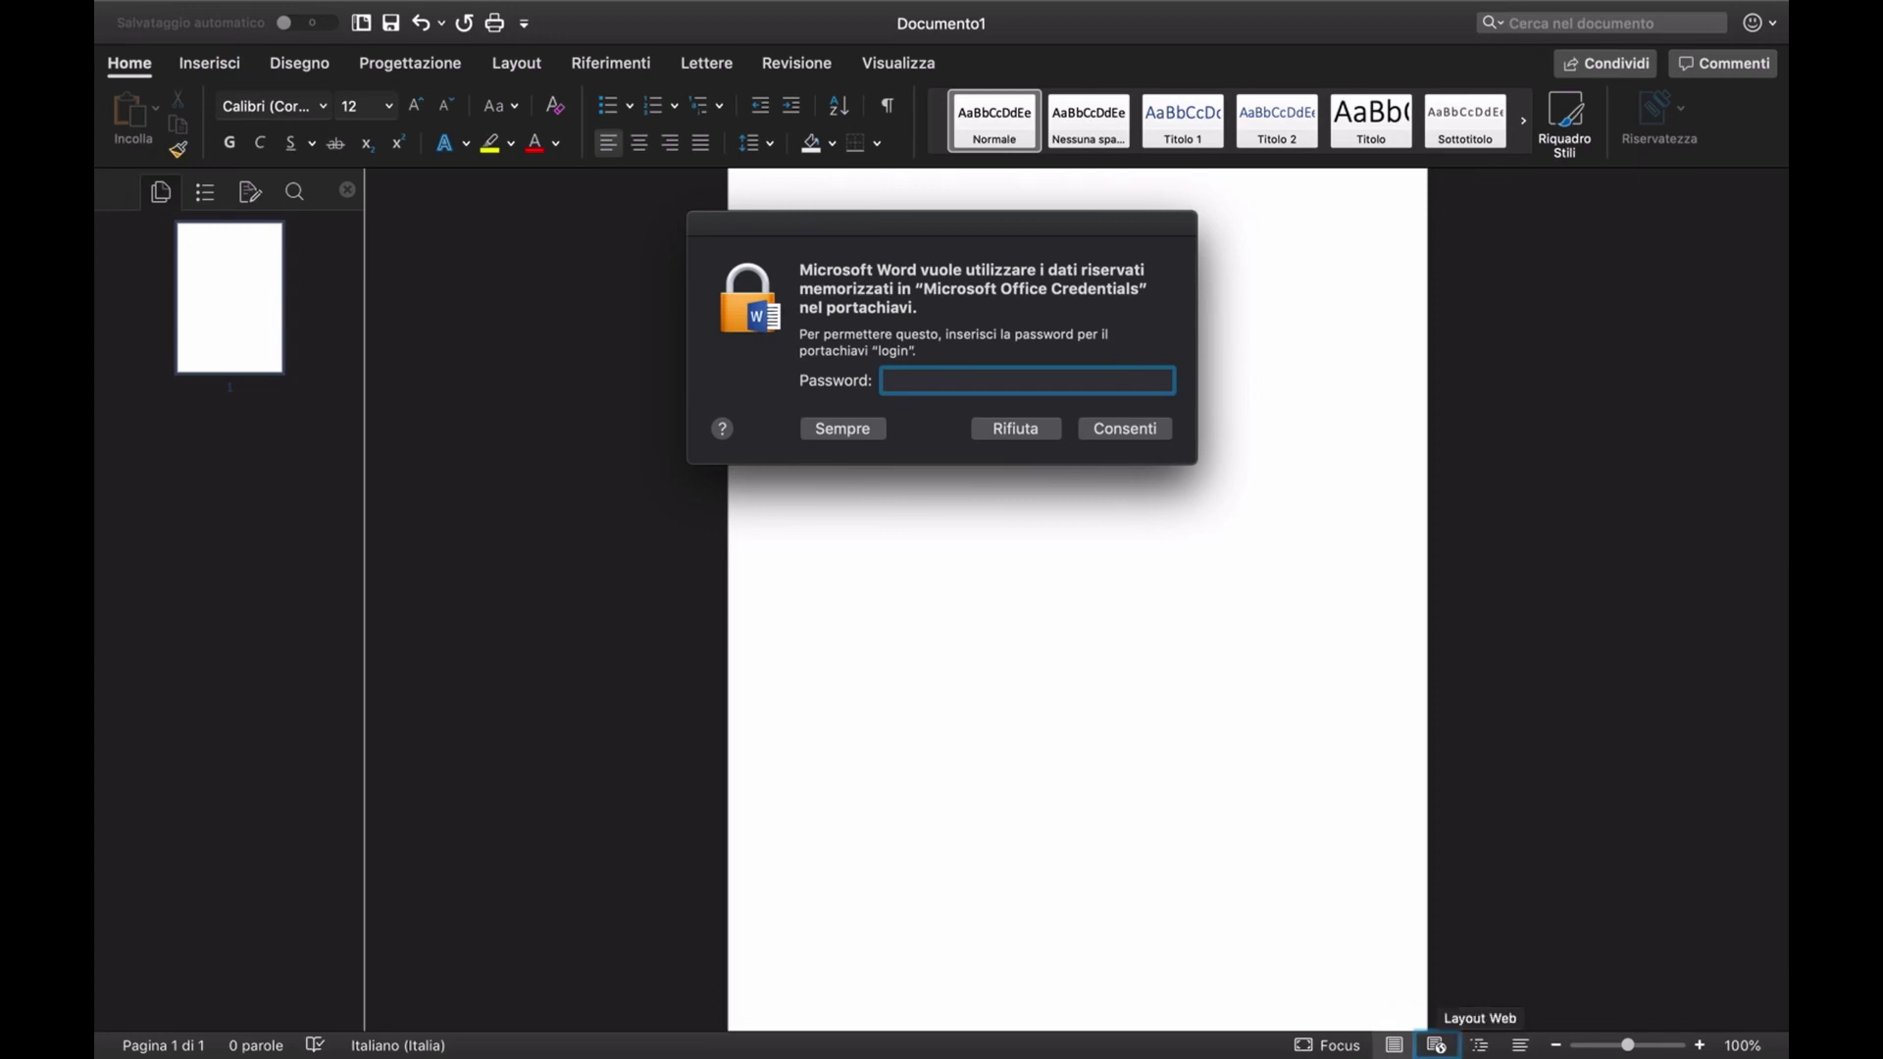
{"action": "key", "text": "Tab"}
{"action": "key", "text": "Tab"}
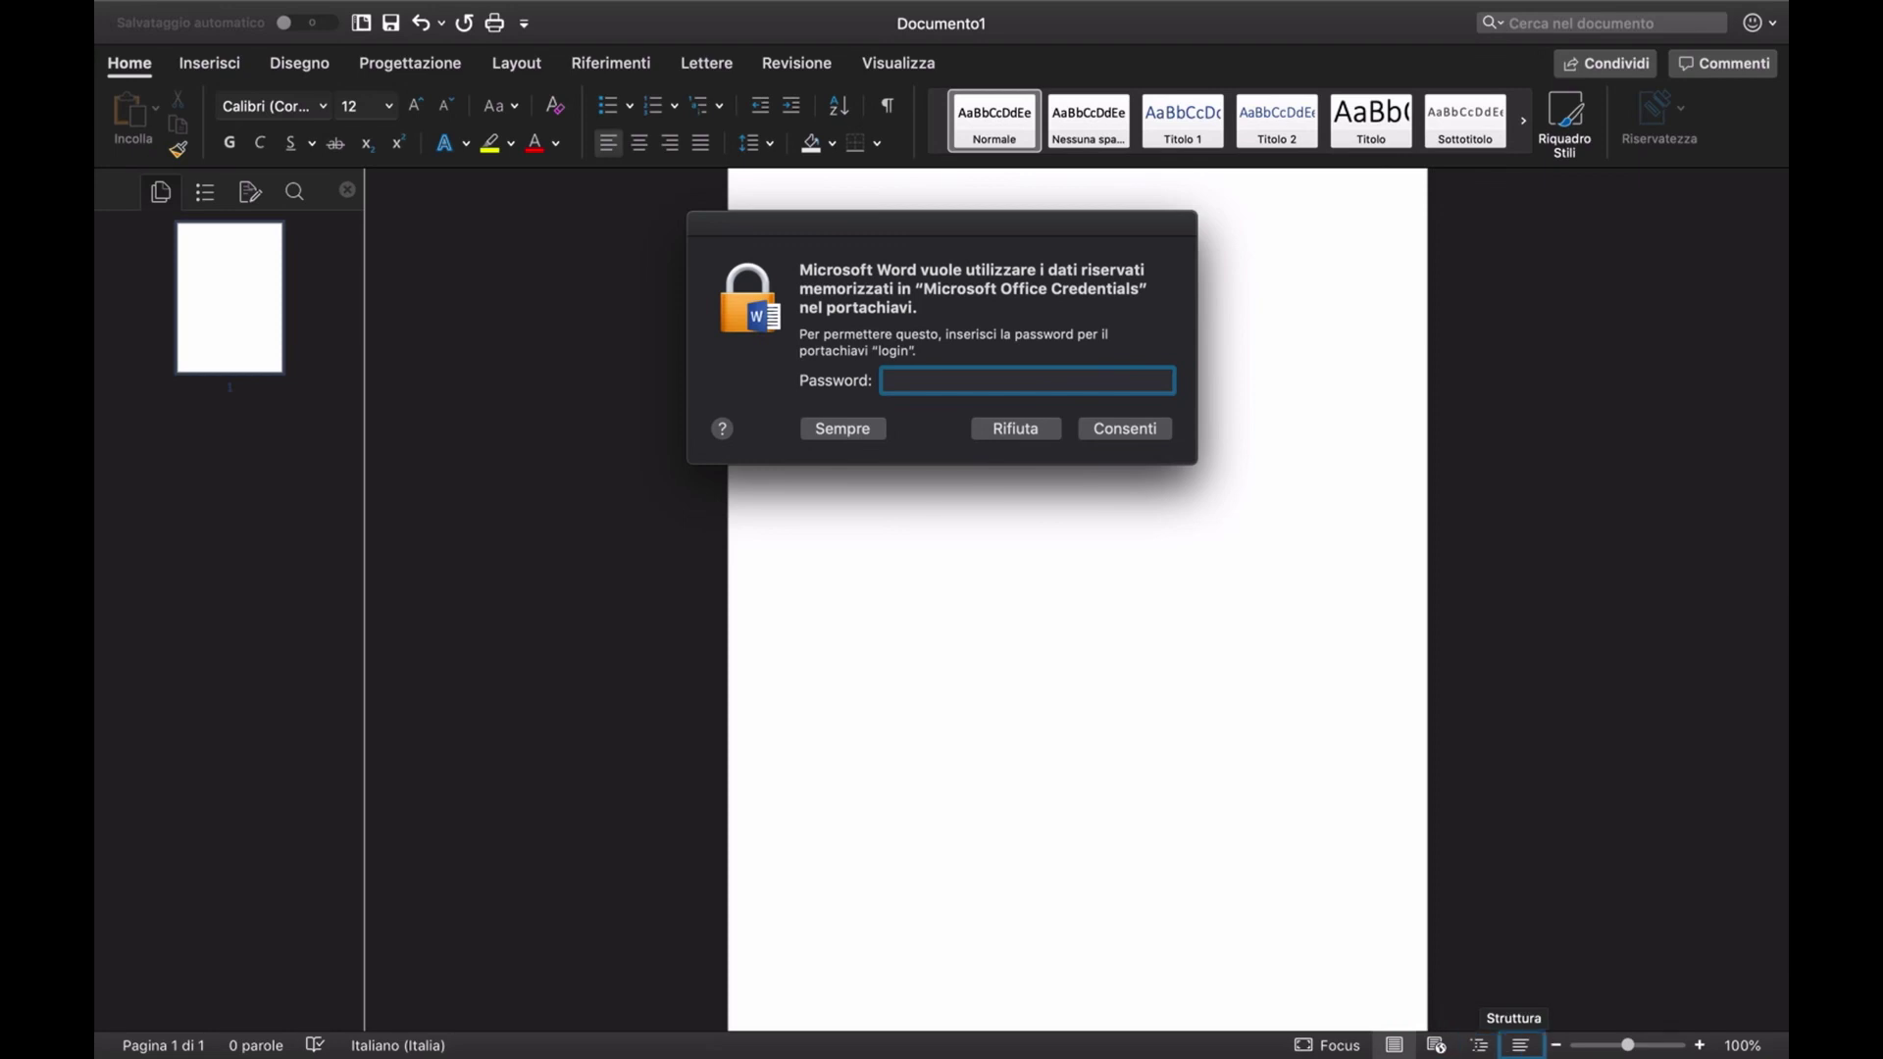
{"action": "key", "text": "Tab"}
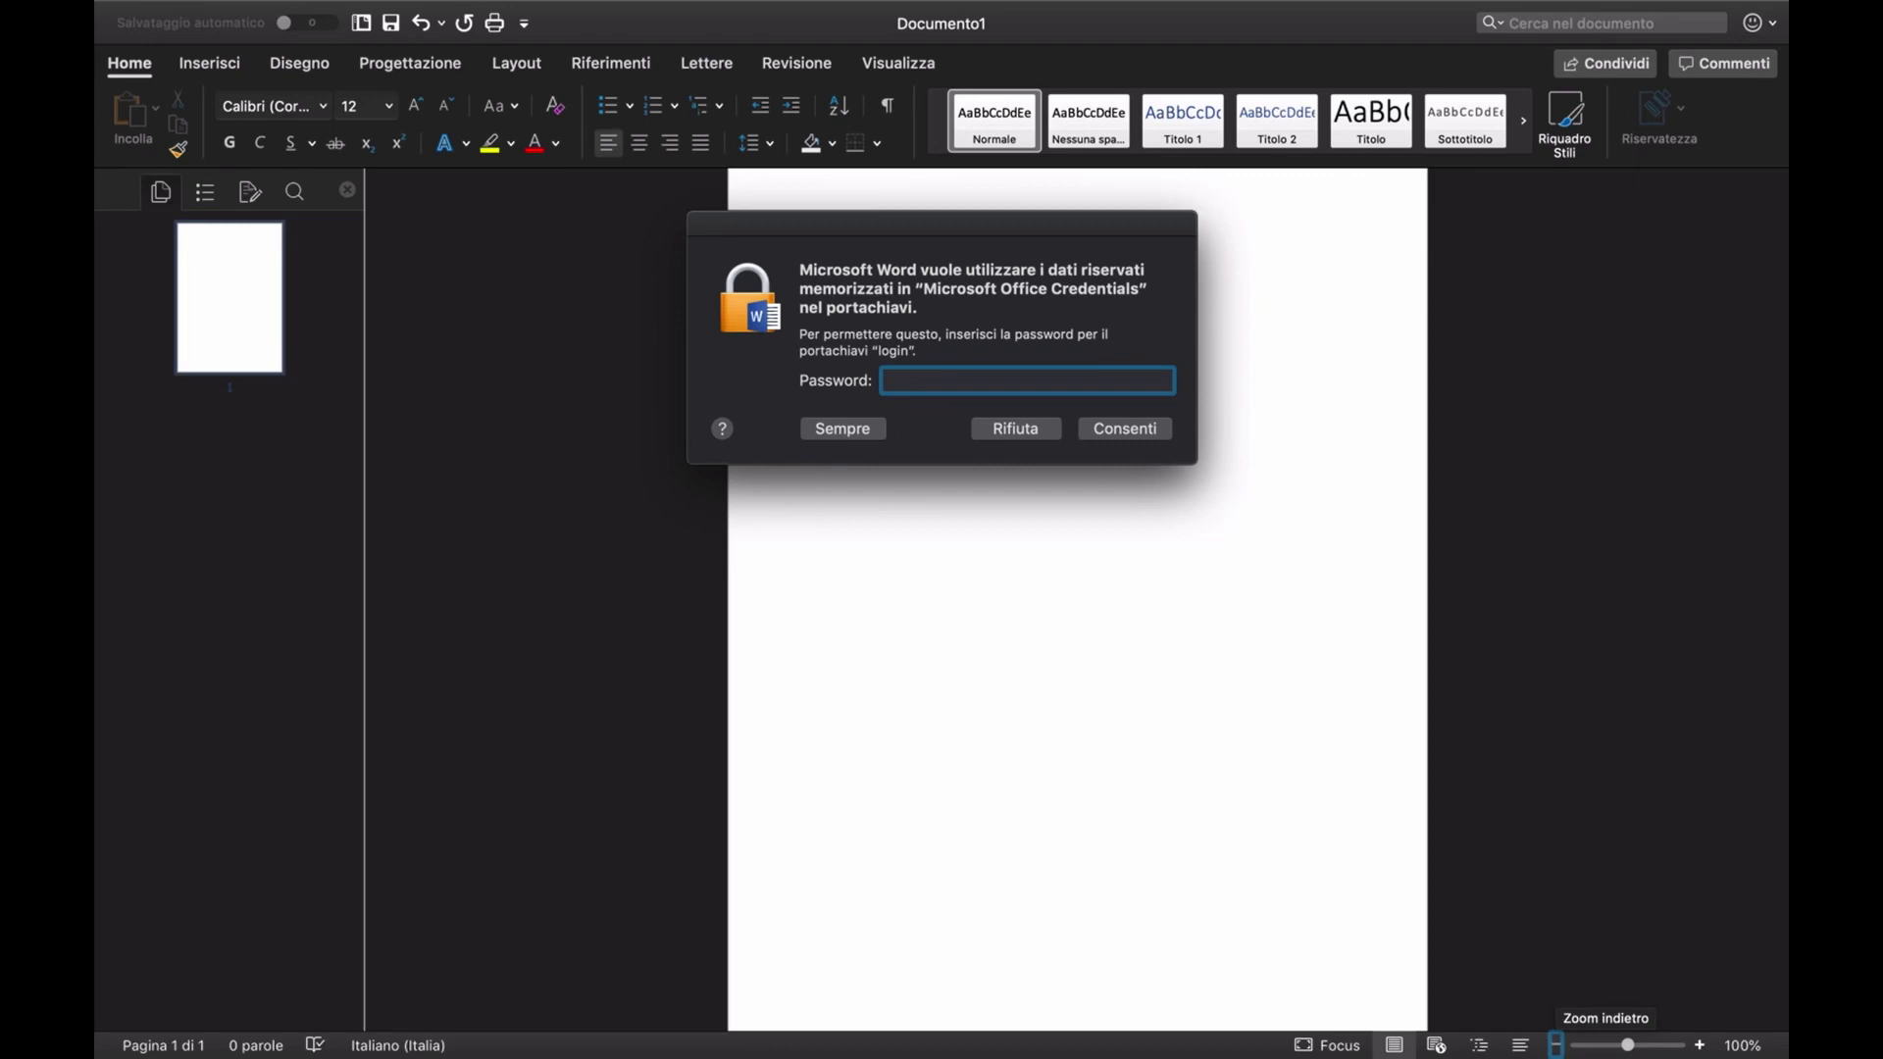
{"action": "key", "text": "Tab"}
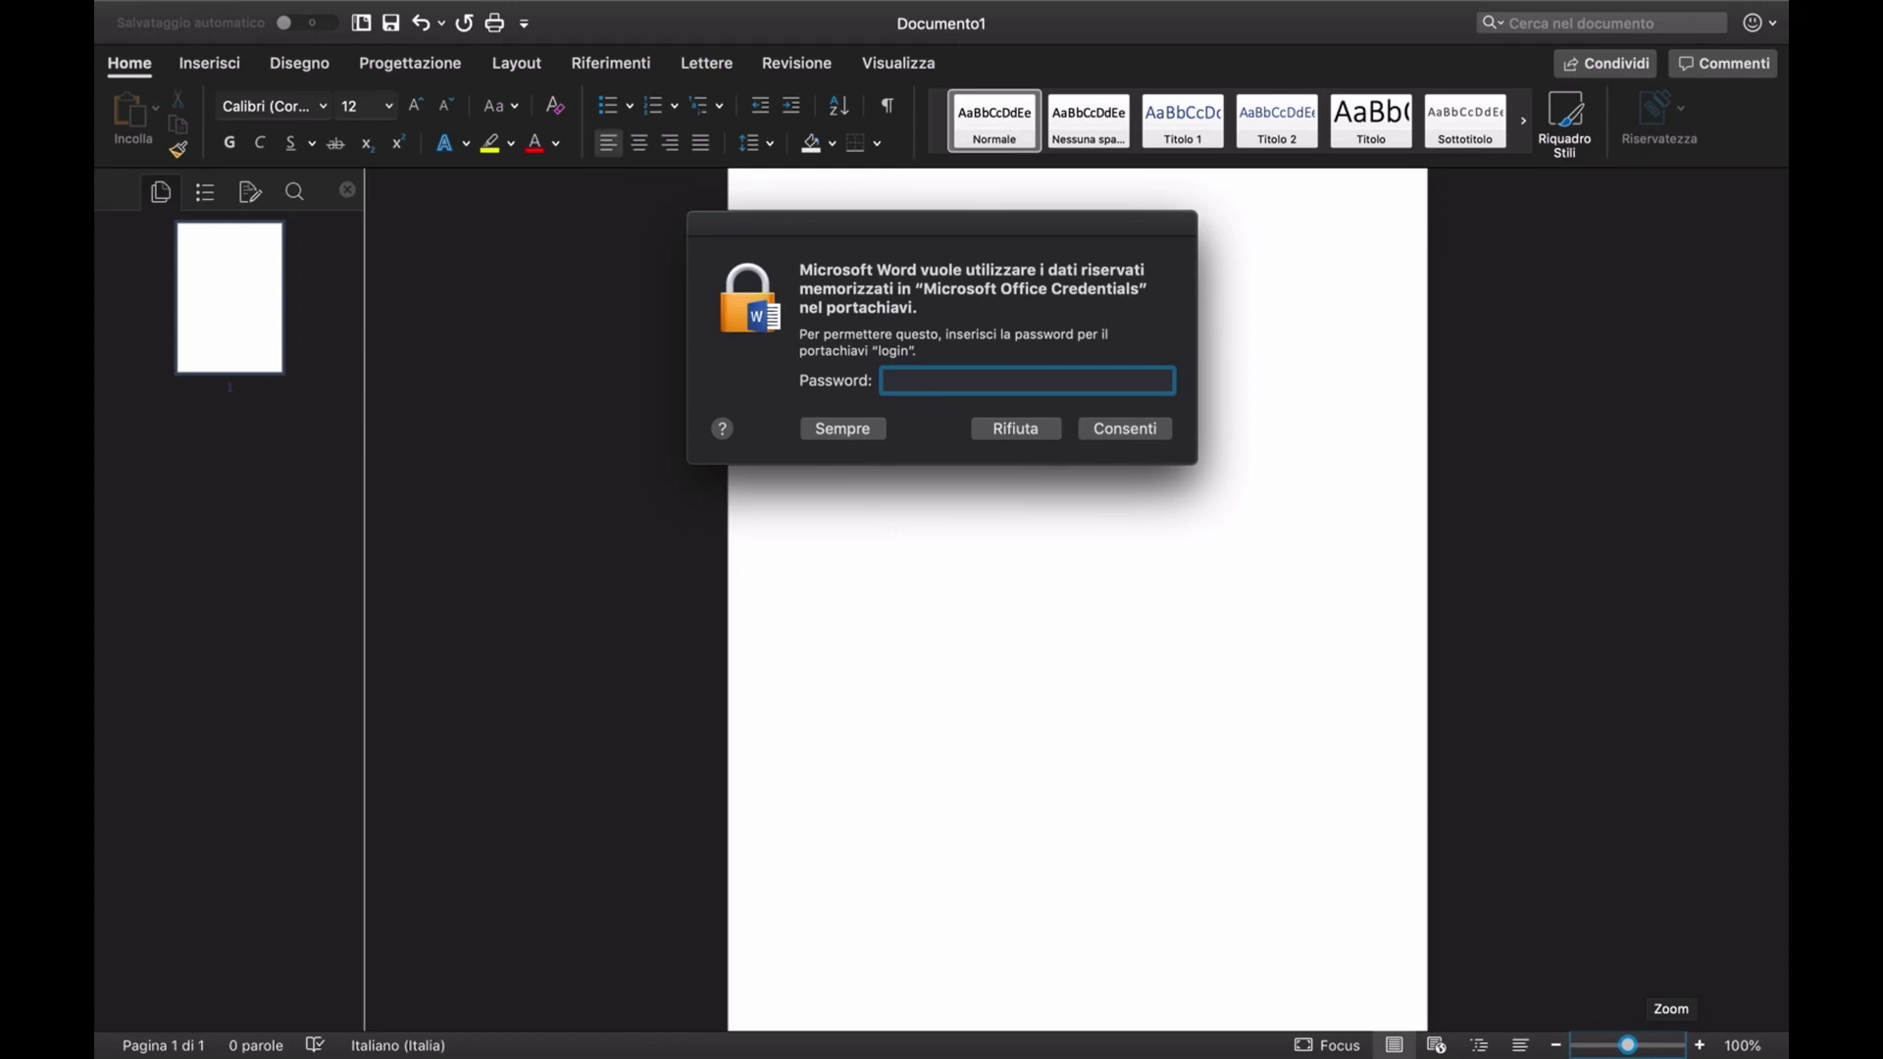
{"action": "key", "text": "Tab"}
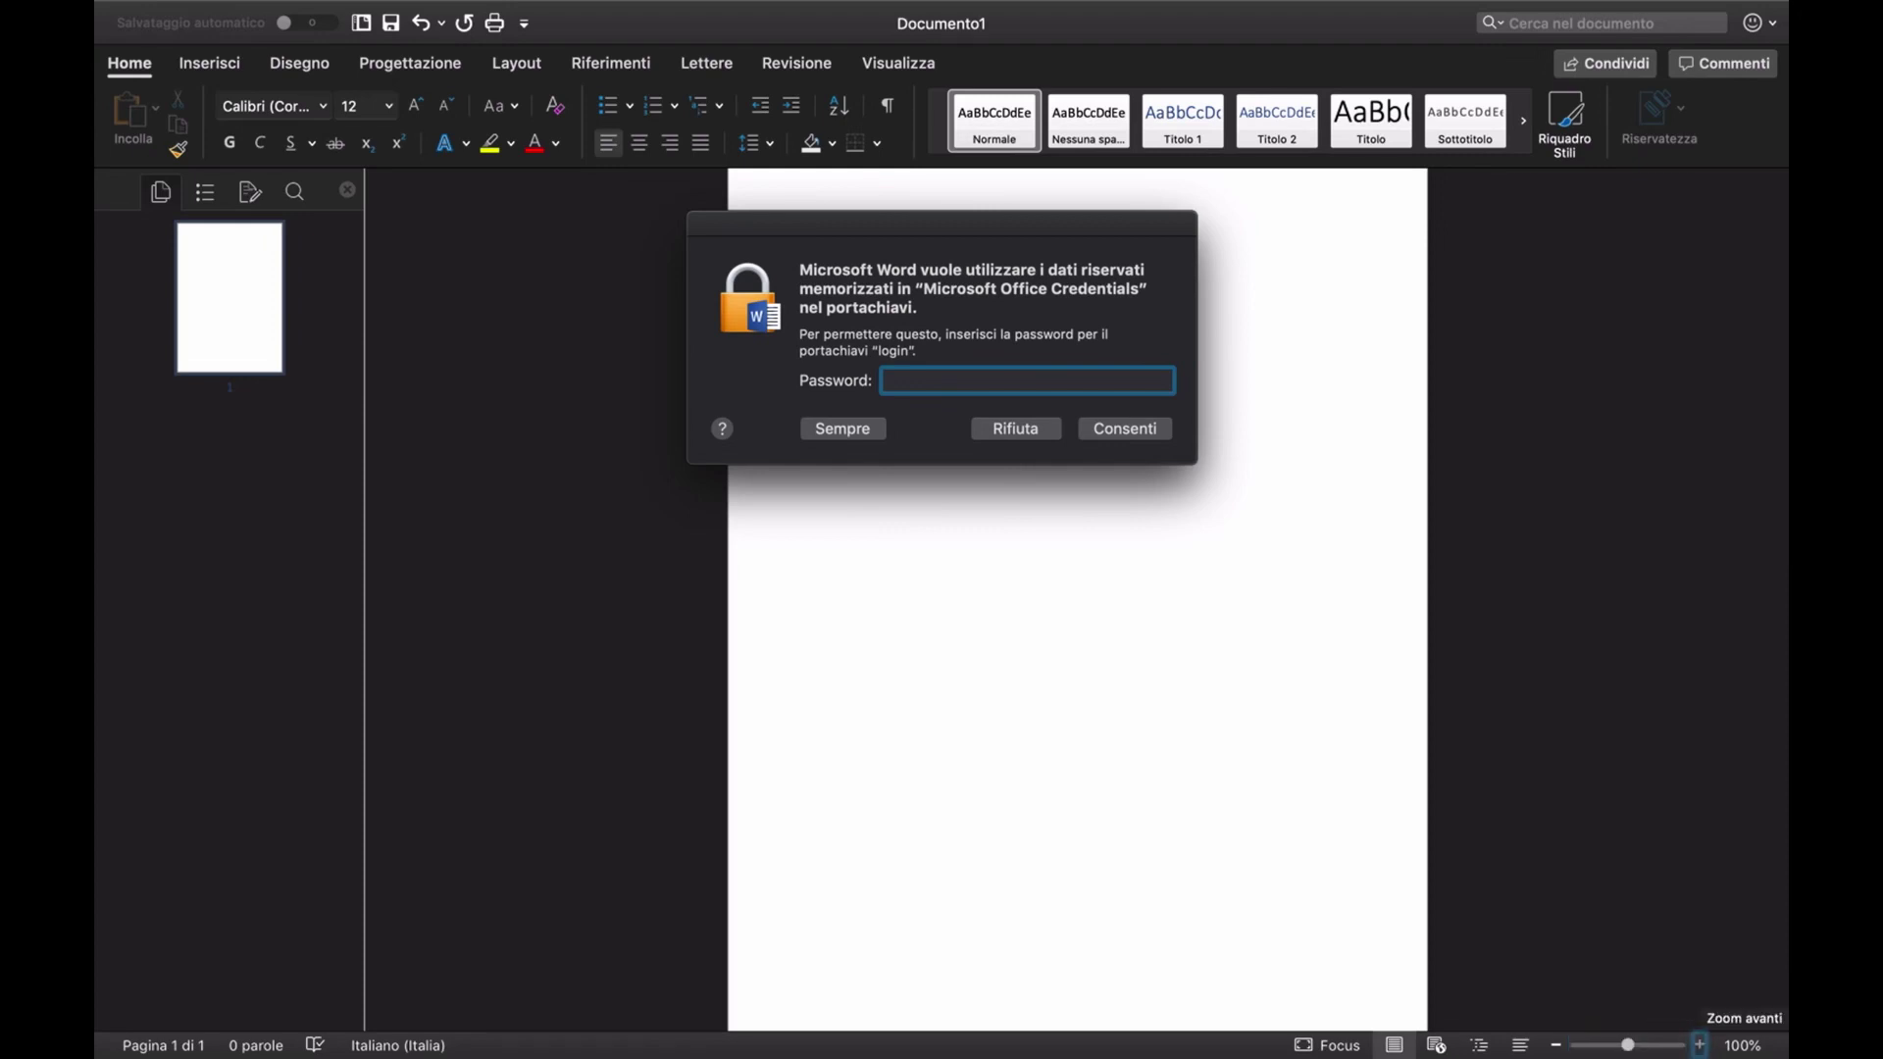
{"action": "key", "text": "Tab"}
{"action": "key", "text": "Tab"}
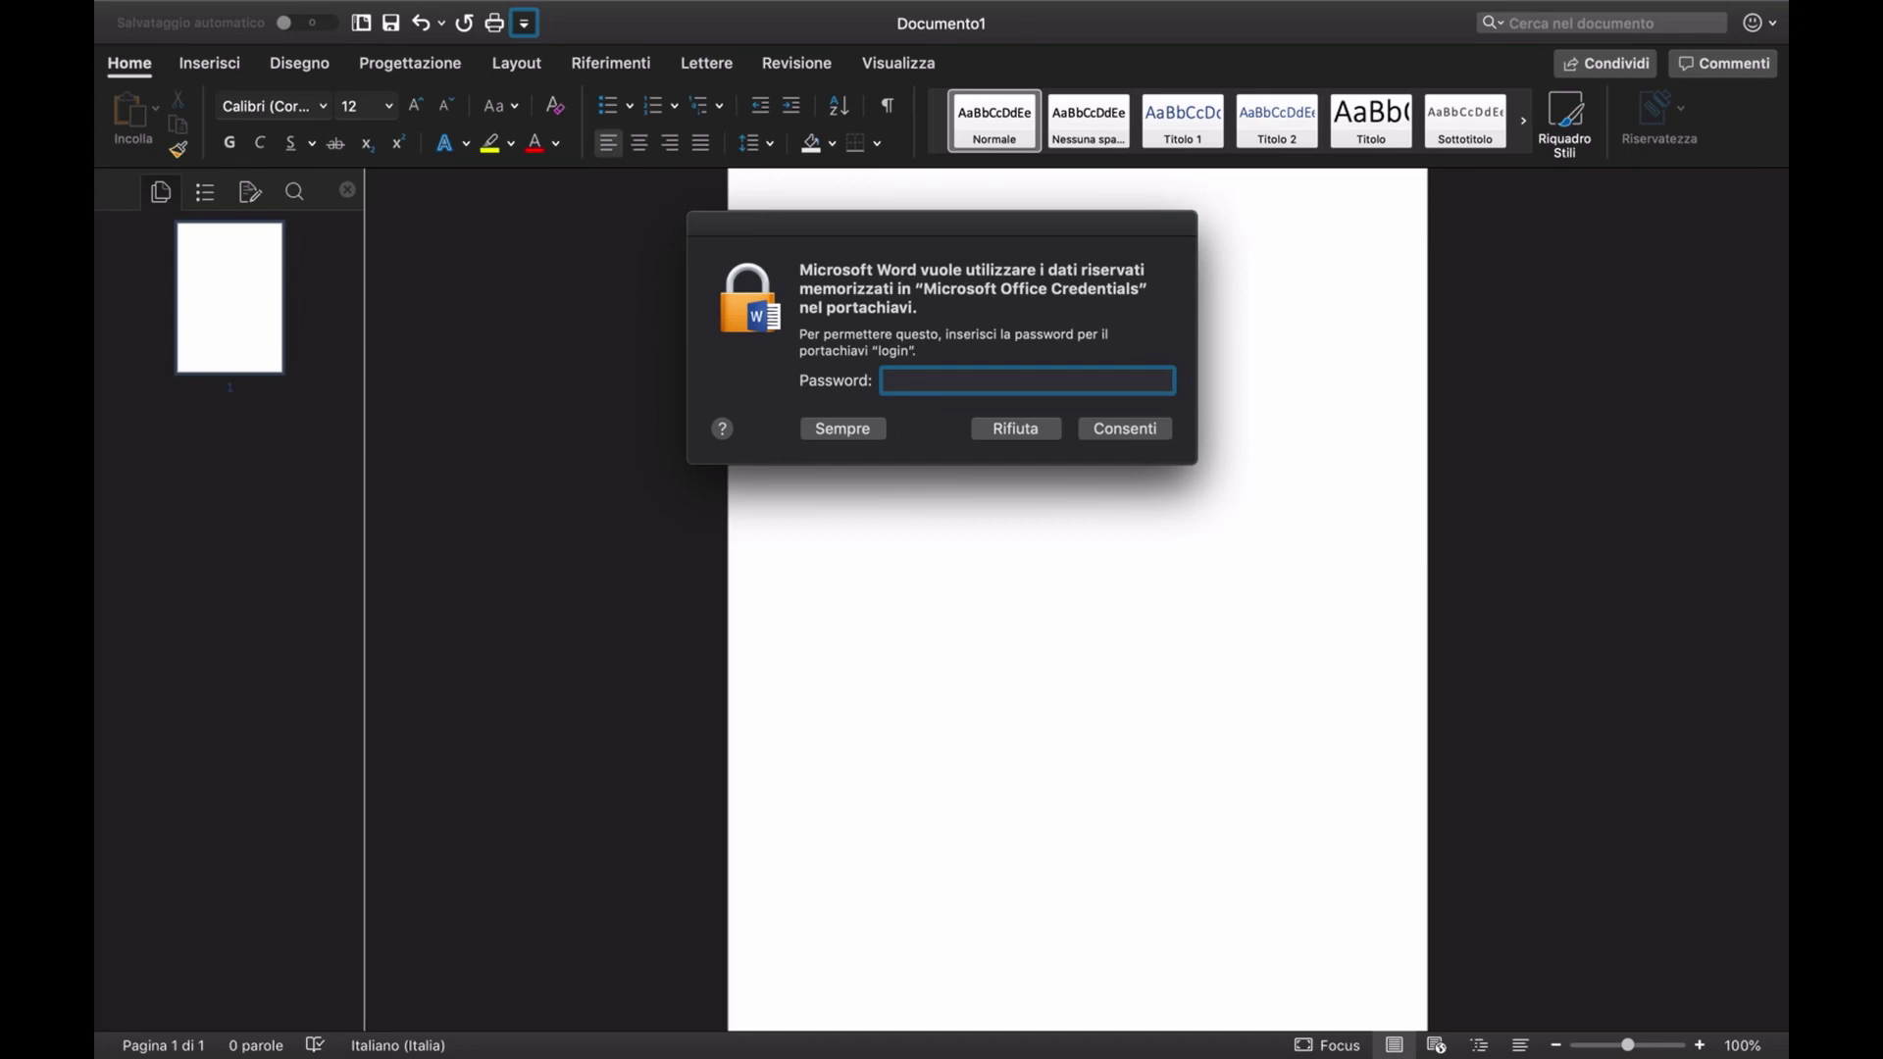
{"action": "key", "text": "Tab"}
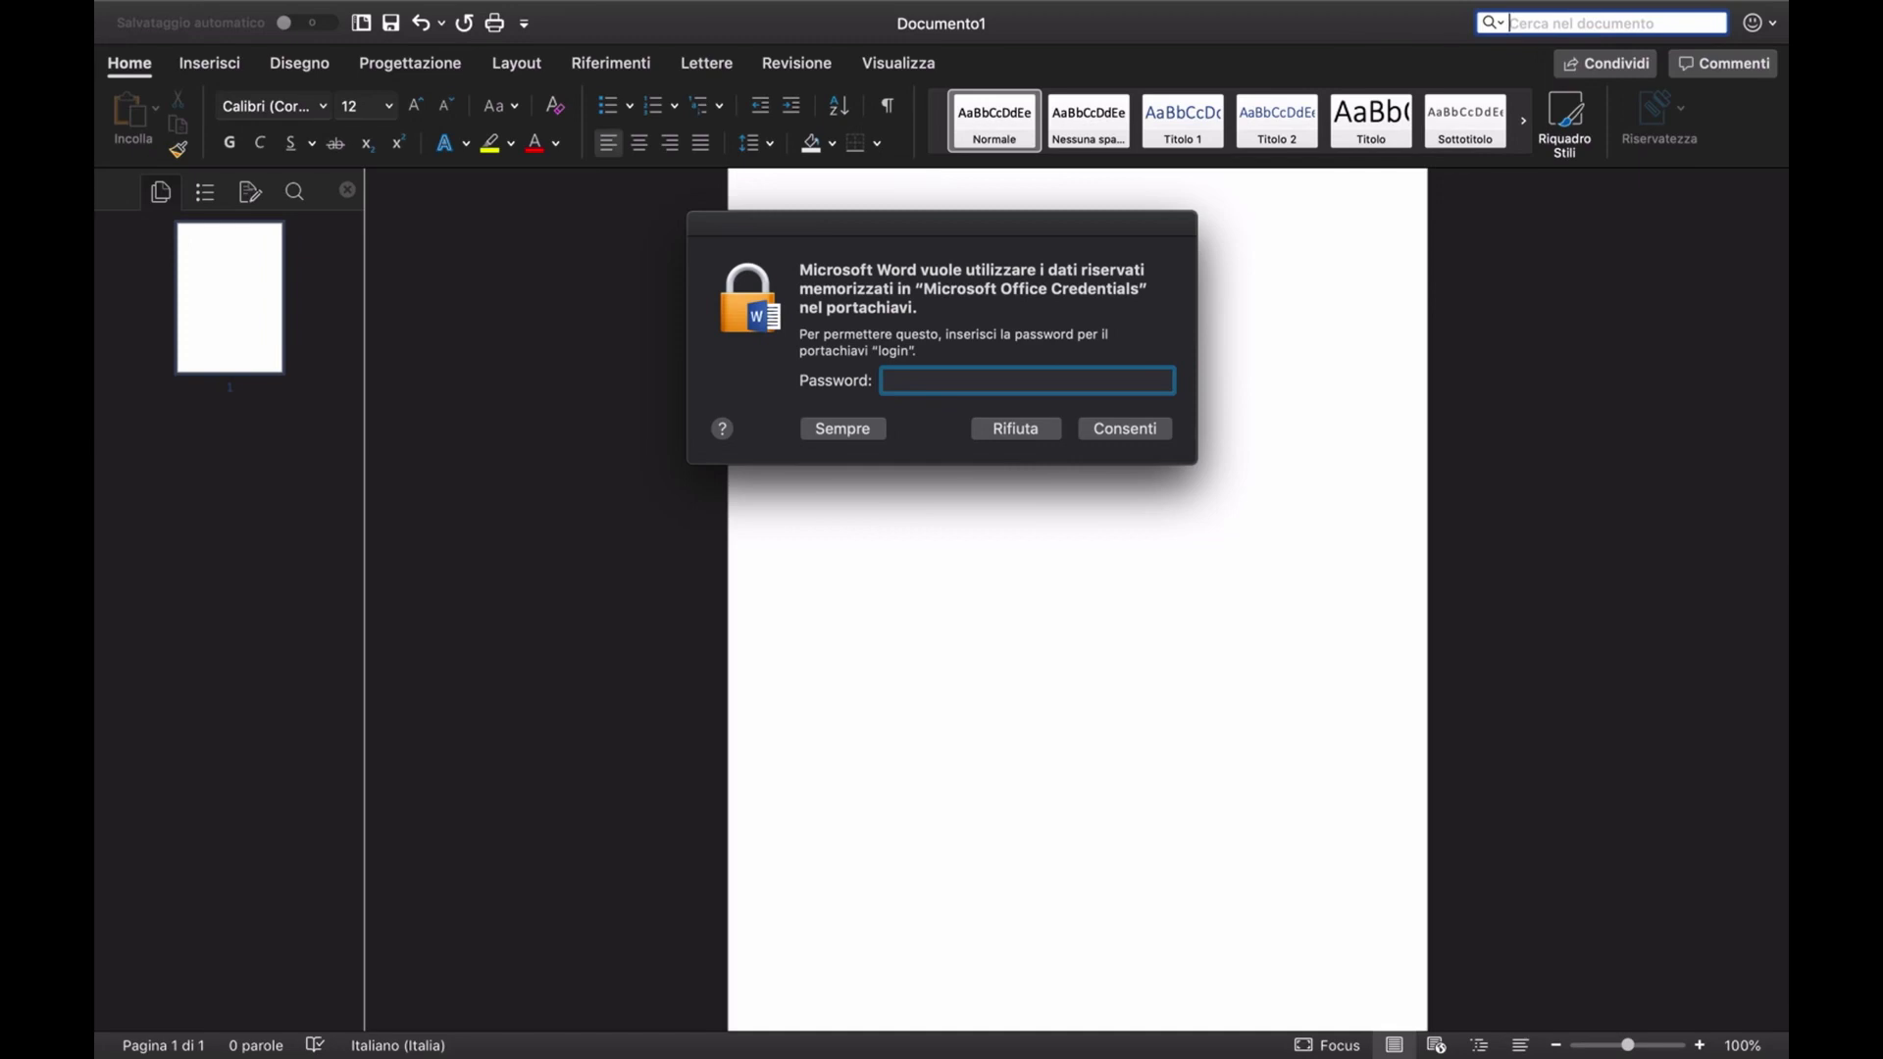
{"action": "key", "text": "Tab"}
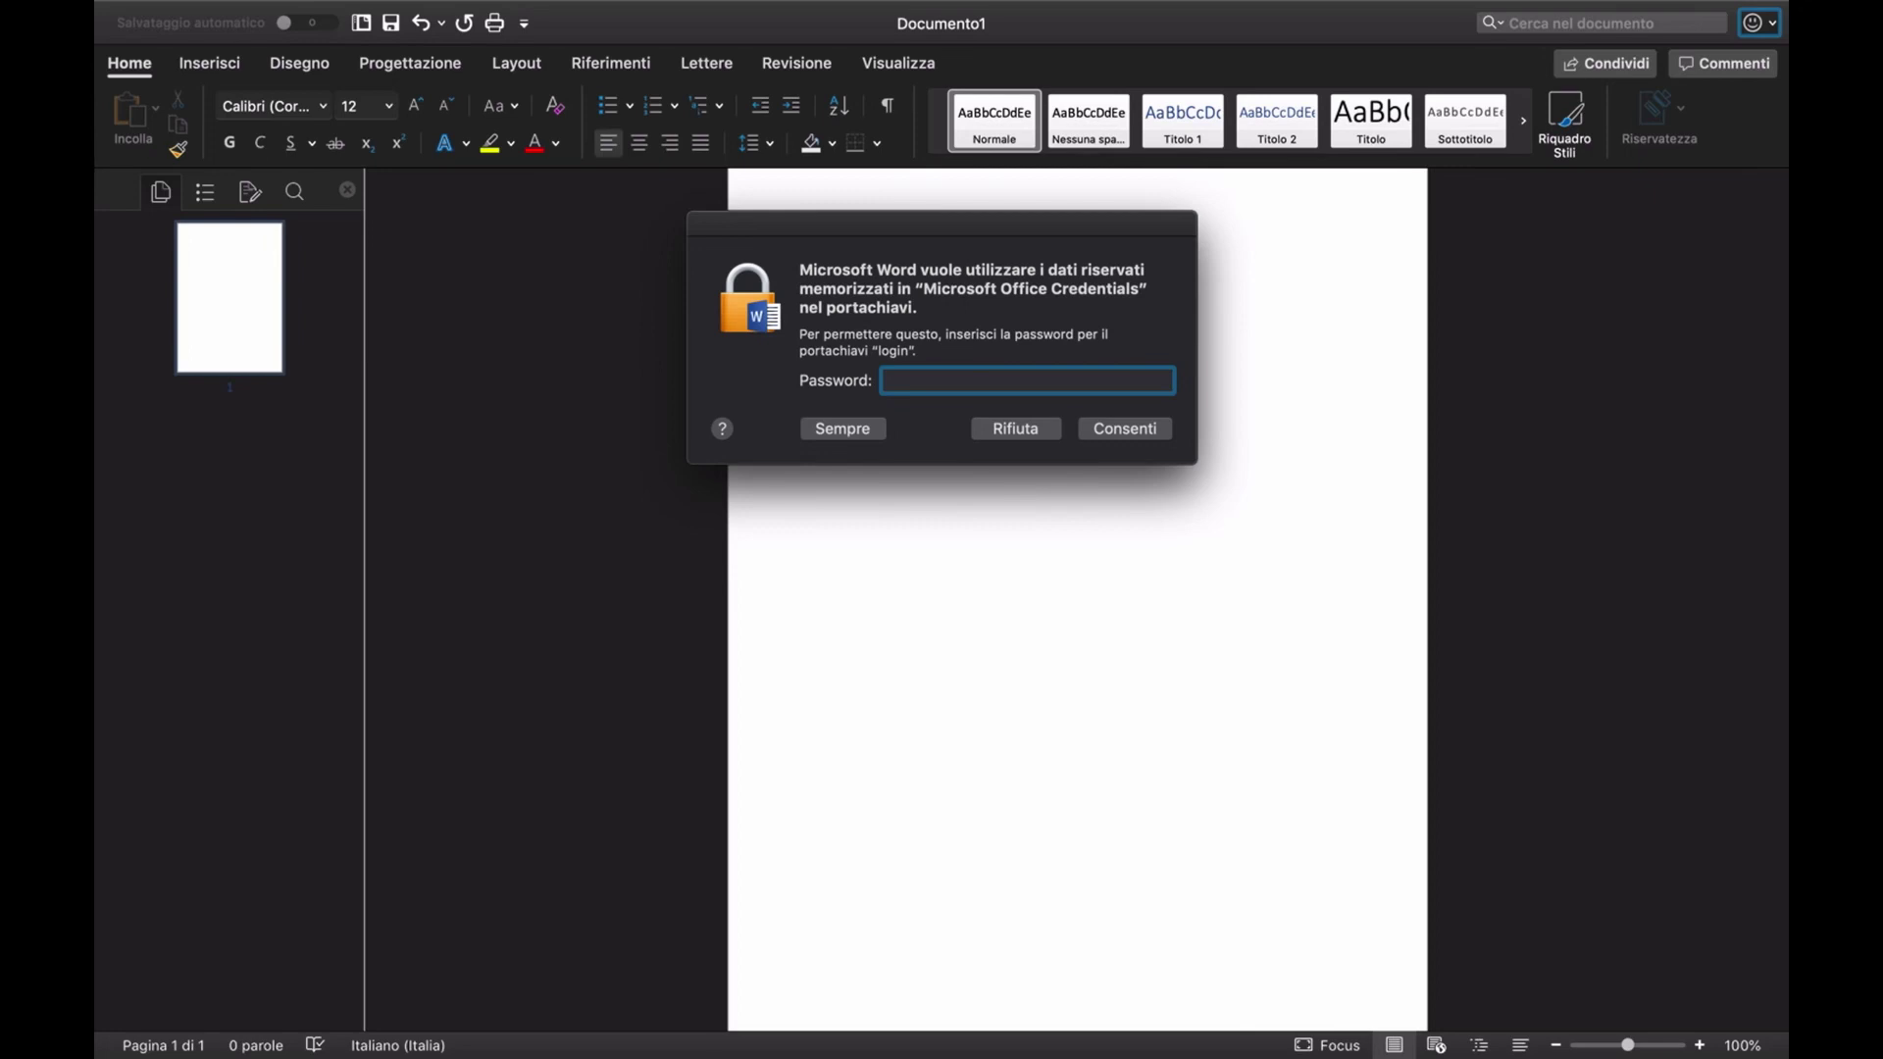
{"action": "key", "text": "Tab"}
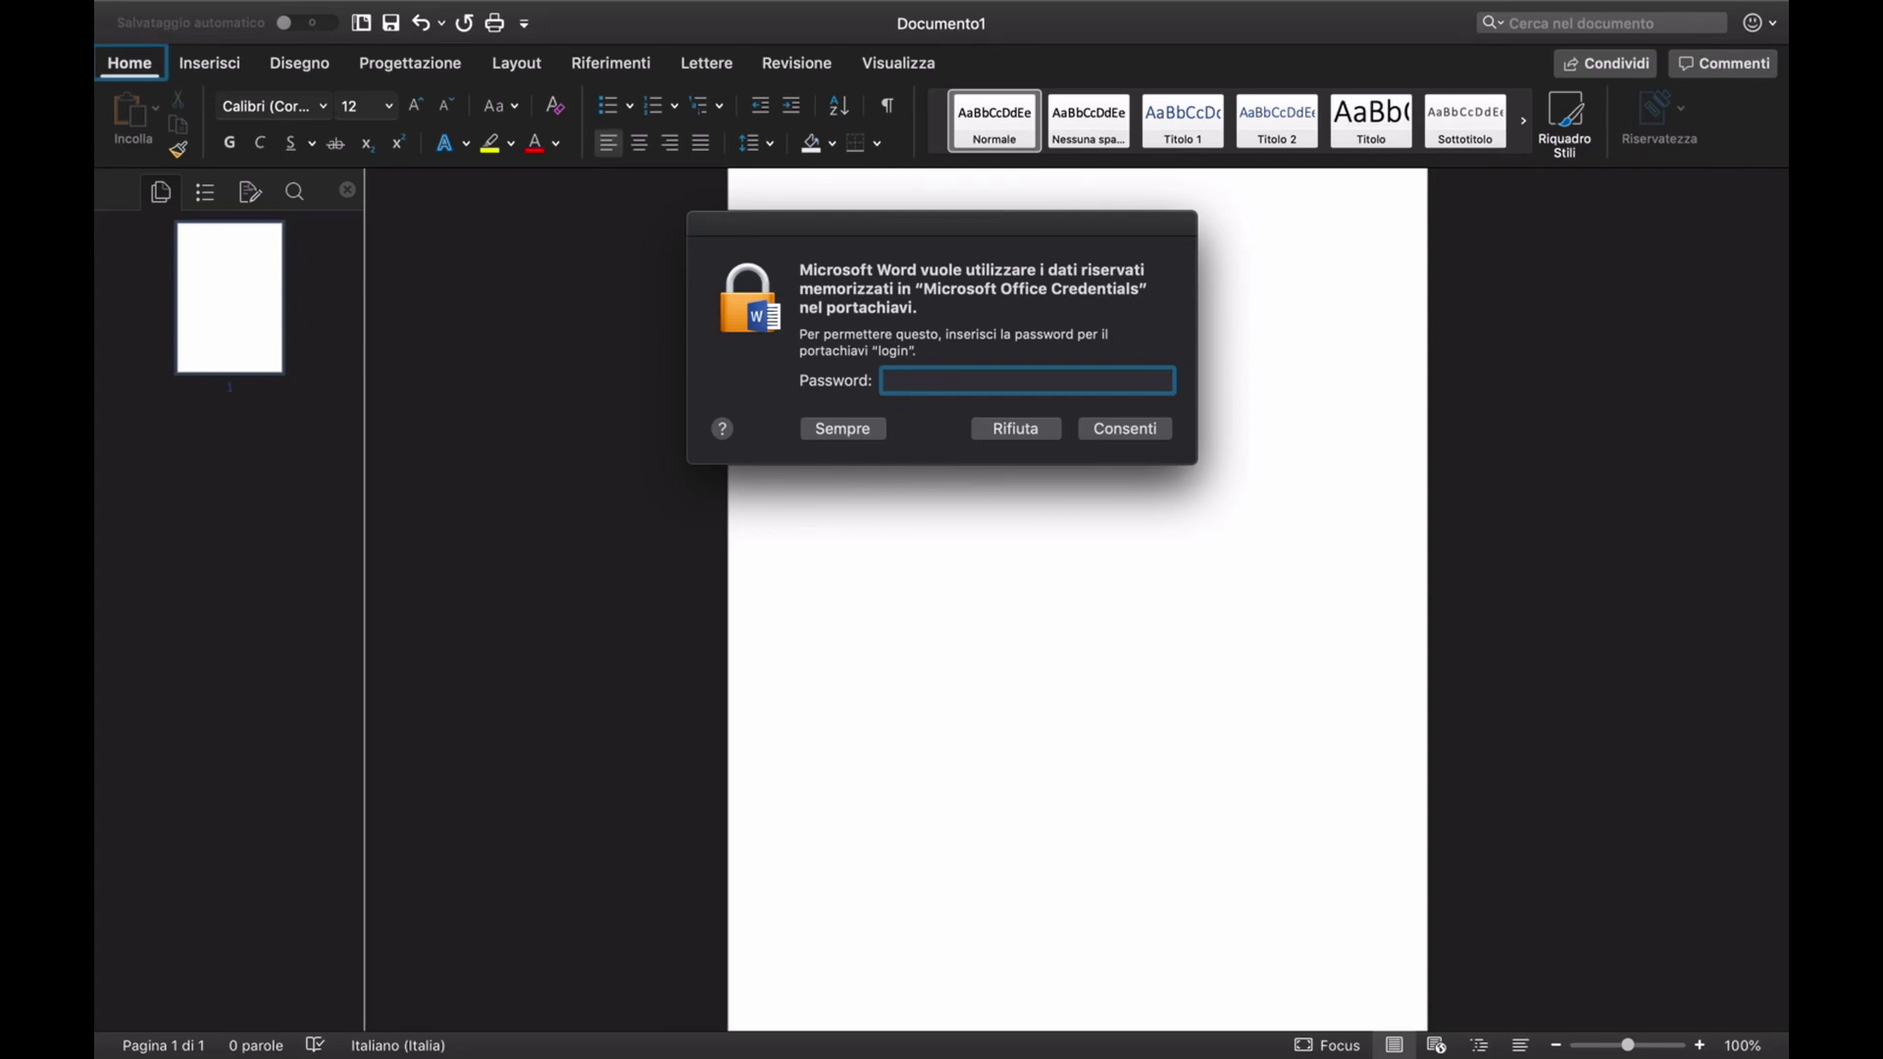
{"action": "key", "text": "Tab"}
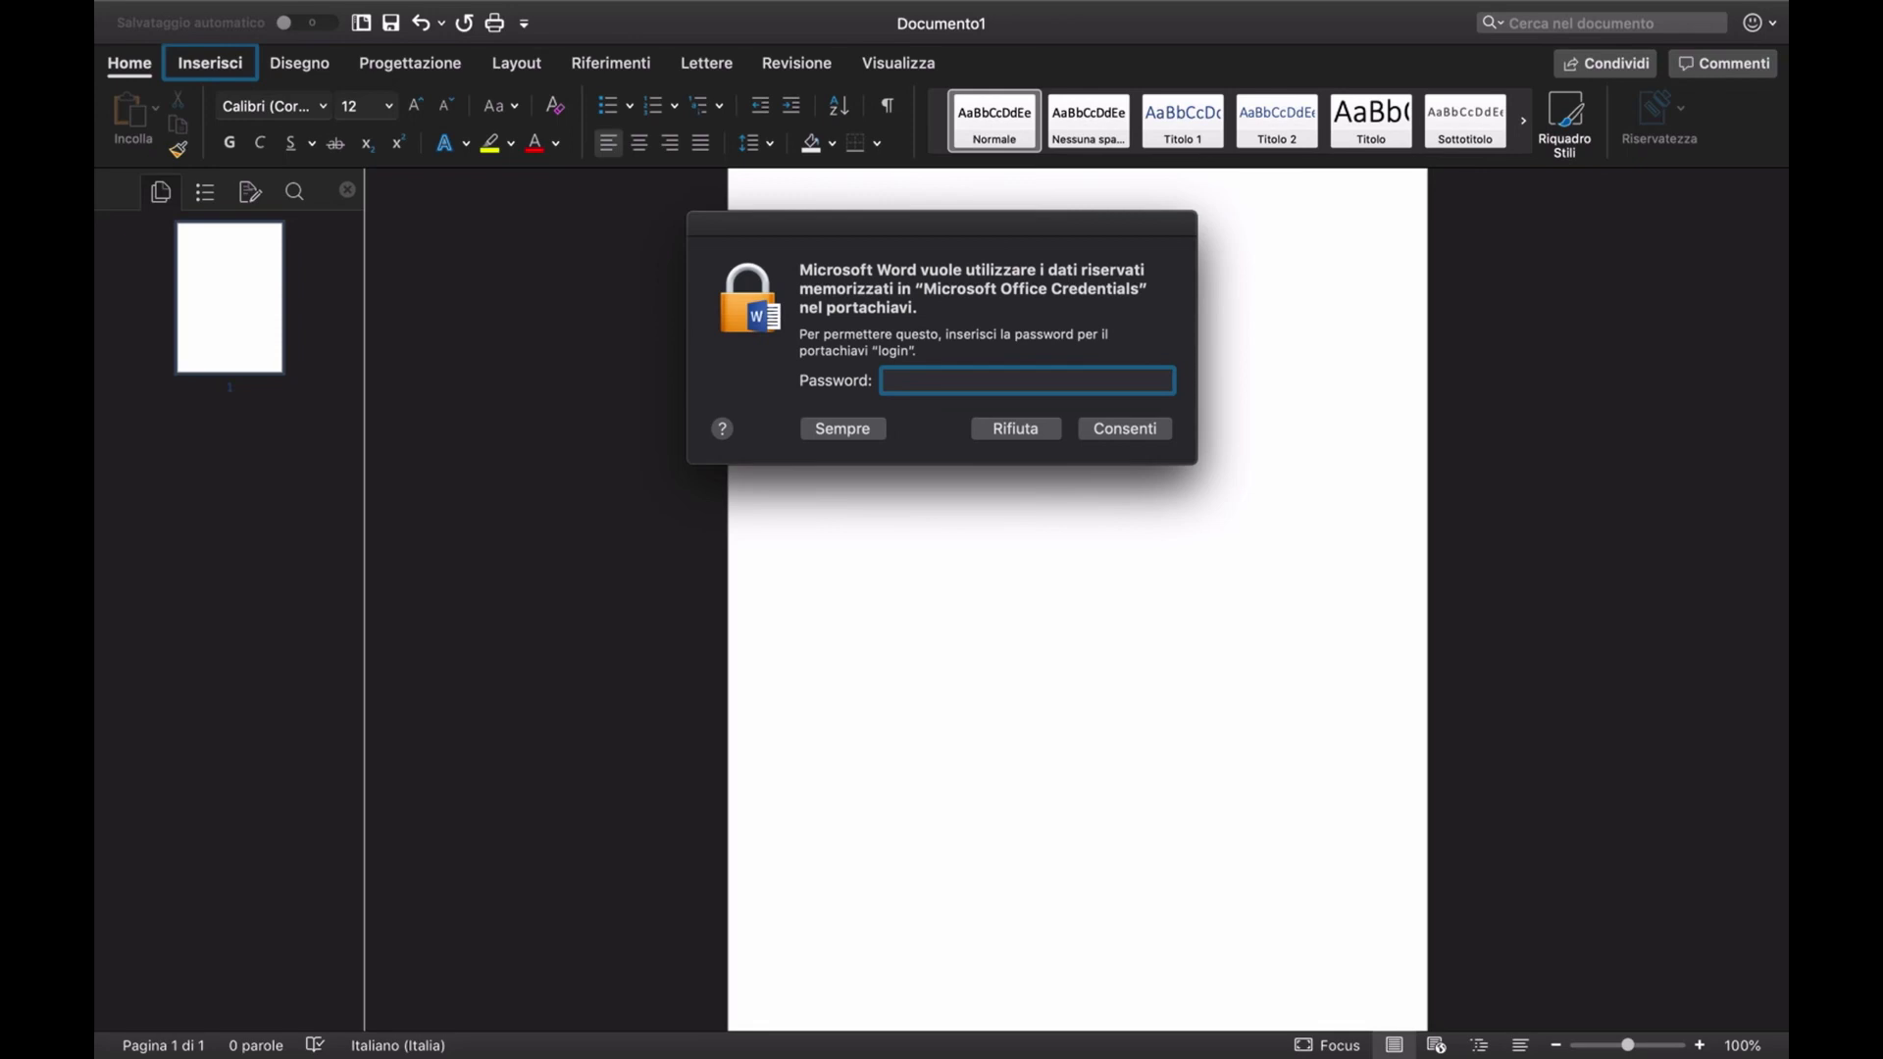
{"action": "key", "text": "shift+Tab"}
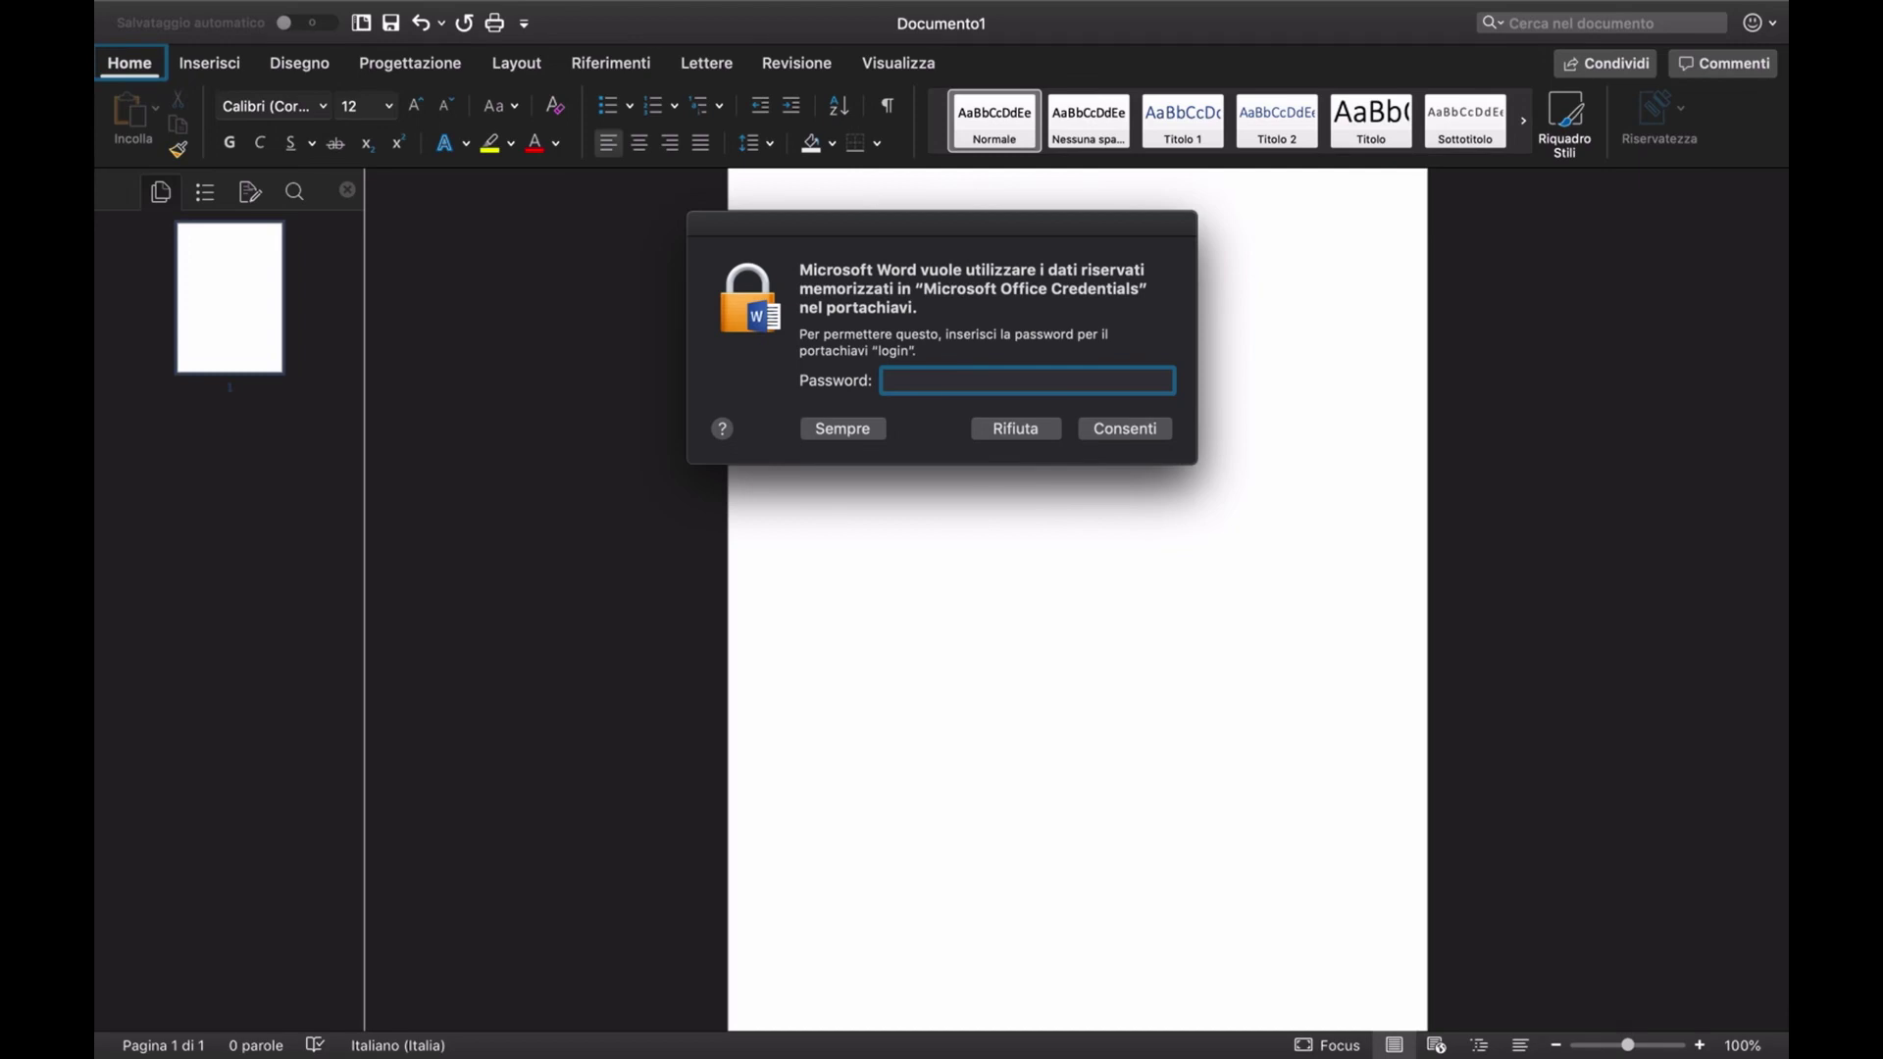
{"action": "key", "text": "Tab"}
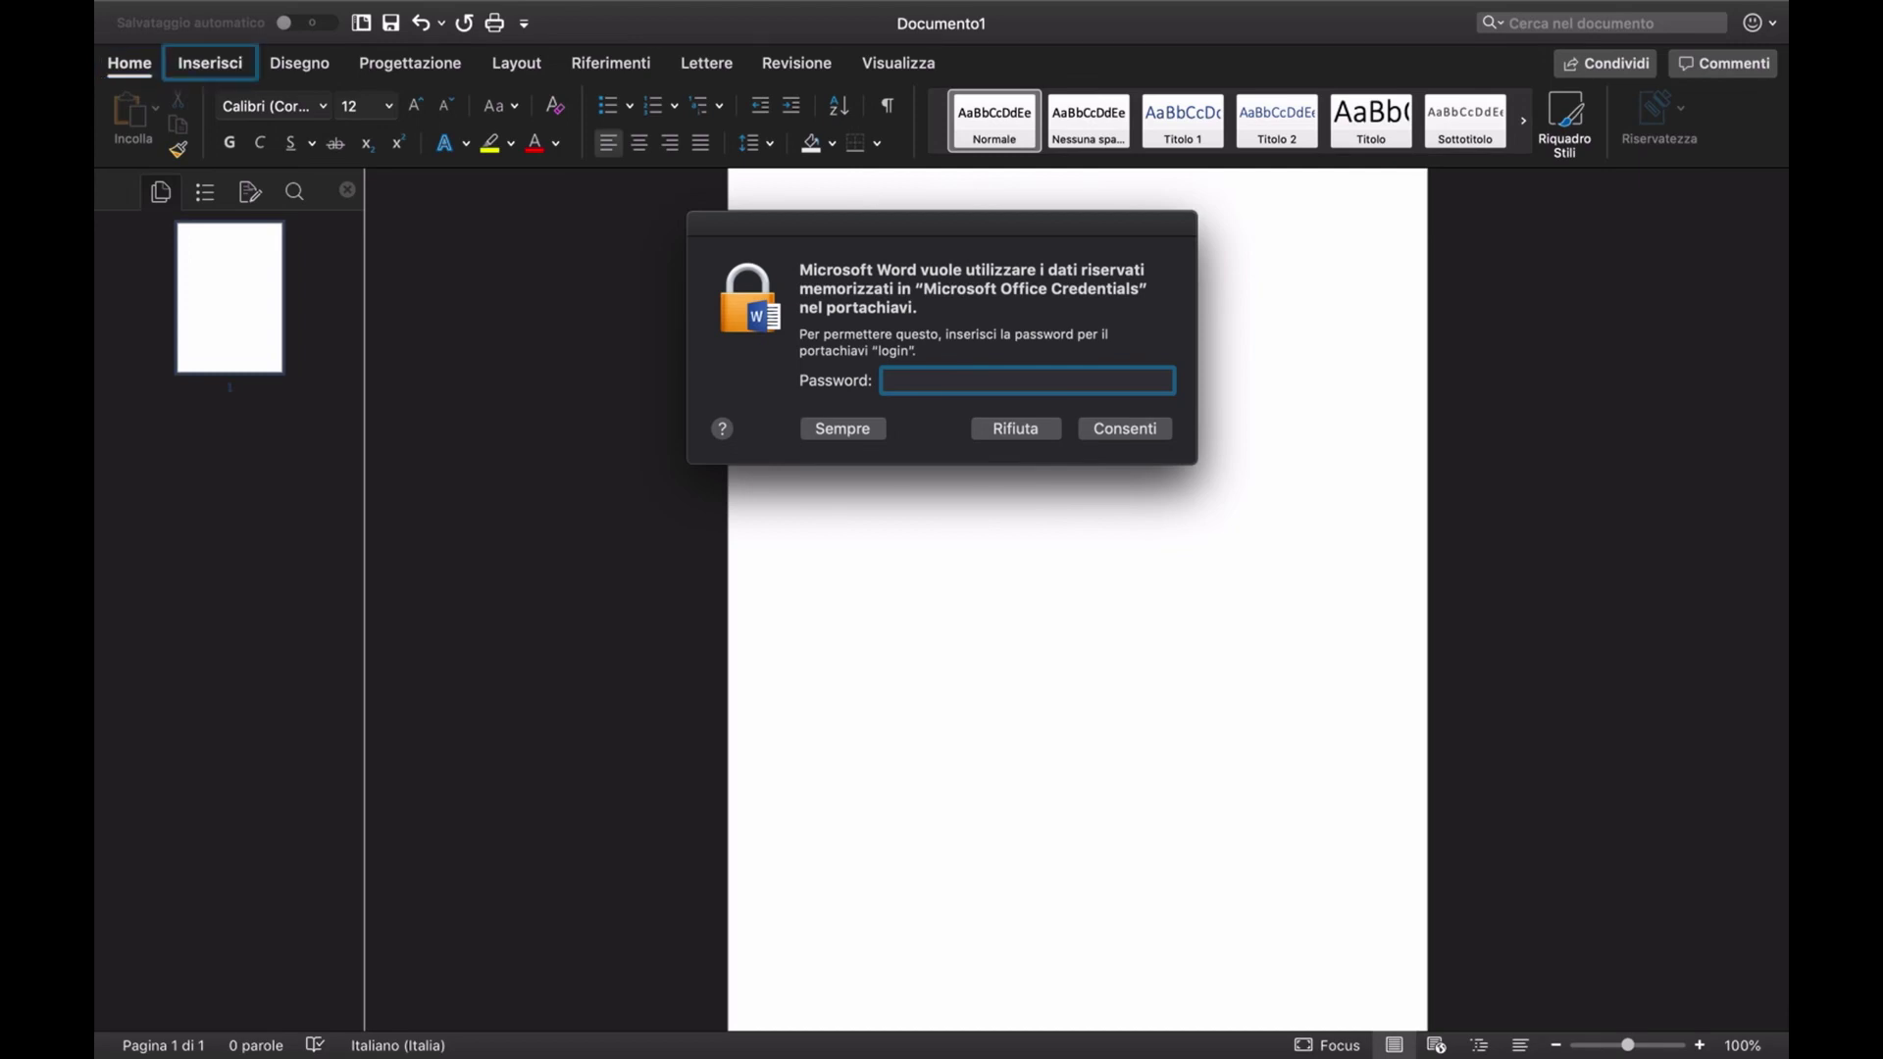
{"action": "key", "text": "Tab"}
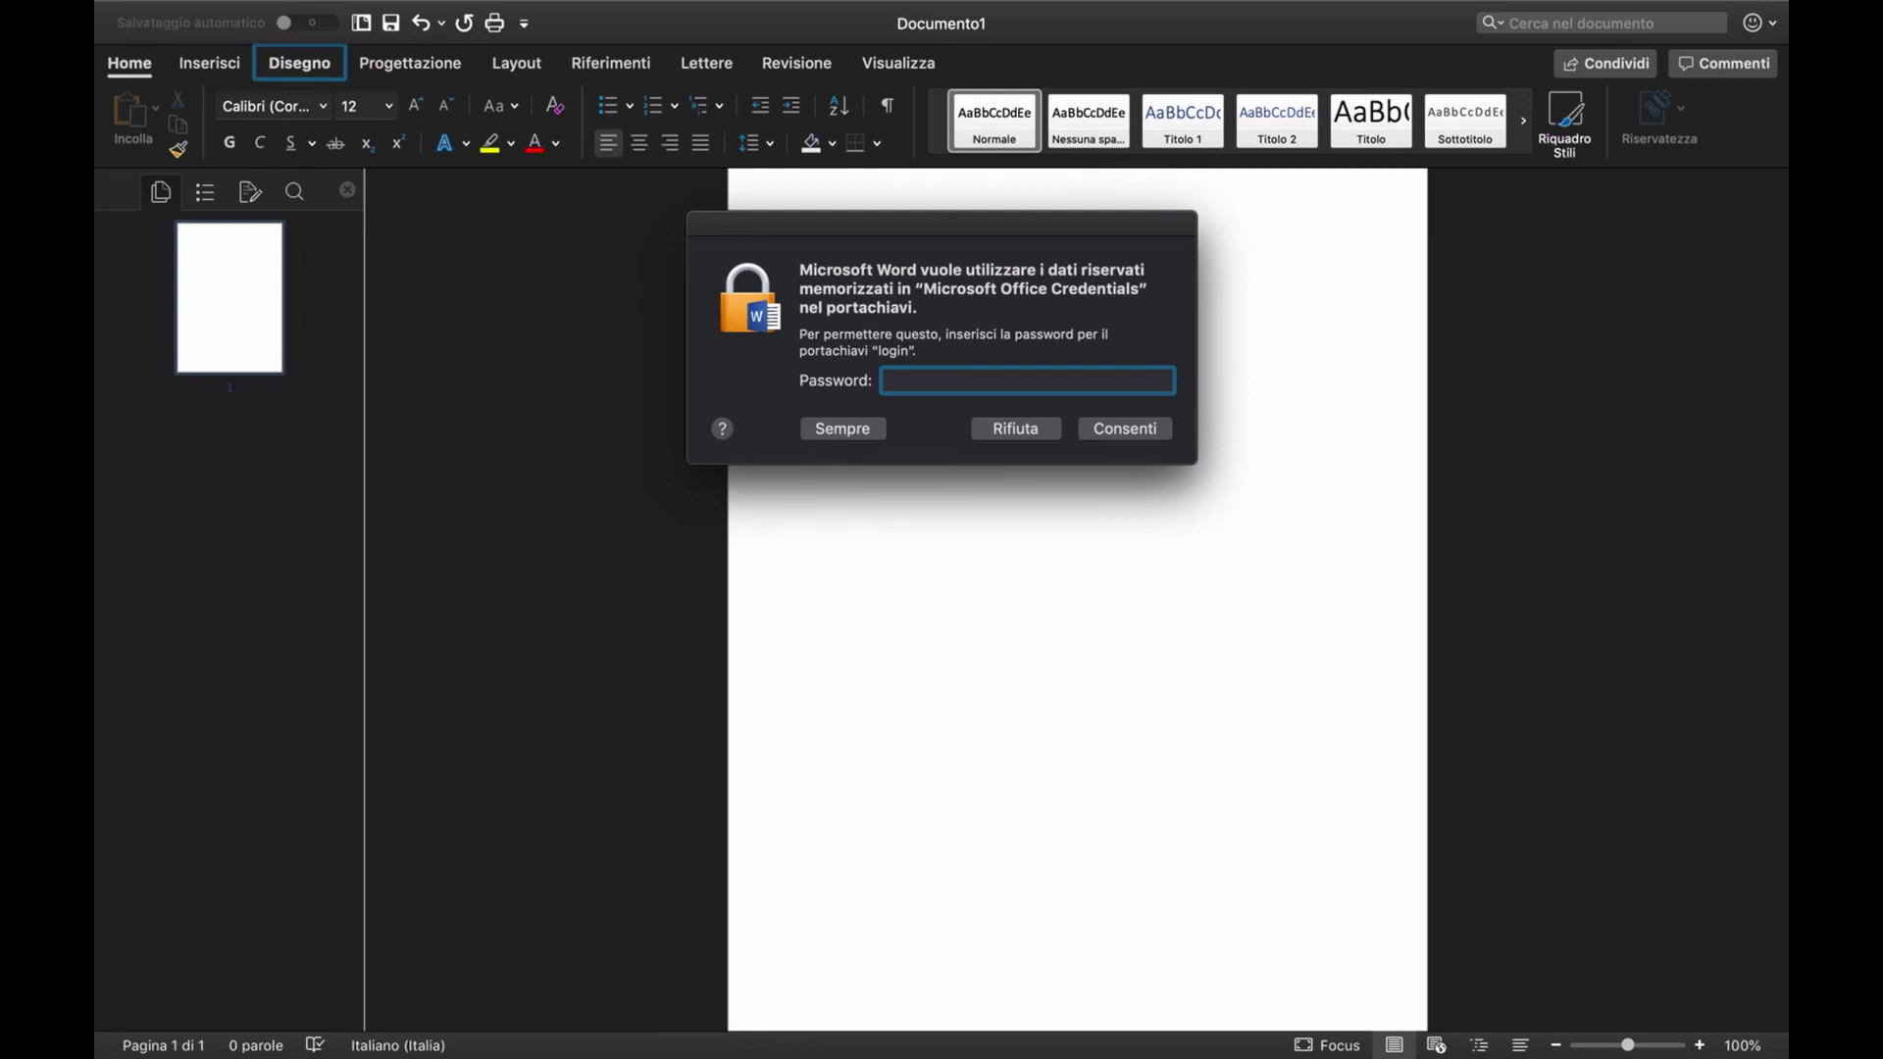
{"action": "key", "text": "Tab"}
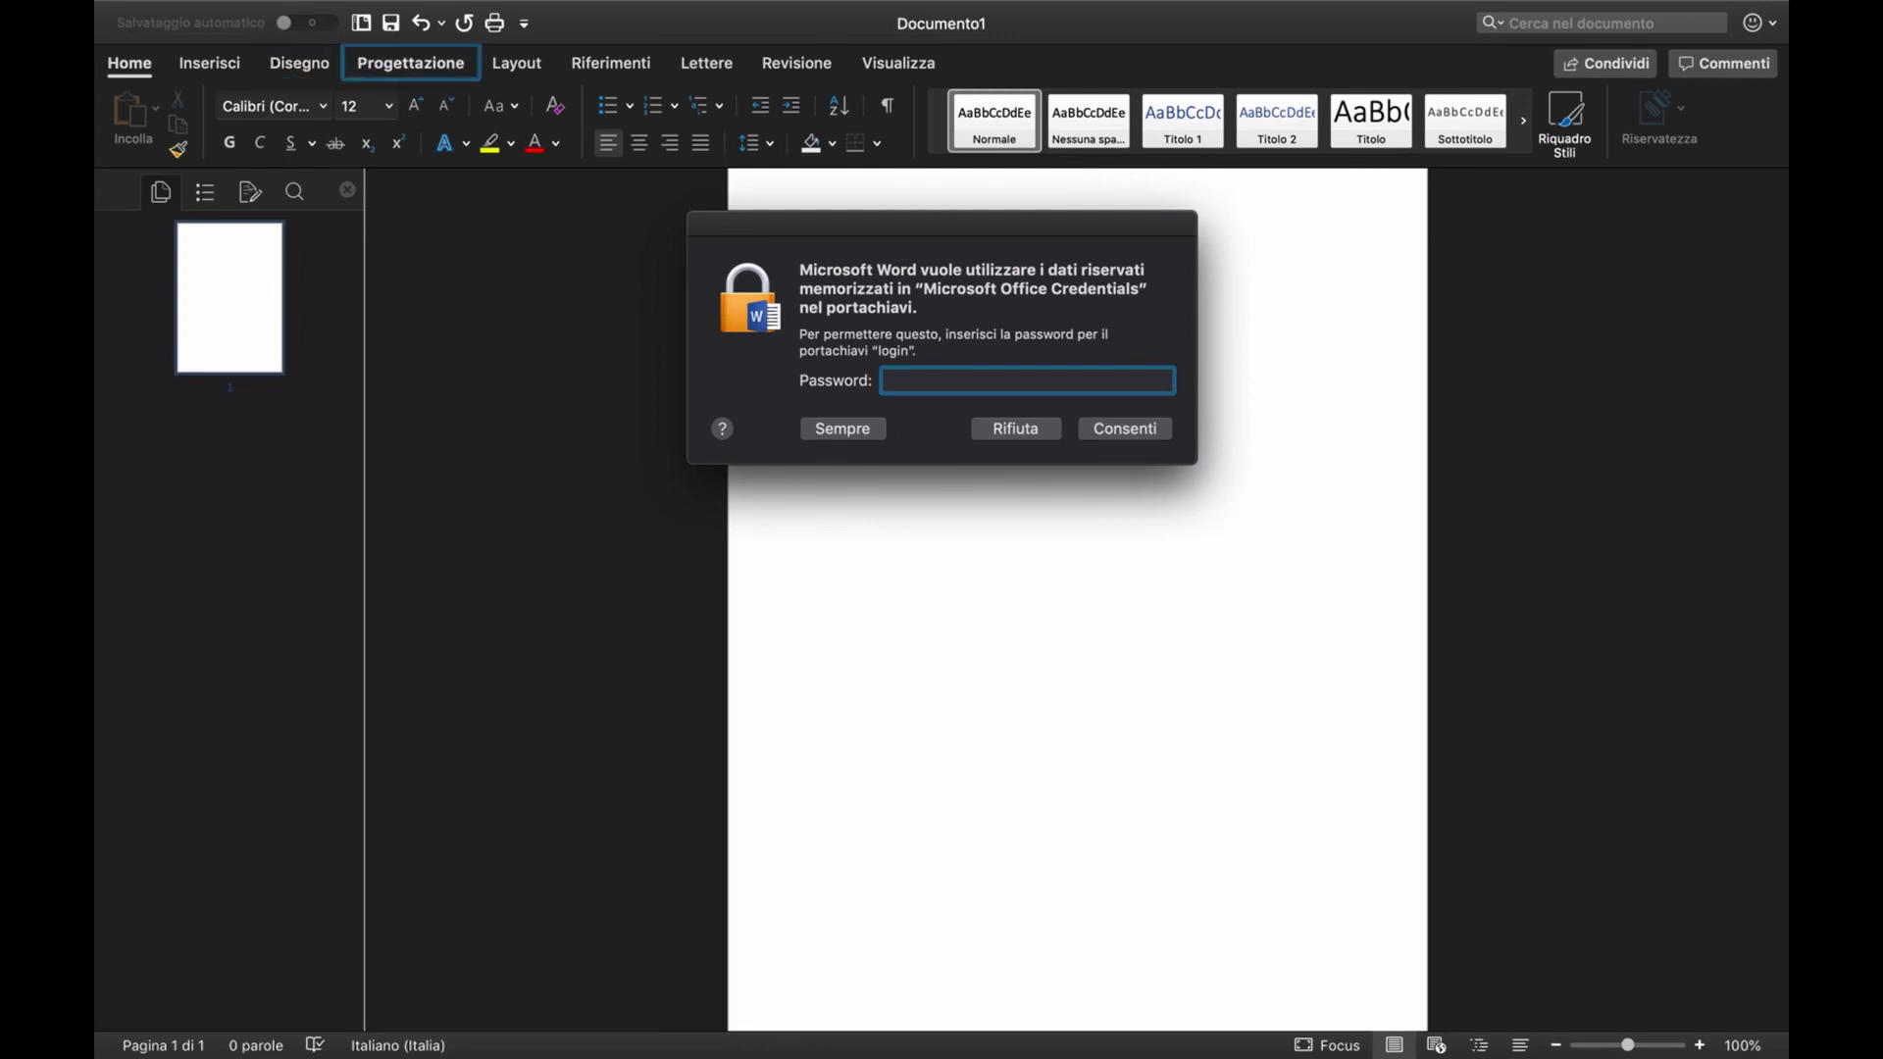
{"action": "key", "text": "Tab"}
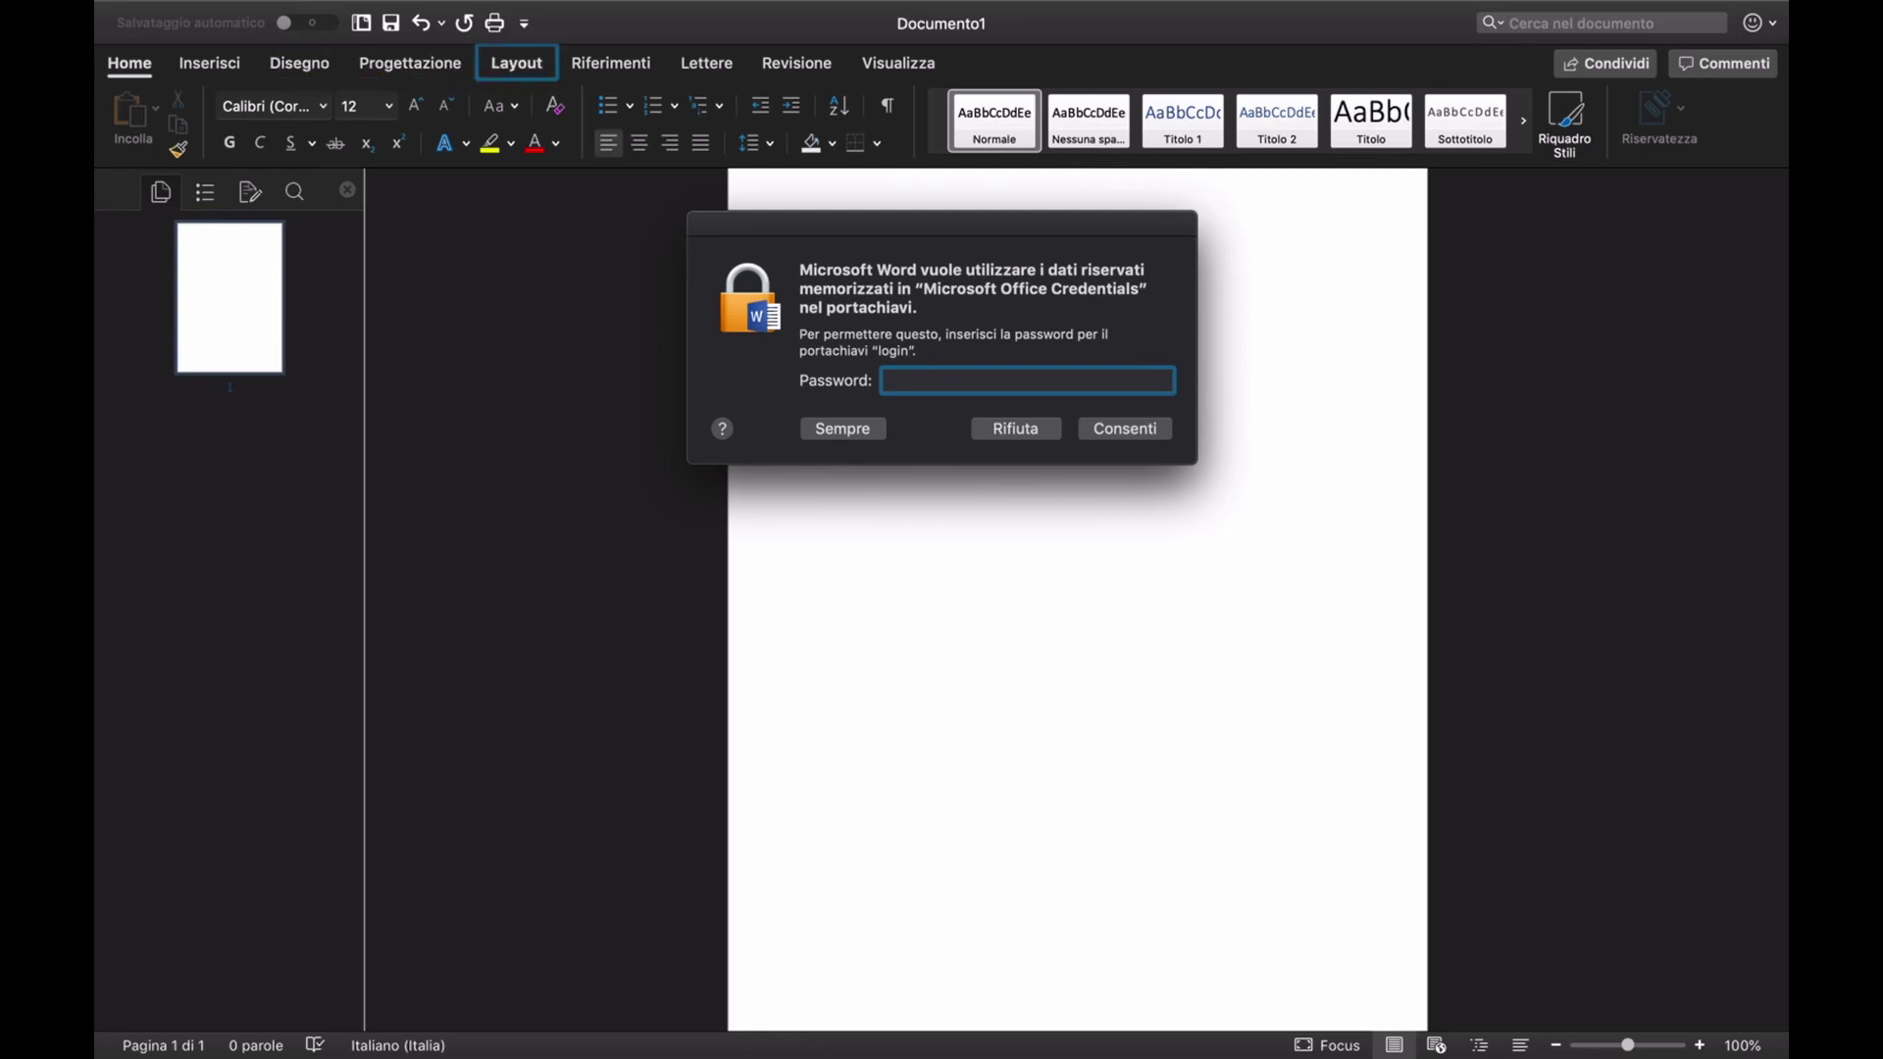
{"action": "key", "text": "Tab"}
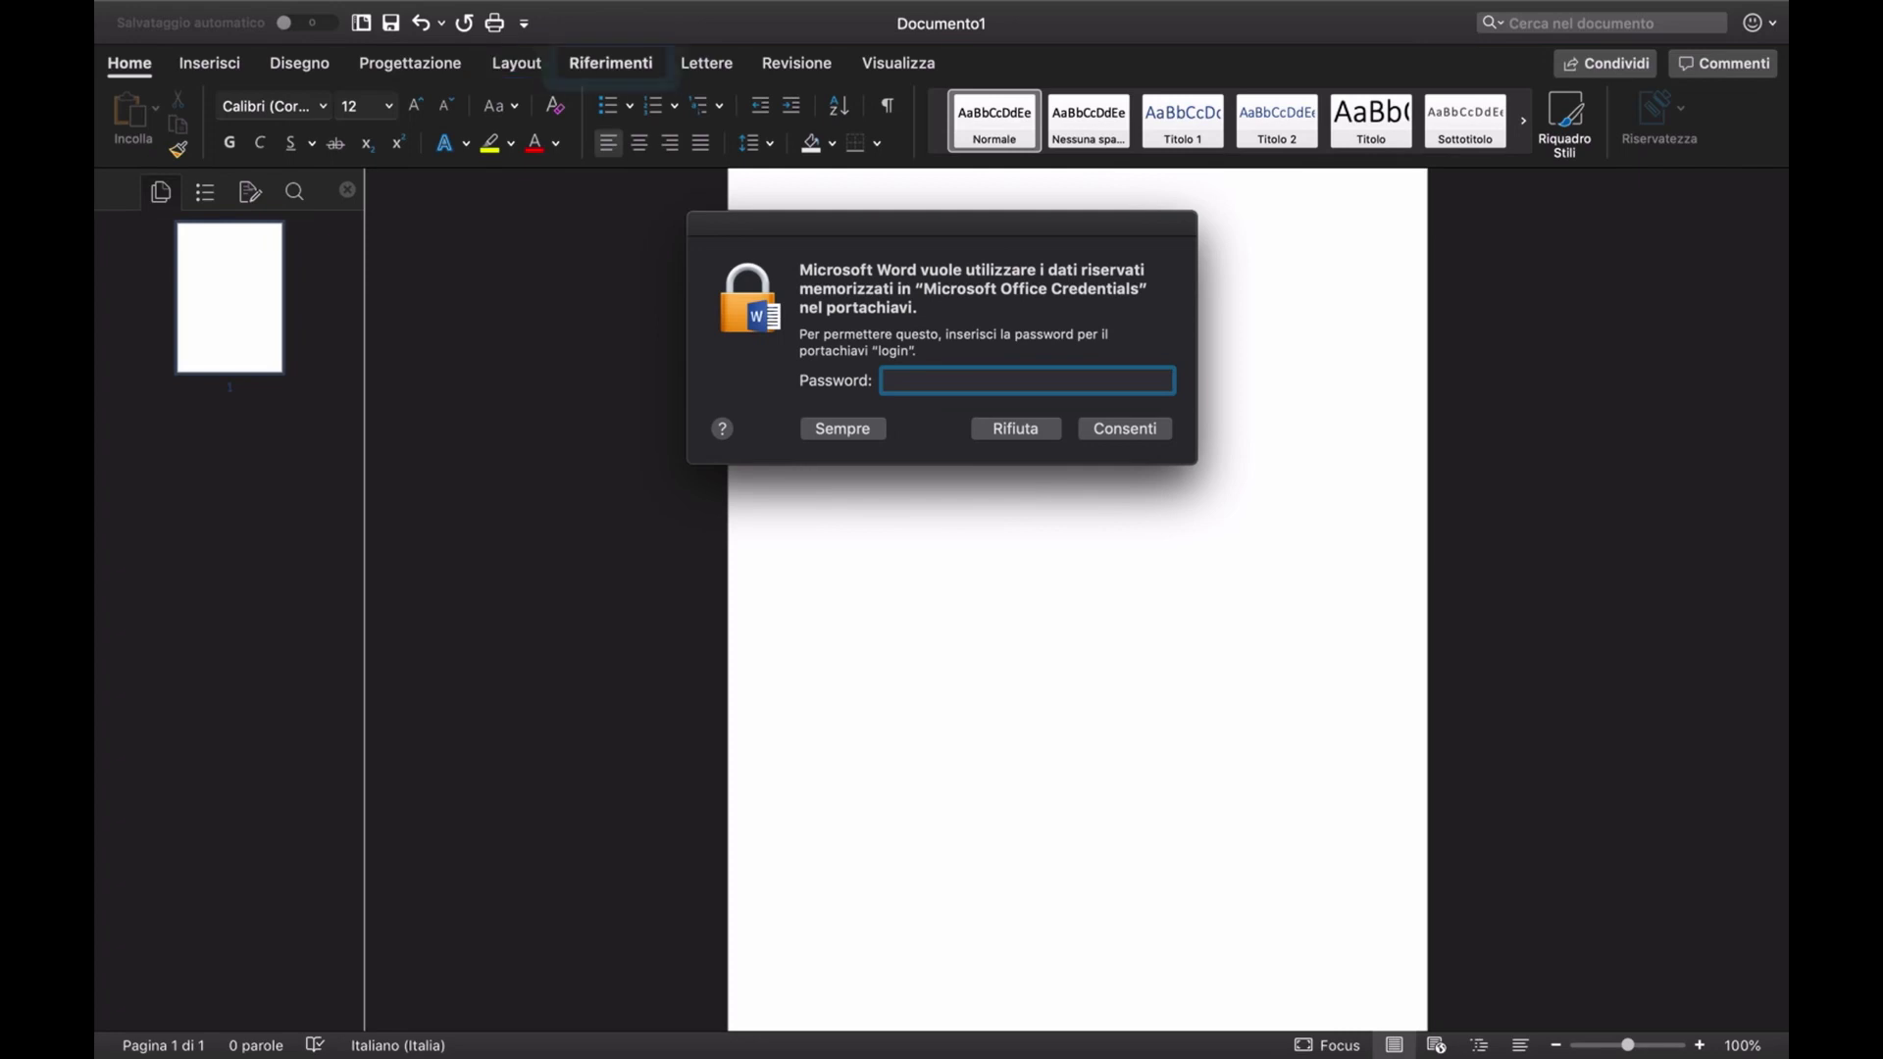
{"action": "key", "text": "Tab"}
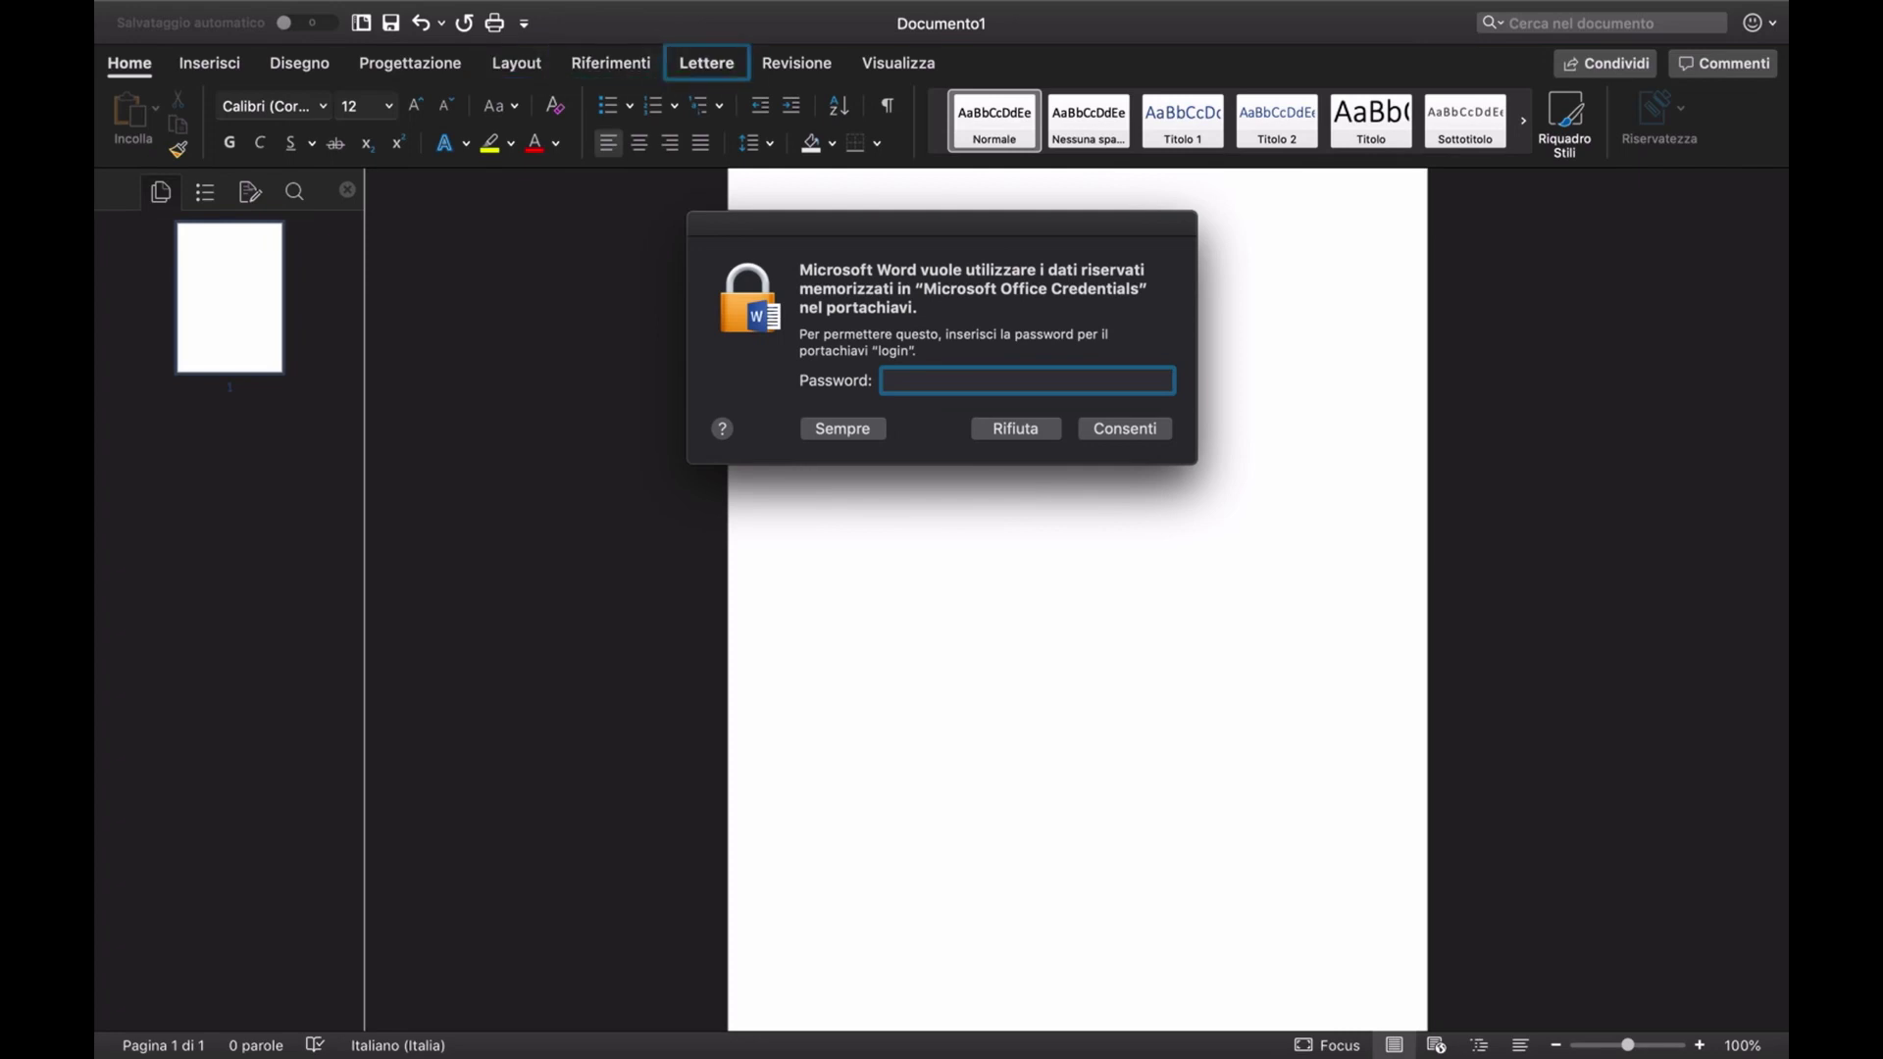
{"action": "key", "text": "Tab"}
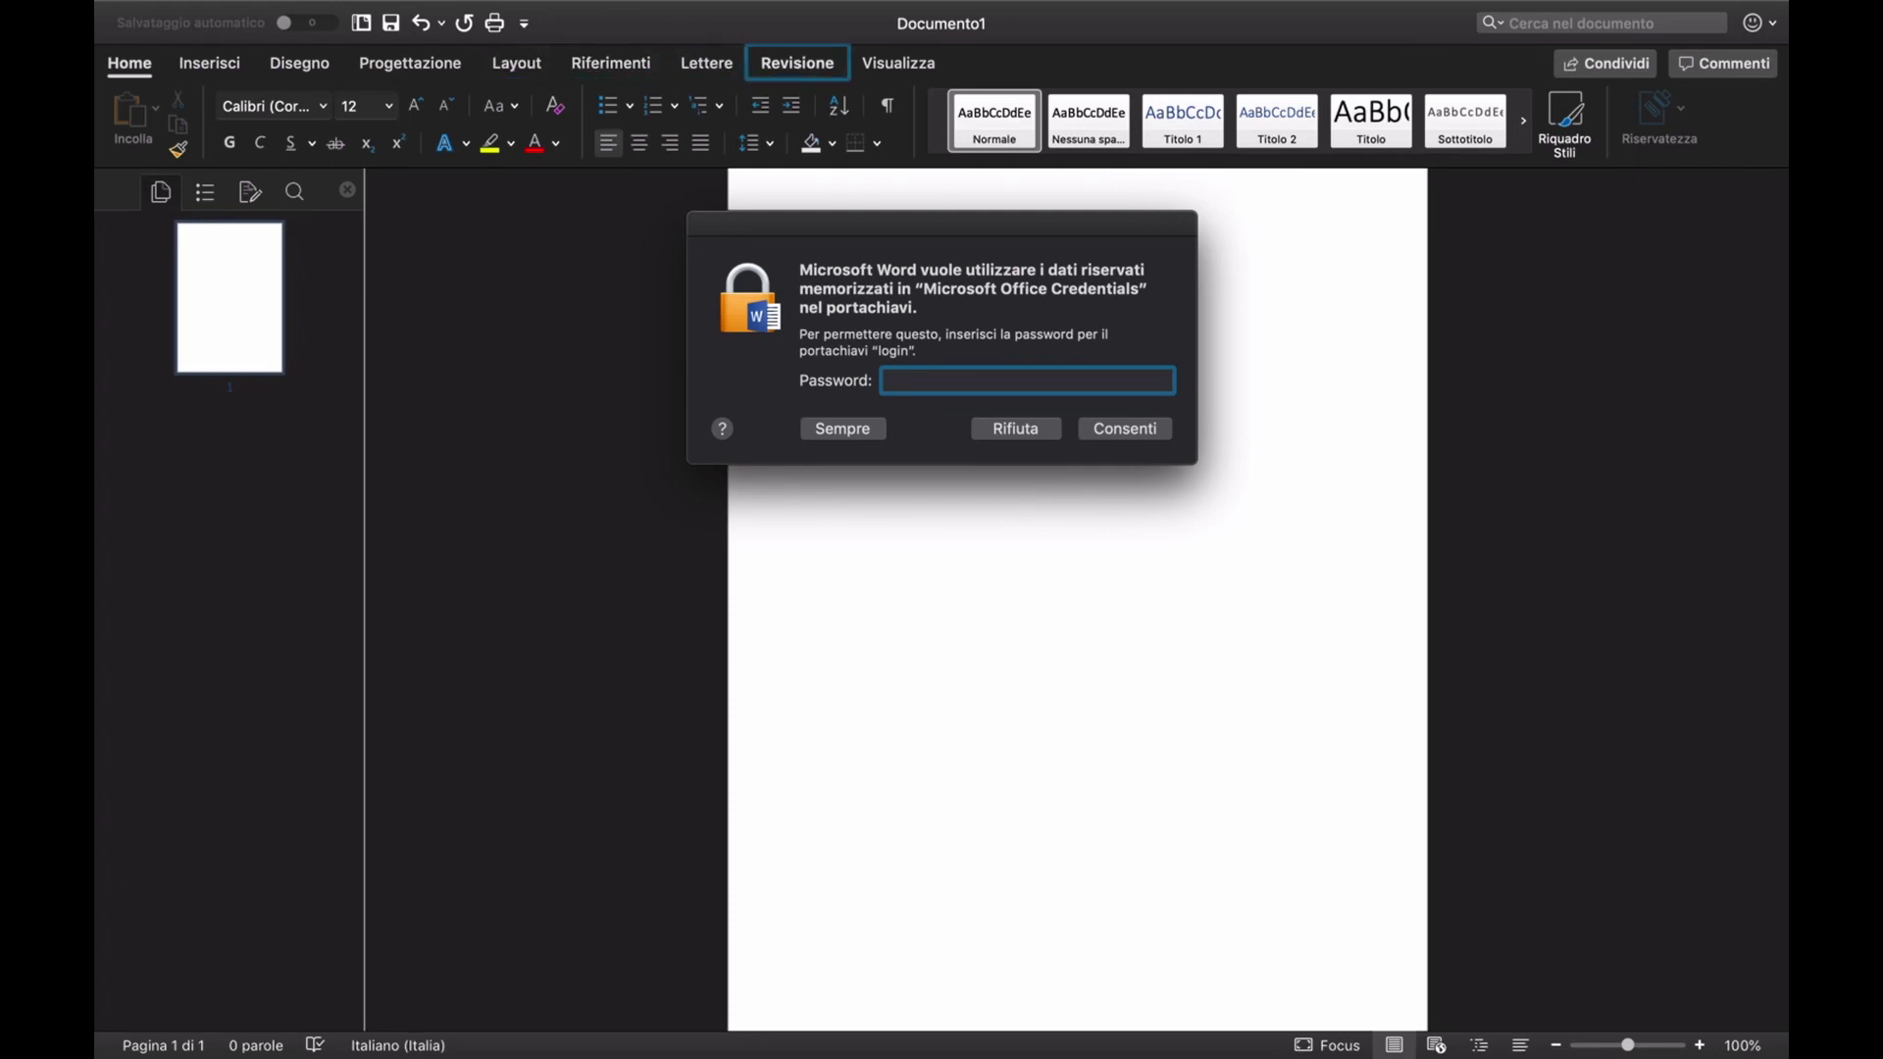
{"action": "key", "text": "Tab"}
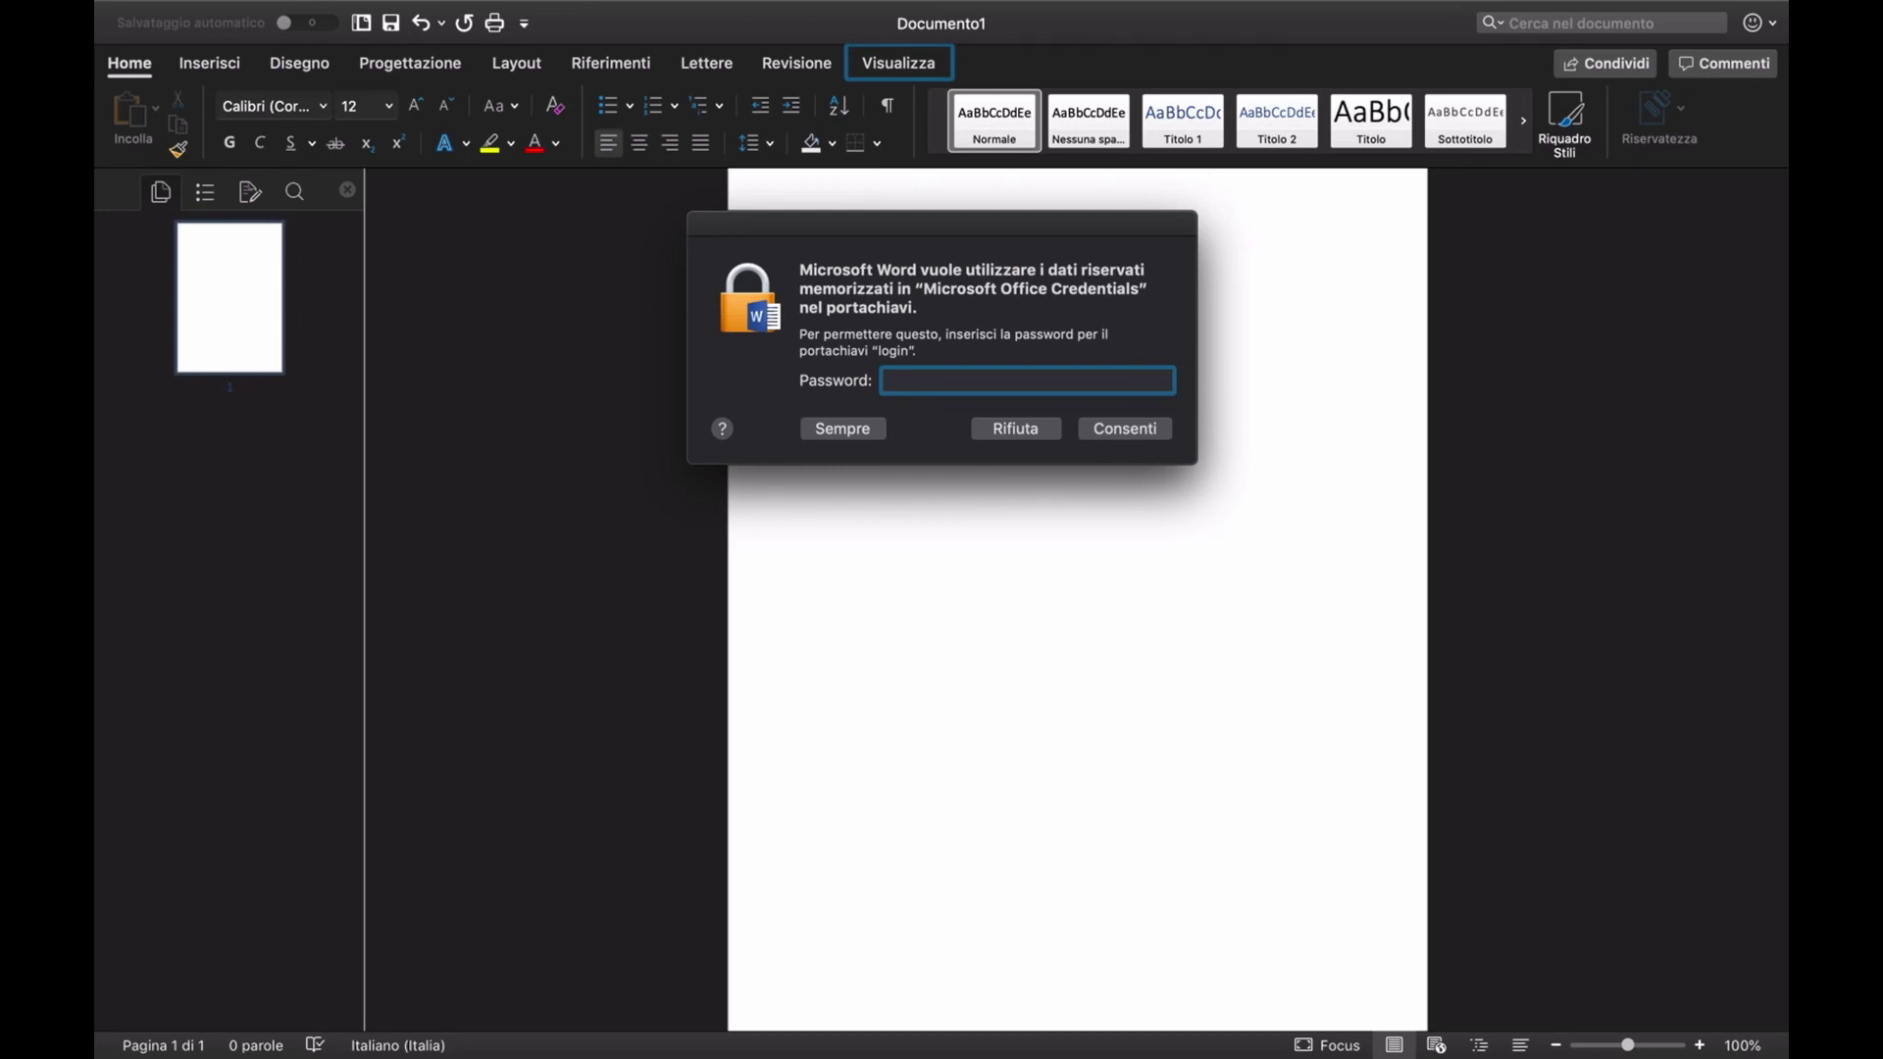
{"action": "key", "text": "Tab"}
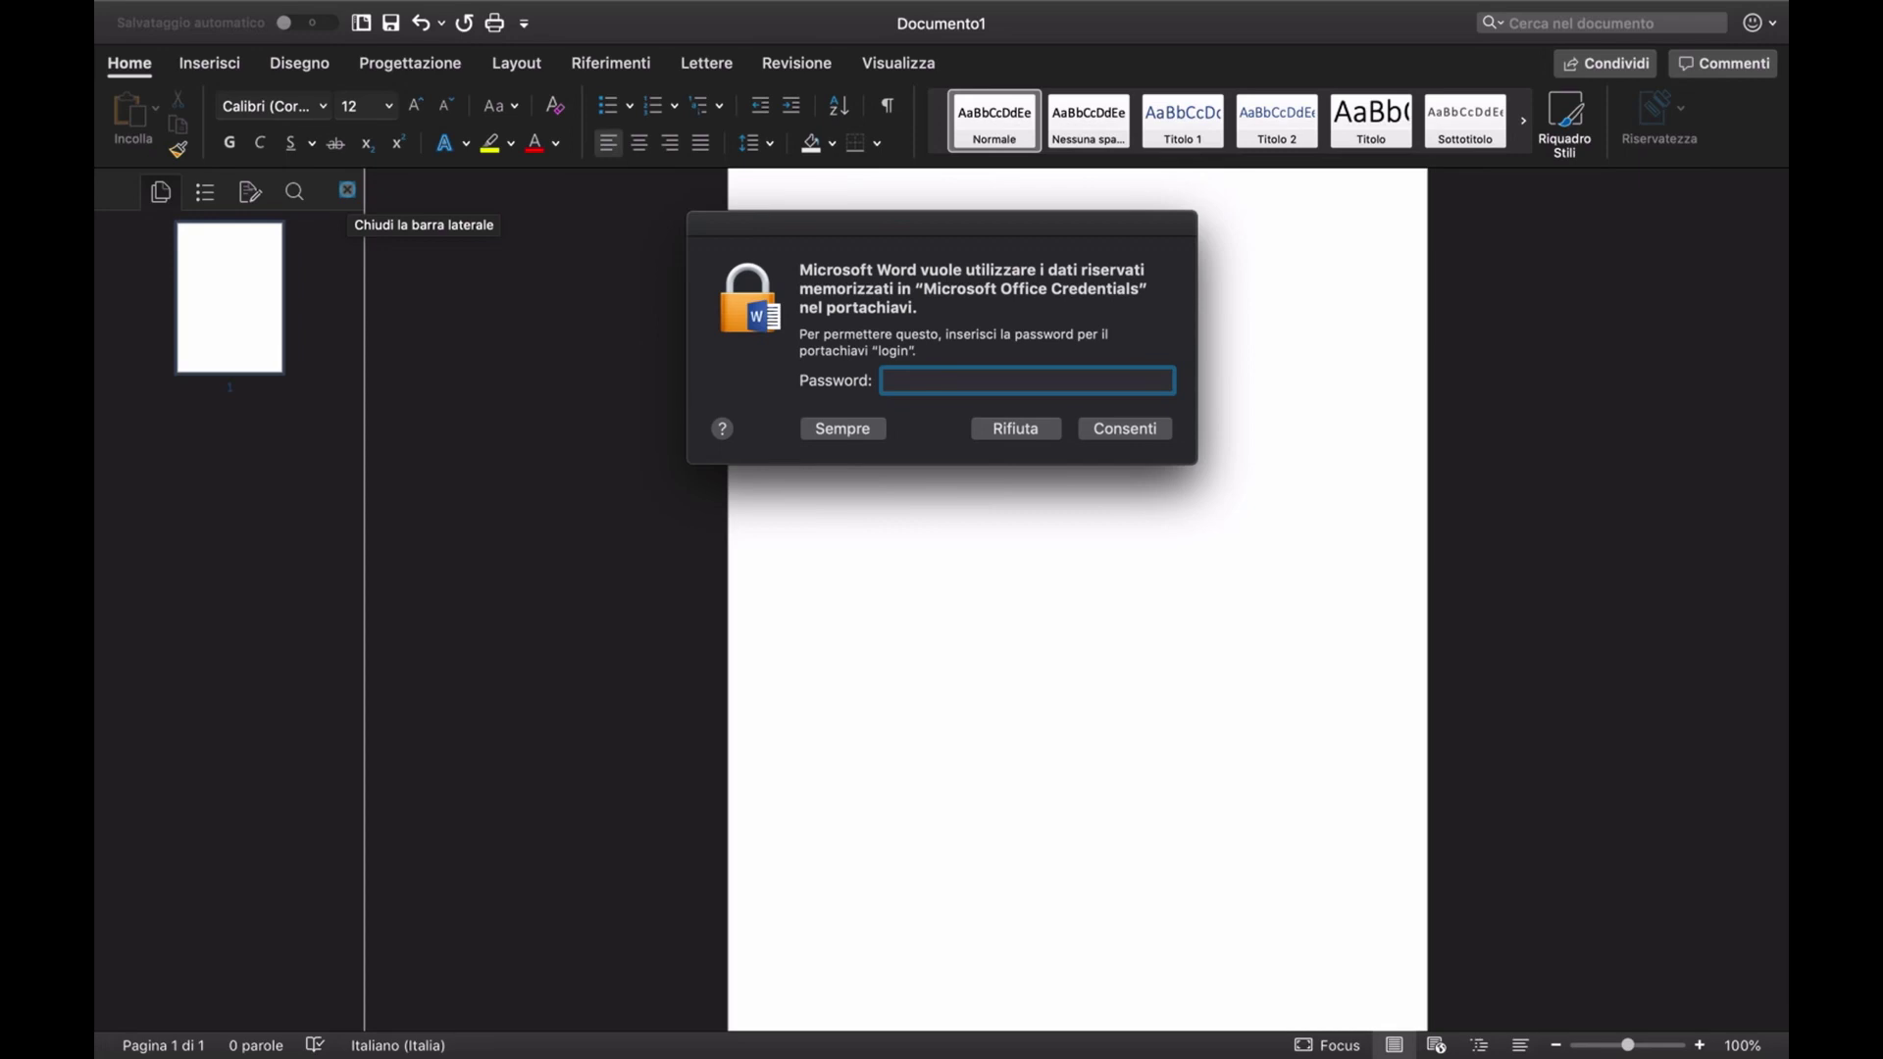
{"action": "left_click", "coordinate": [347, 191]}
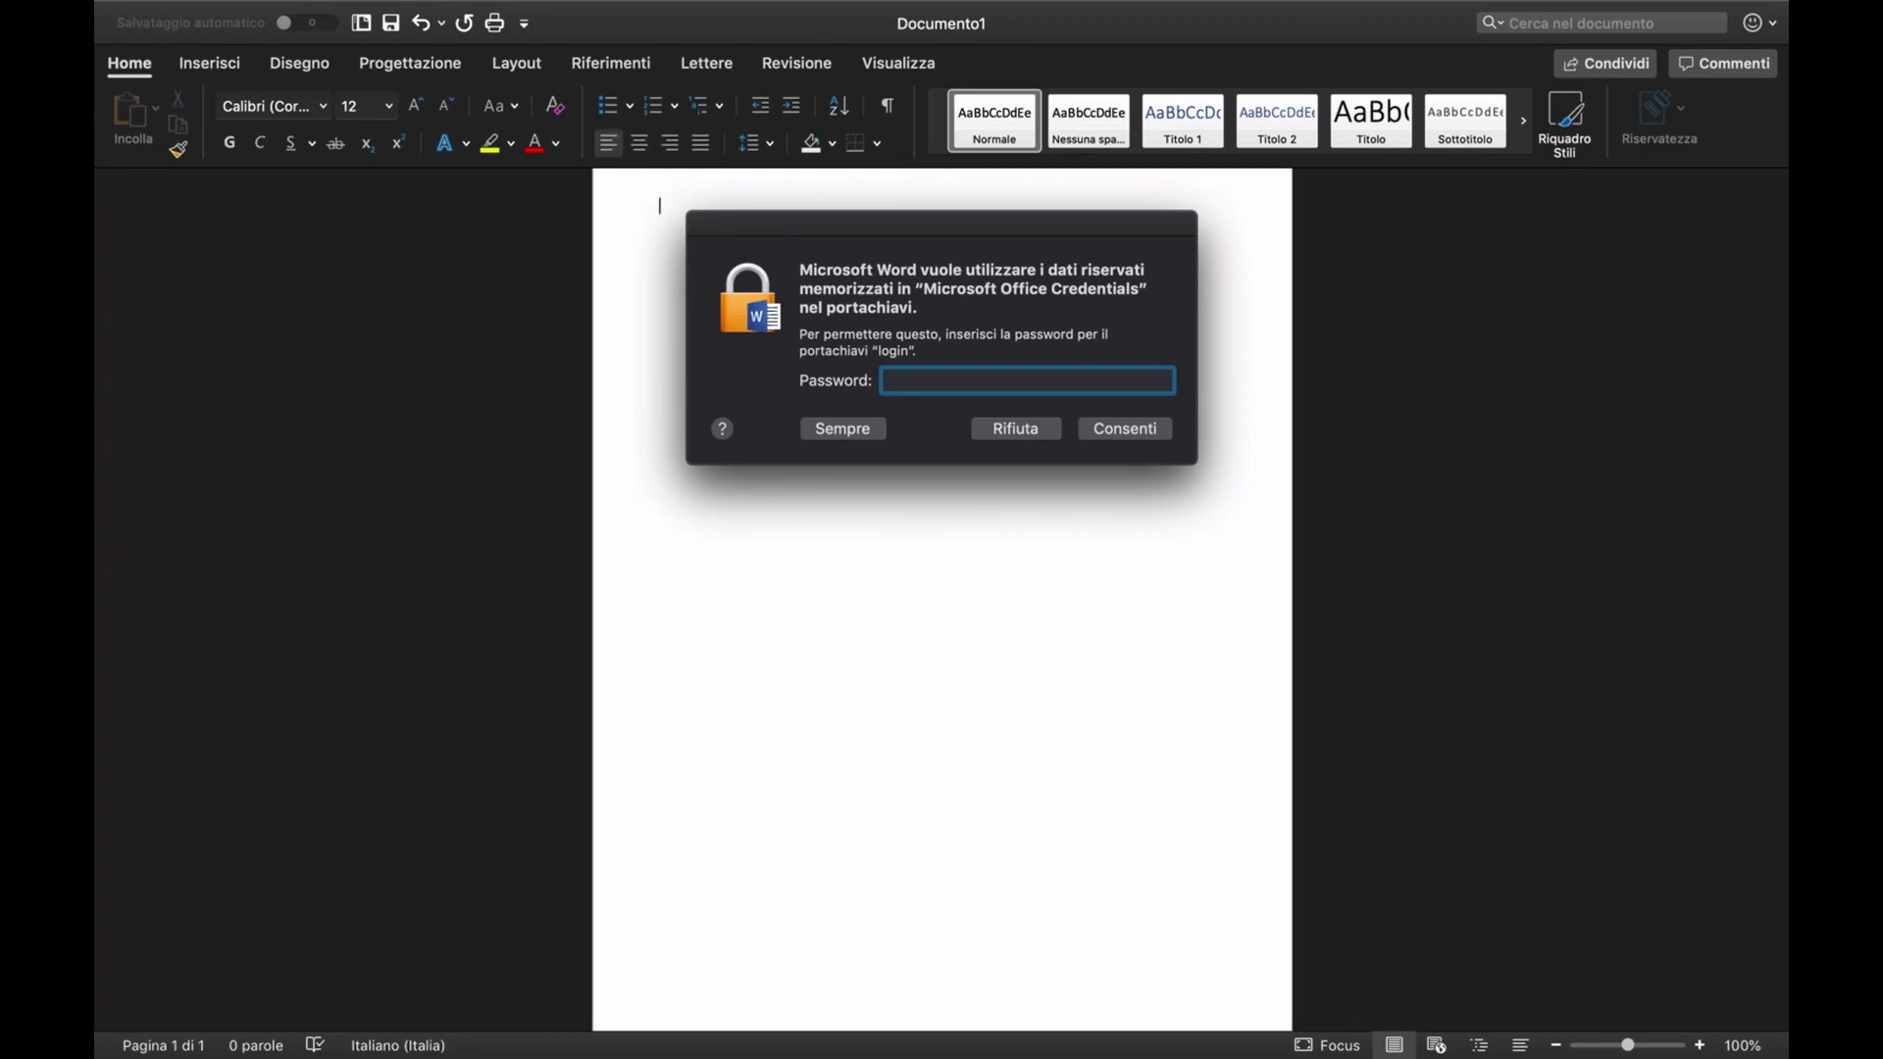
- Bring keyboard focus back to the Home ribbon and its font name box
{"action": "key", "text": "Tab"}
{"action": "left_click", "coordinate": [270, 106]}
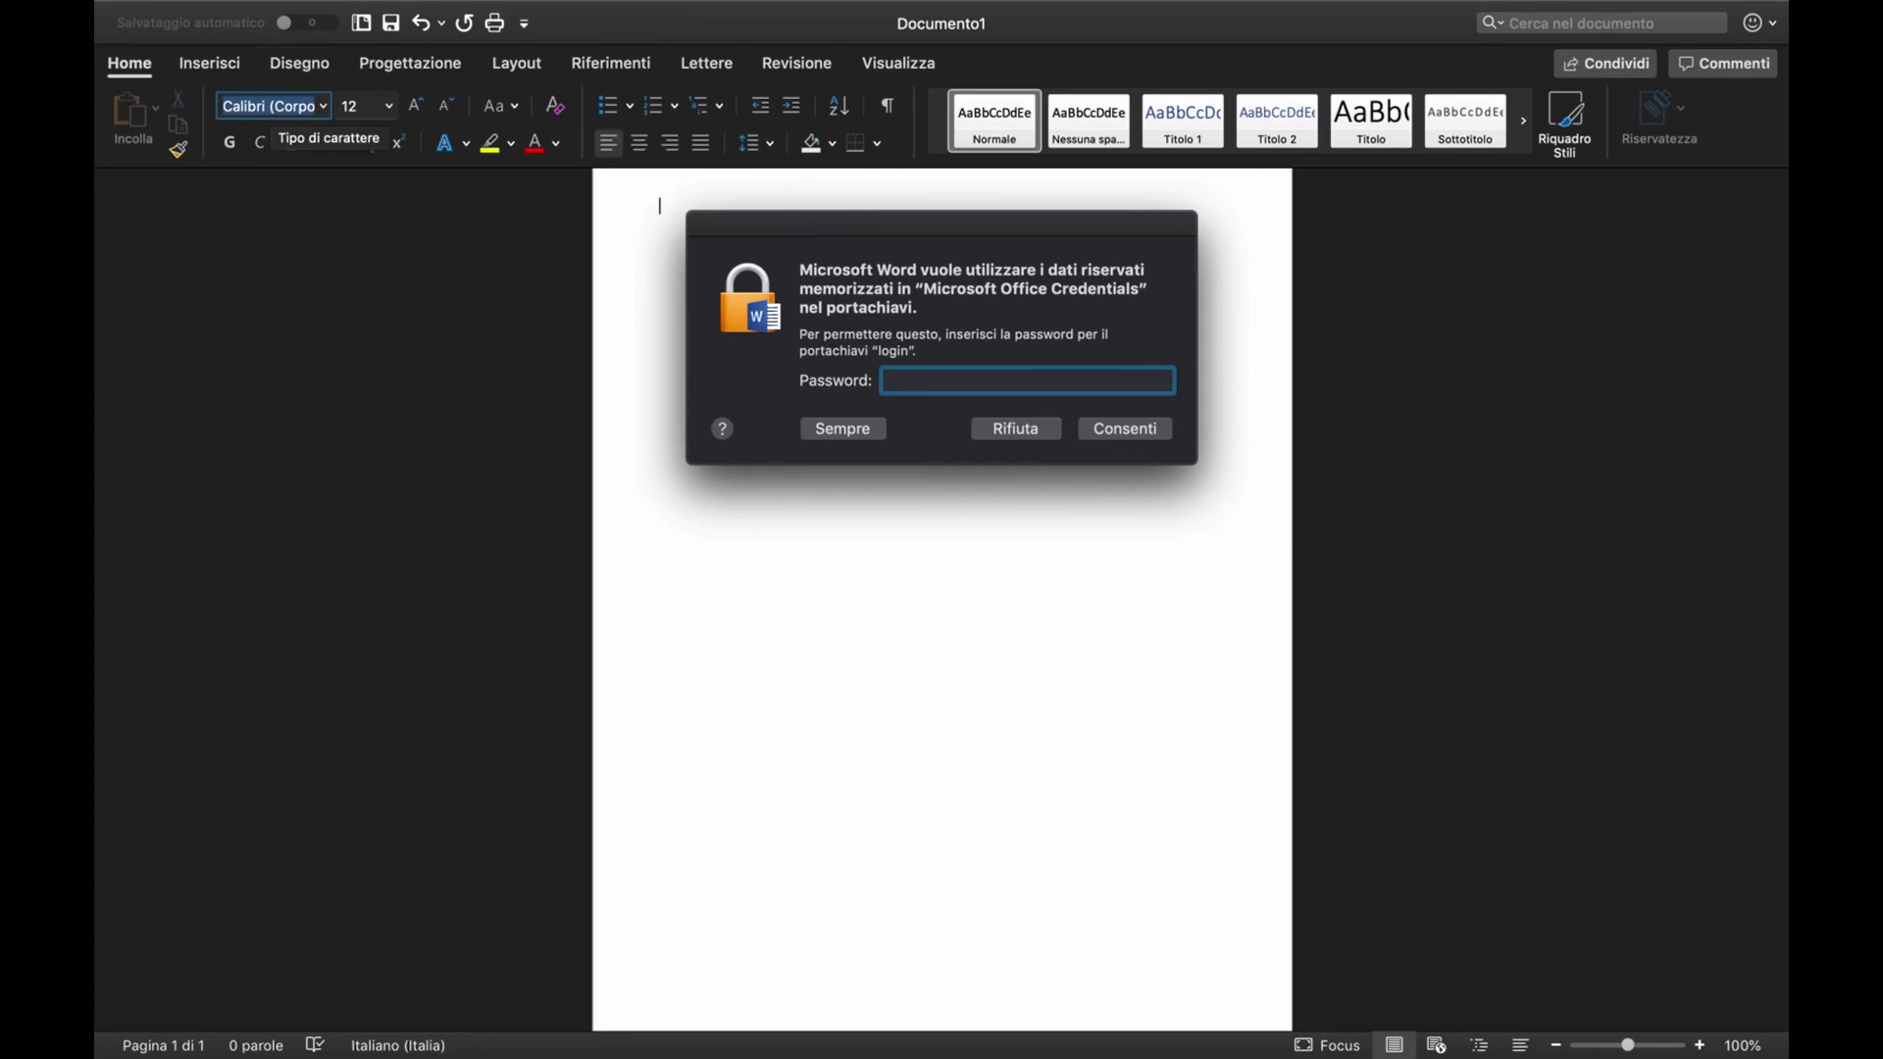
- Open the Home ribbon's font list and choose Times New Roman
{"action": "left_click", "coordinate": [365, 106]}
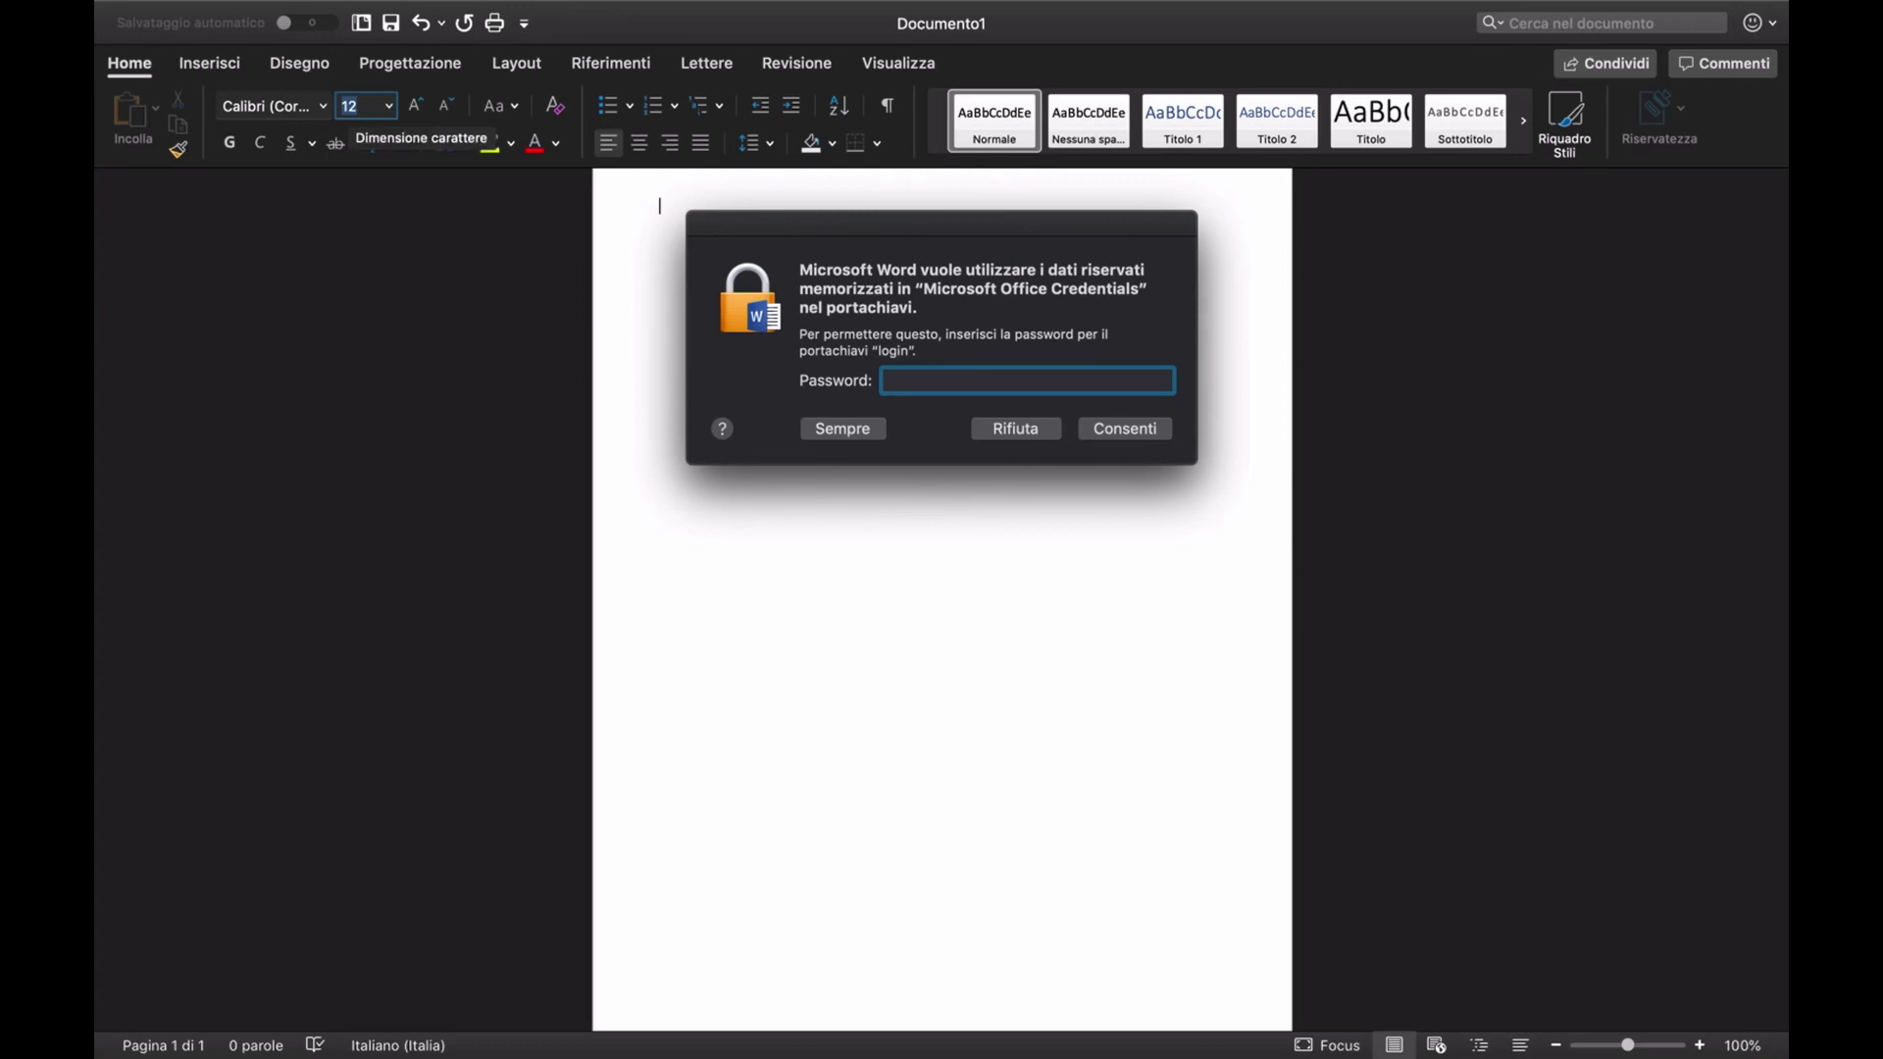
{"action": "key", "text": "shift+Tab"}
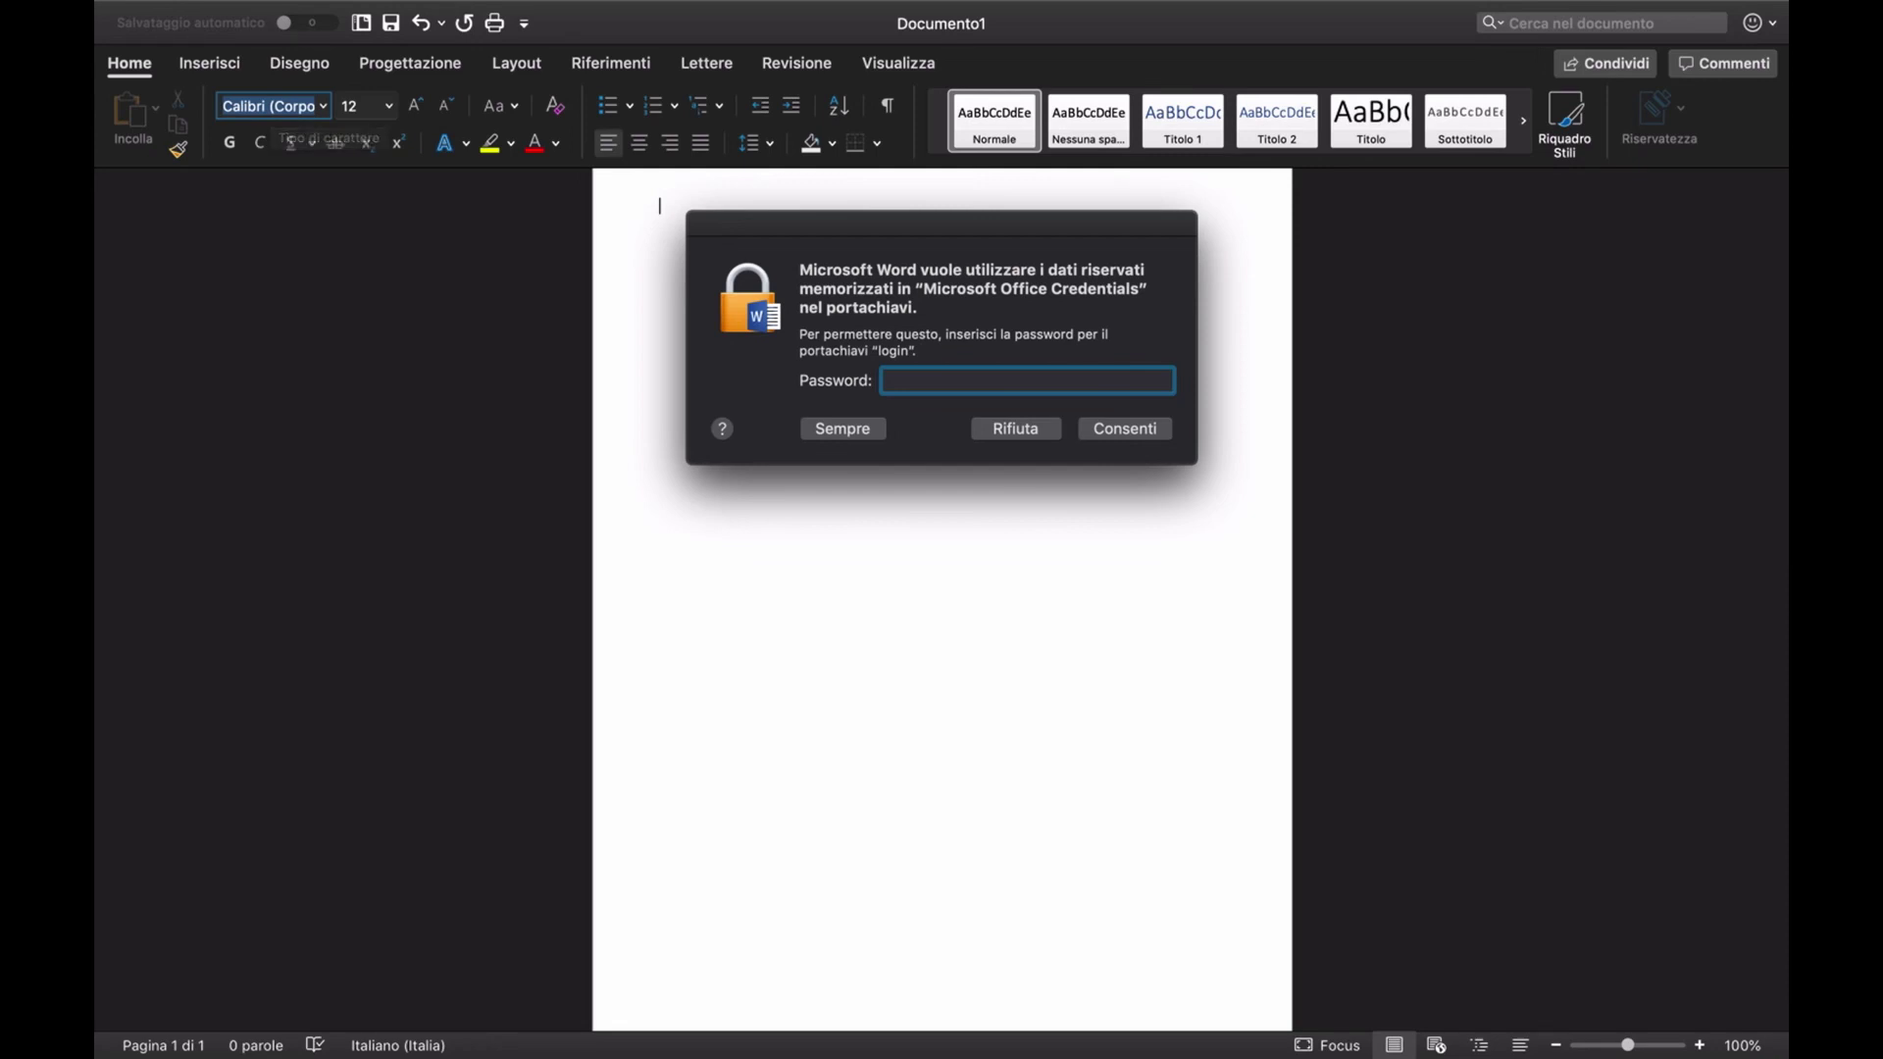
{"action": "left_click", "coordinate": [323, 105]}
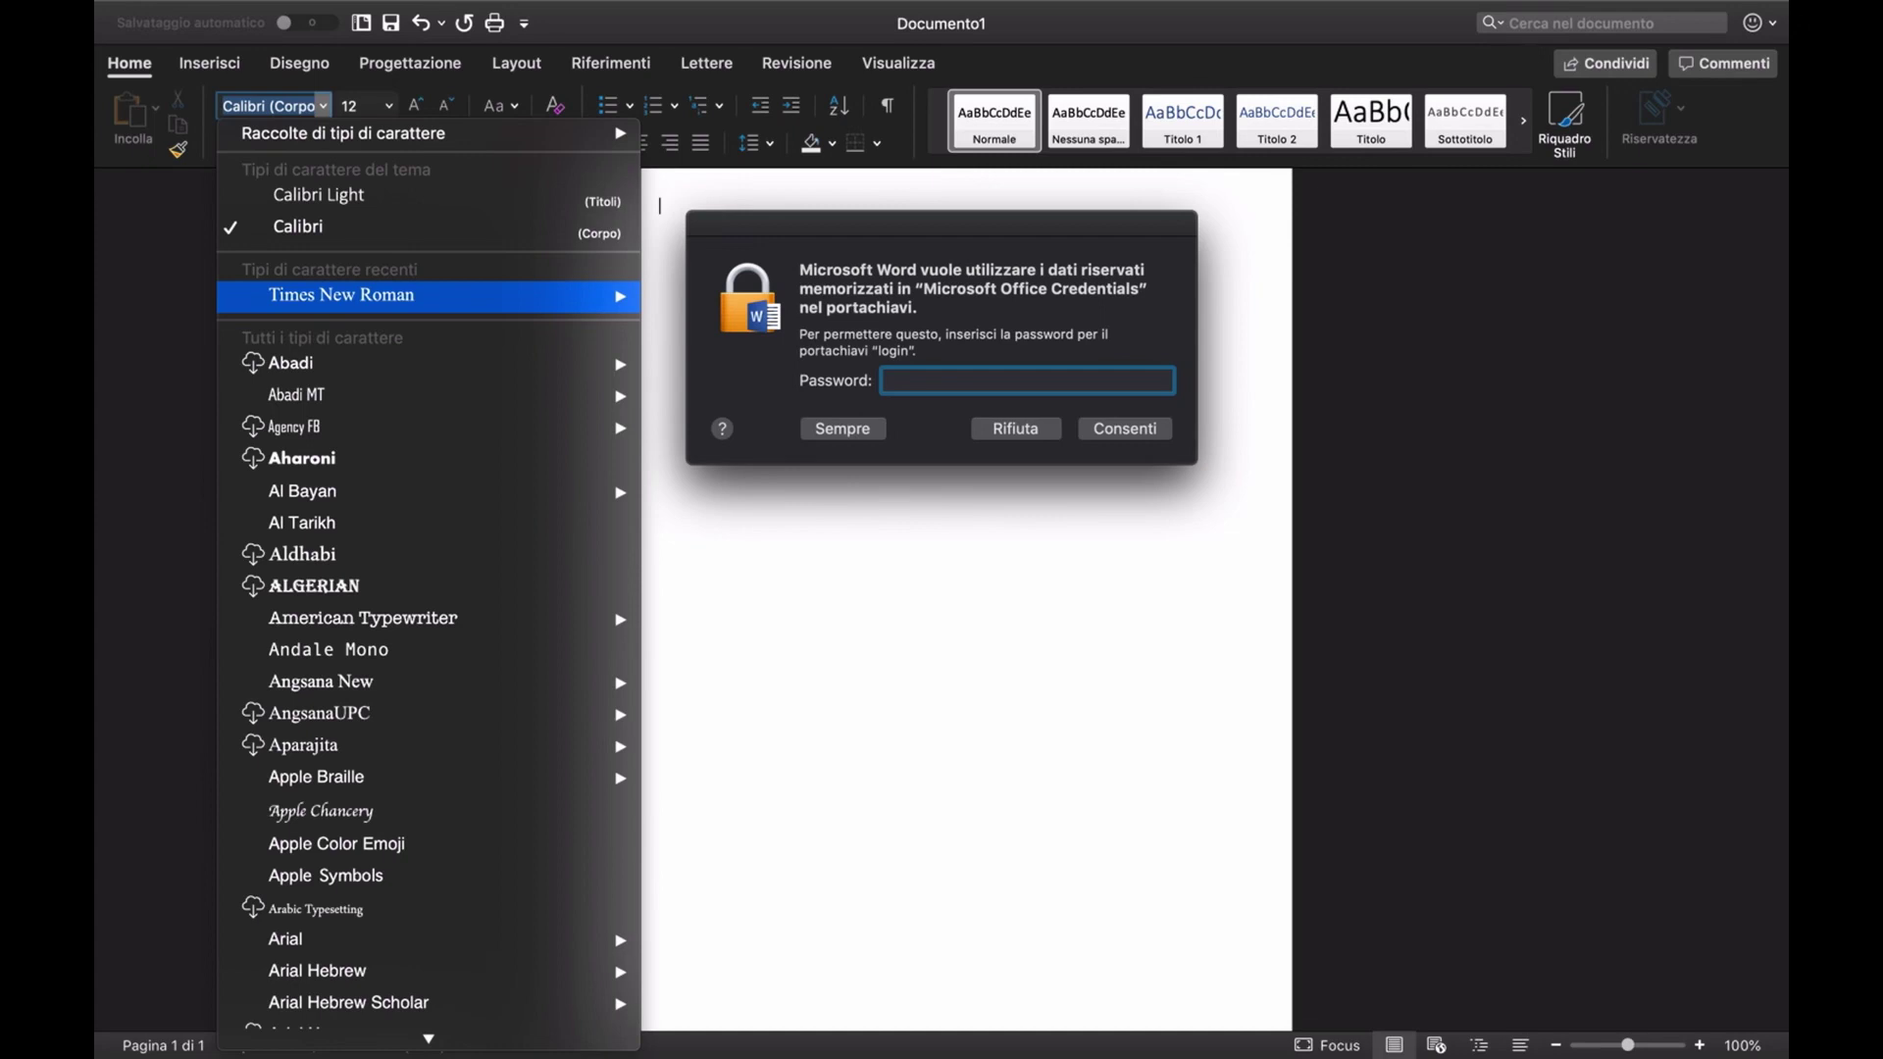
{"action": "left_click", "coordinate": [428, 296]}
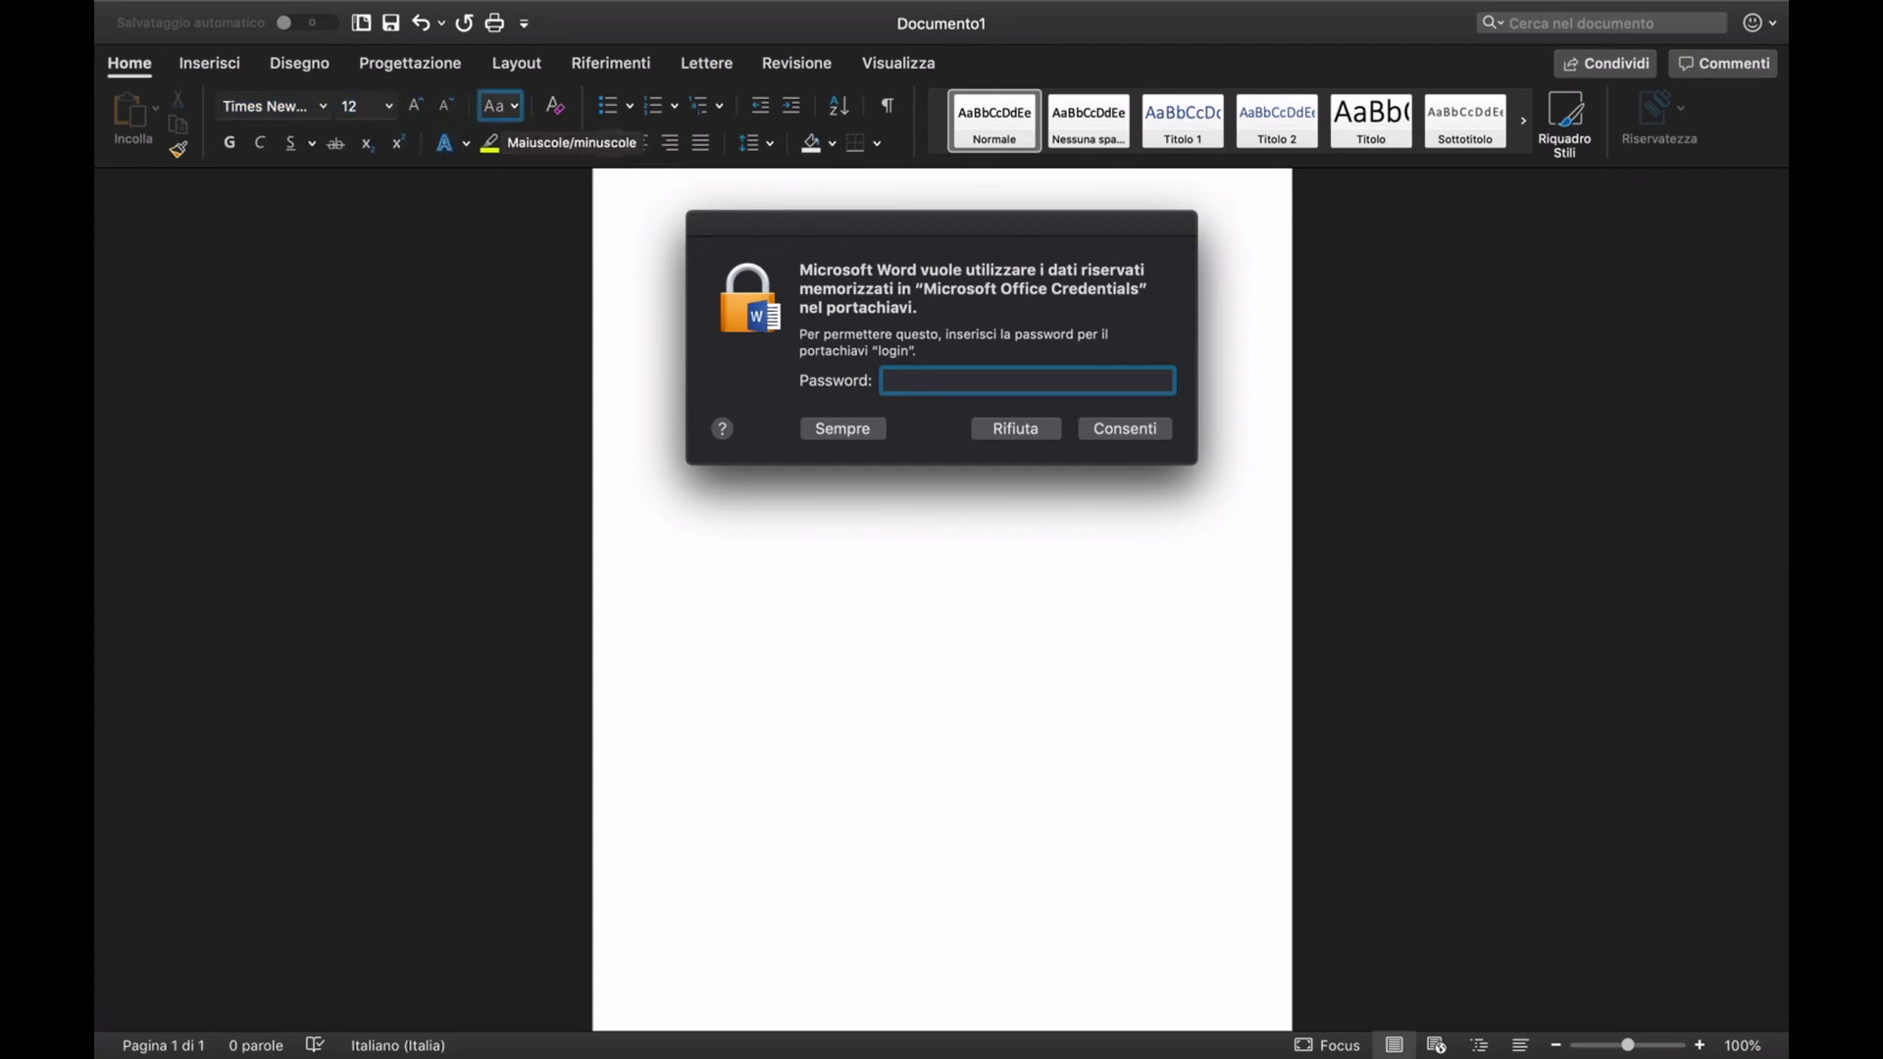
- Move keyboard focus past the Bold, Italic and Underline buttons to the Inserisci tab
{"action": "key", "text": "Tab"}
{"action": "key", "text": "Tab"}
{"action": "key", "text": "Tab"}
{"action": "key", "text": "Tab"}
{"action": "key", "text": "Tab"}
{"action": "key", "text": "Tab"}
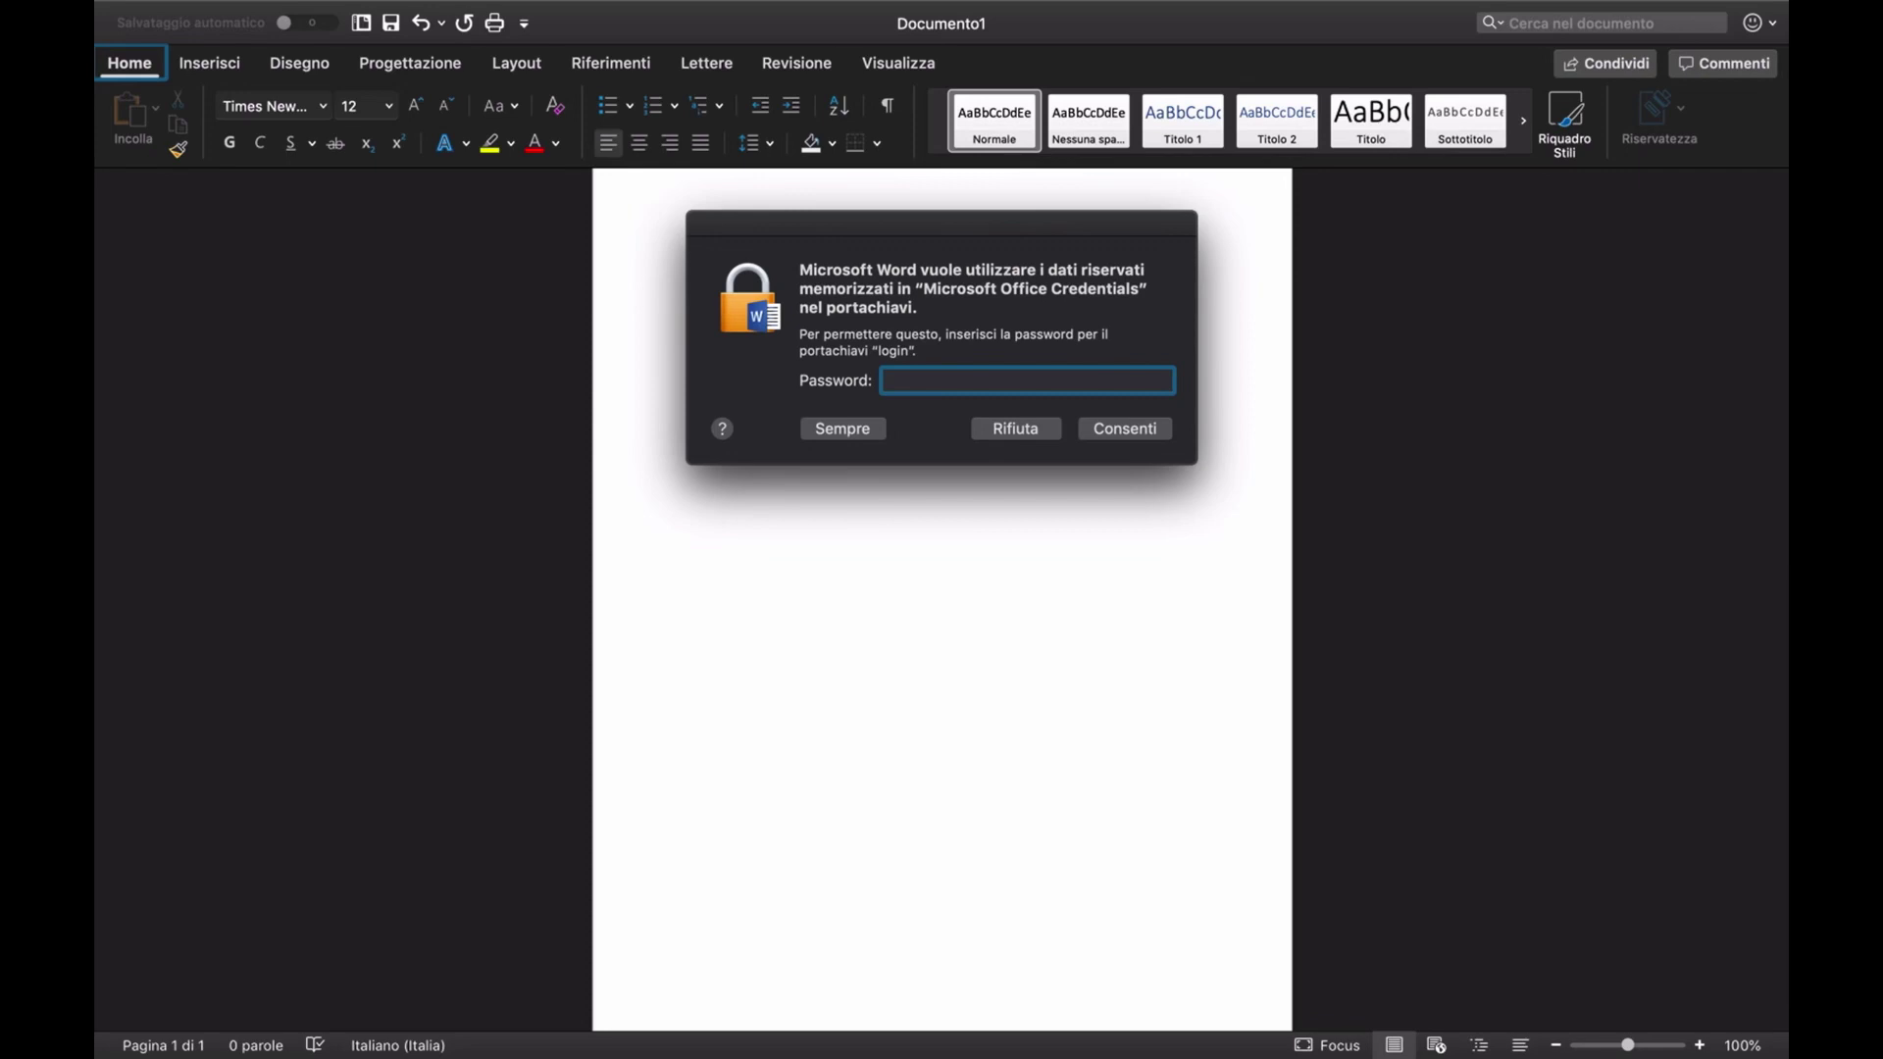
{"action": "key", "text": "Tab"}
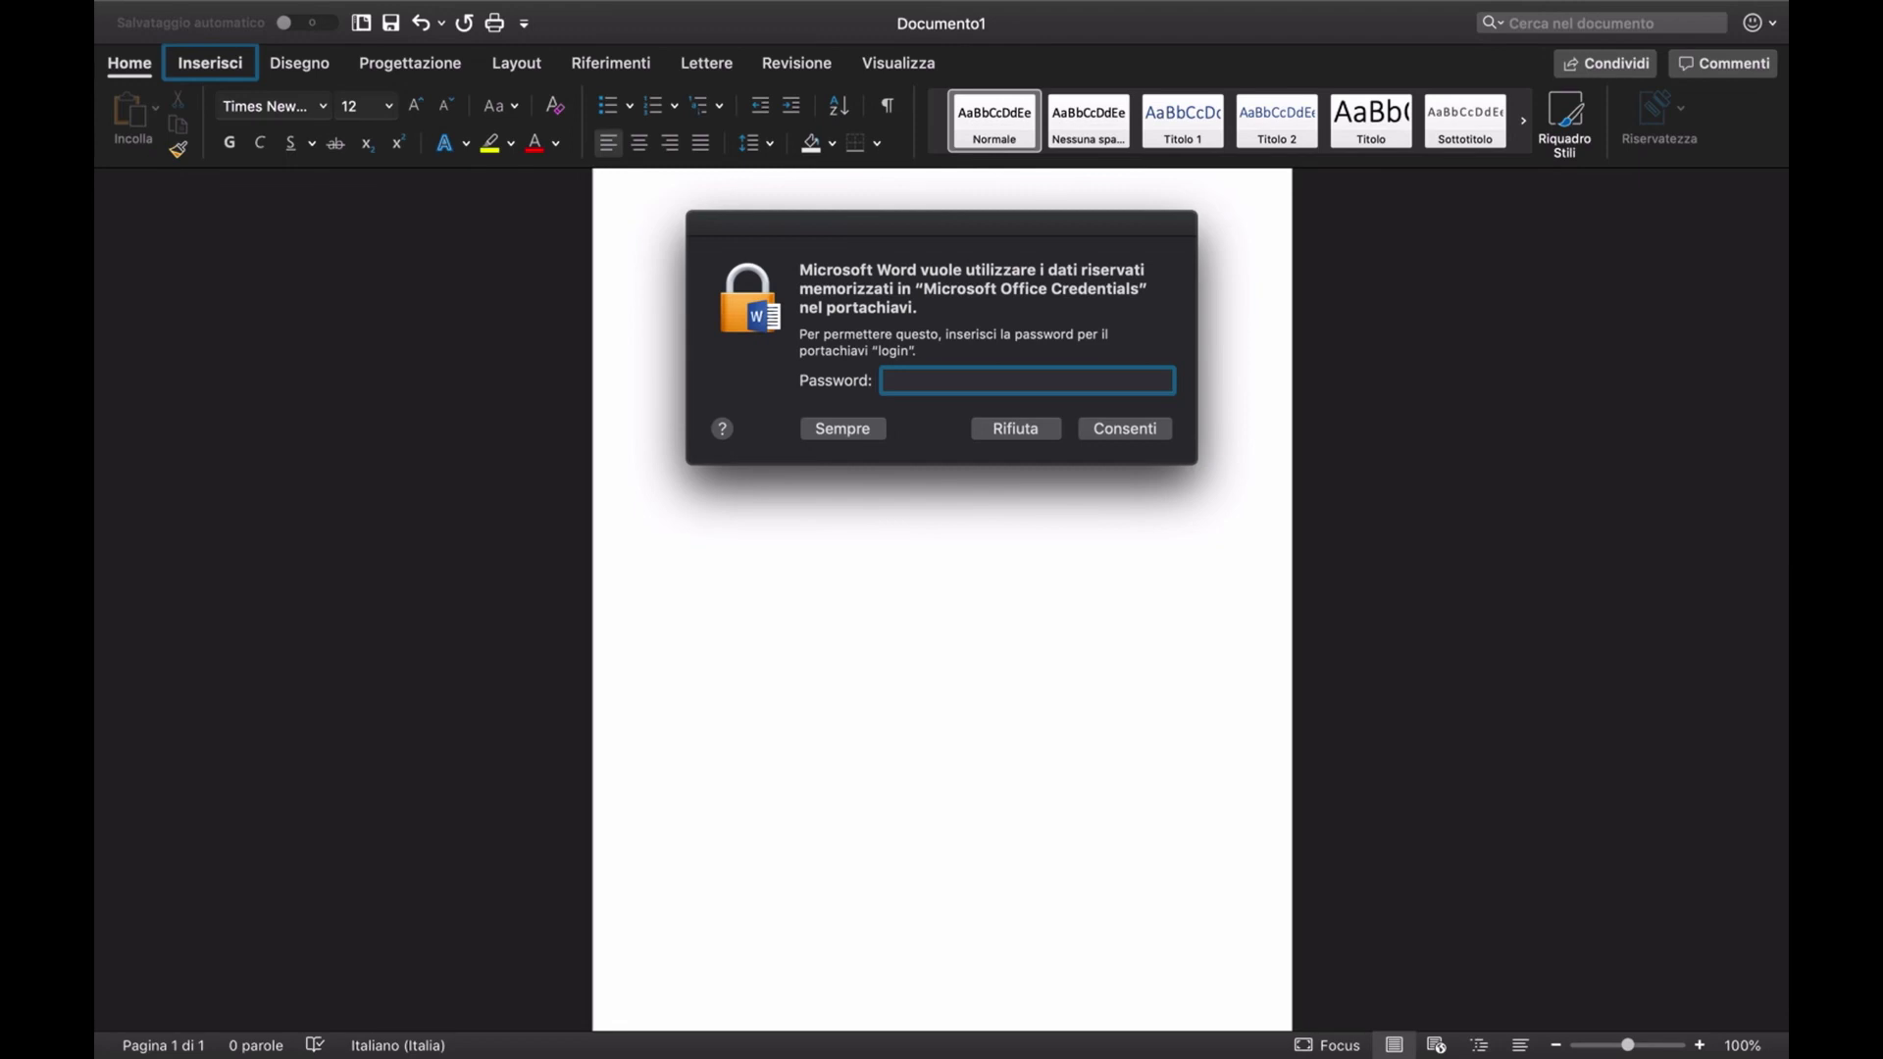
- Activate the Inserisci tab and step focus through the Pagine and Tabella commands
{"action": "key", "text": "space"}
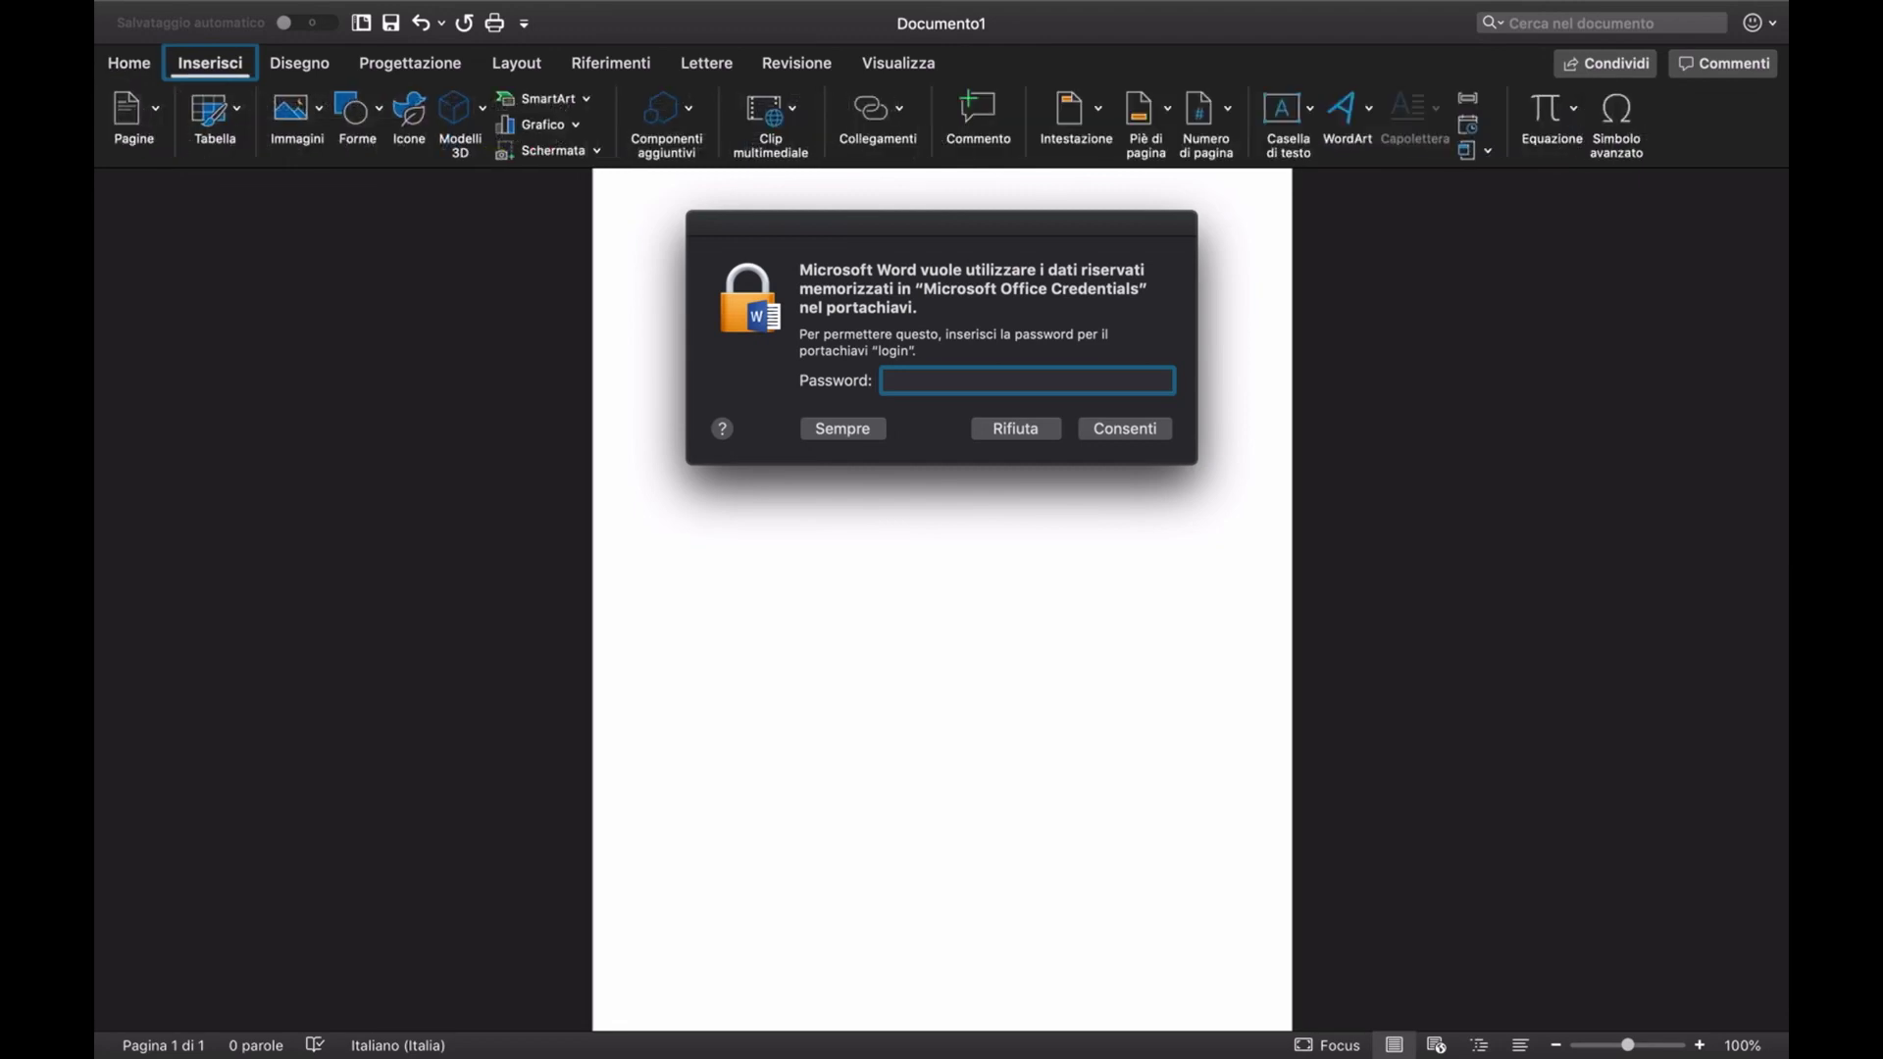
{"action": "key", "text": "shift+Tab"}
{"action": "key", "text": "Tab"}
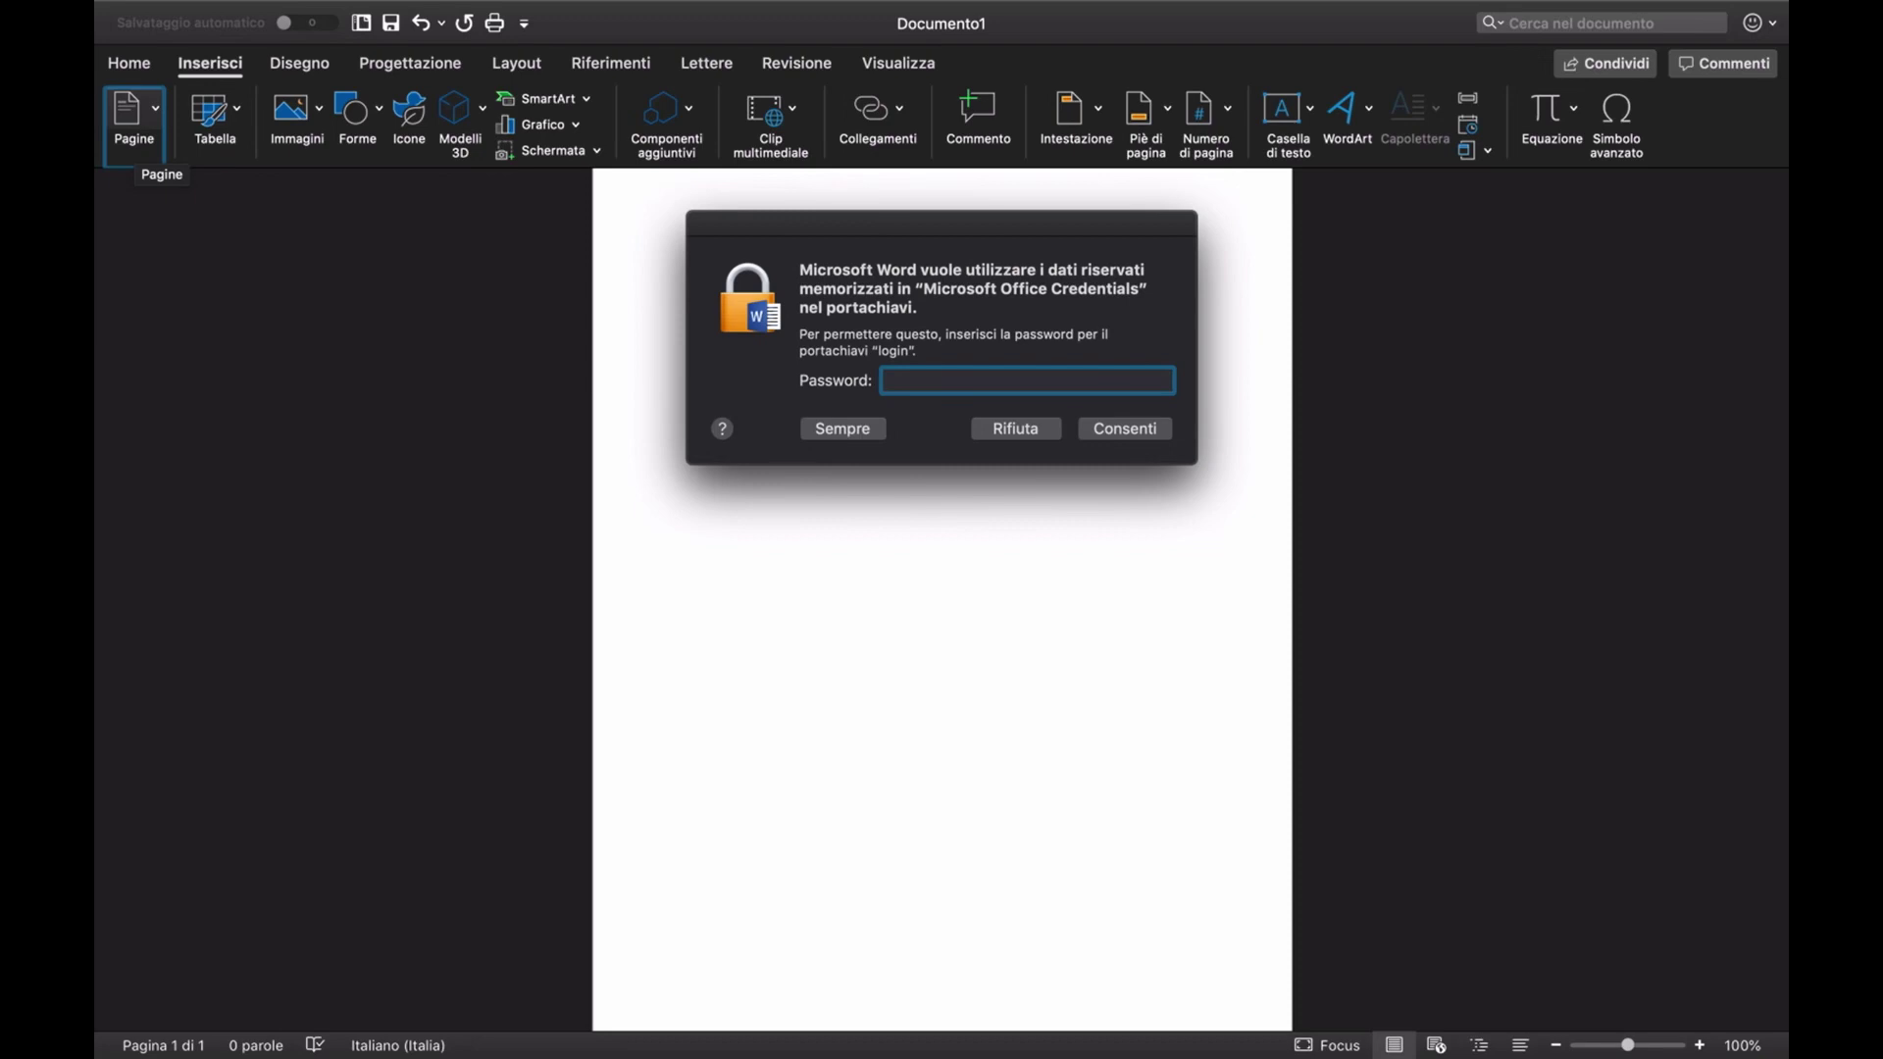
{"action": "key", "text": "Tab"}
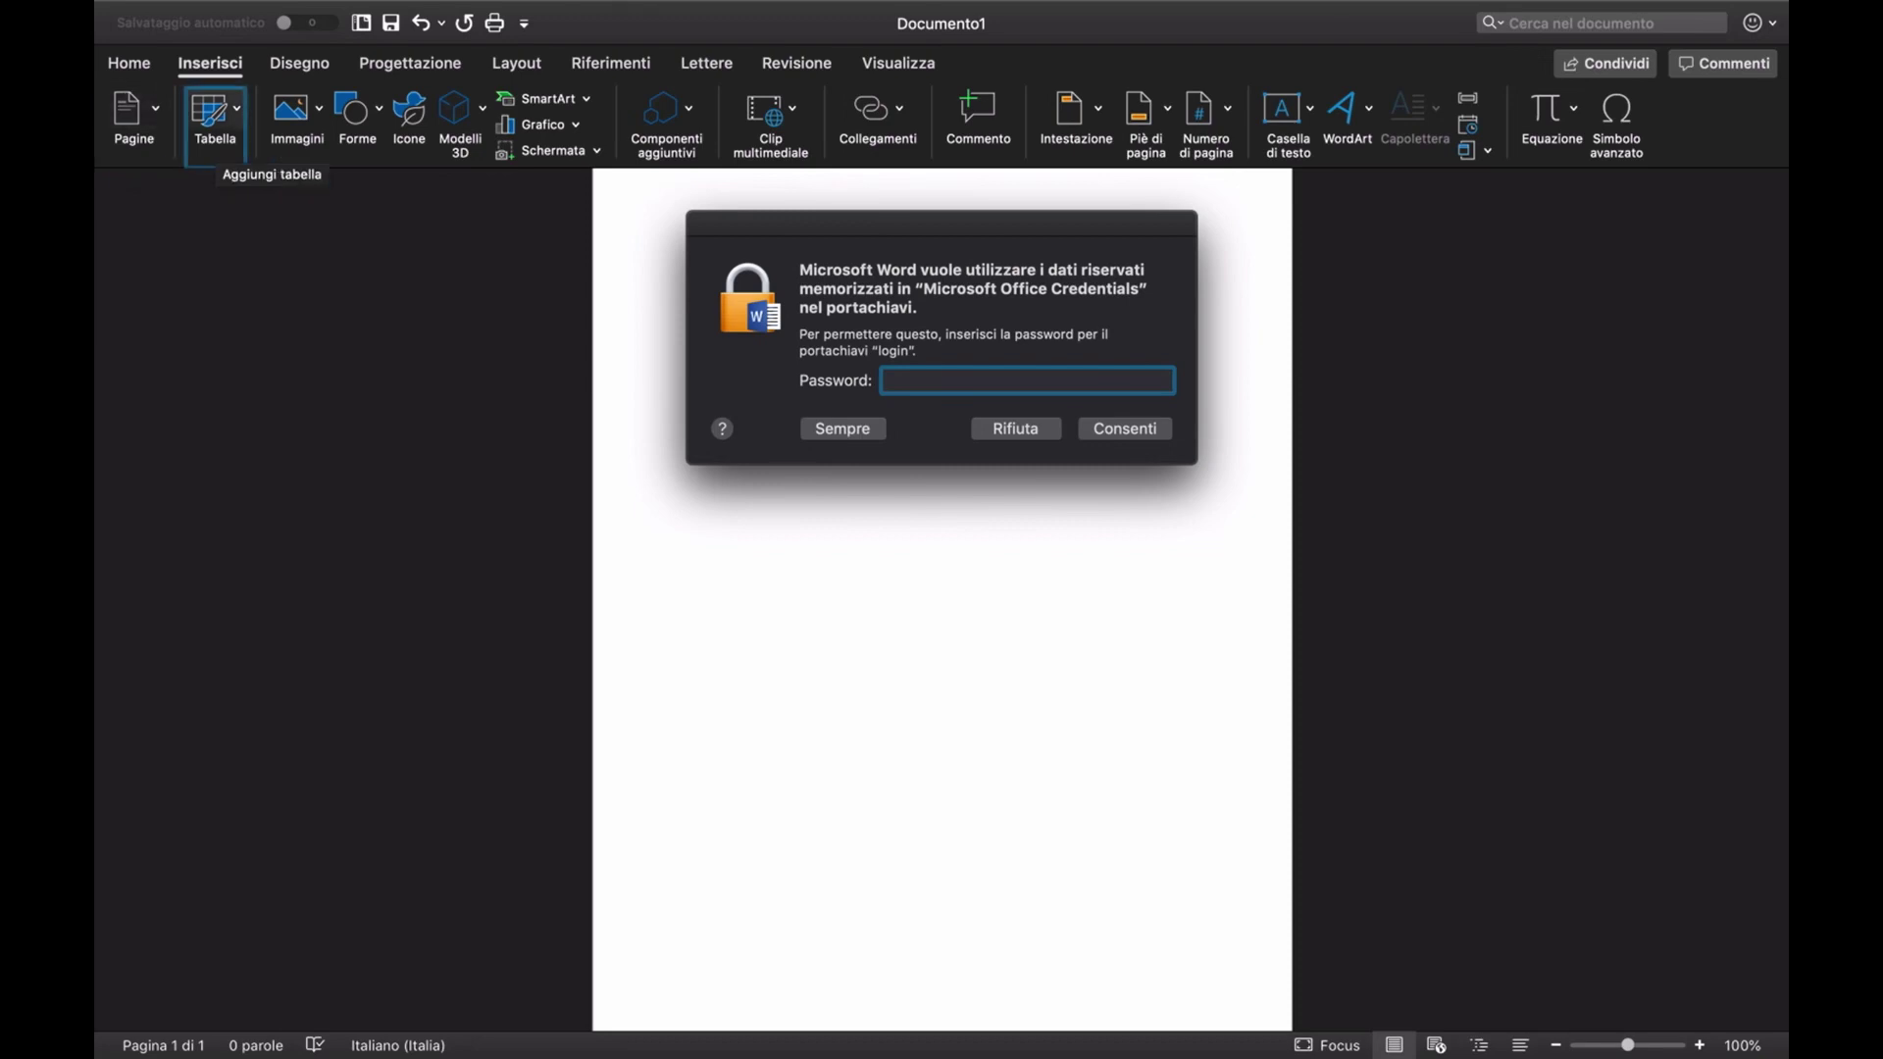
{"action": "key", "text": "shift+Tab"}
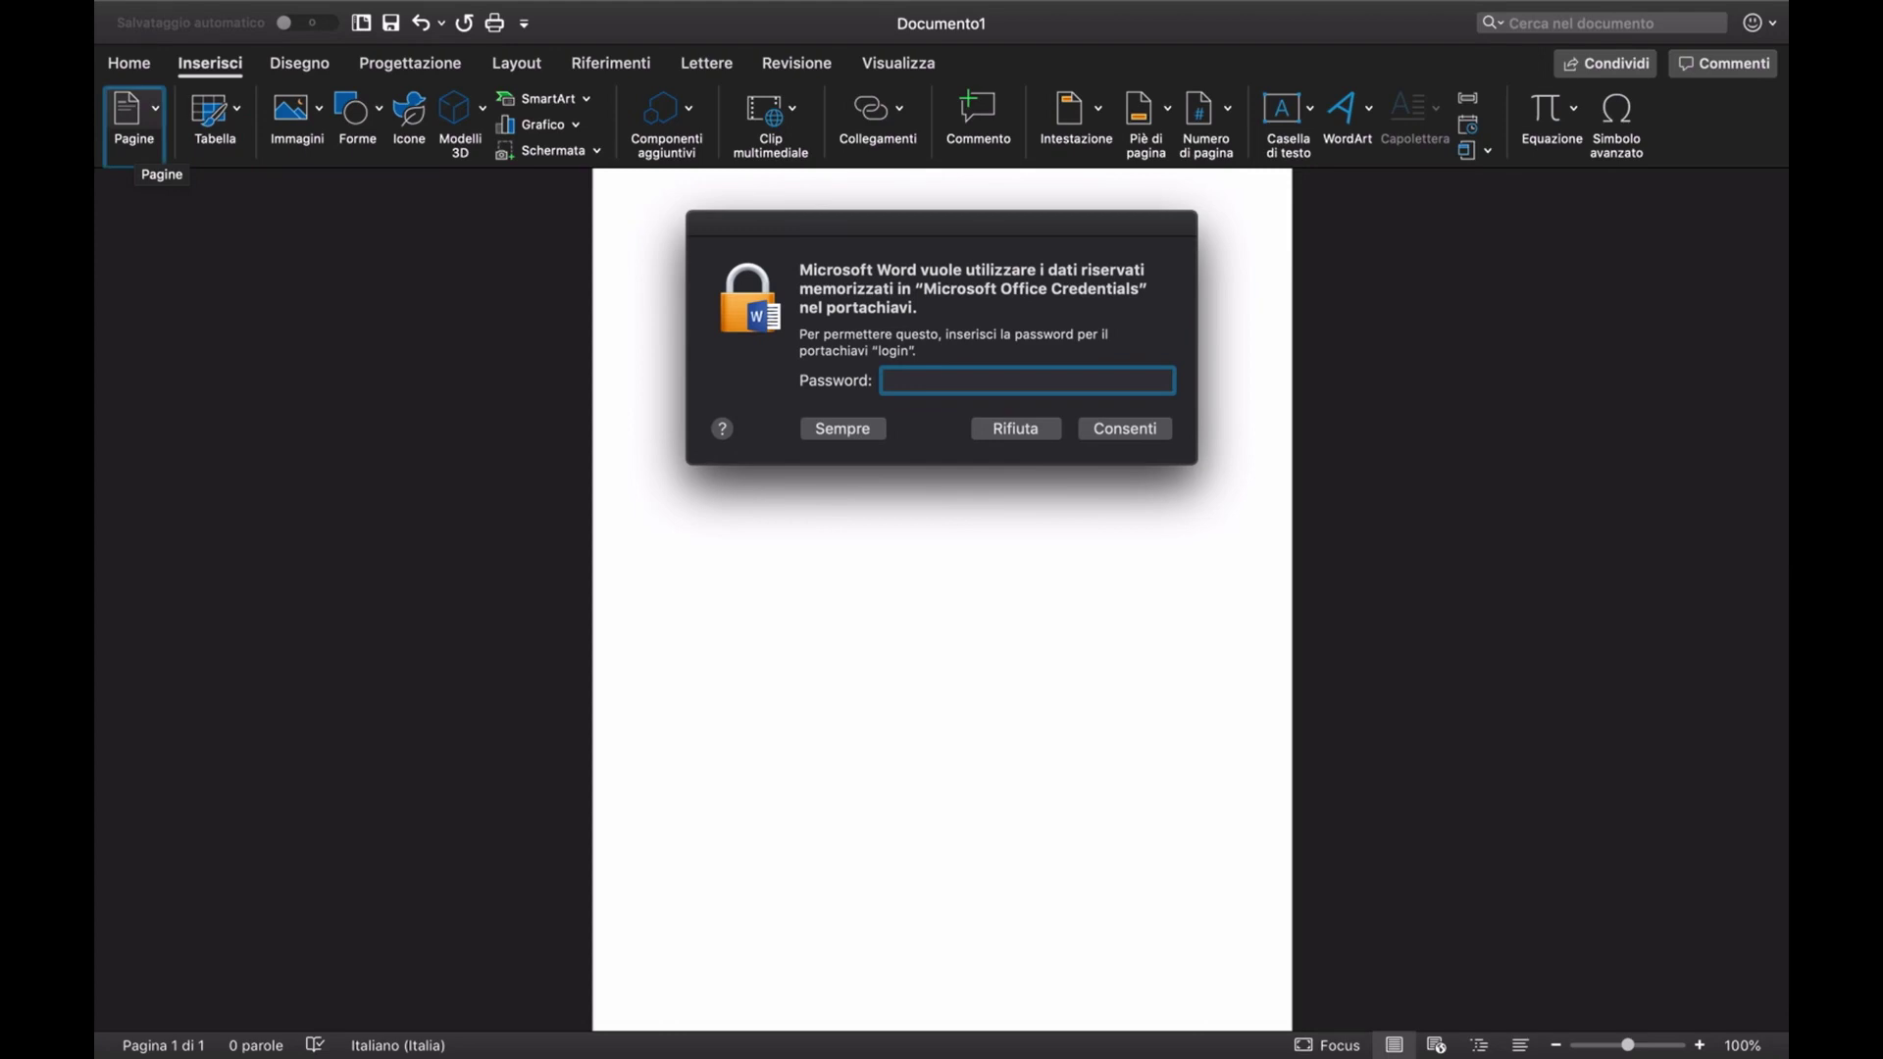
- Step focus through the picture, icons, chart, screenshot and add-ins commands toward Progettazione
{"action": "key", "text": "Tab"}
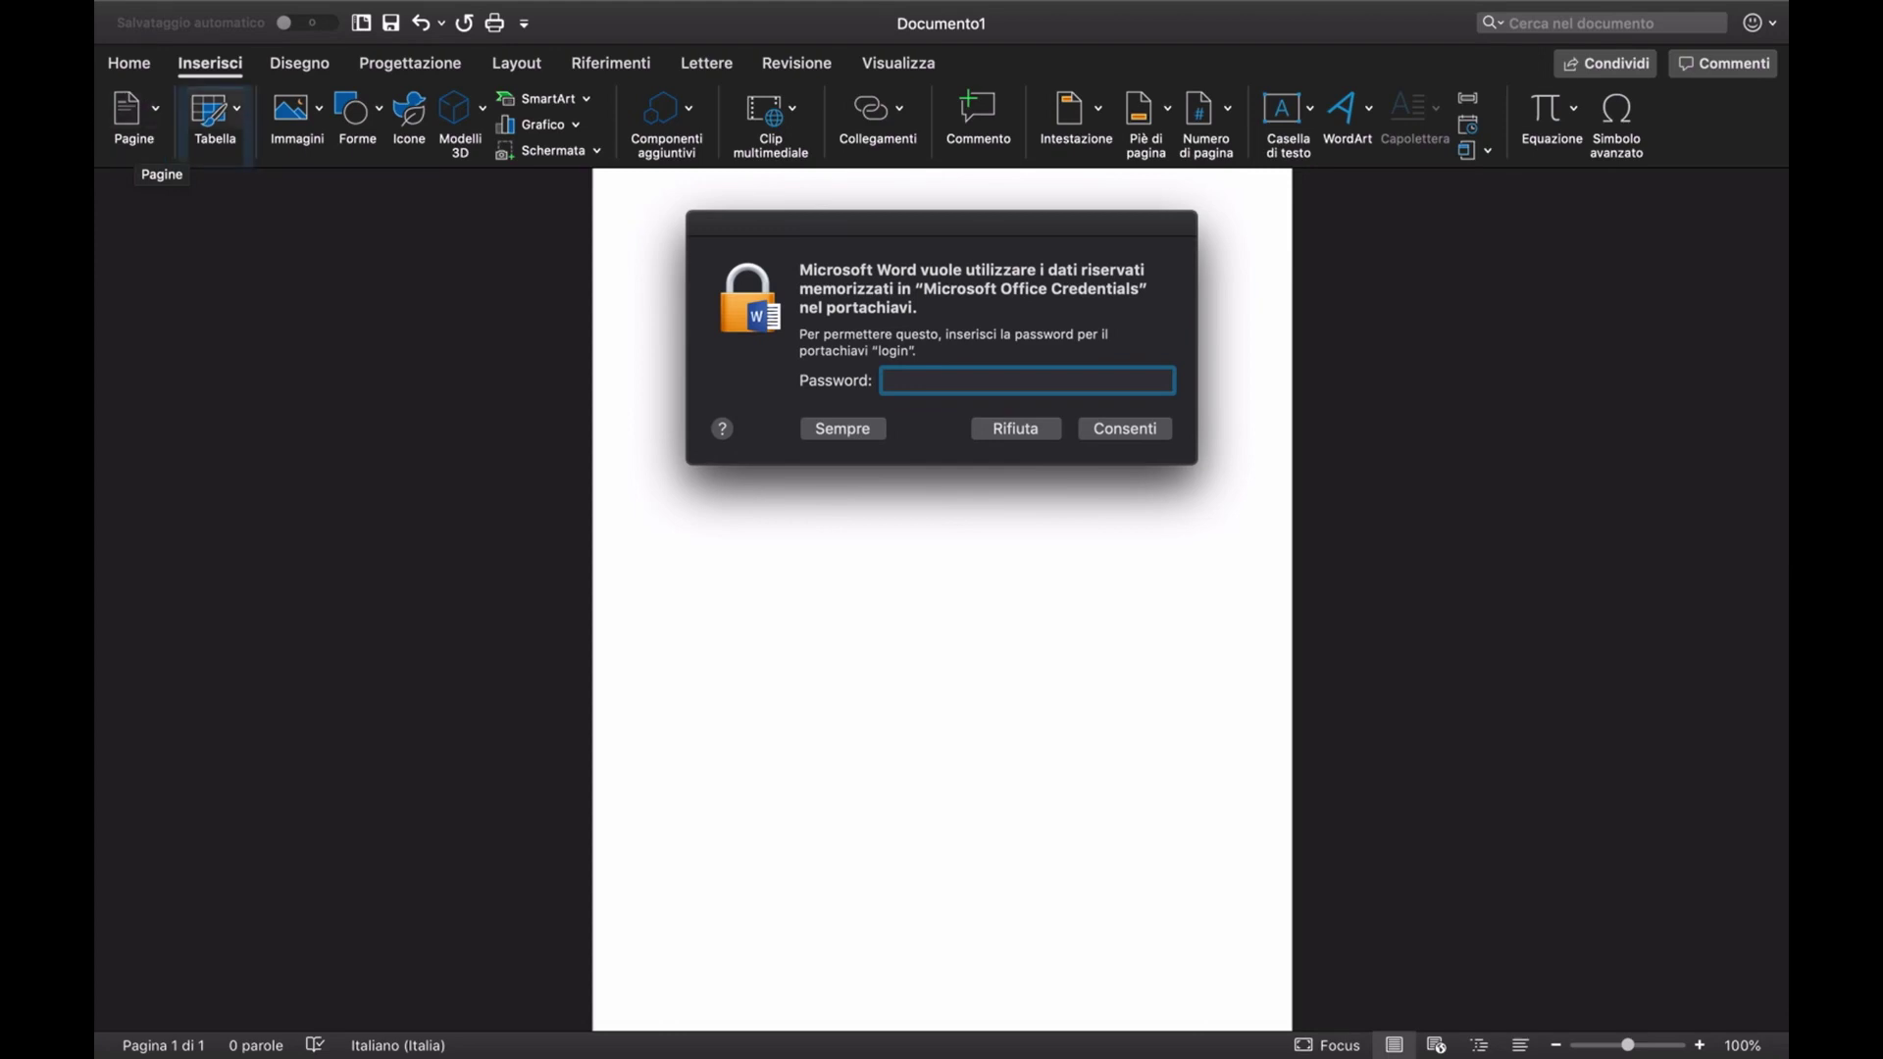
{"action": "key", "text": "Tab"}
{"action": "key", "text": "Tab"}
{"action": "key", "text": "Tab"}
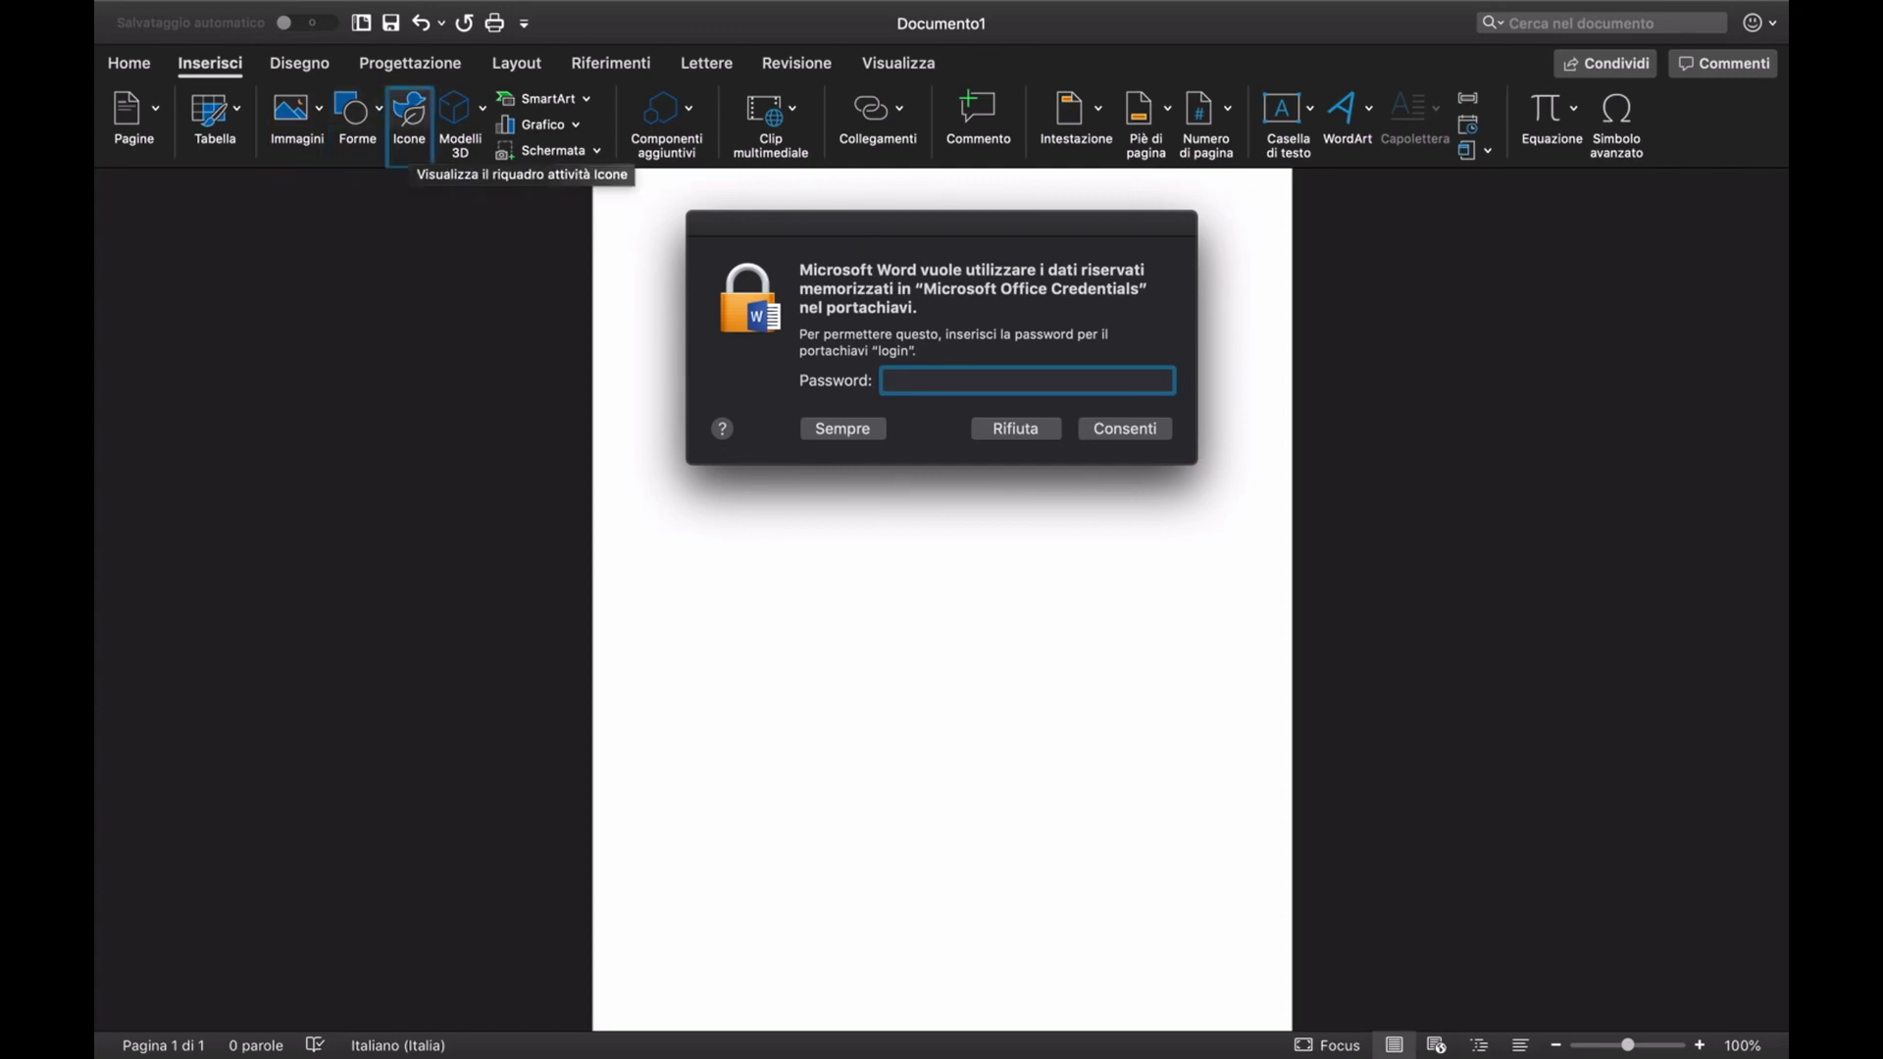
{"action": "key", "text": "Tab"}
{"action": "key", "text": "Tab"}
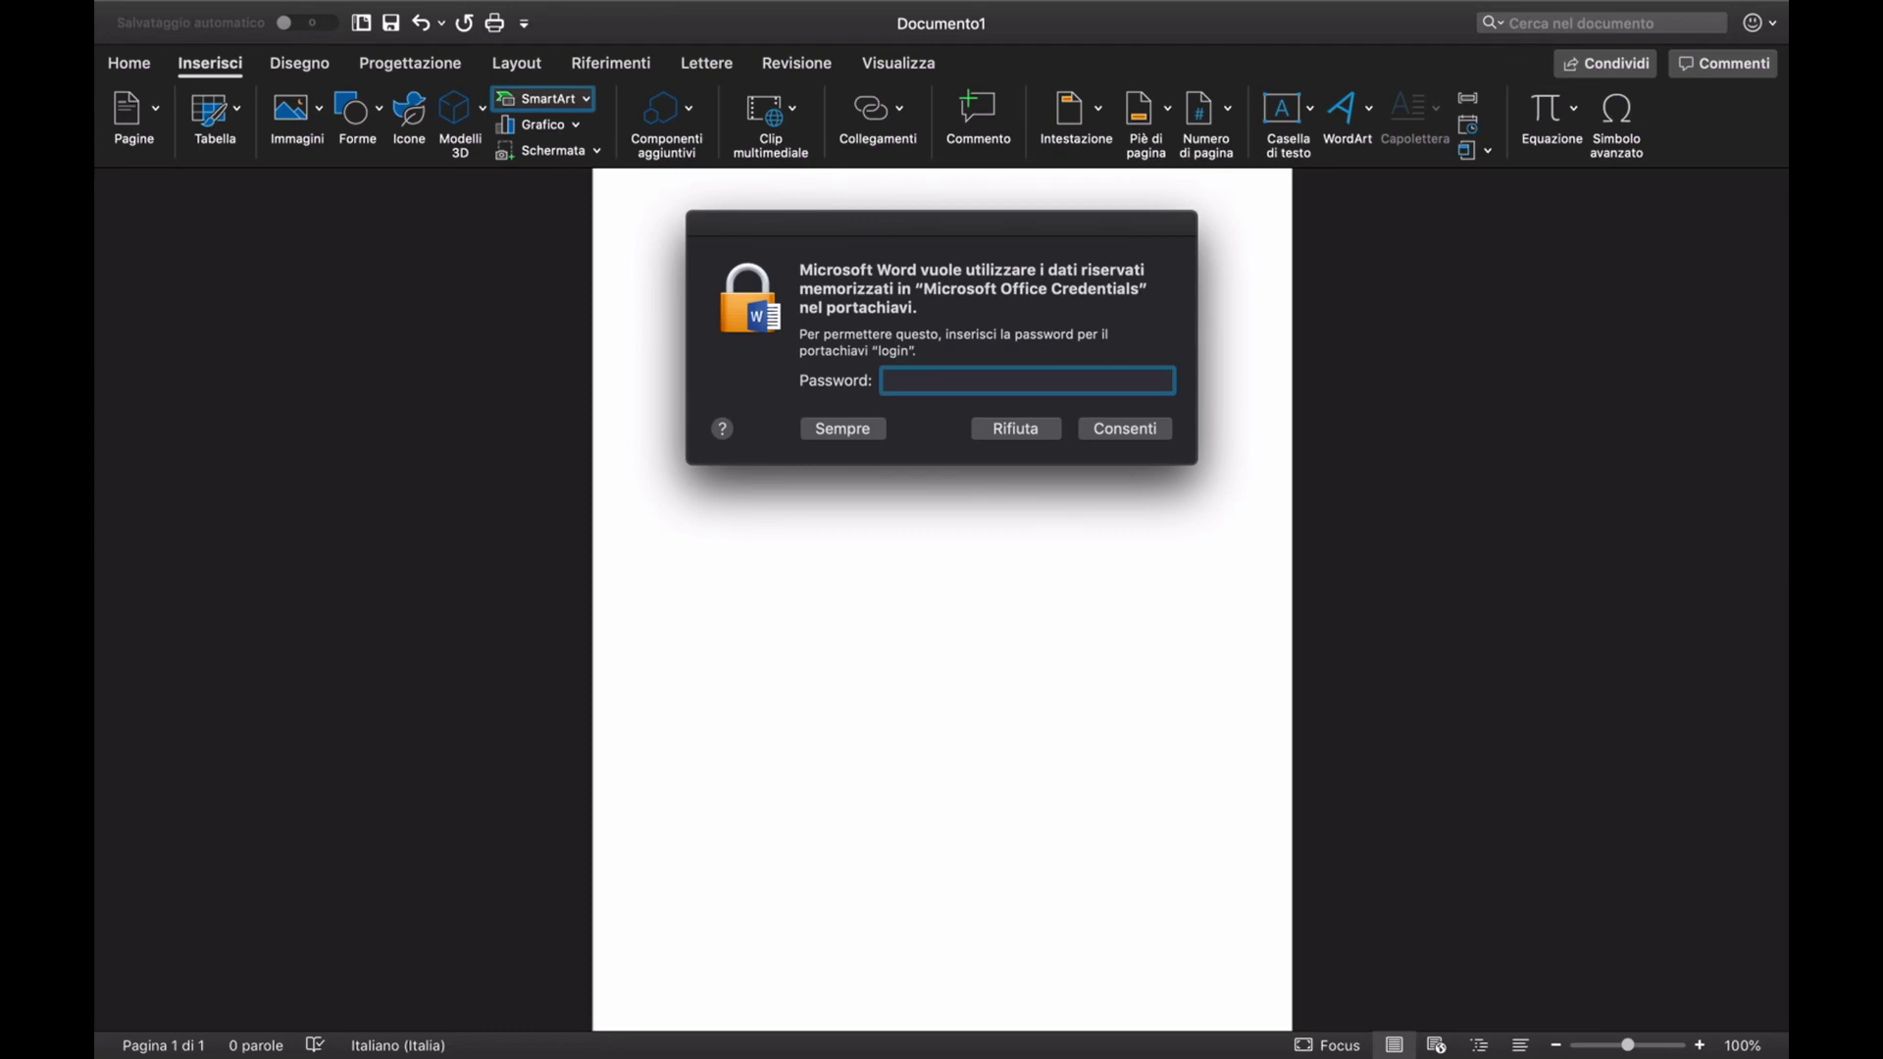
{"action": "key", "text": "Tab"}
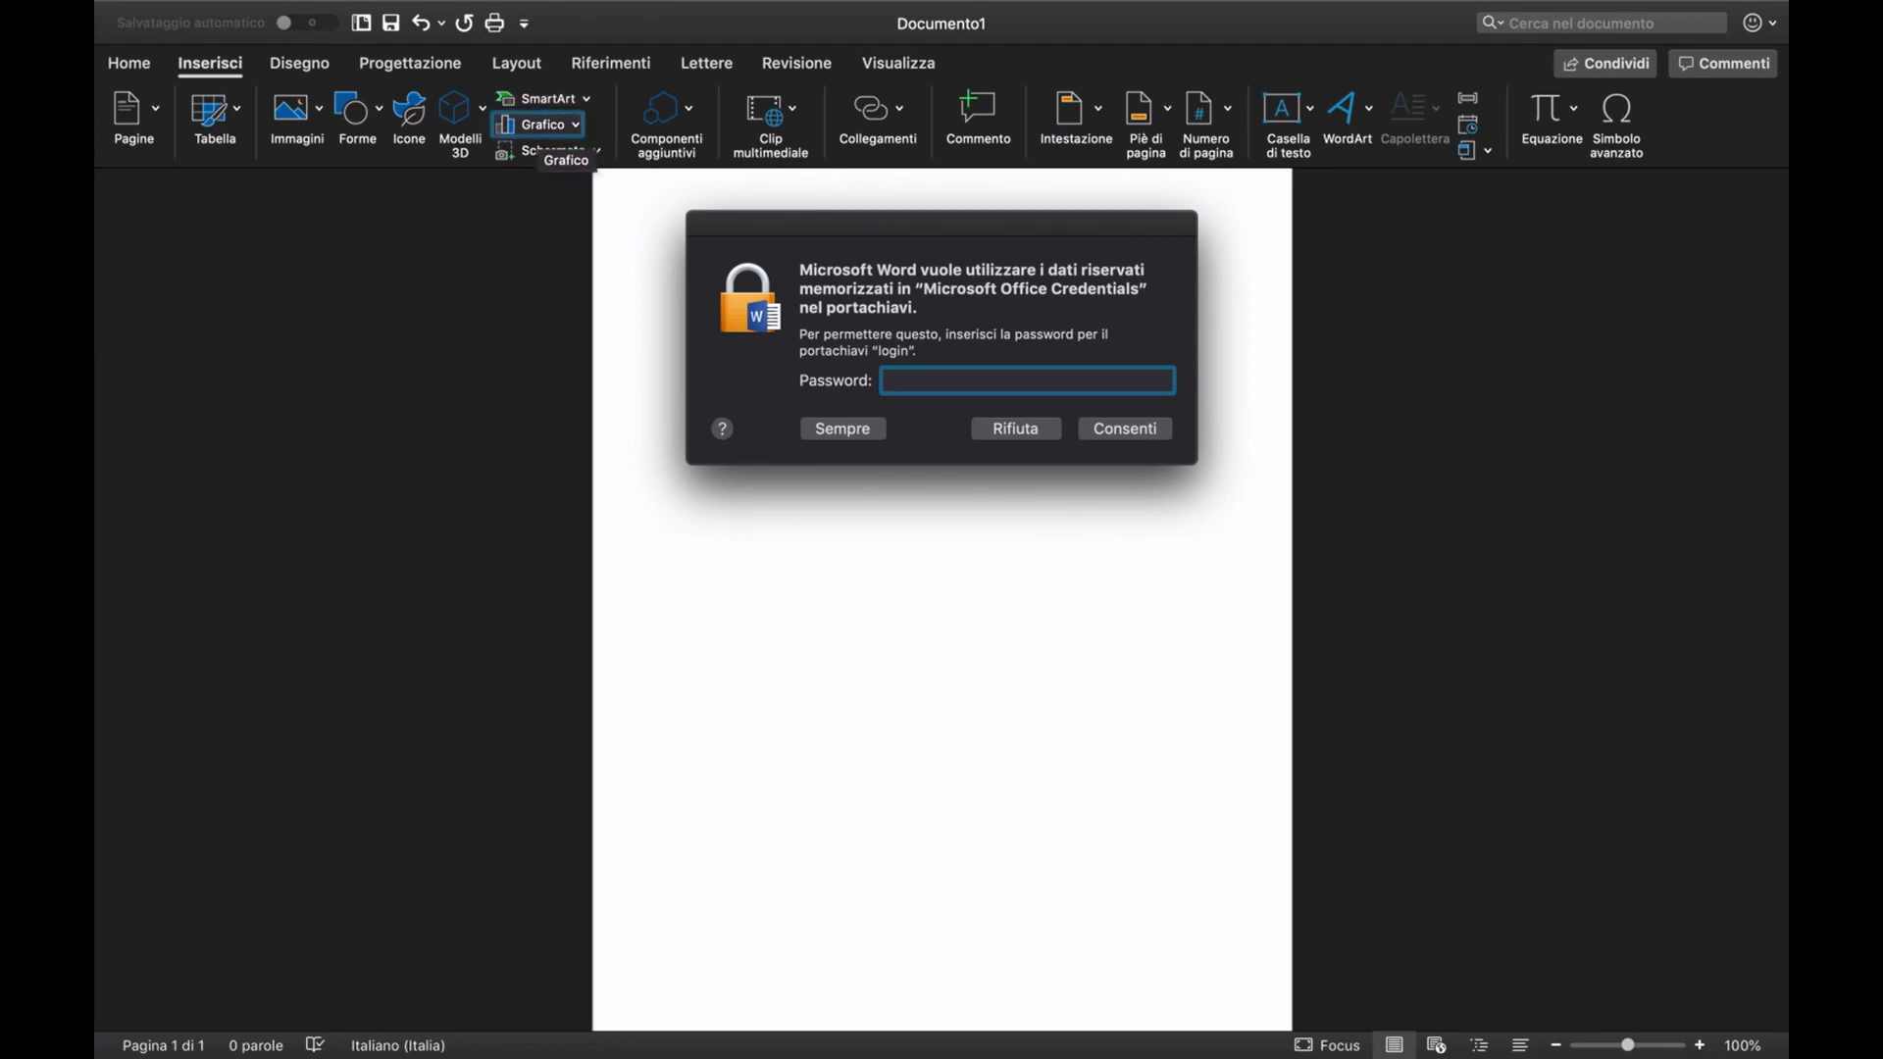
{"action": "key", "text": "Tab"}
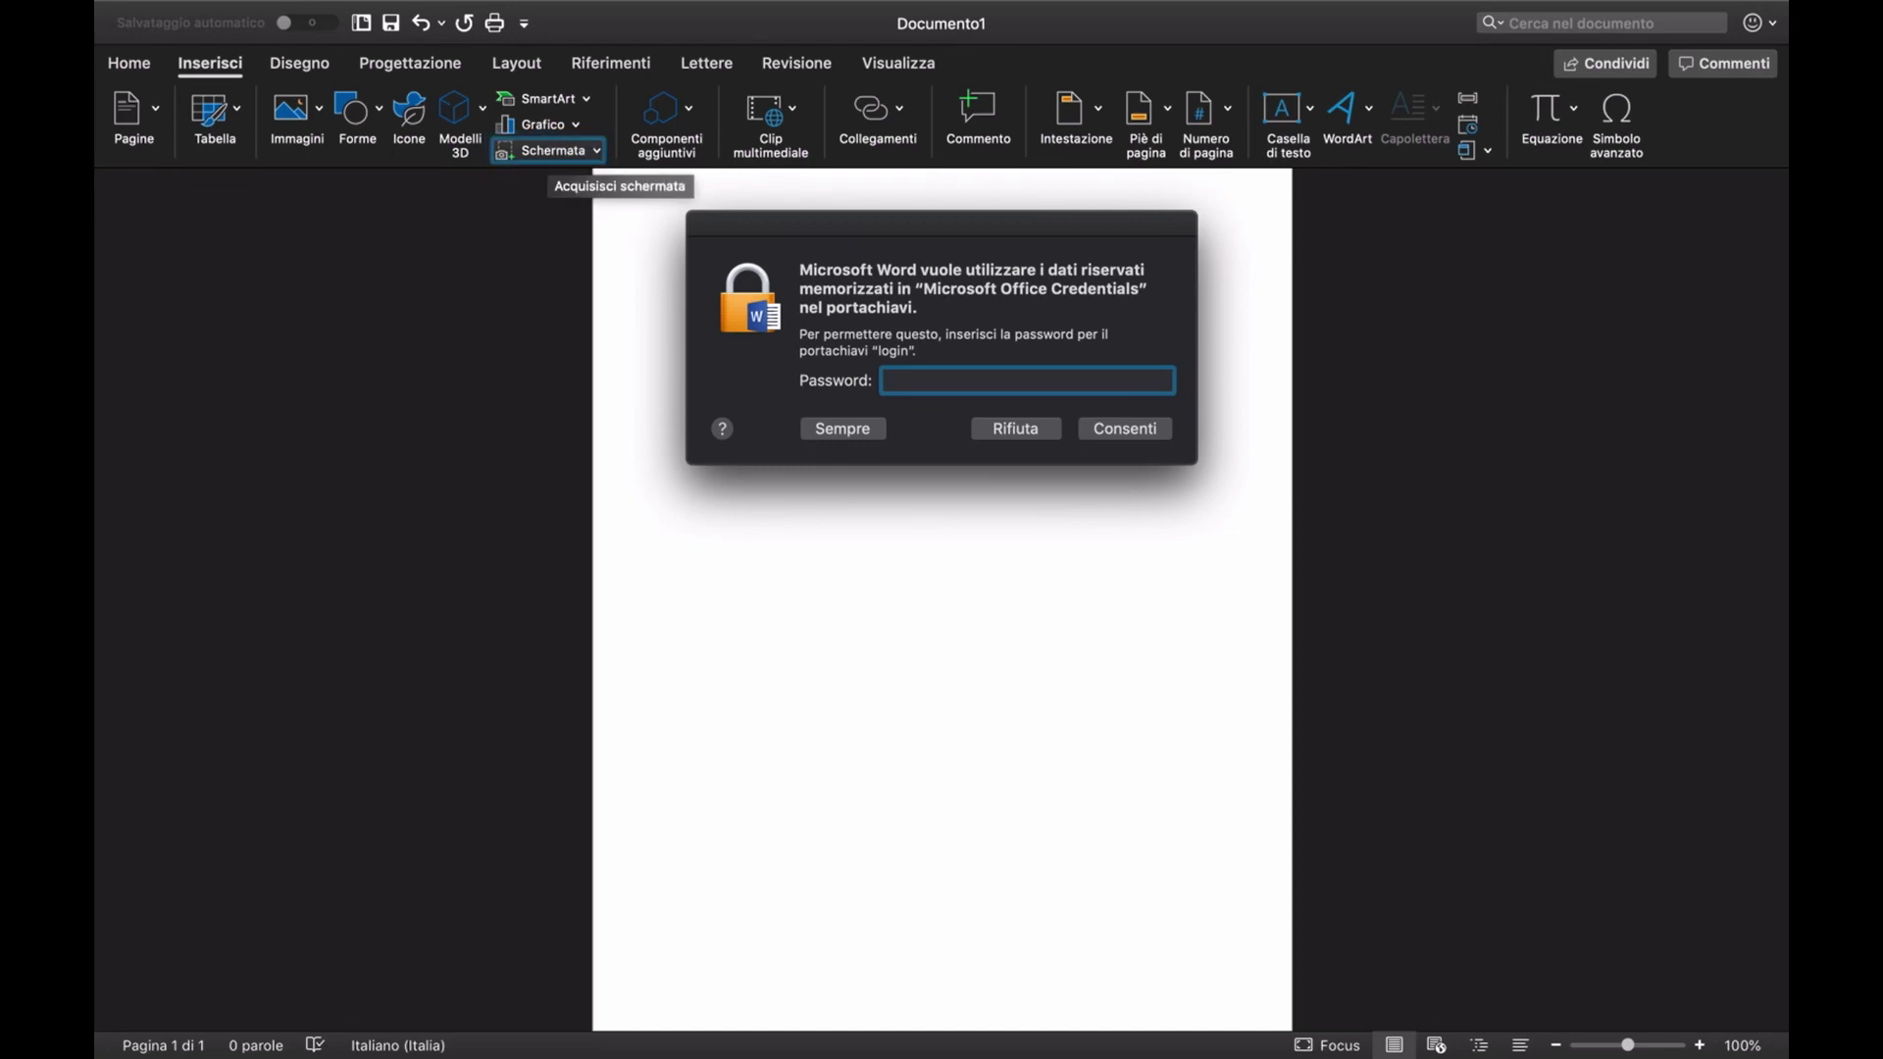
{"action": "key", "text": "Tab"}
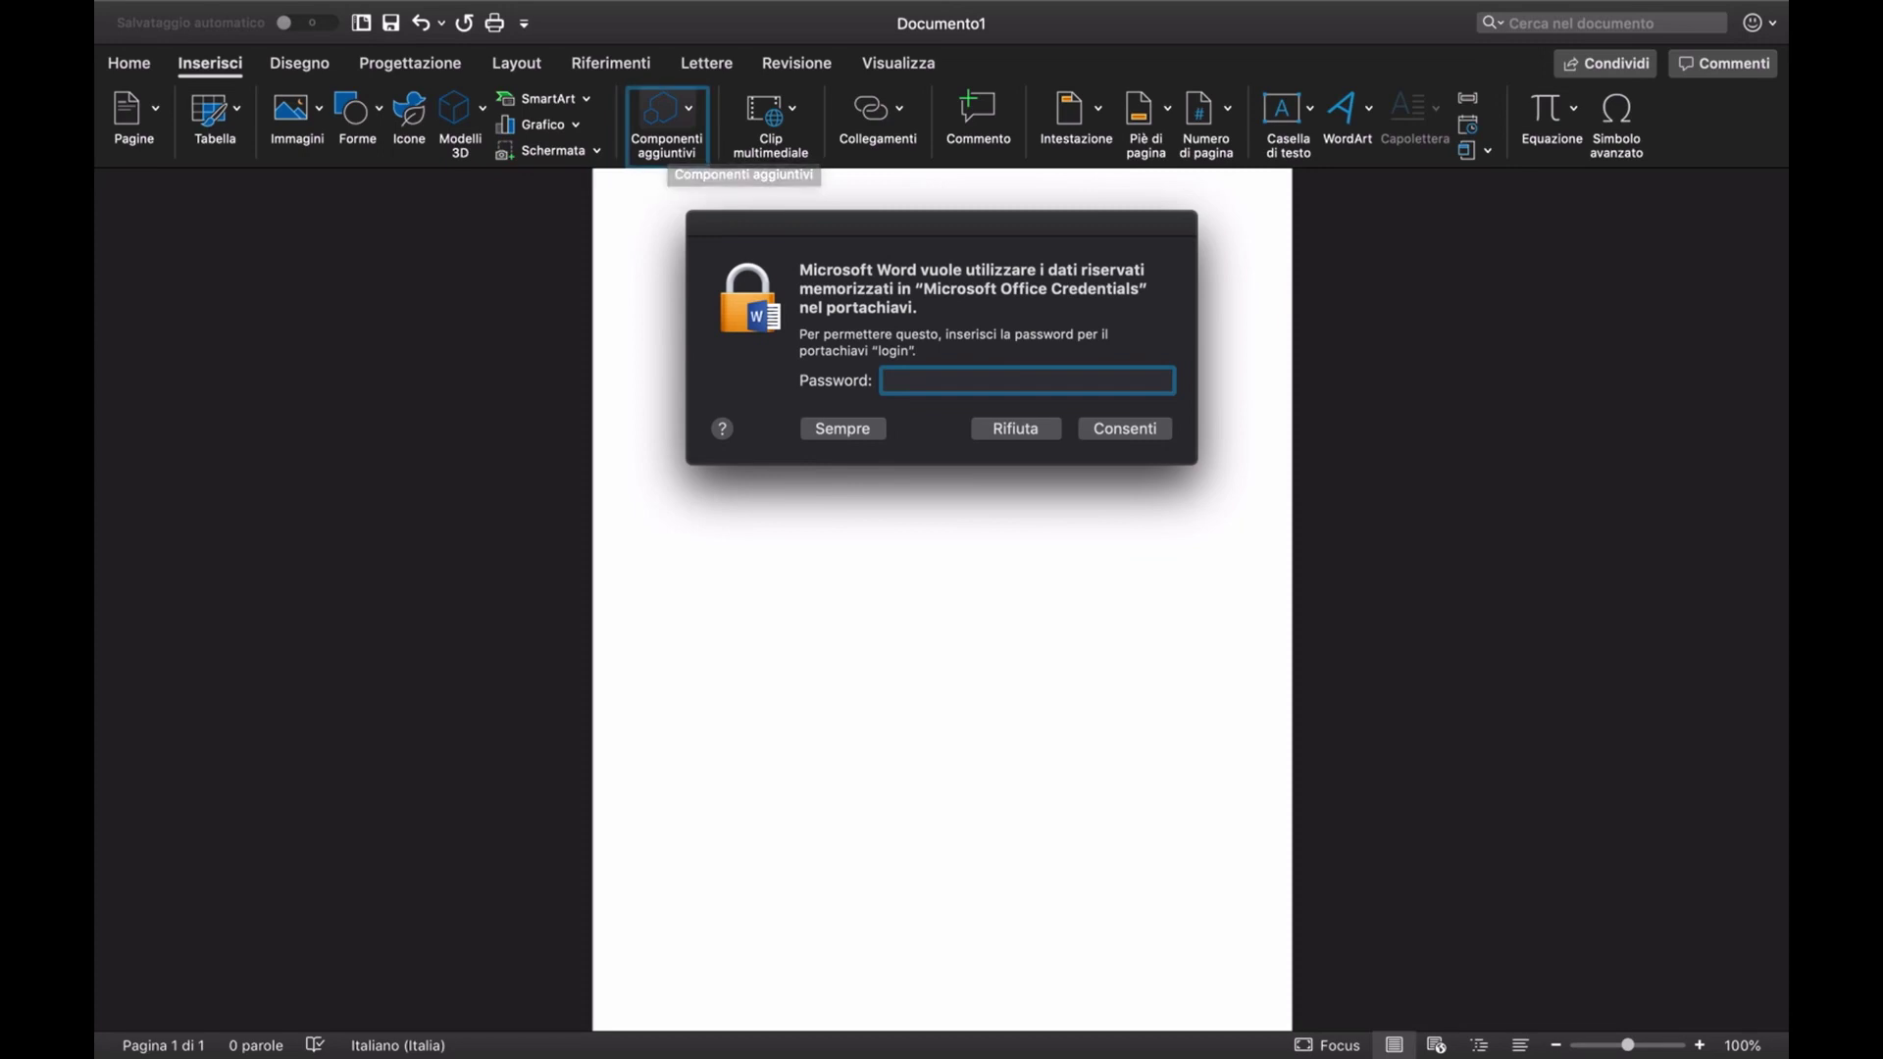
{"action": "key", "text": "Tab"}
{"action": "key", "text": "Tab"}
{"action": "key", "text": "Tab"}
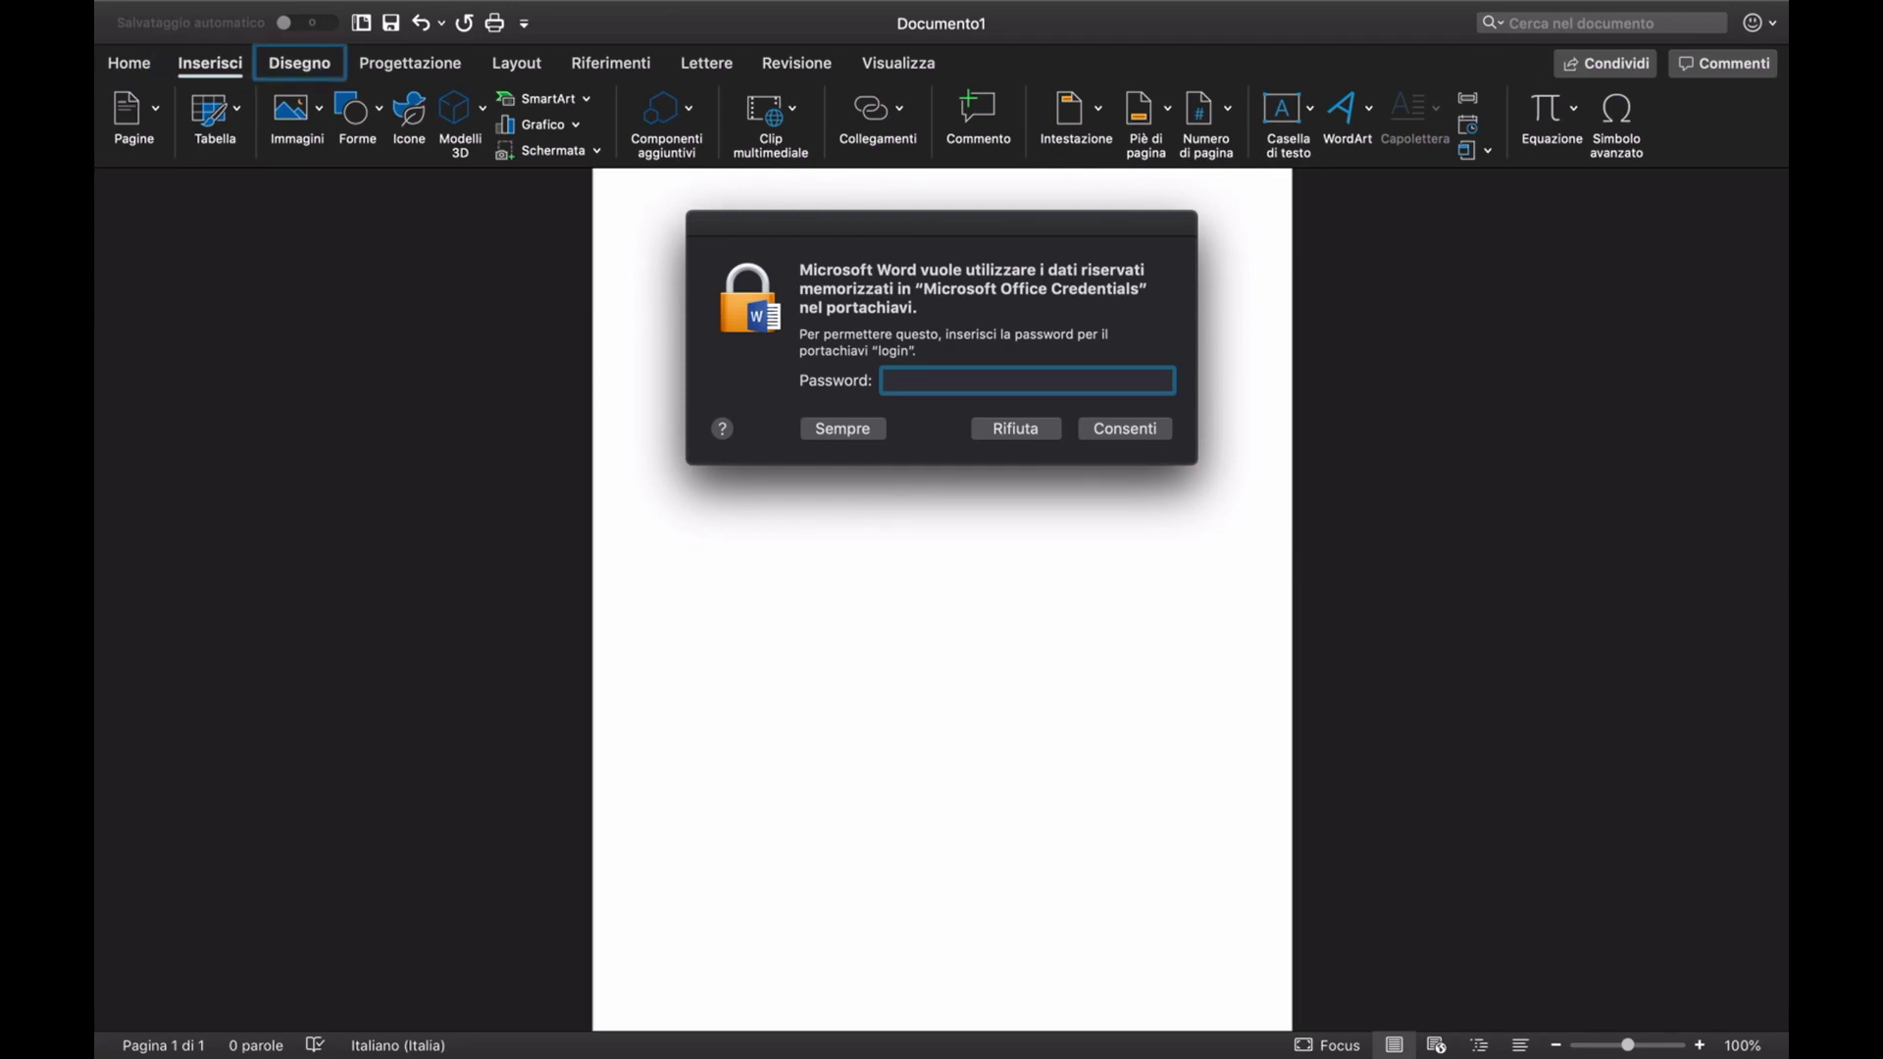
{"action": "key", "text": "Tab"}
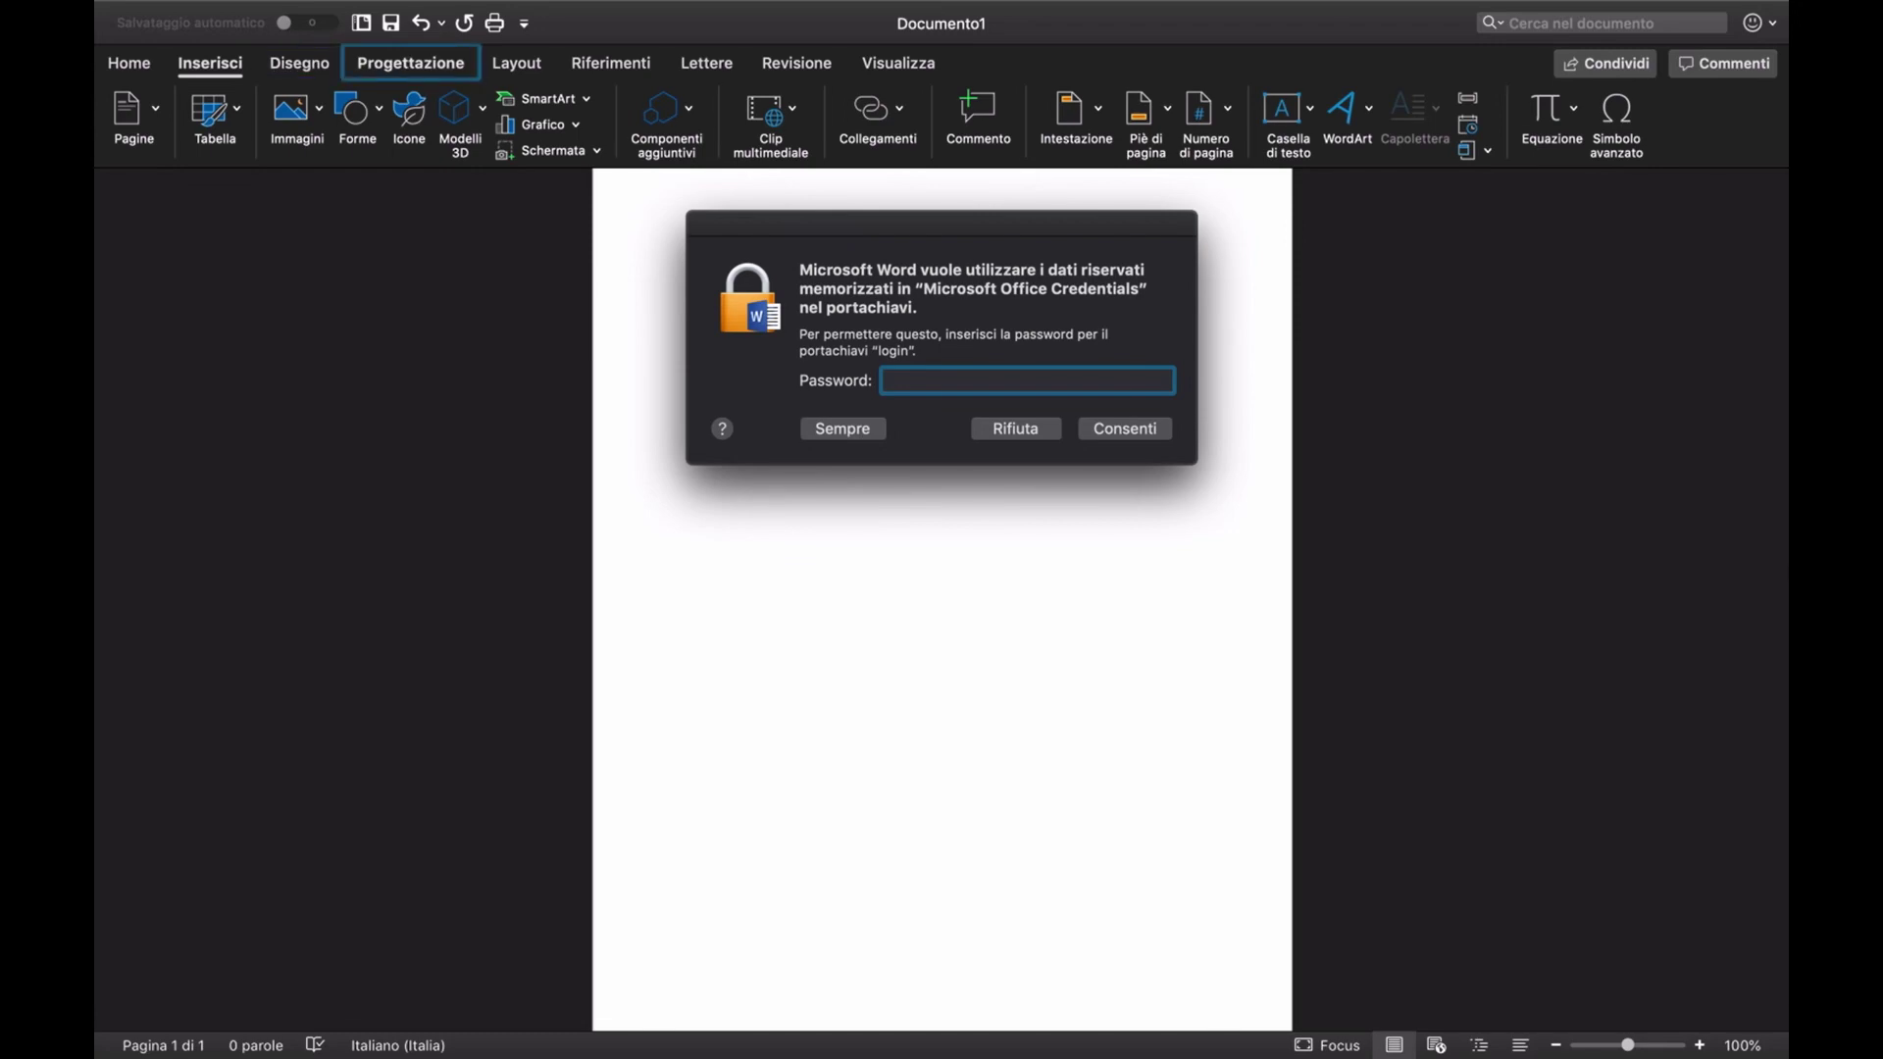
- Activate Progettazione and step through Temi, Colori, Tipi di carattere, Spaziatura paragrafo and Filigrana
{"action": "key", "text": "space"}
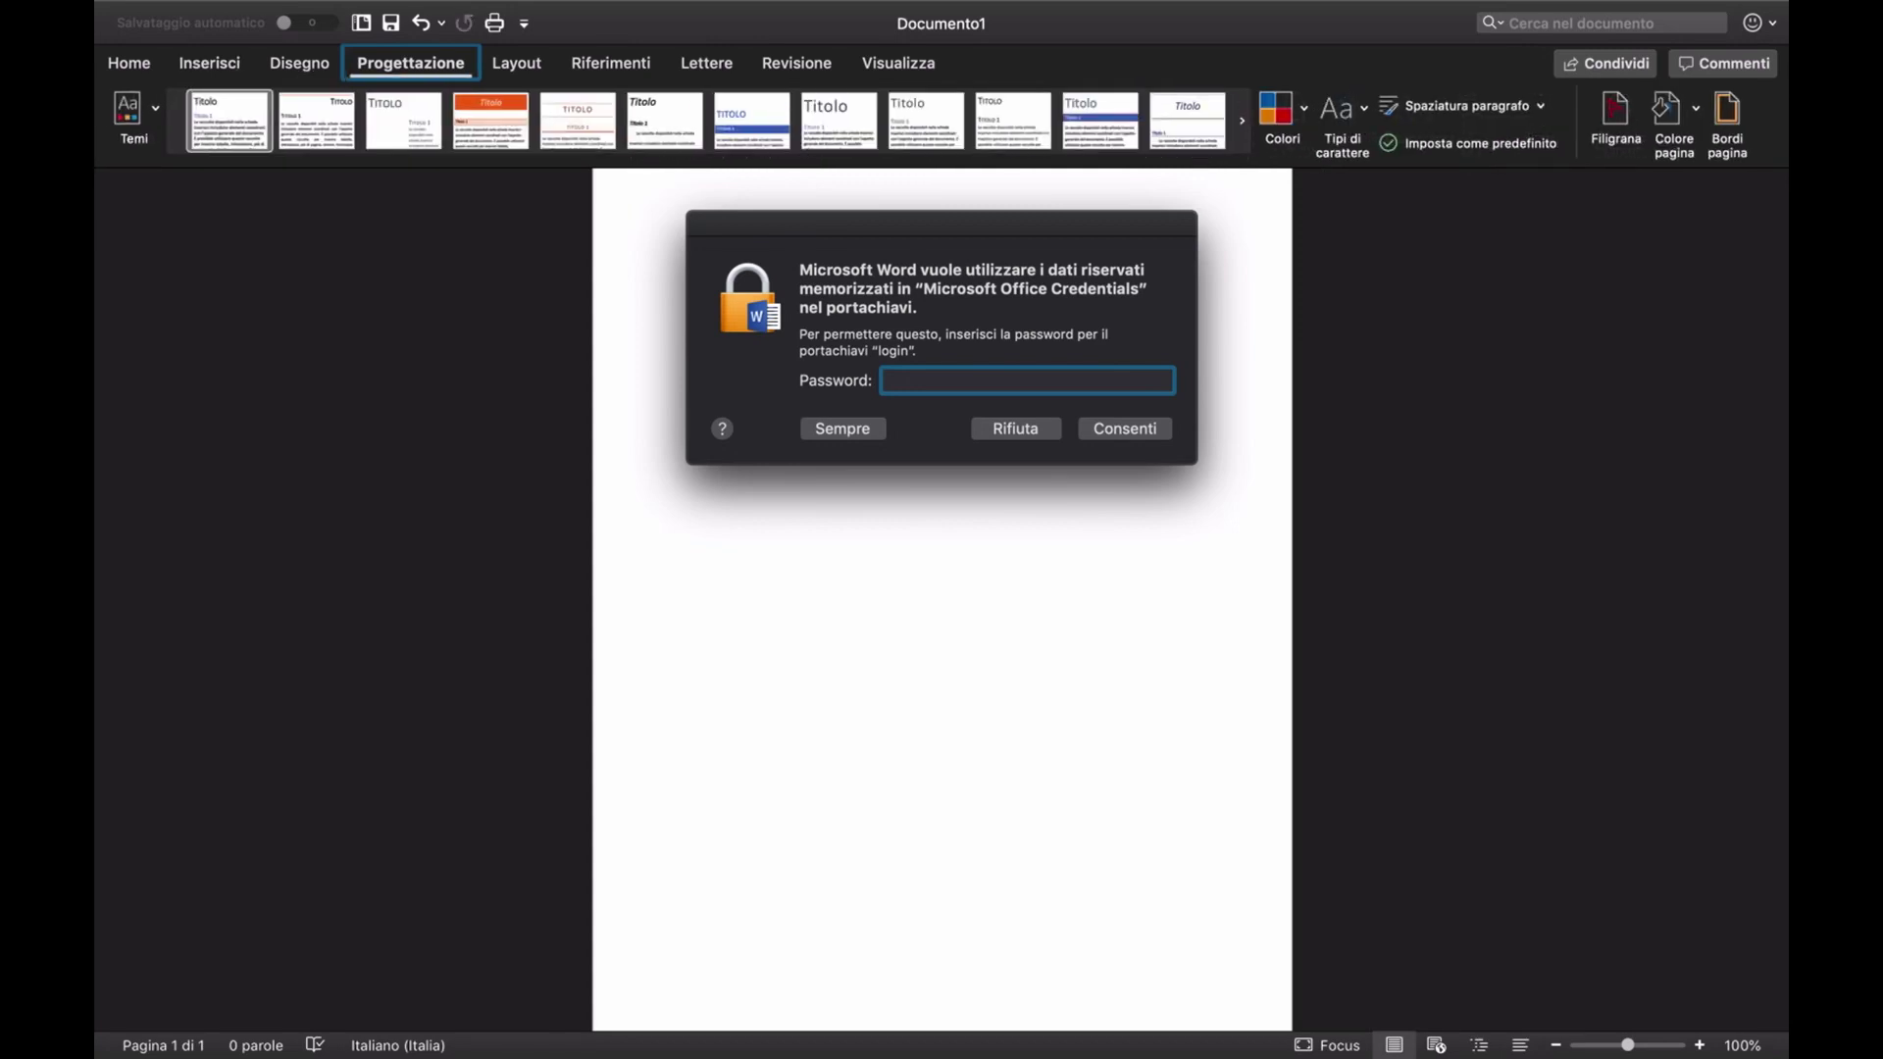
{"action": "key", "text": "Left"}
{"action": "key", "text": "Left"}
{"action": "key", "text": "Left"}
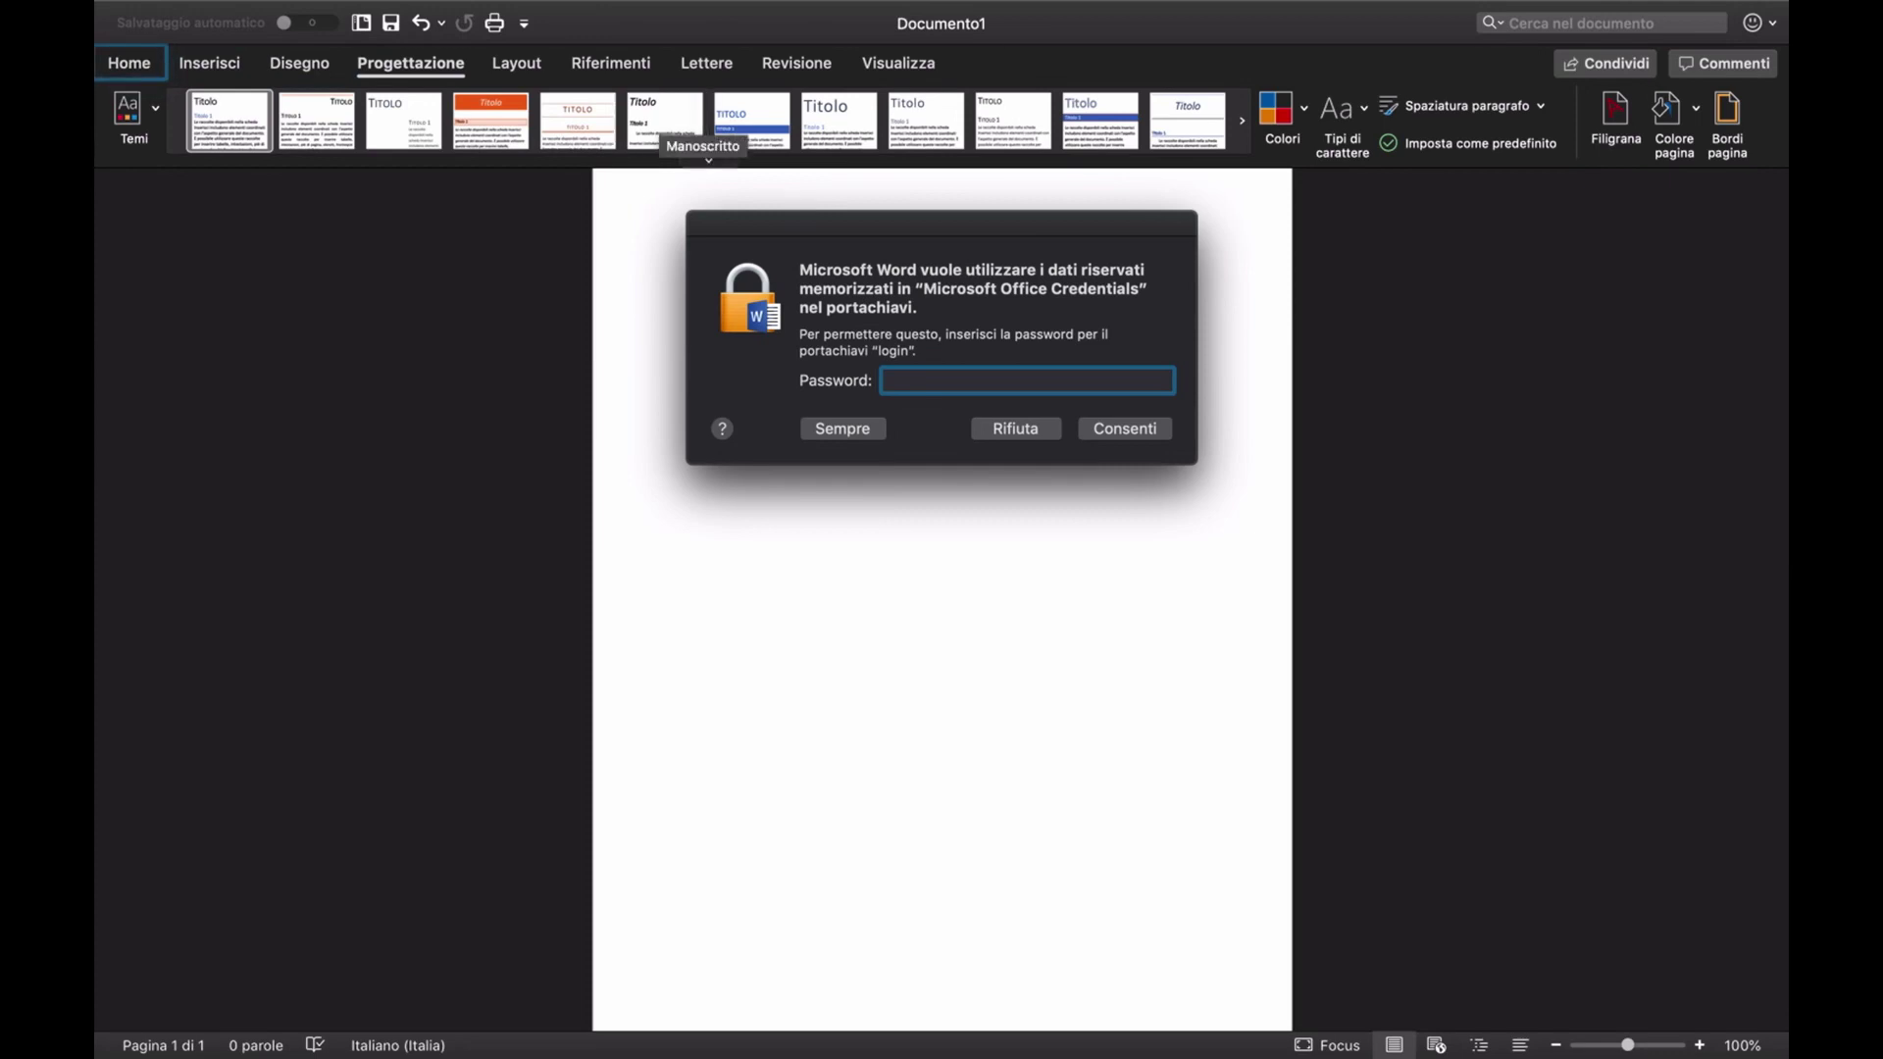
{"action": "key", "text": "Tab"}
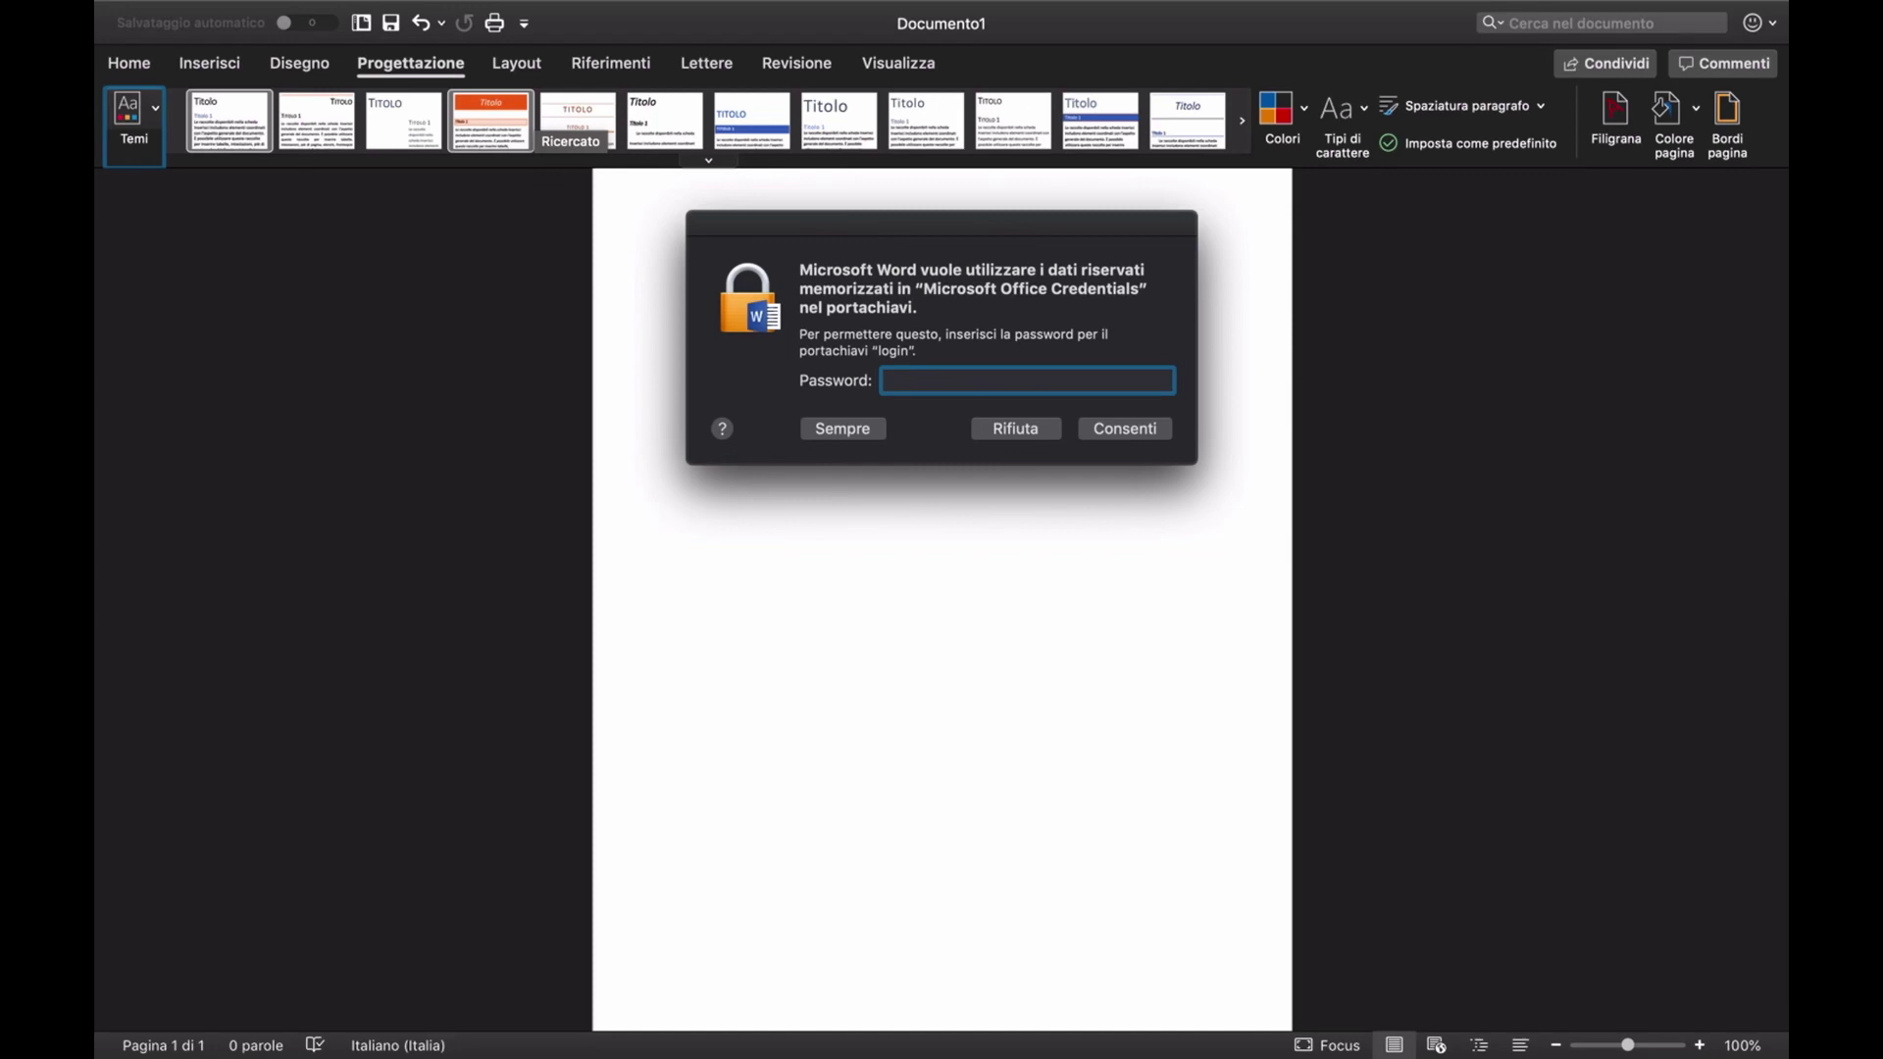
{"action": "key", "text": "Tab"}
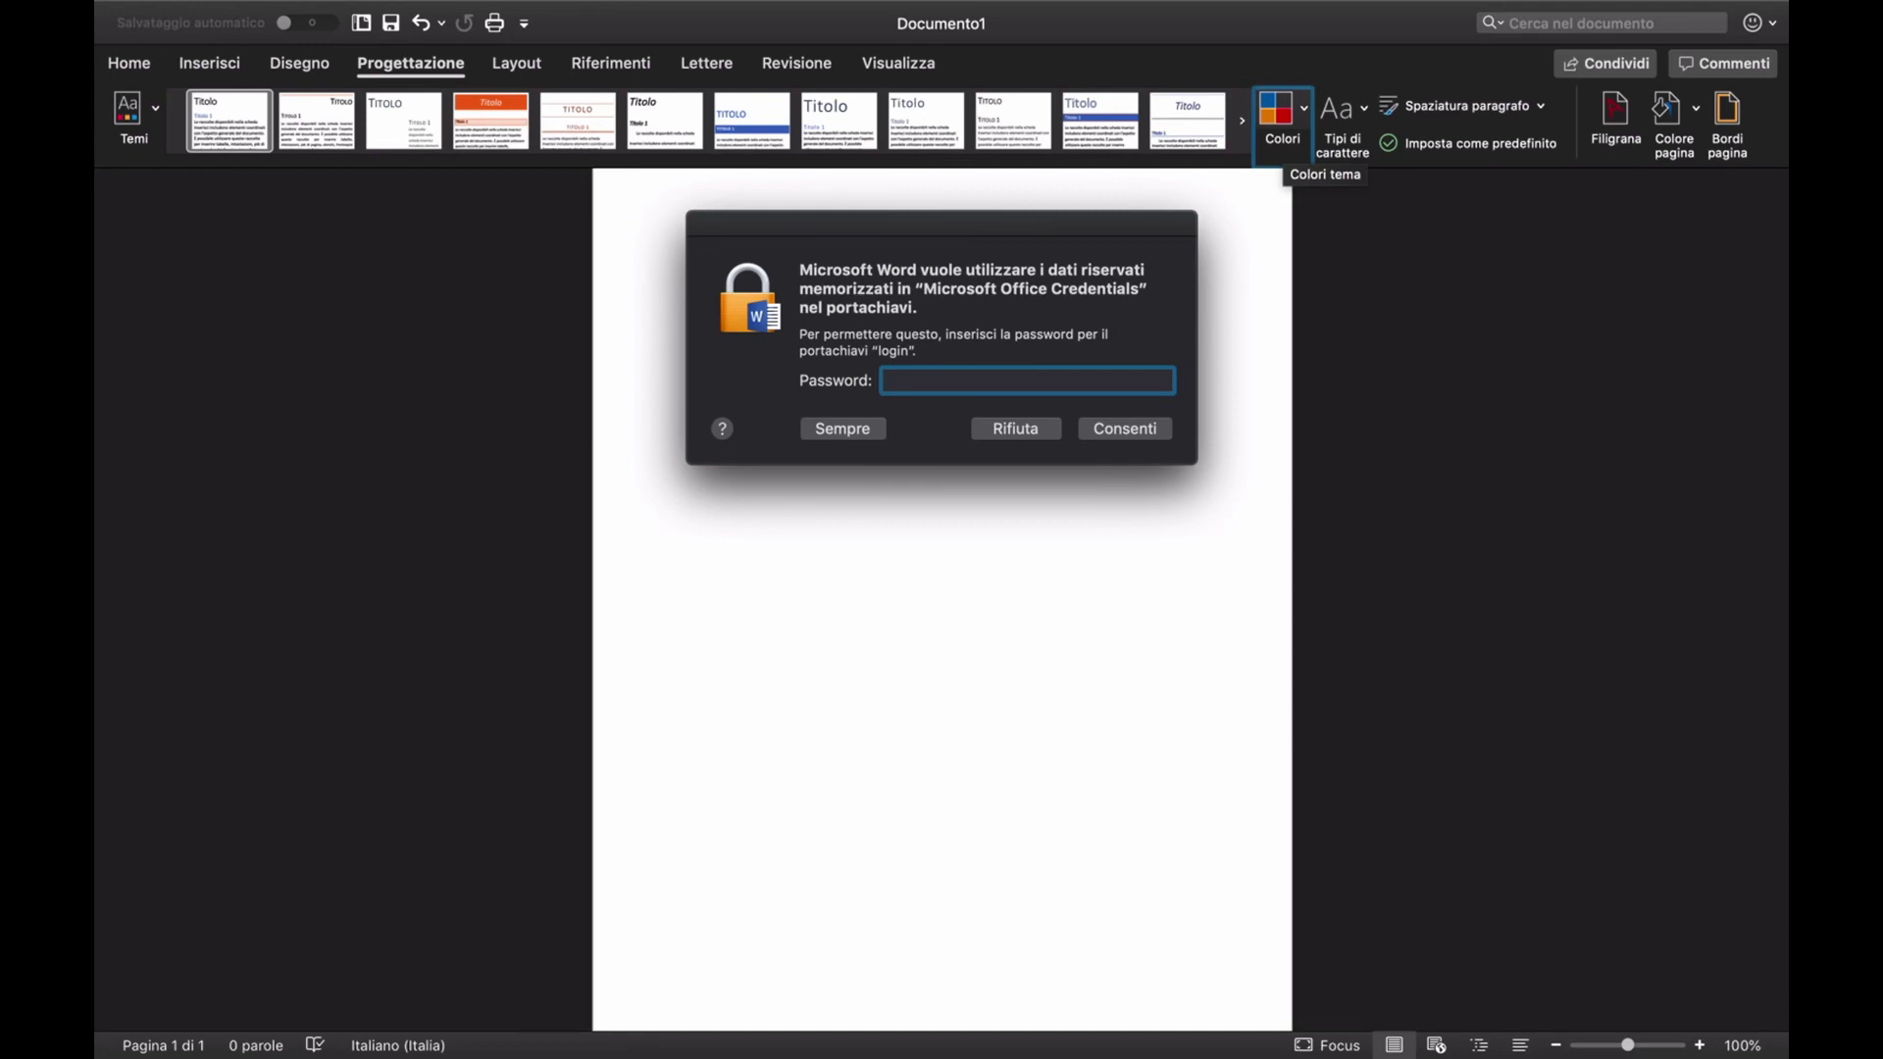
{"action": "key", "text": "Tab"}
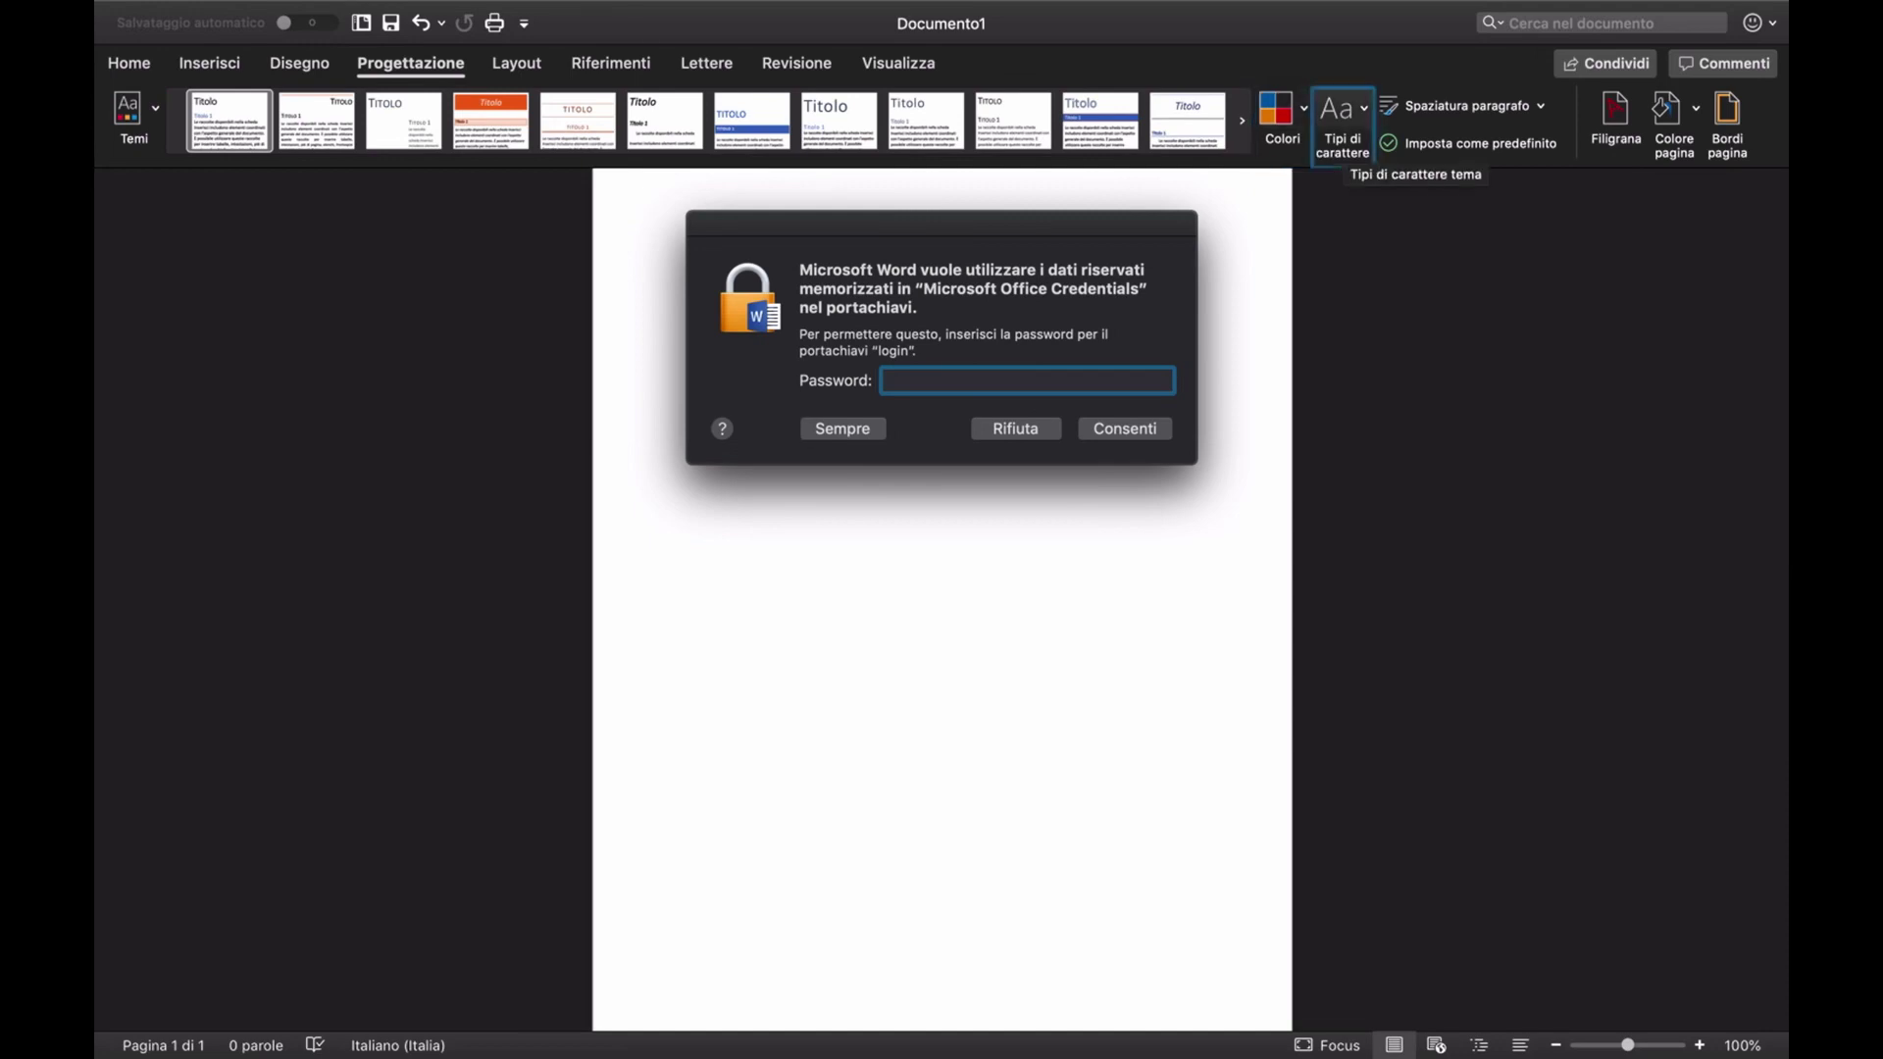
{"action": "key", "text": "Tab"}
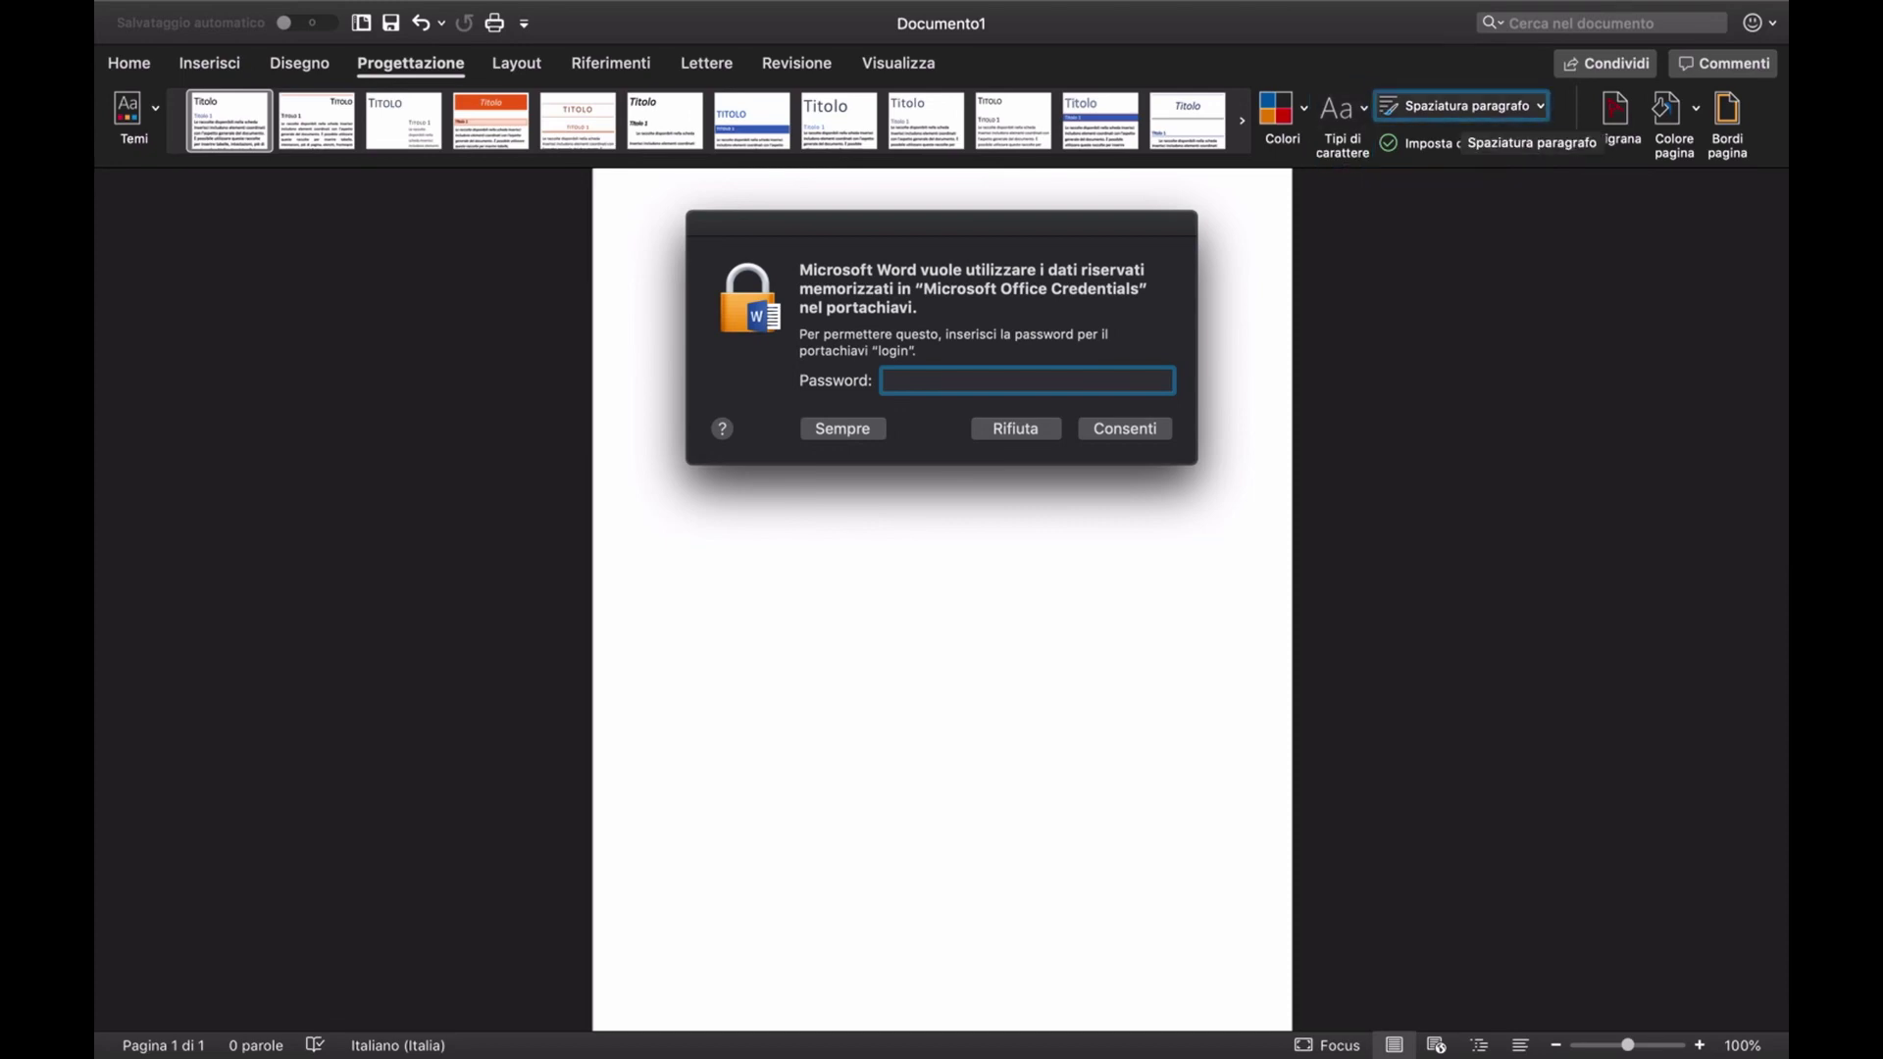
{"action": "key", "text": "Tab"}
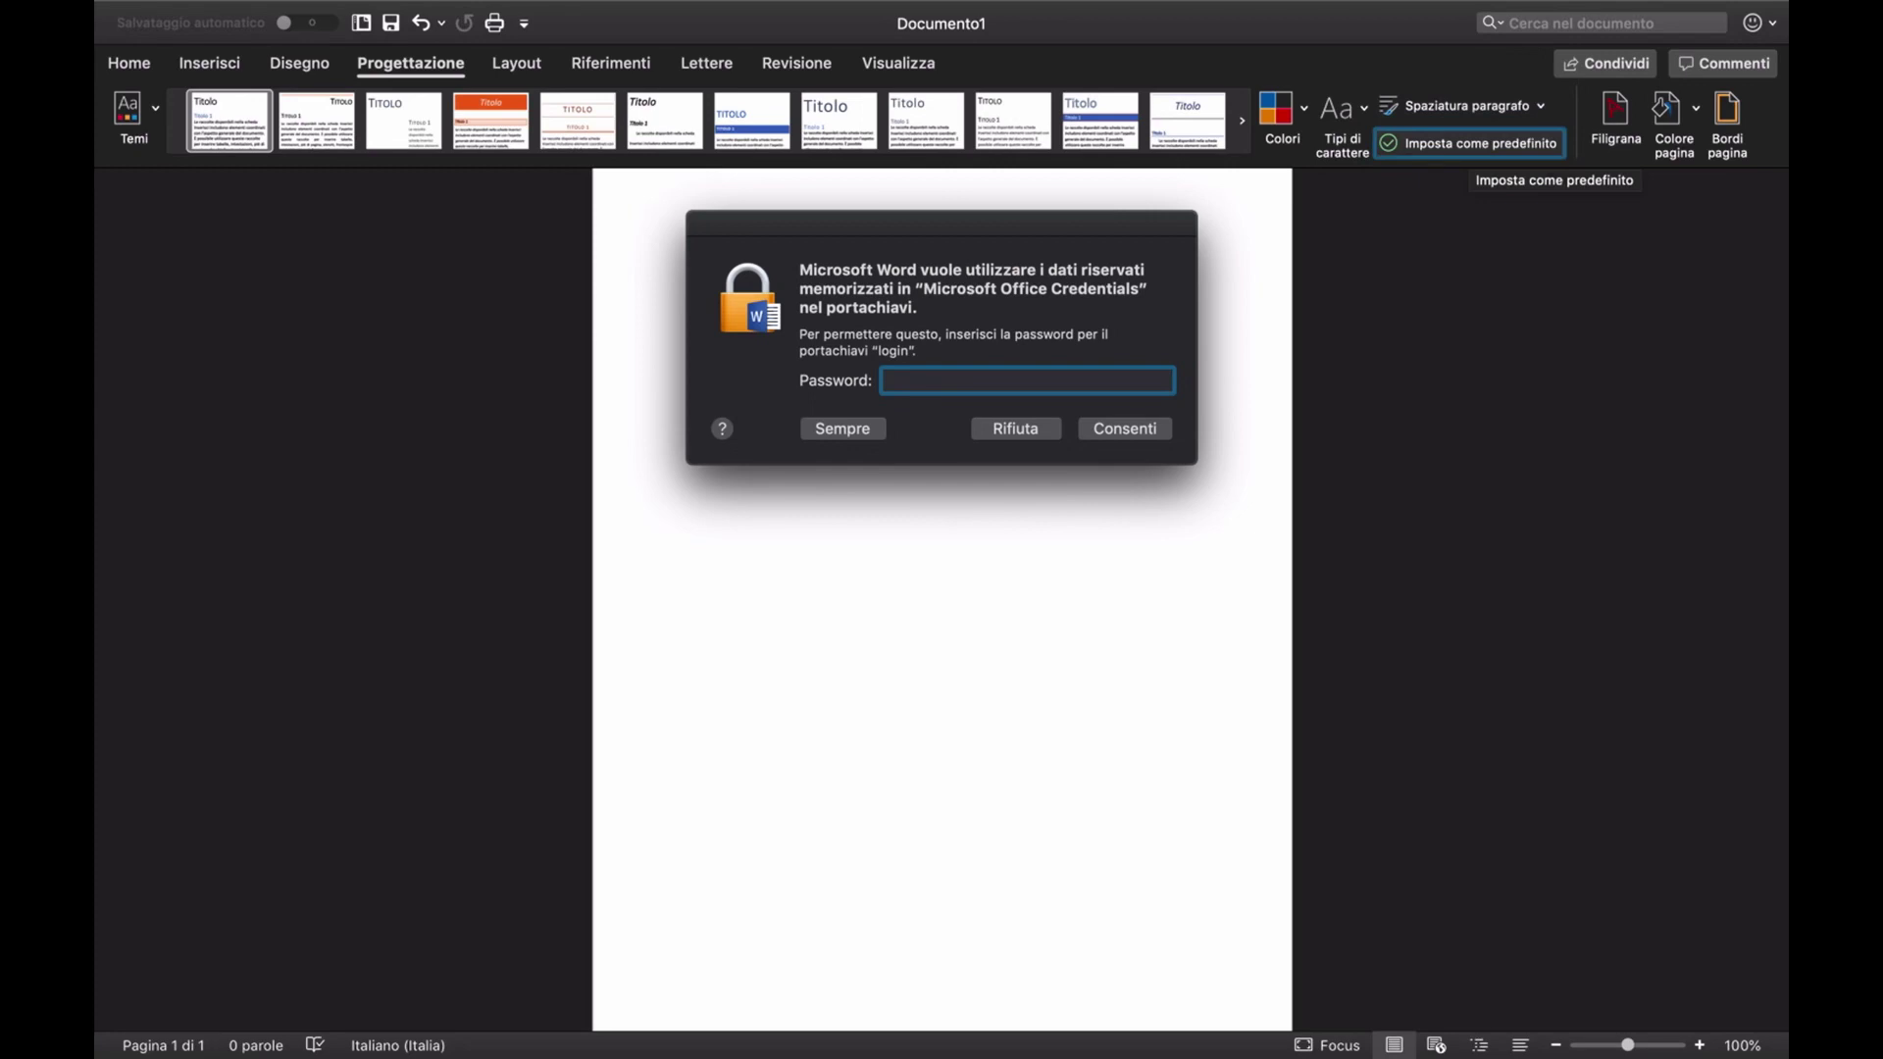
{"action": "key", "text": "Tab"}
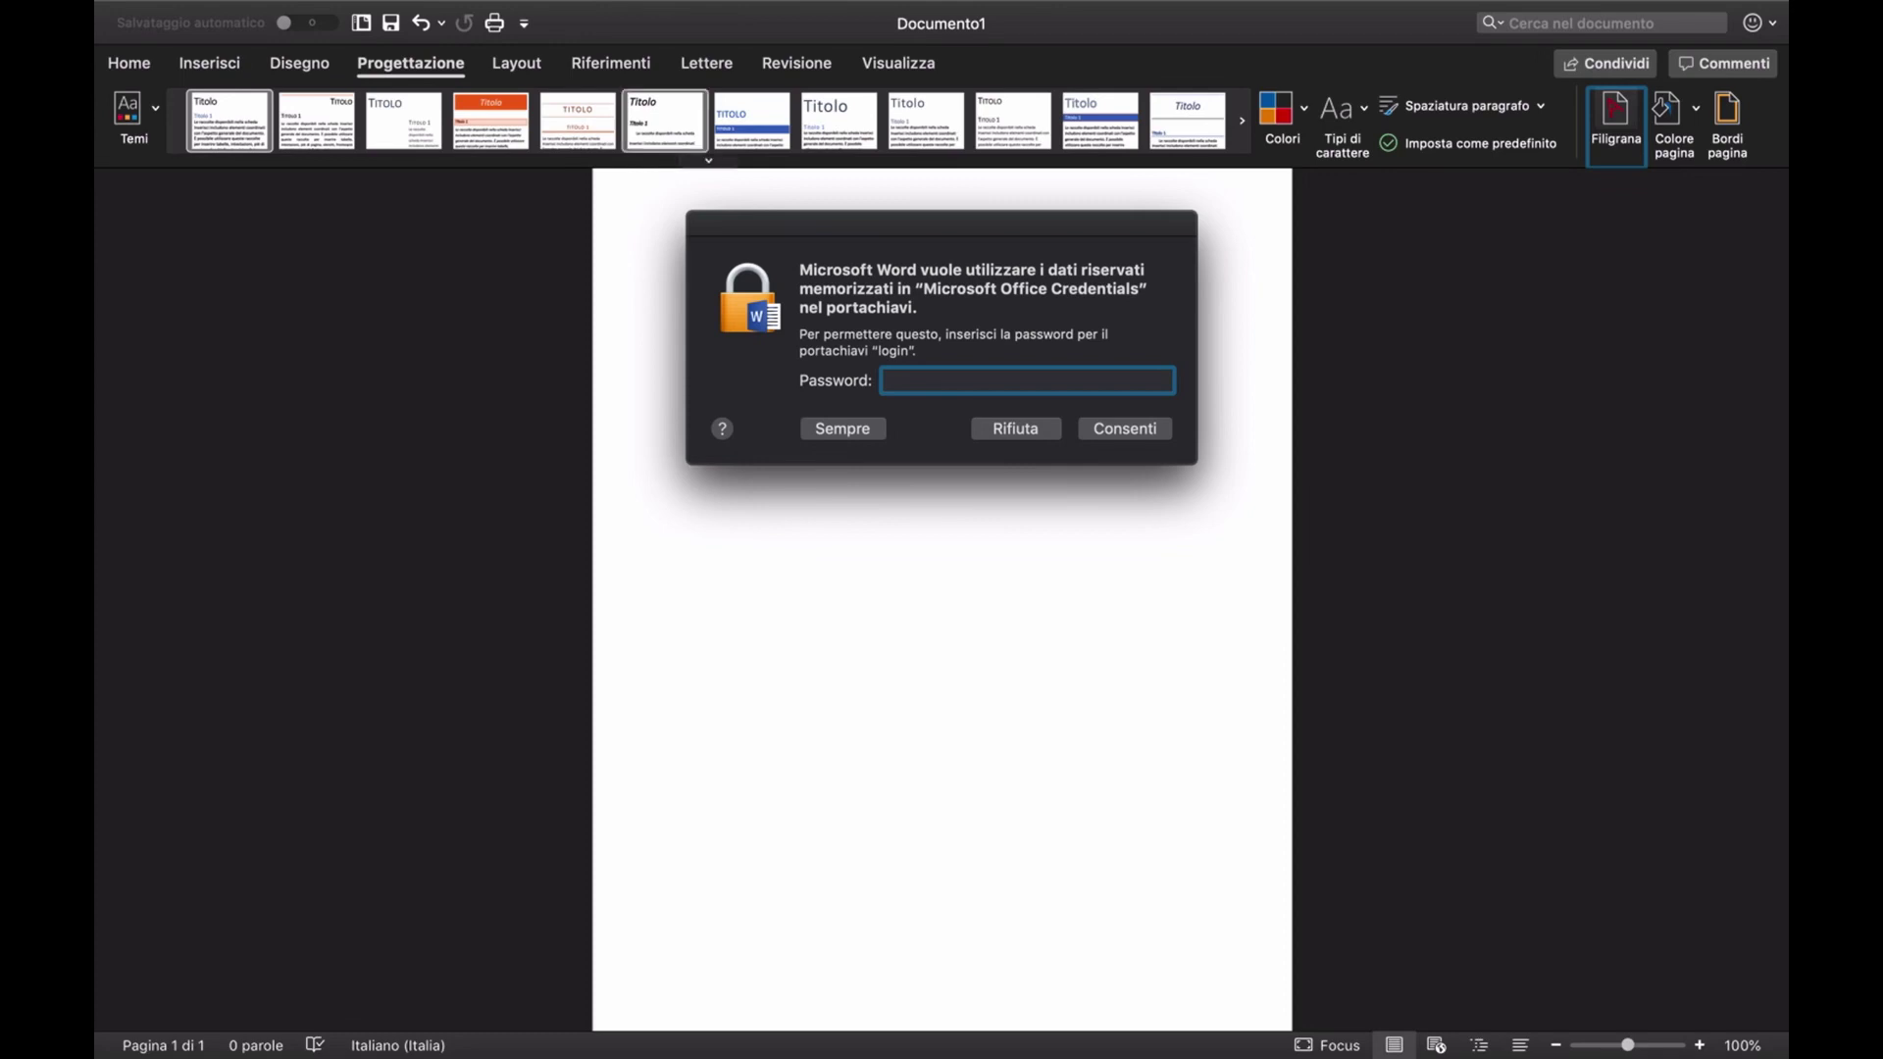
{"action": "key", "text": "Tab"}
{"action": "key", "text": "Tab"}
{"action": "key", "text": "Tab"}
{"action": "key", "text": "Tab"}
- Activate the Layout tab and move focus onto the Margini option
{"action": "key", "text": "Tab"}
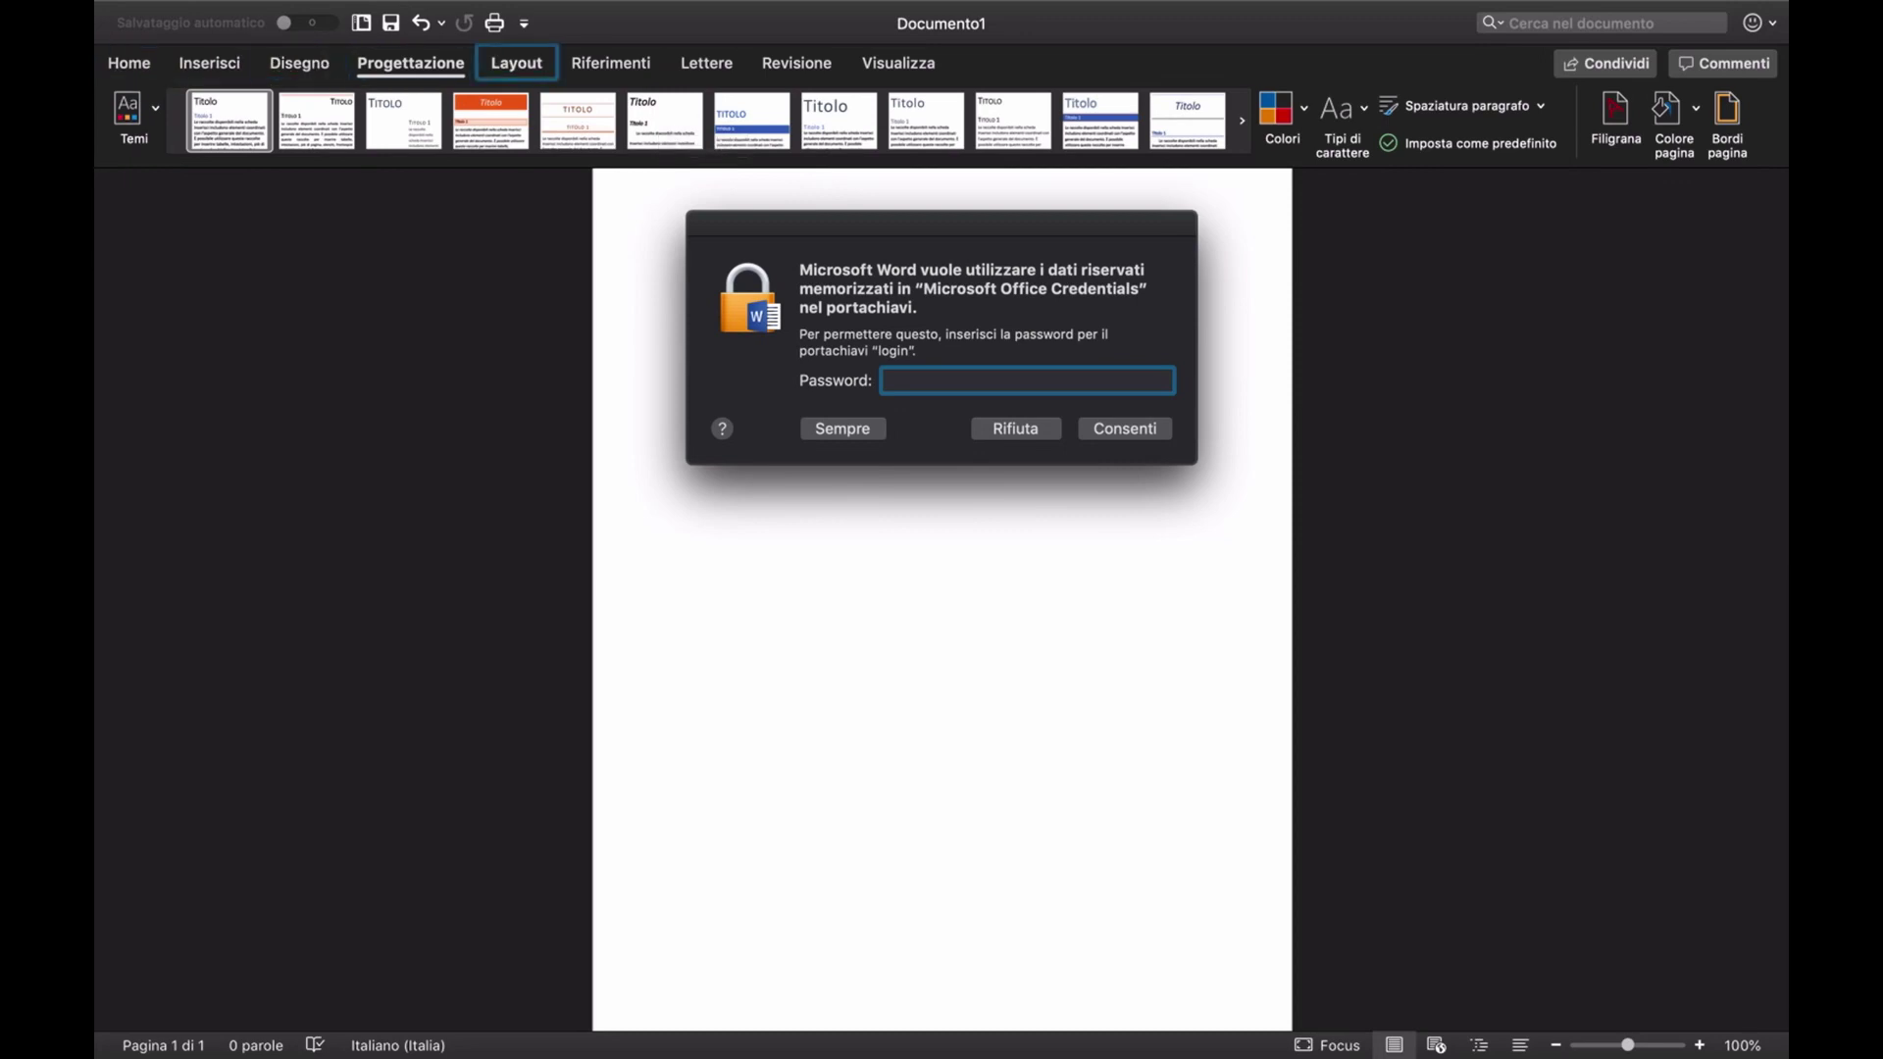
{"action": "key", "text": "Tab"}
{"action": "key", "text": "shift+Tab"}
{"action": "key", "text": "space"}
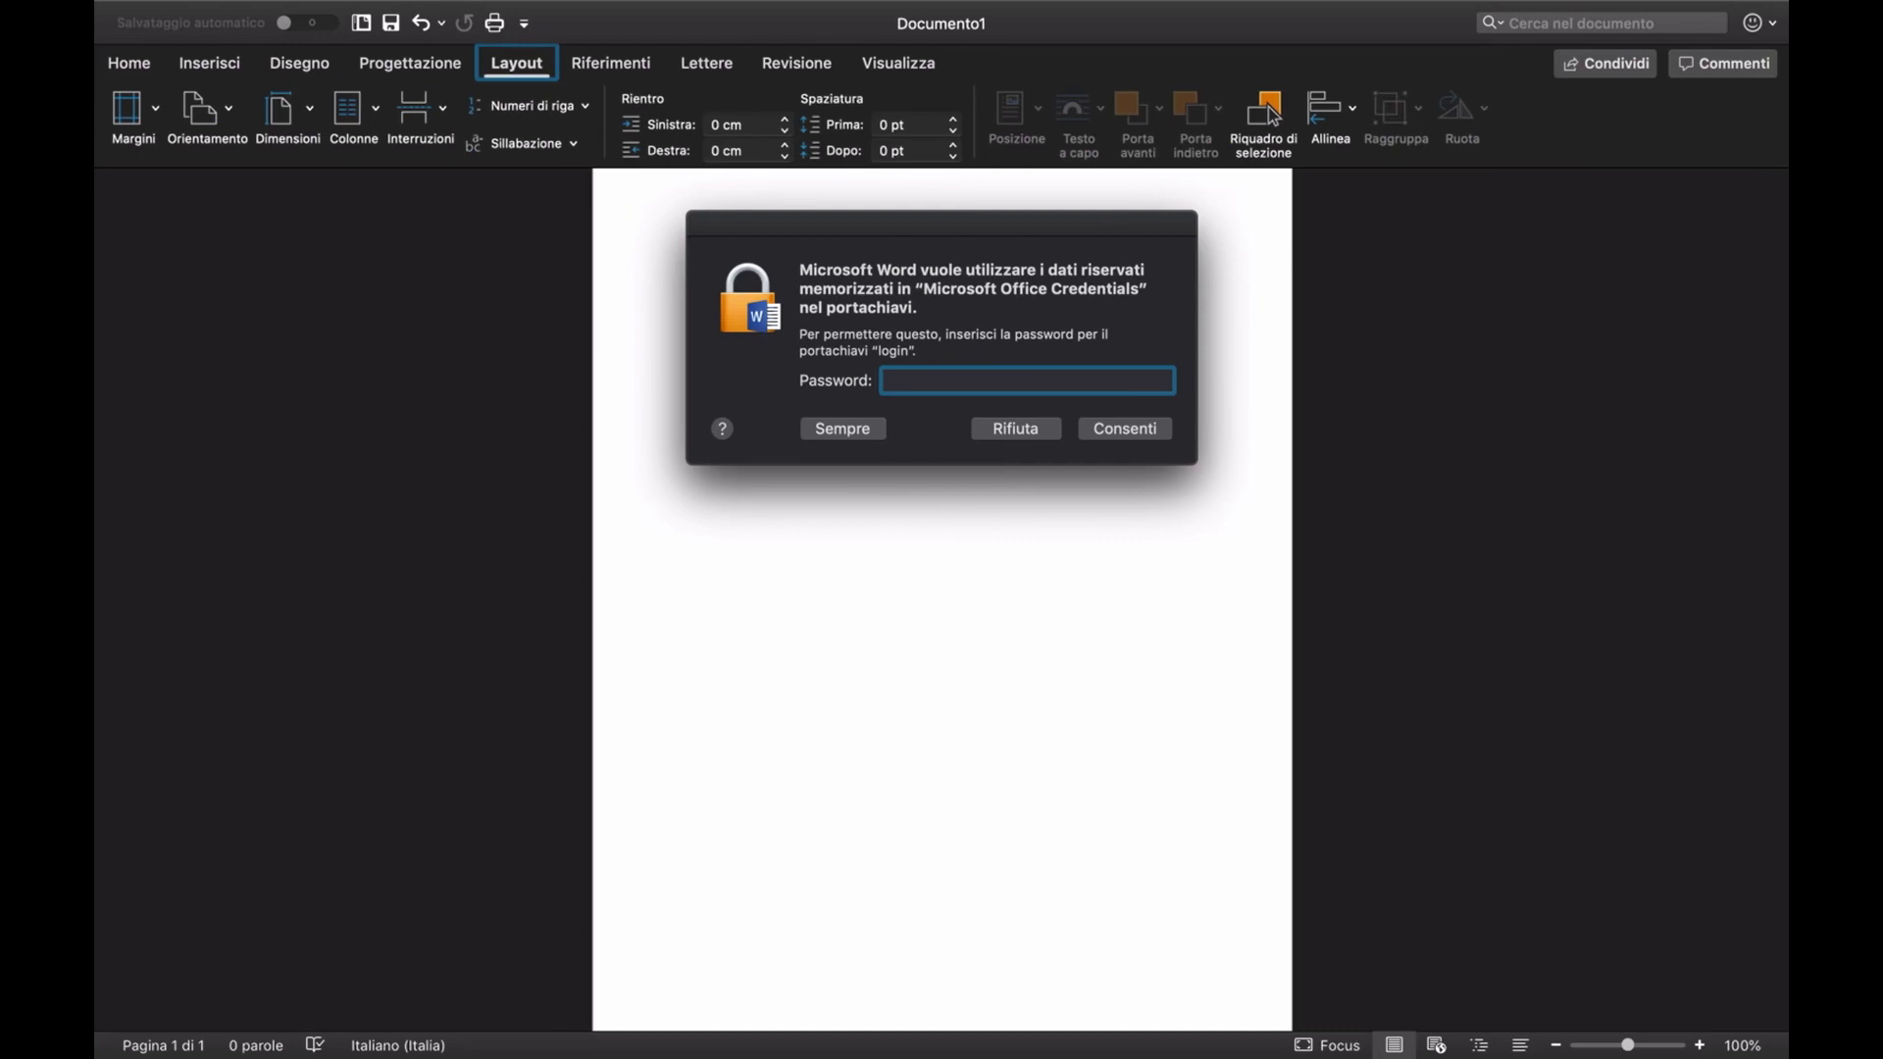
{"action": "key", "text": "shift+Tab"}
{"action": "key", "text": "shift+Tab"}
{"action": "key", "text": "shift+Tab"}
{"action": "key", "text": "shift+Tab"}
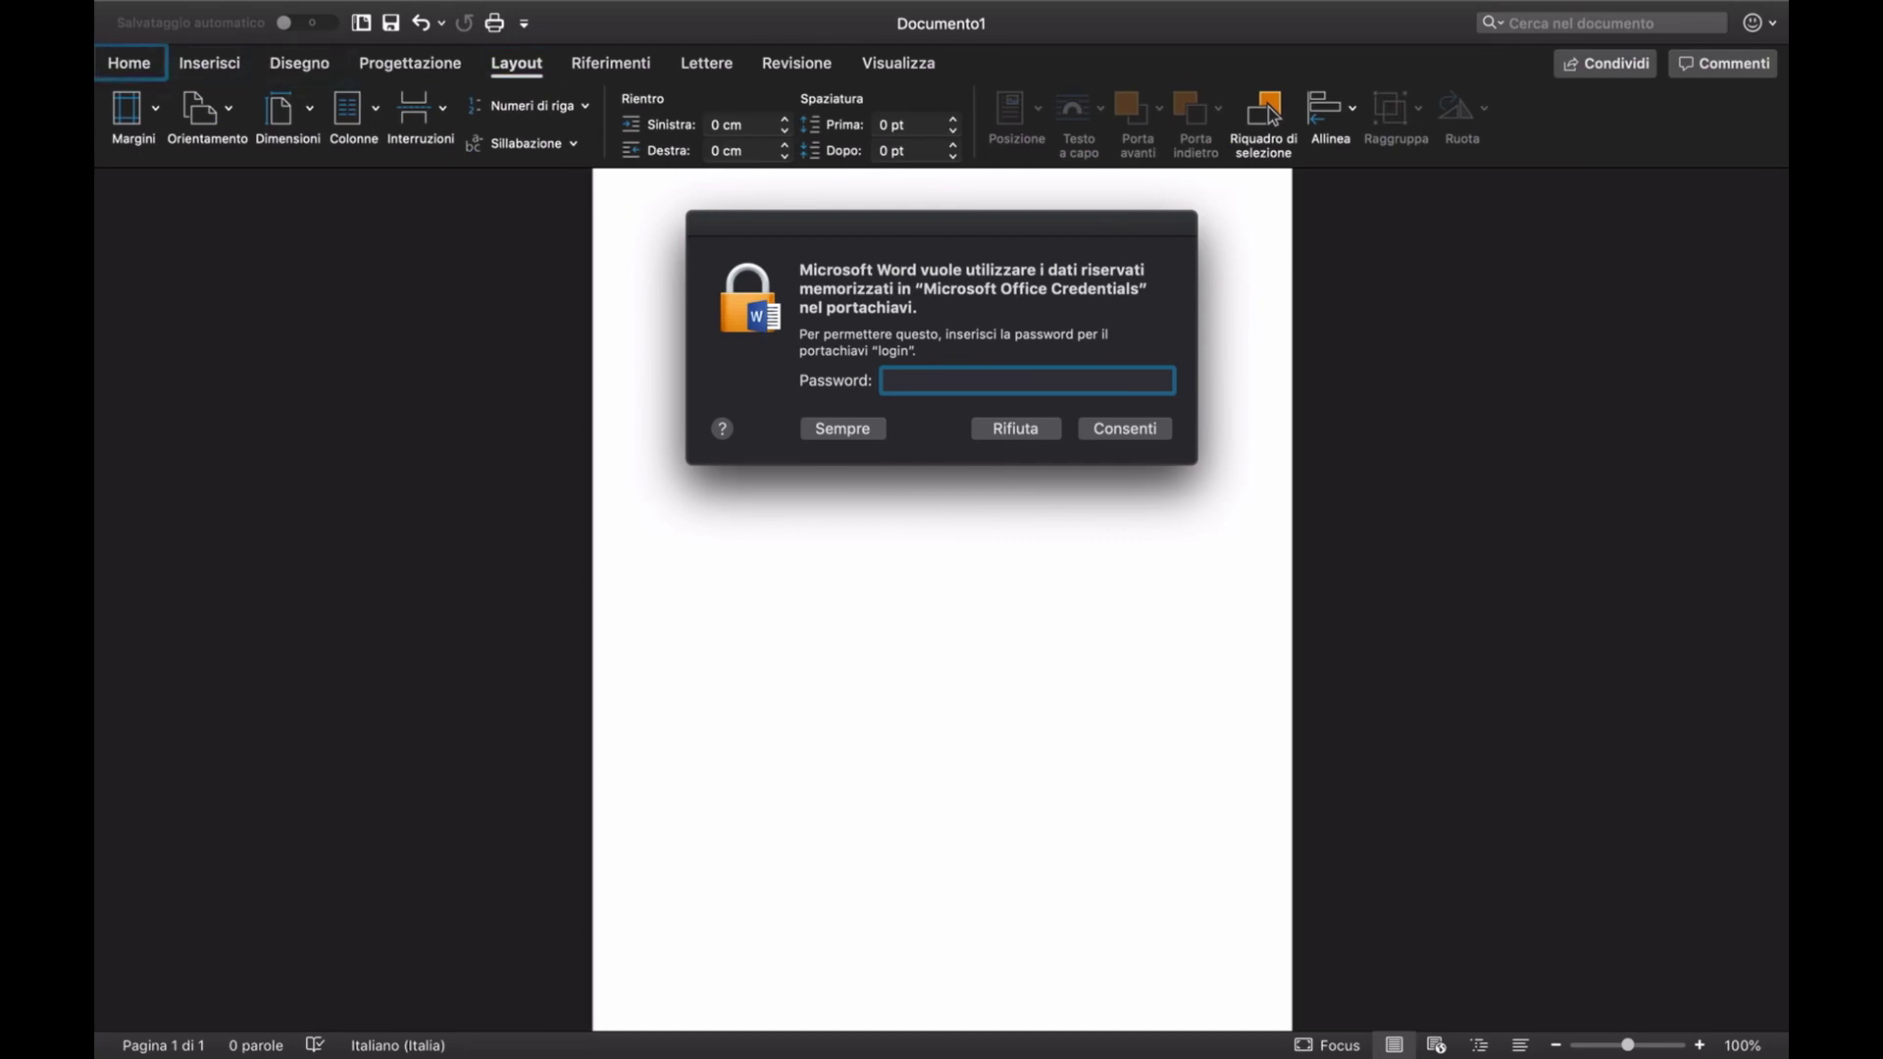
{"action": "key", "text": "Tab"}
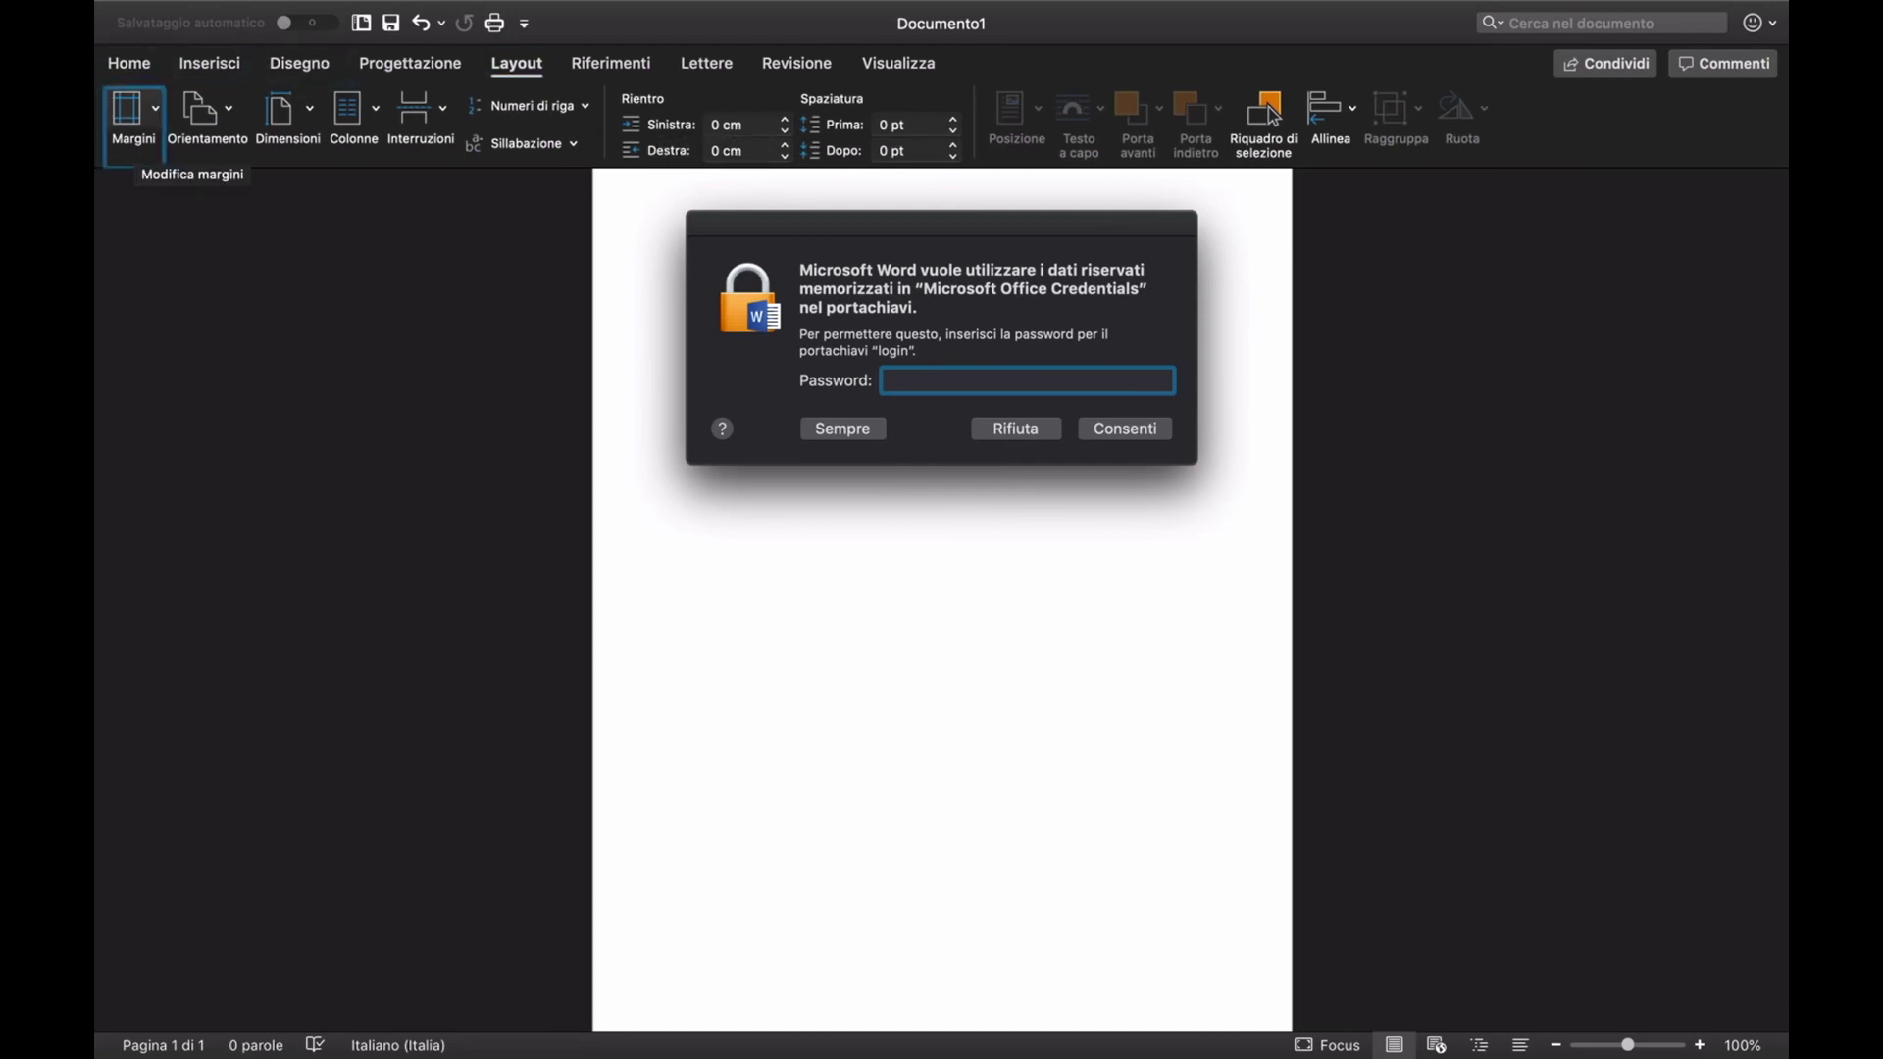
{"action": "key", "text": "Tab"}
{"action": "key", "text": "shift+Tab"}
- Step through Orientamento, Dimensioni, Colonne, Interruzioni, line numbers, Sillabazione and Rientro Sinistra
{"action": "key", "text": "Tab"}
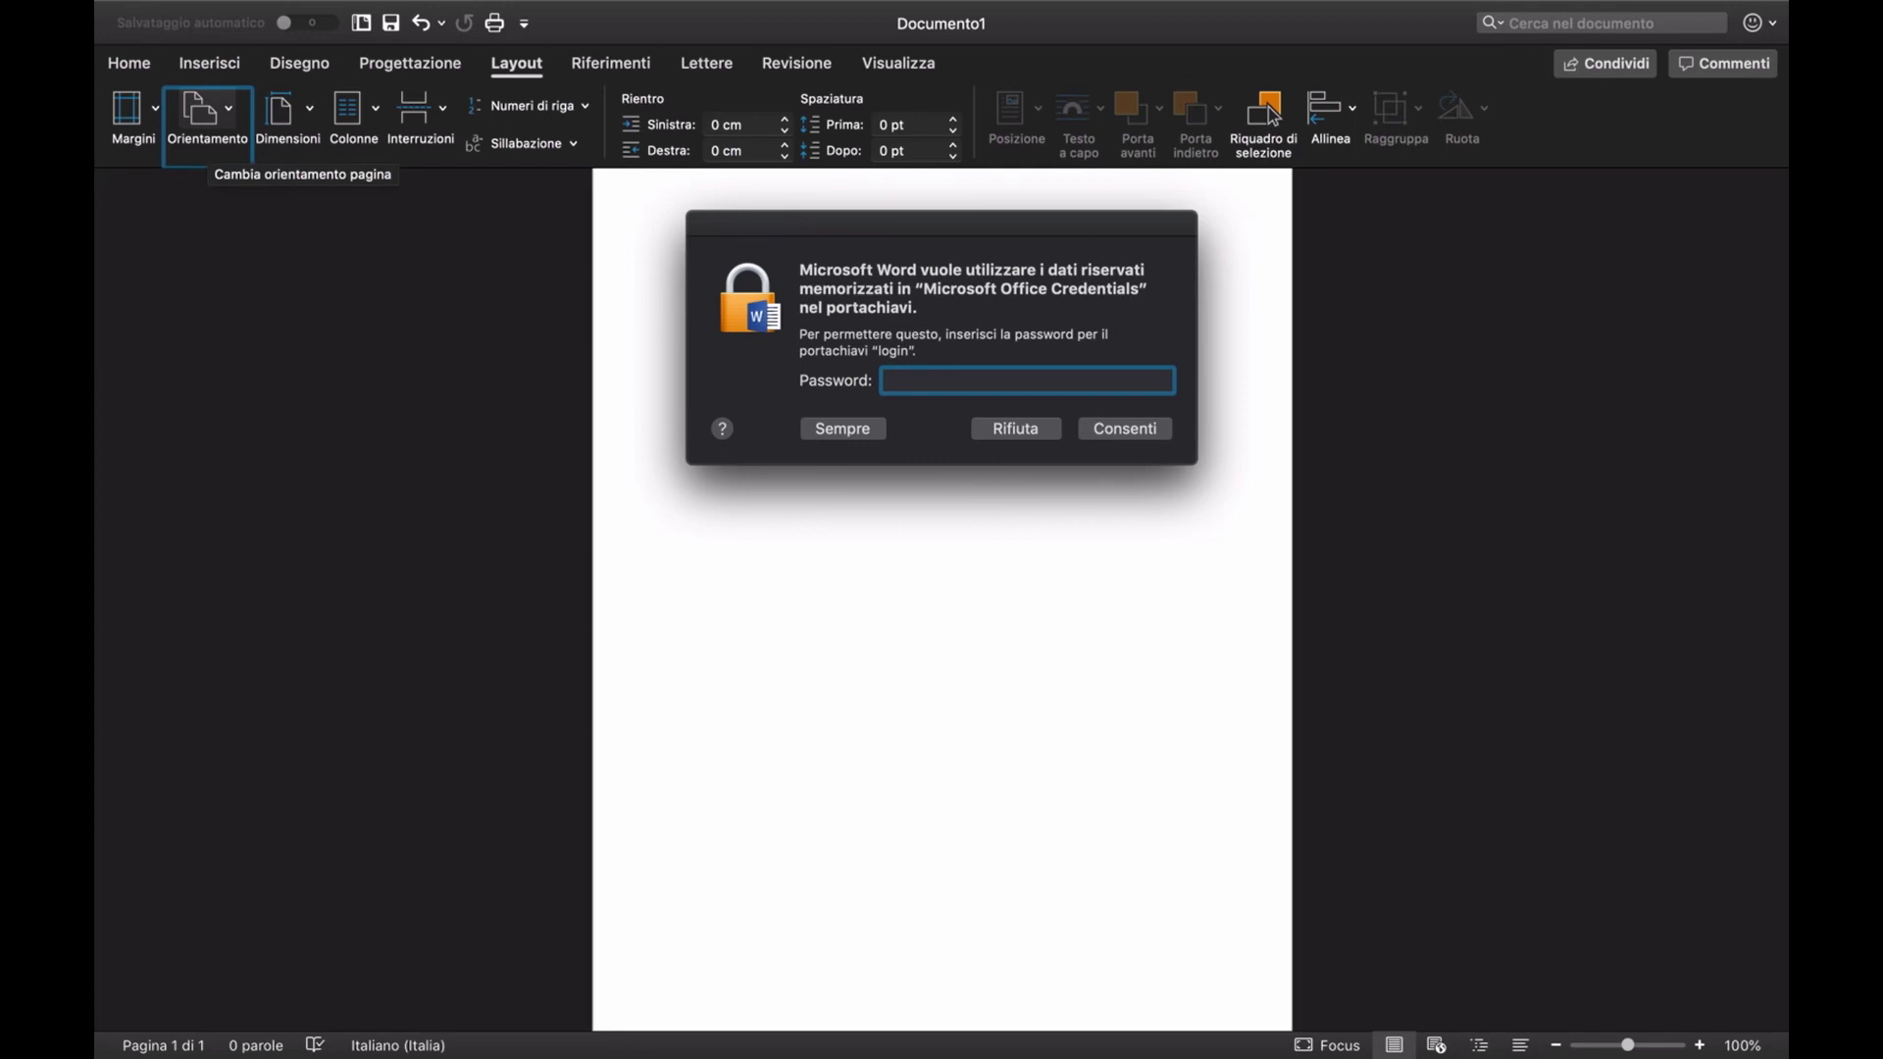
{"action": "key", "text": "Tab"}
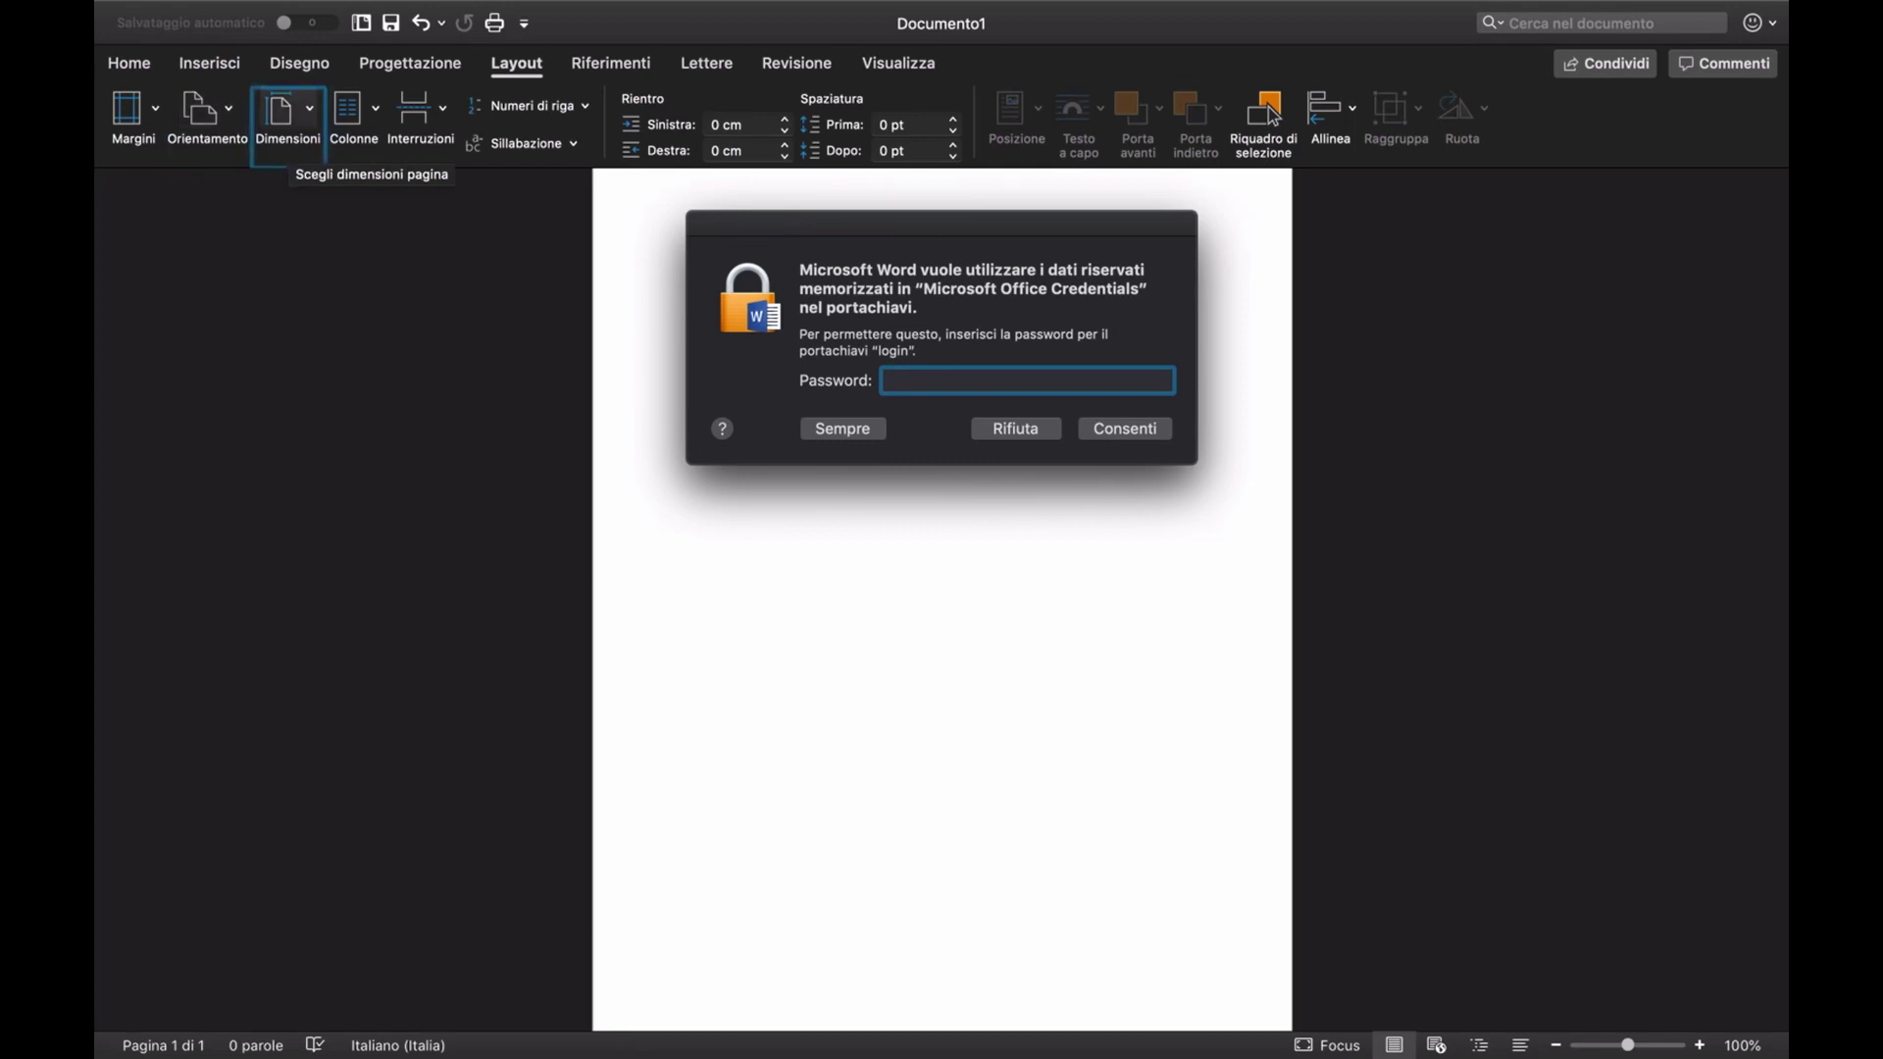
{"action": "key", "text": "Tab"}
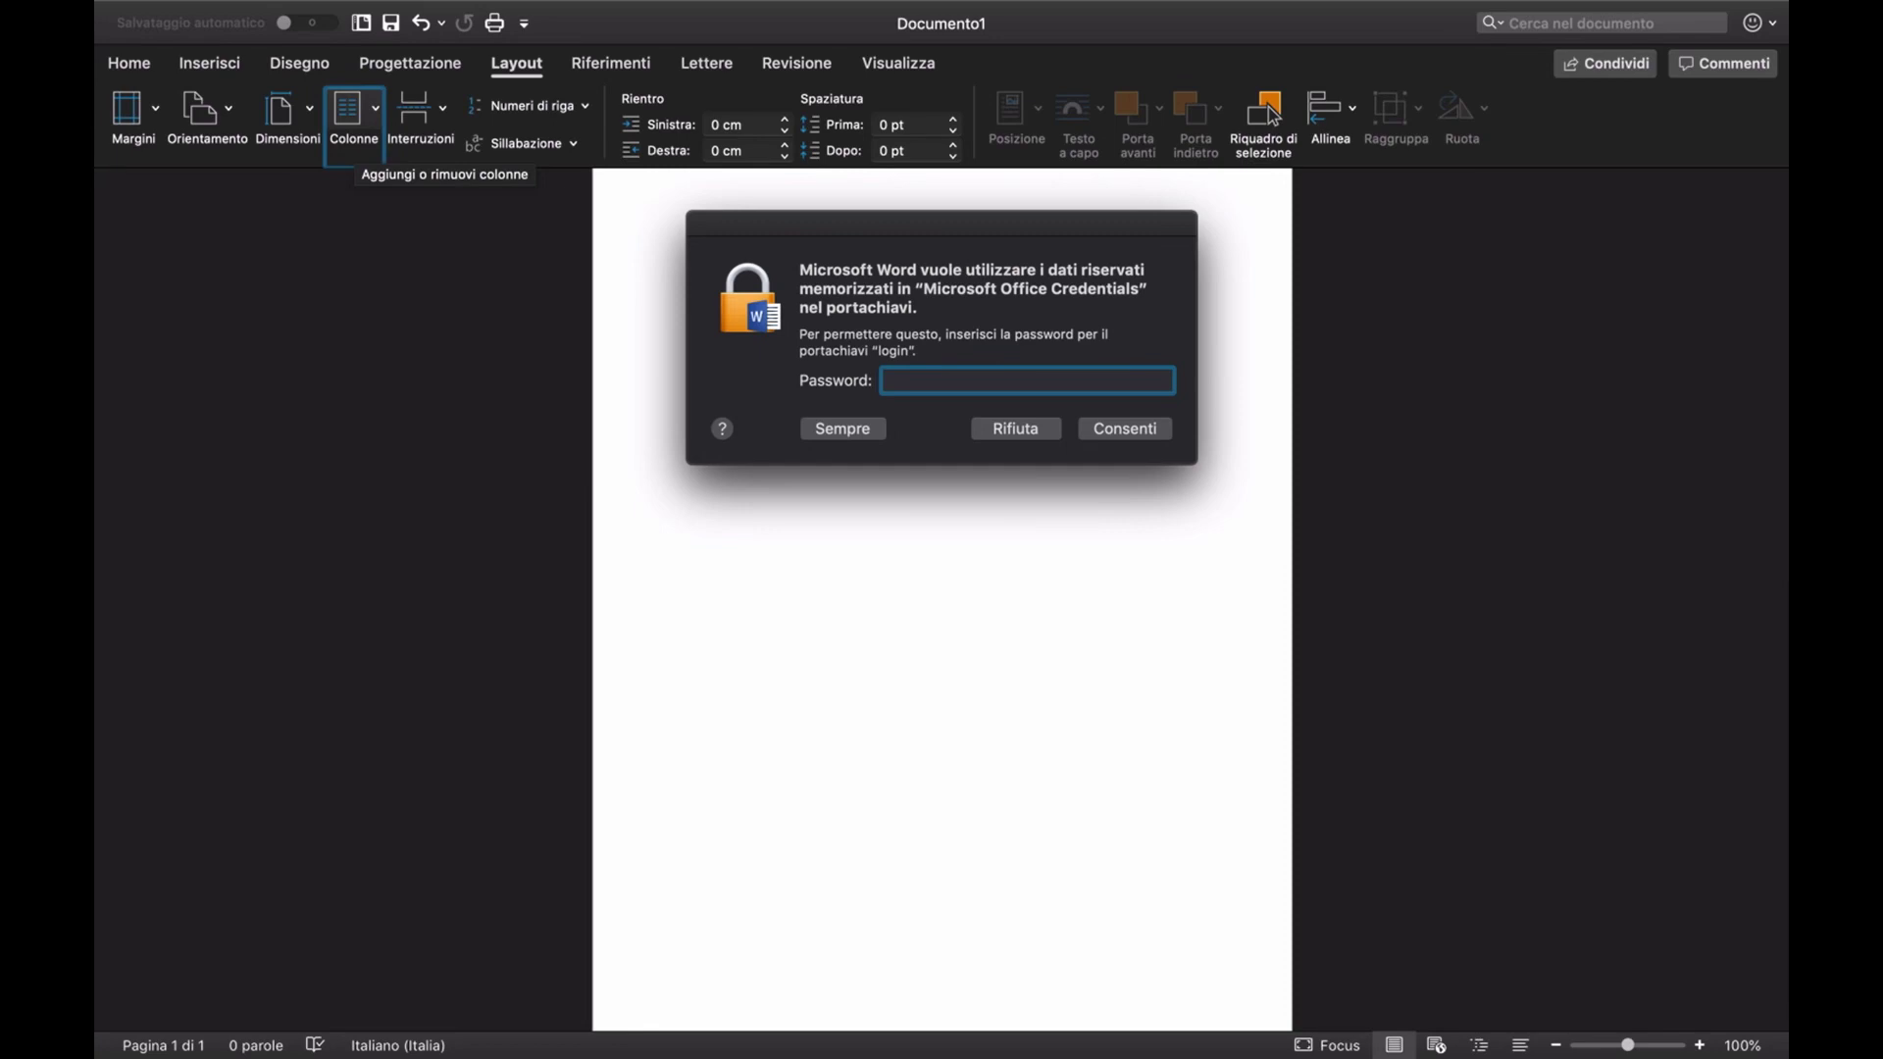
{"action": "key", "text": "Tab"}
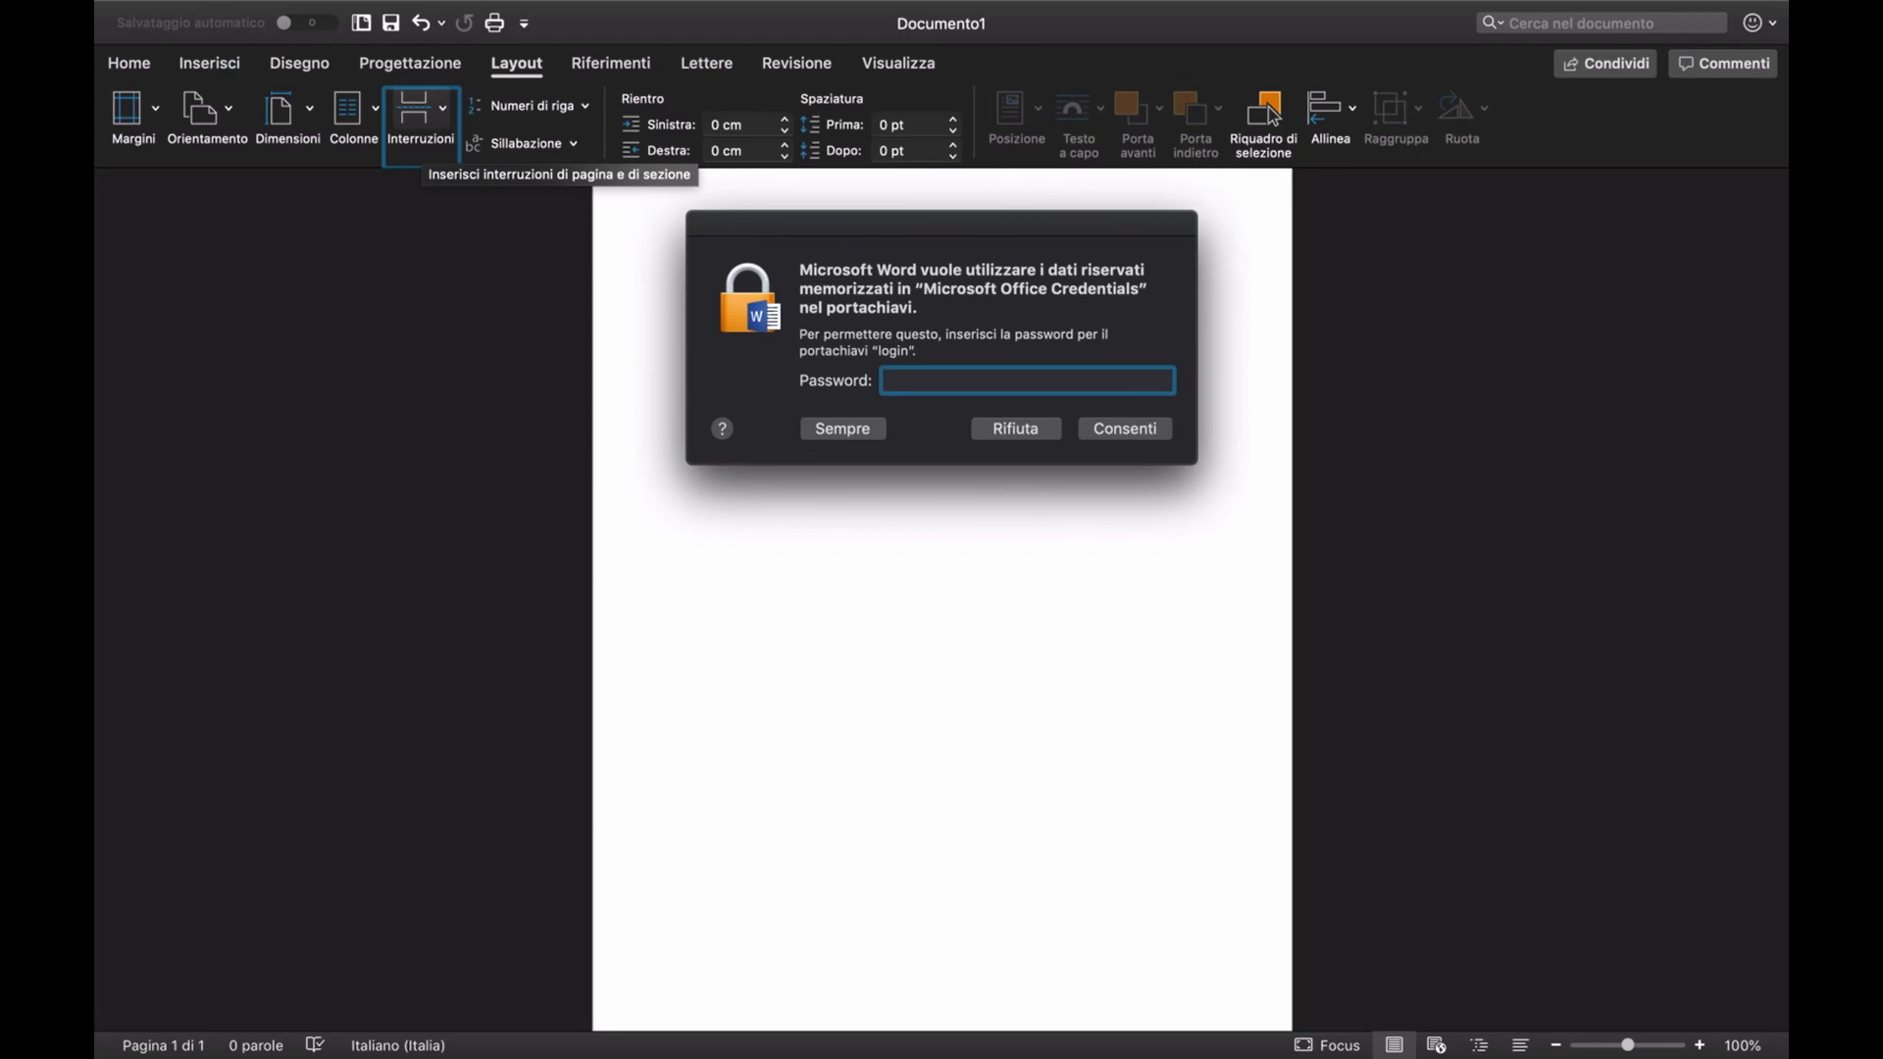
{"action": "key", "text": "Tab"}
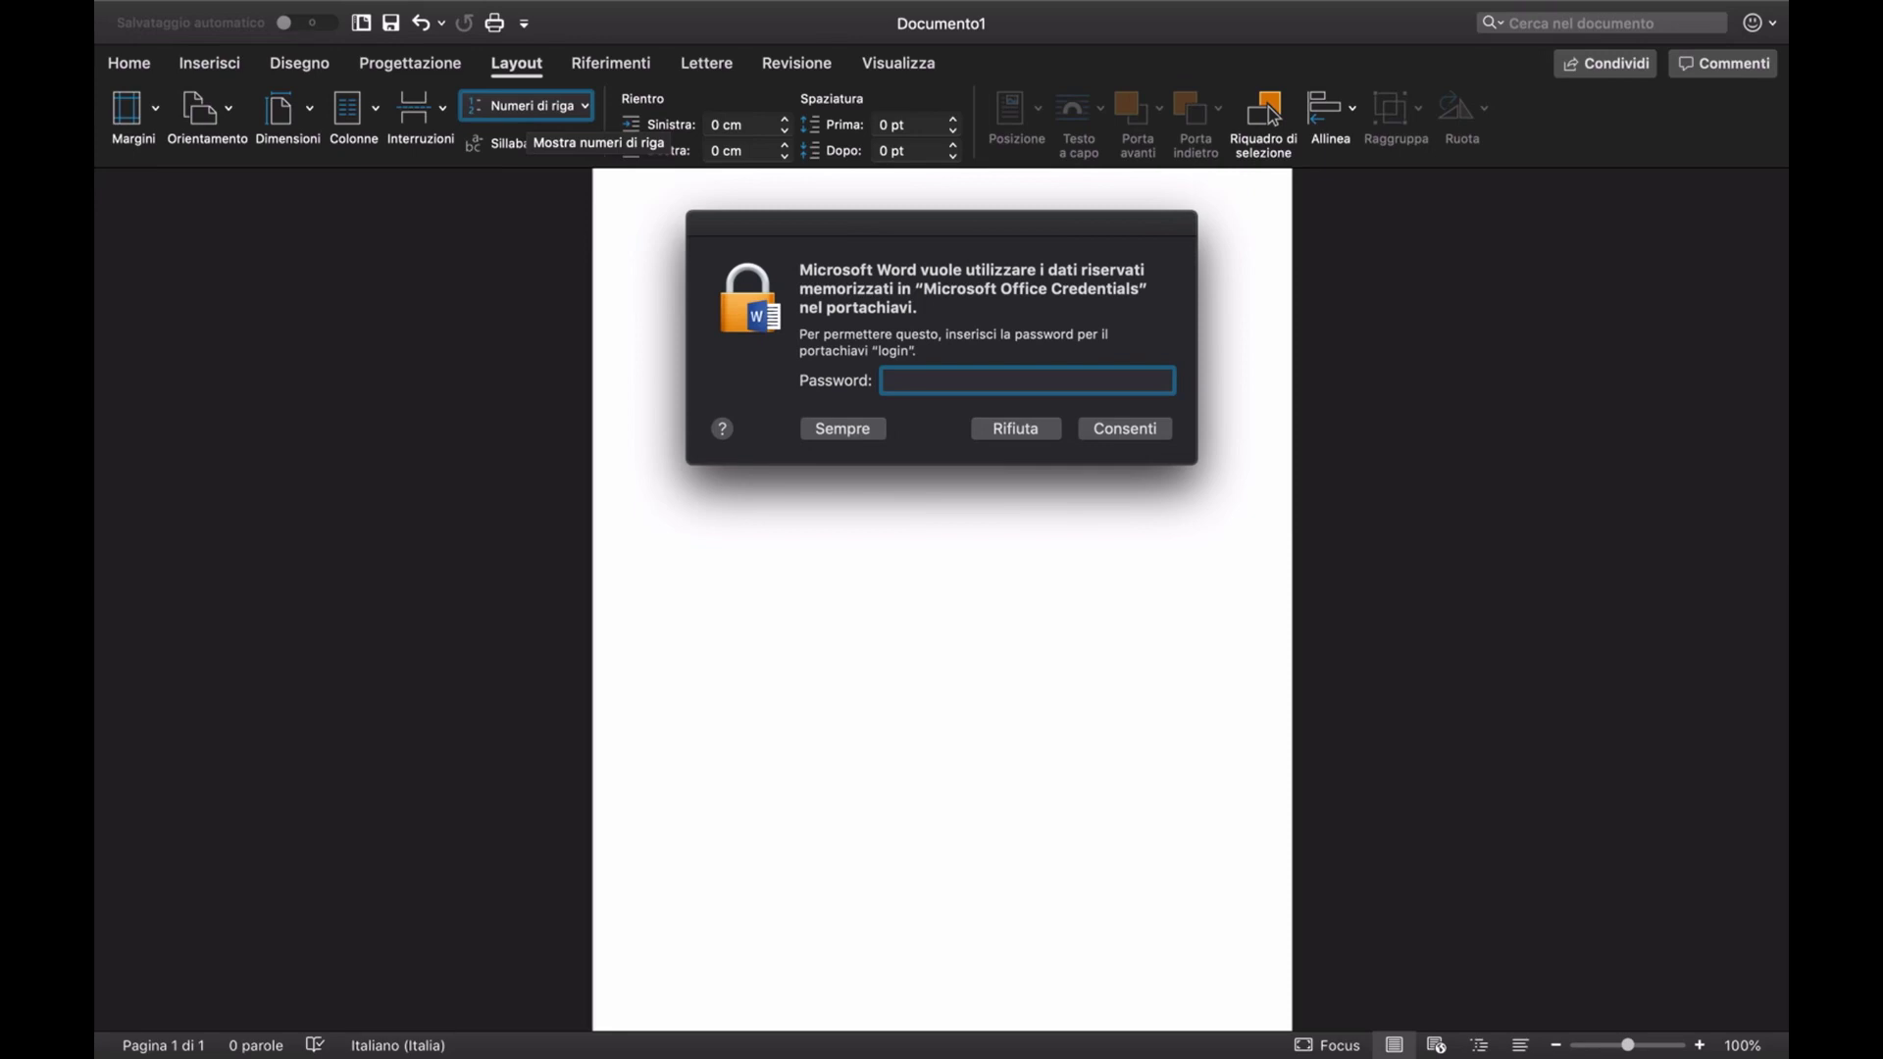
{"action": "key", "text": "Tab"}
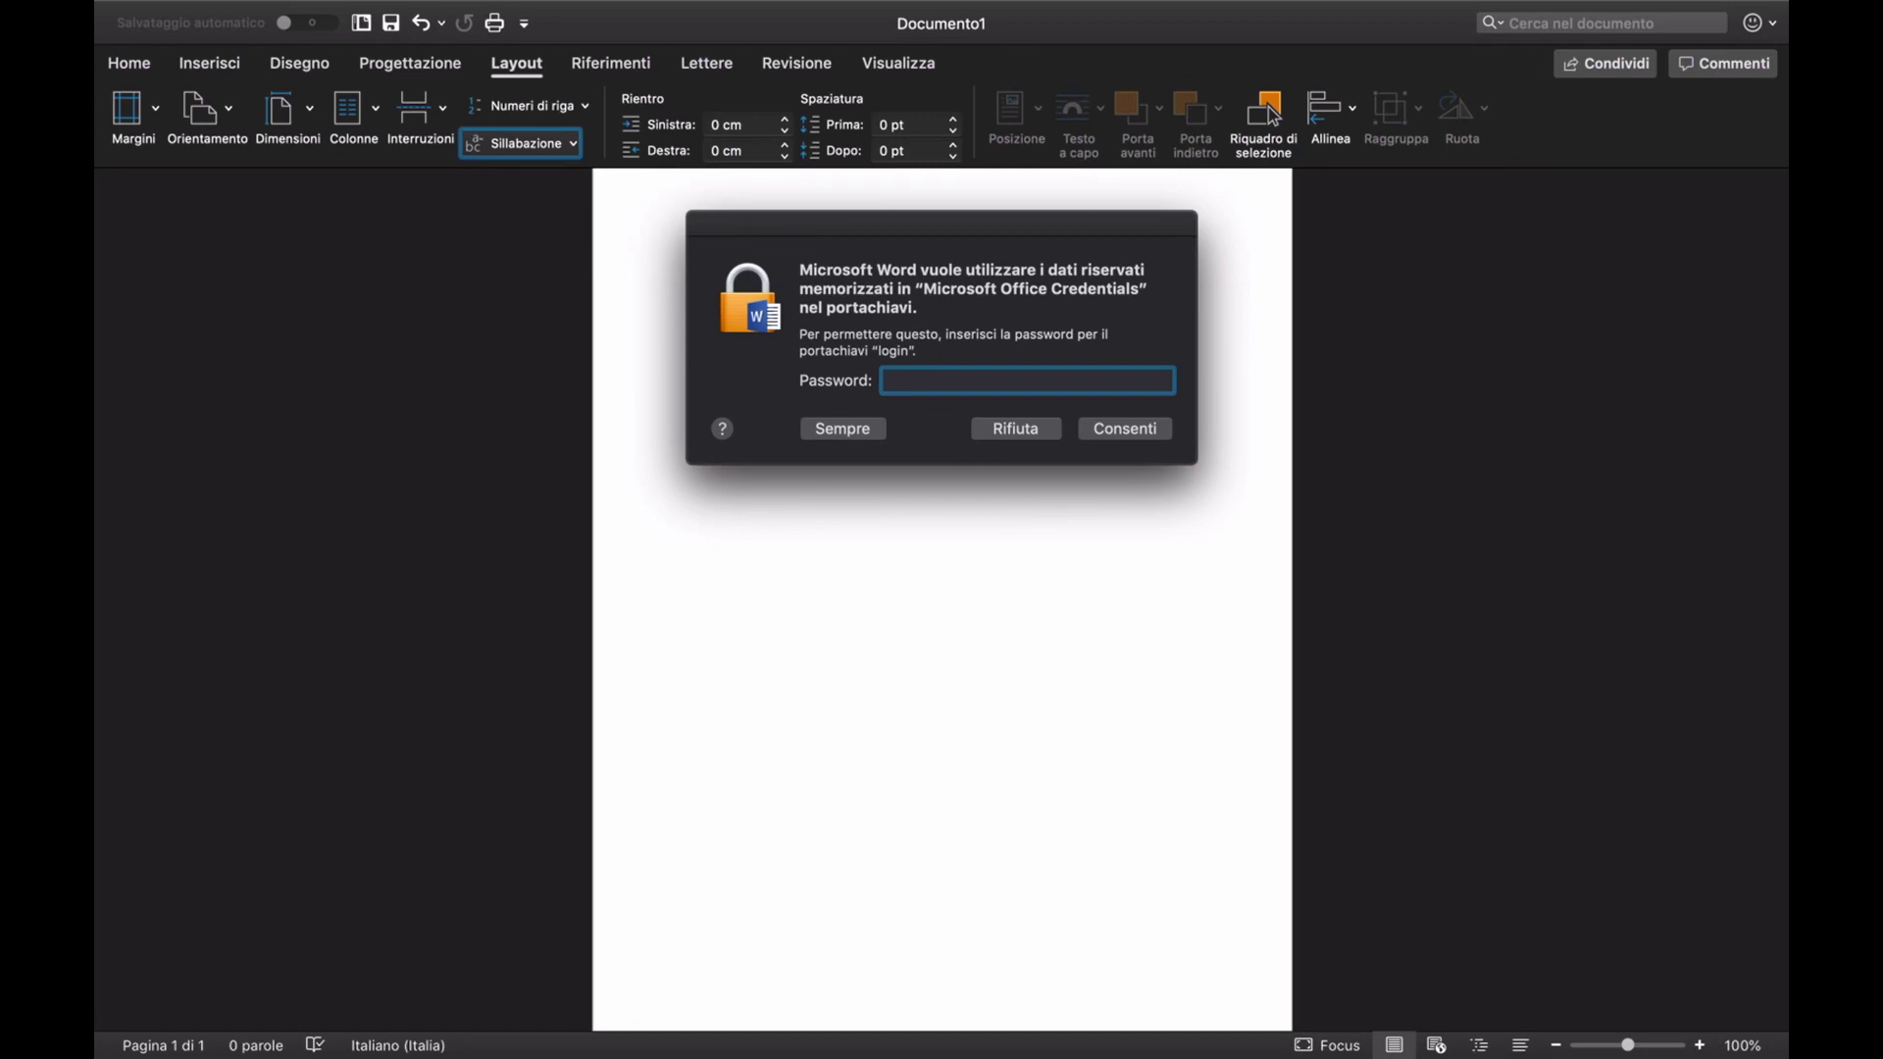
{"action": "key", "text": "Tab"}
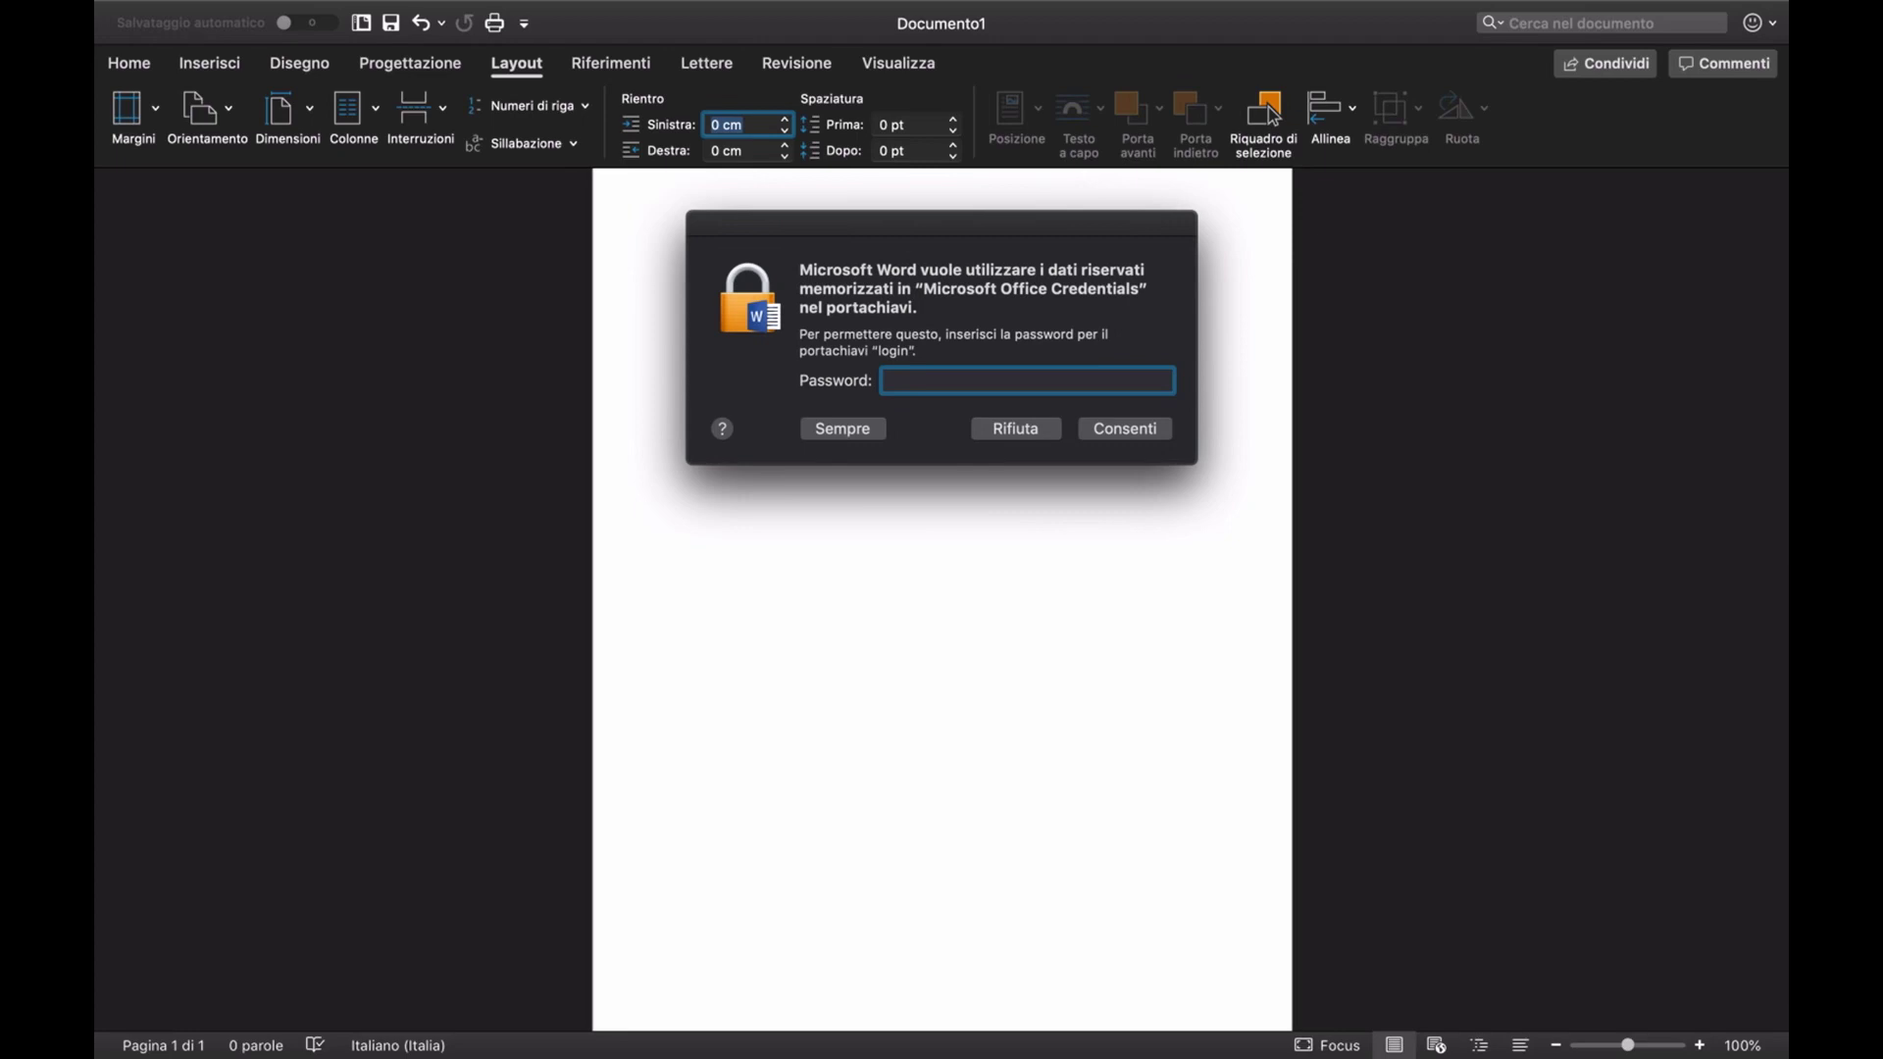
{"action": "key", "text": "Tab"}
{"action": "key", "text": "Tab"}
{"action": "key", "text": "Tab"}
{"action": "key", "text": "Tab"}
{"action": "key", "text": "Tab"}
{"action": "key", "text": "Tab"}
{"action": "key", "text": "Tab"}
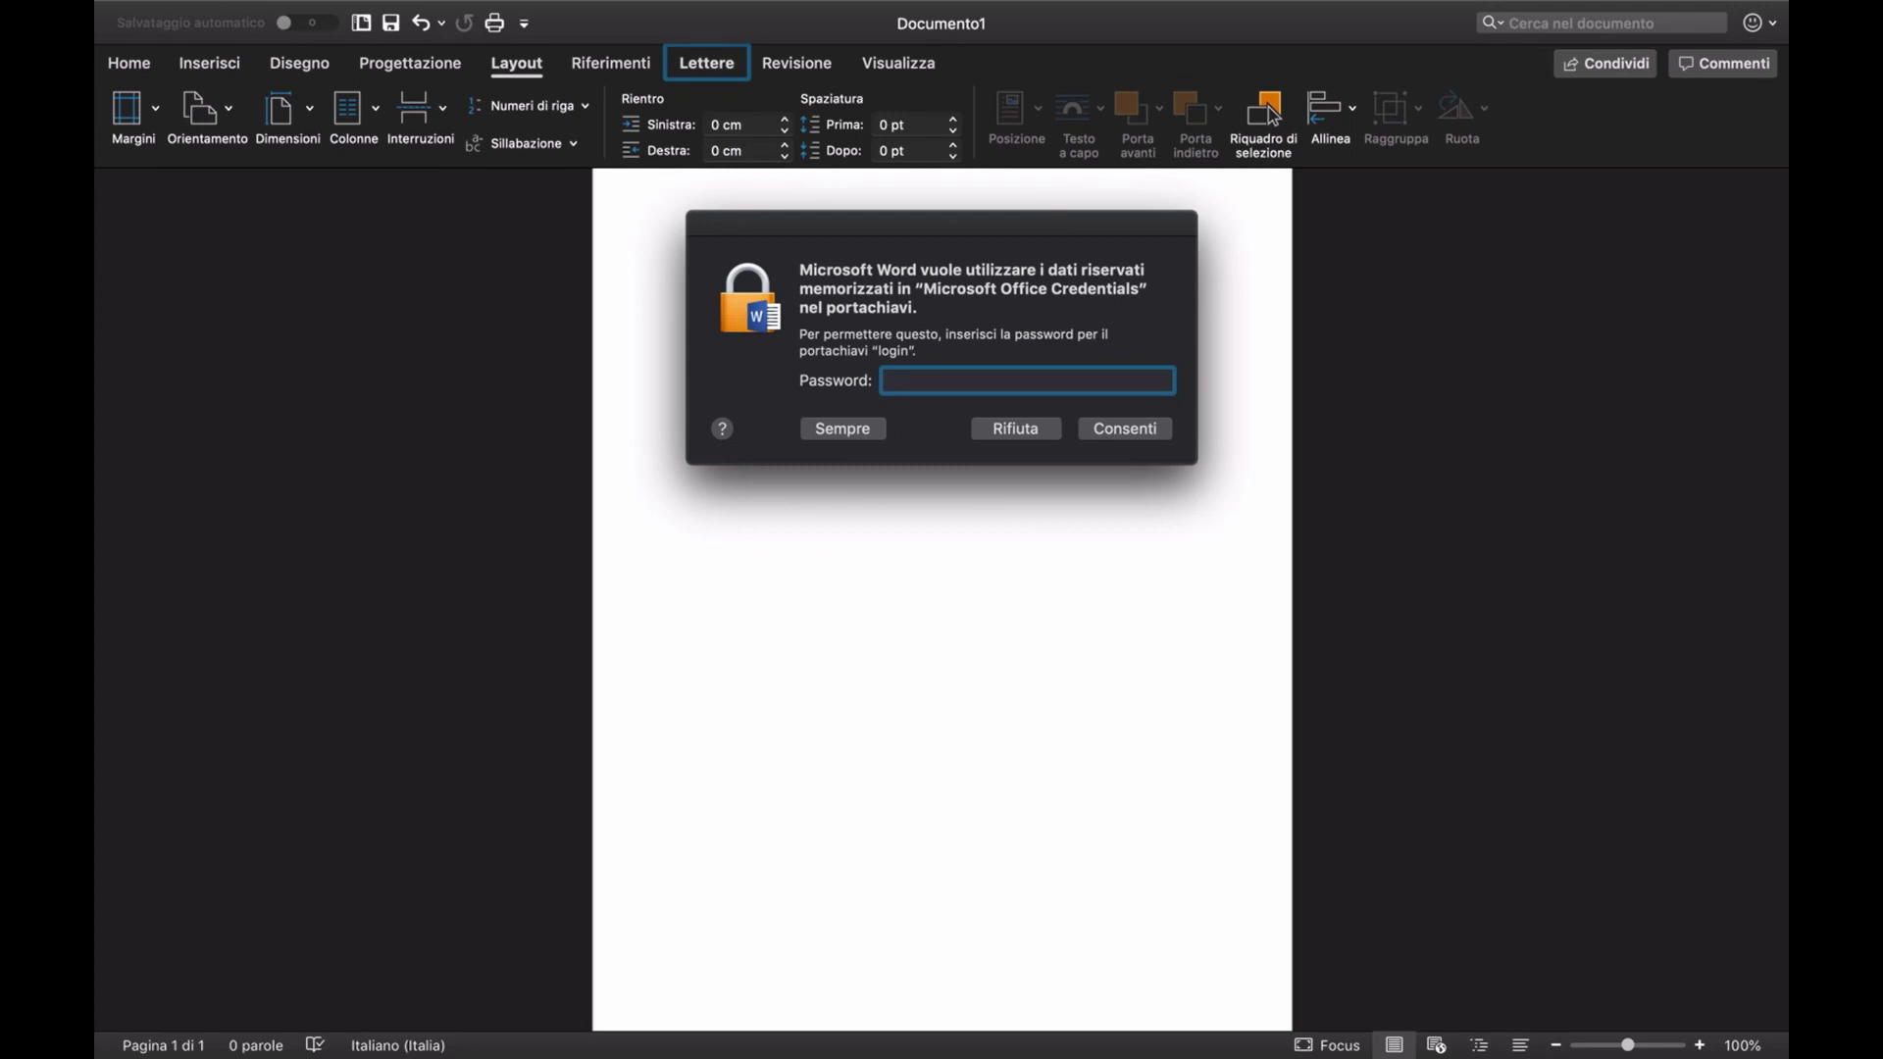
- Reveal the macOS menu bar, browse across File, Modifica and Finestra, then open File
{"action": "left_click", "coordinate": [127, 13]}
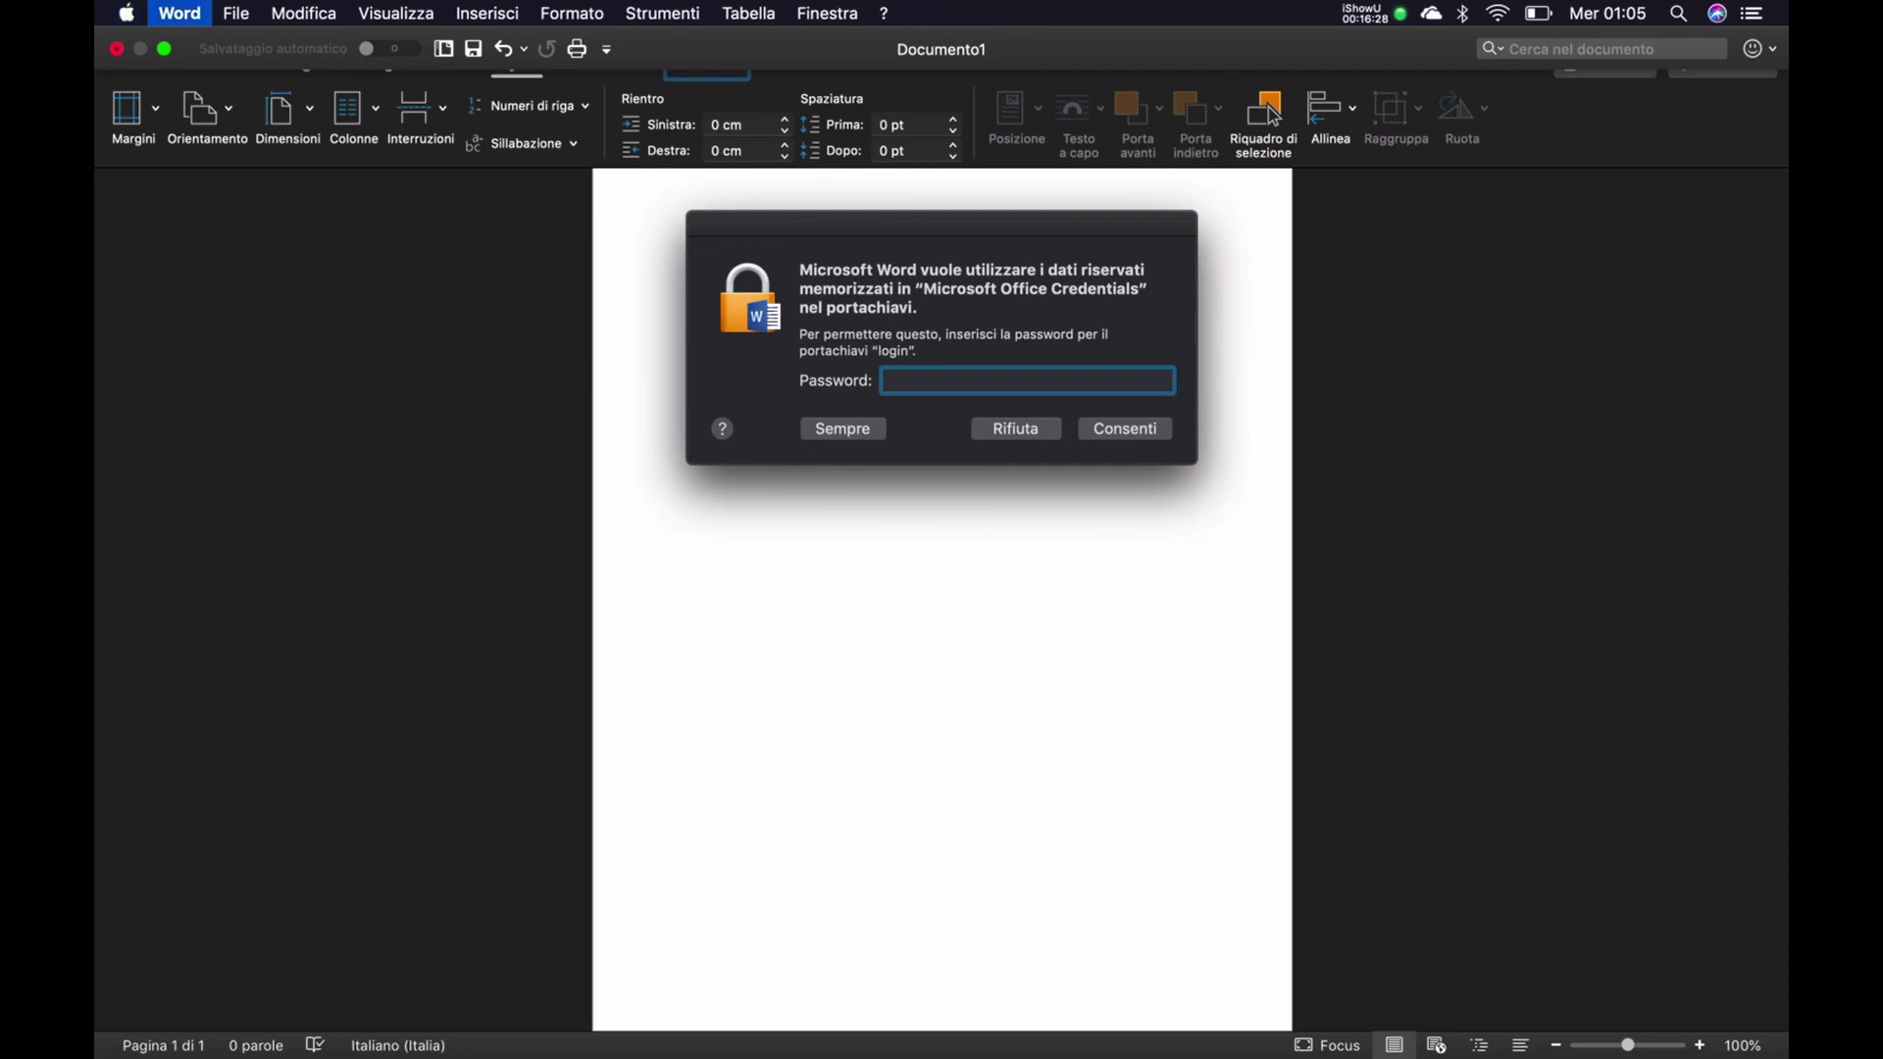
{"action": "key", "text": "Right"}
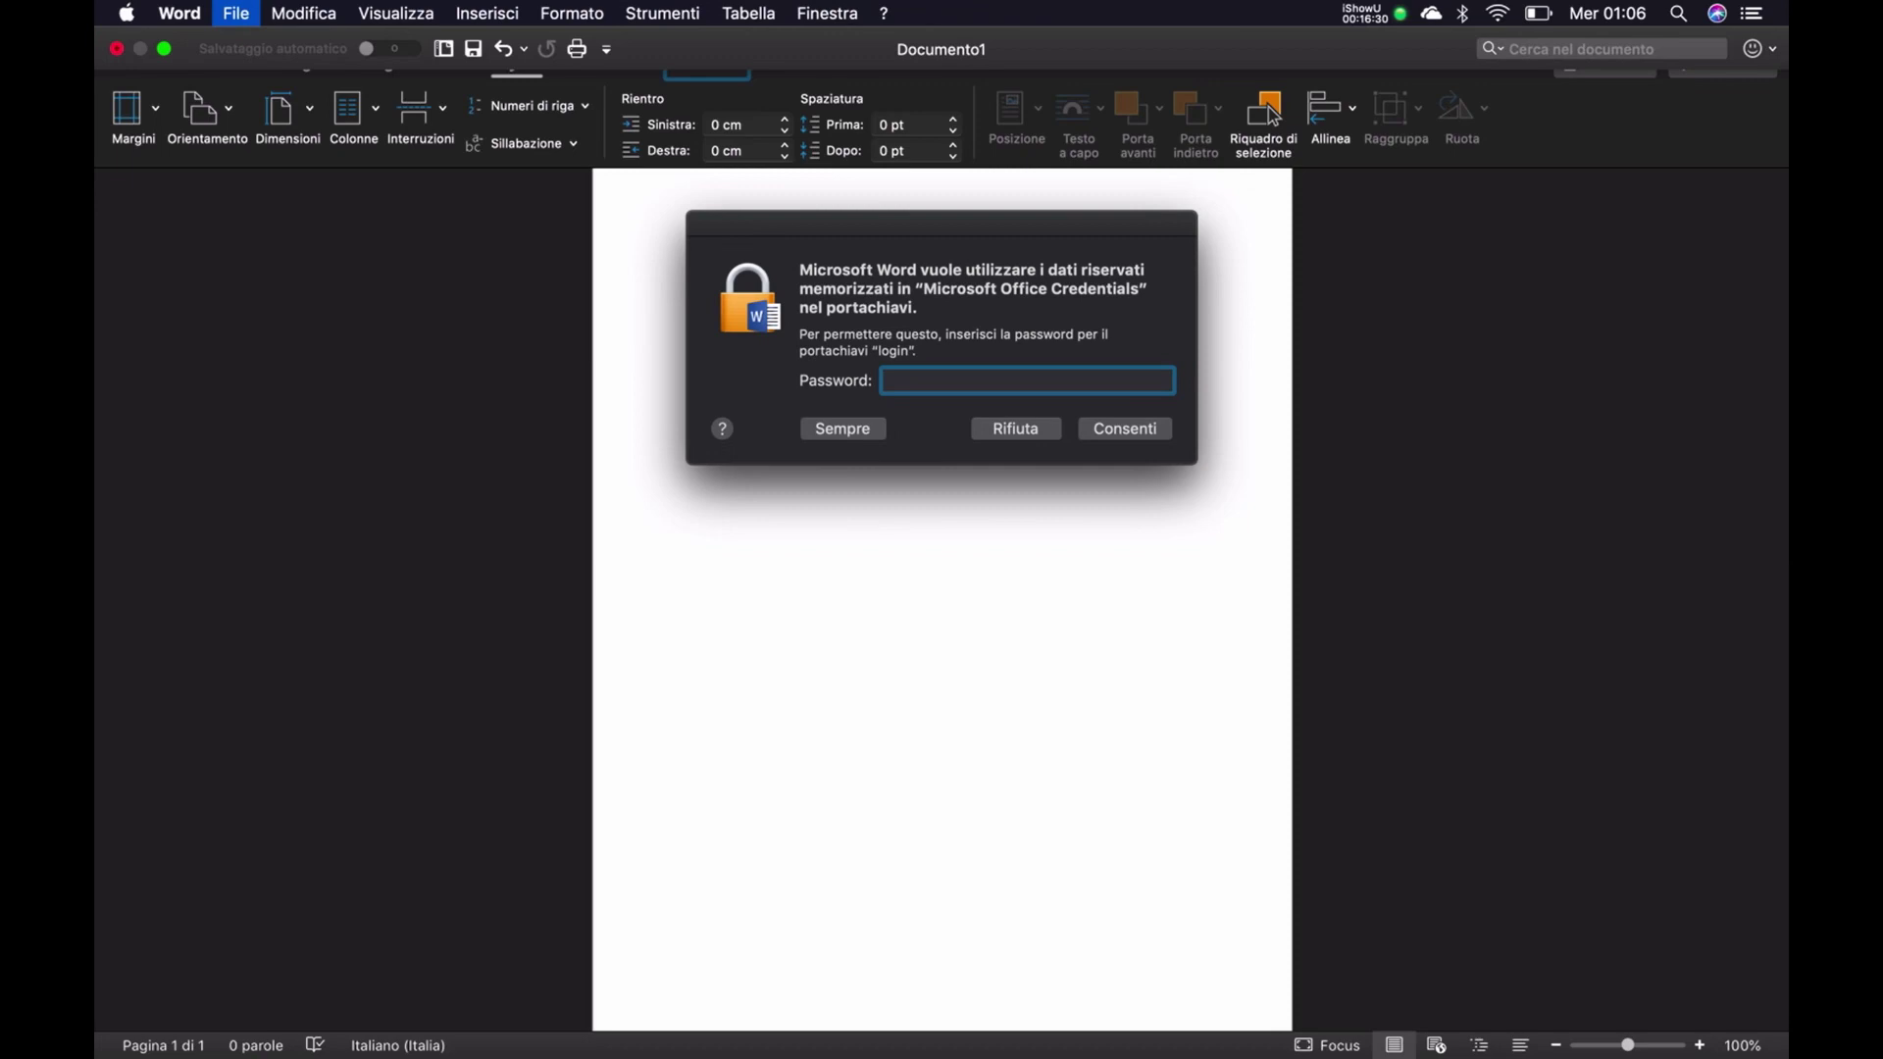
{"action": "key", "text": "Right"}
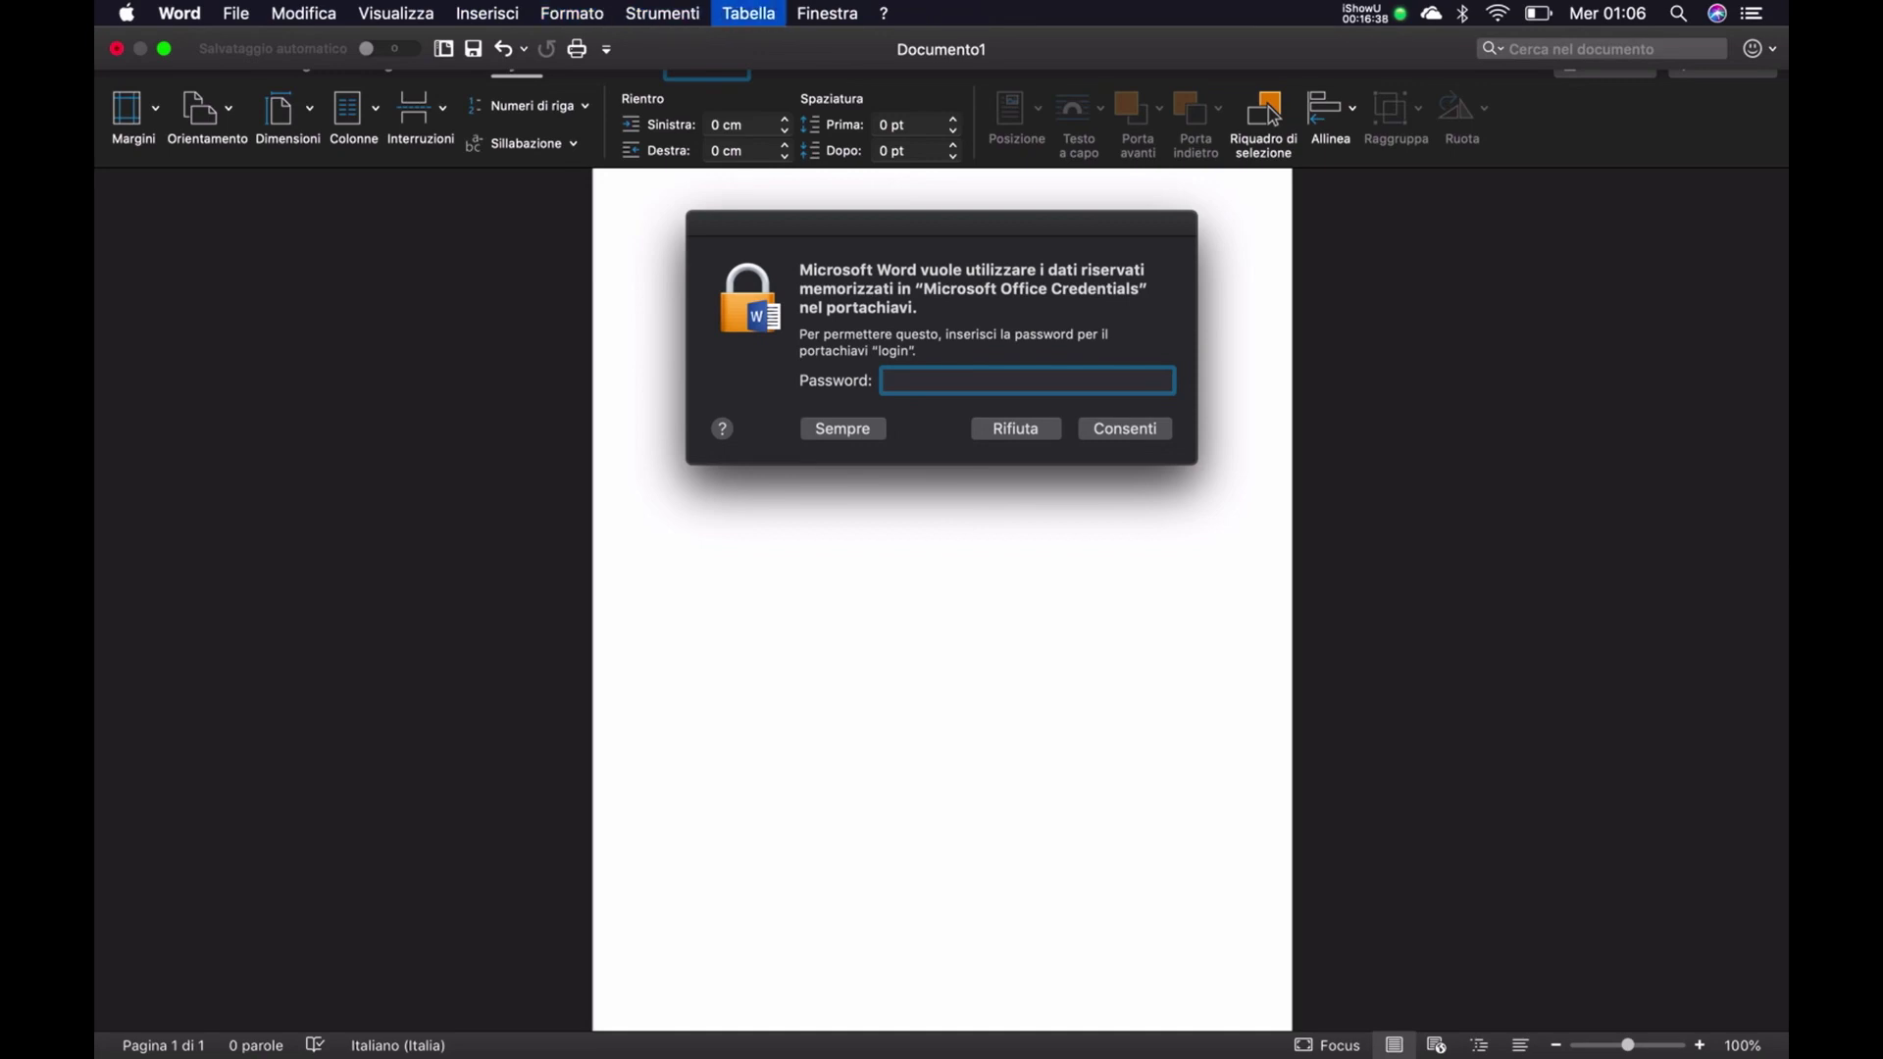
{"action": "key", "text": "Right"}
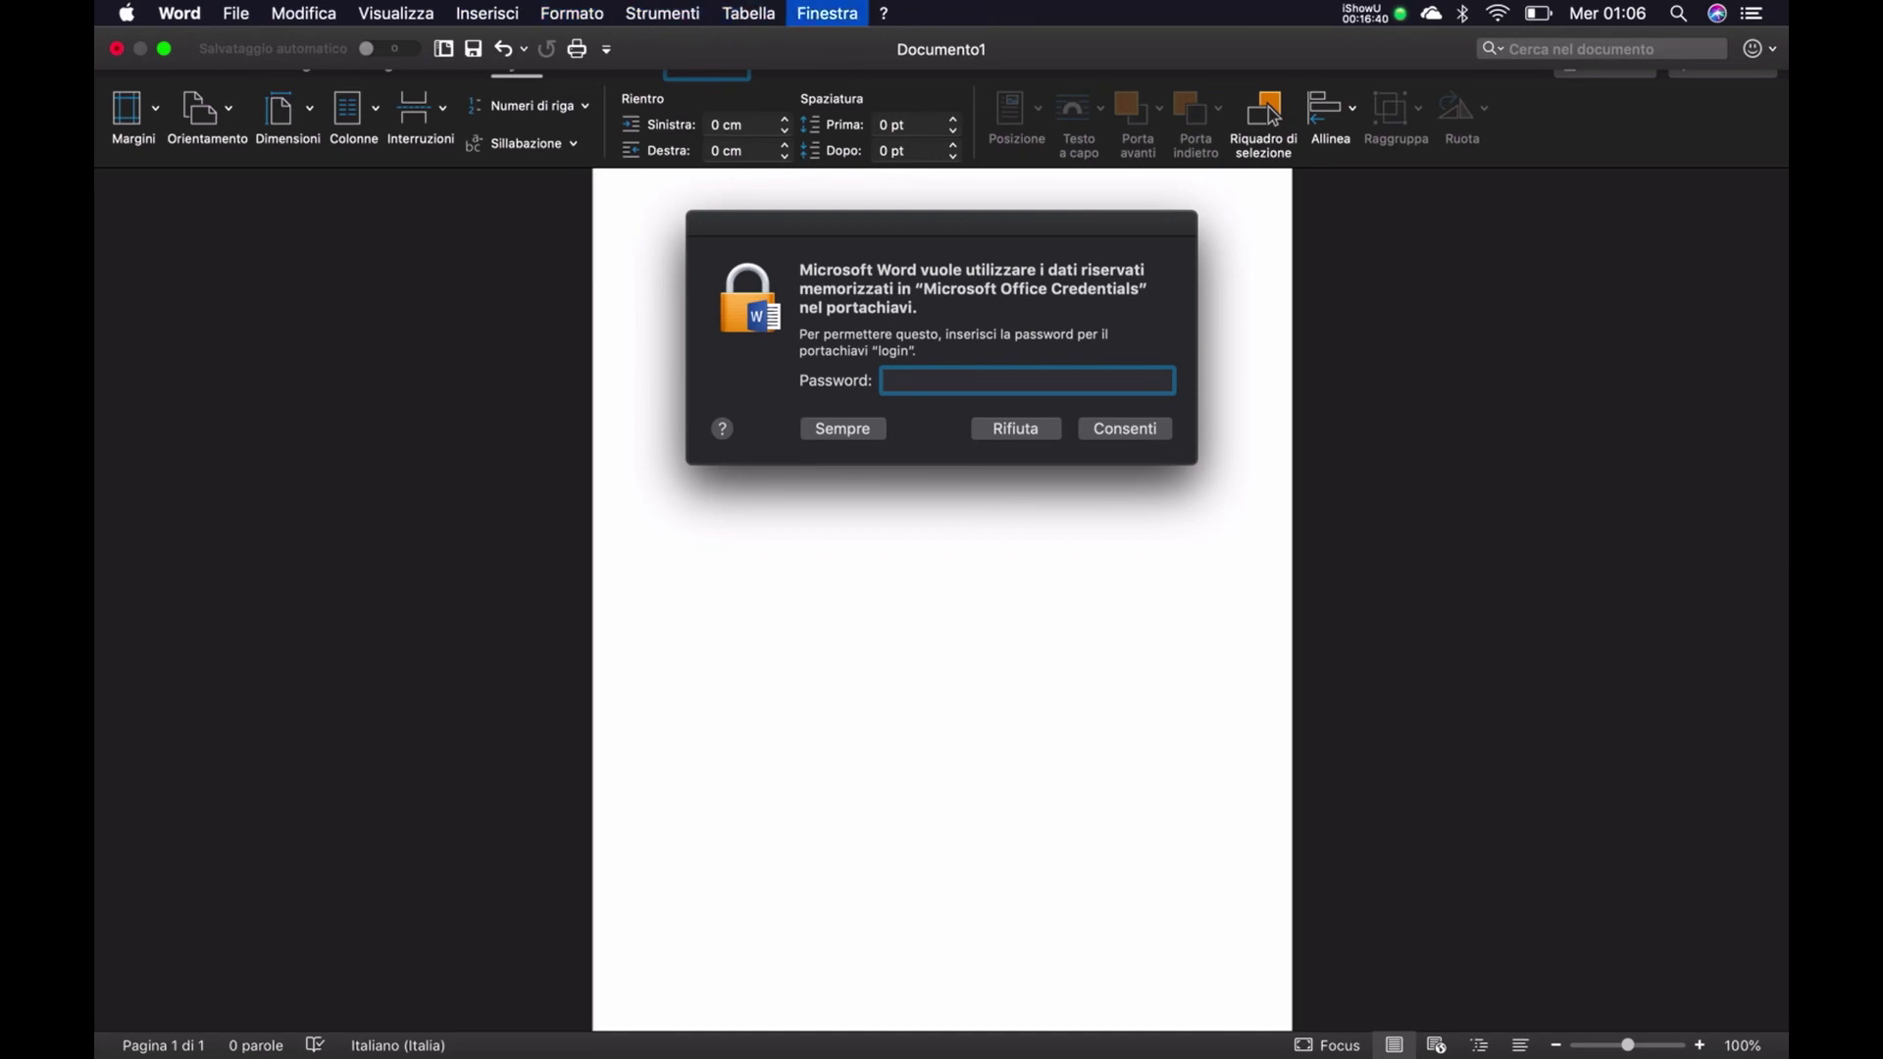
{"action": "key", "text": "Left"}
{"action": "key", "text": "Left"}
{"action": "key", "text": "Left"}
{"action": "key", "text": "Left"}
{"action": "key", "text": "Left"}
{"action": "key", "text": "Left"}
{"action": "key", "text": "Left"}
{"action": "key", "text": "Down"}
{"action": "key", "text": "Down"}
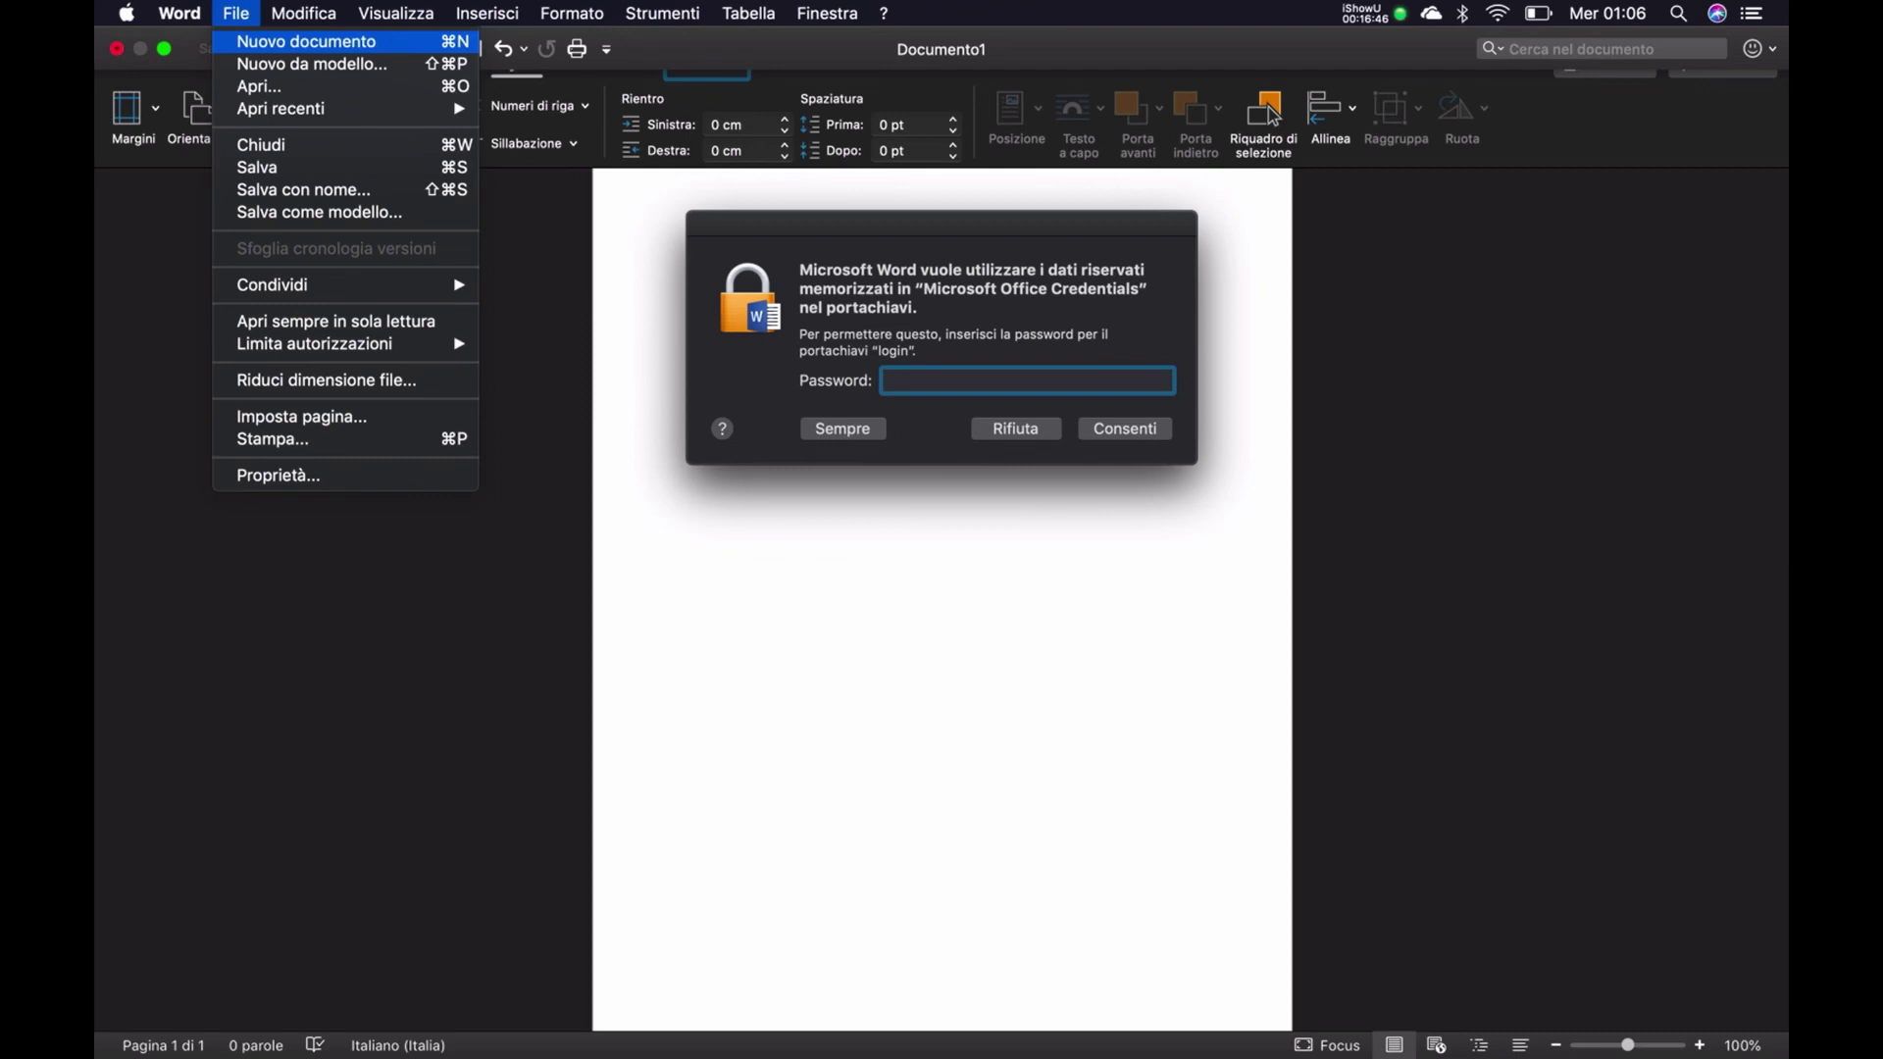
- Move down the File menu to Condividi and expand it to reach Inviare documento
{"action": "key", "text": "Down"}
{"action": "key", "text": "Down"}
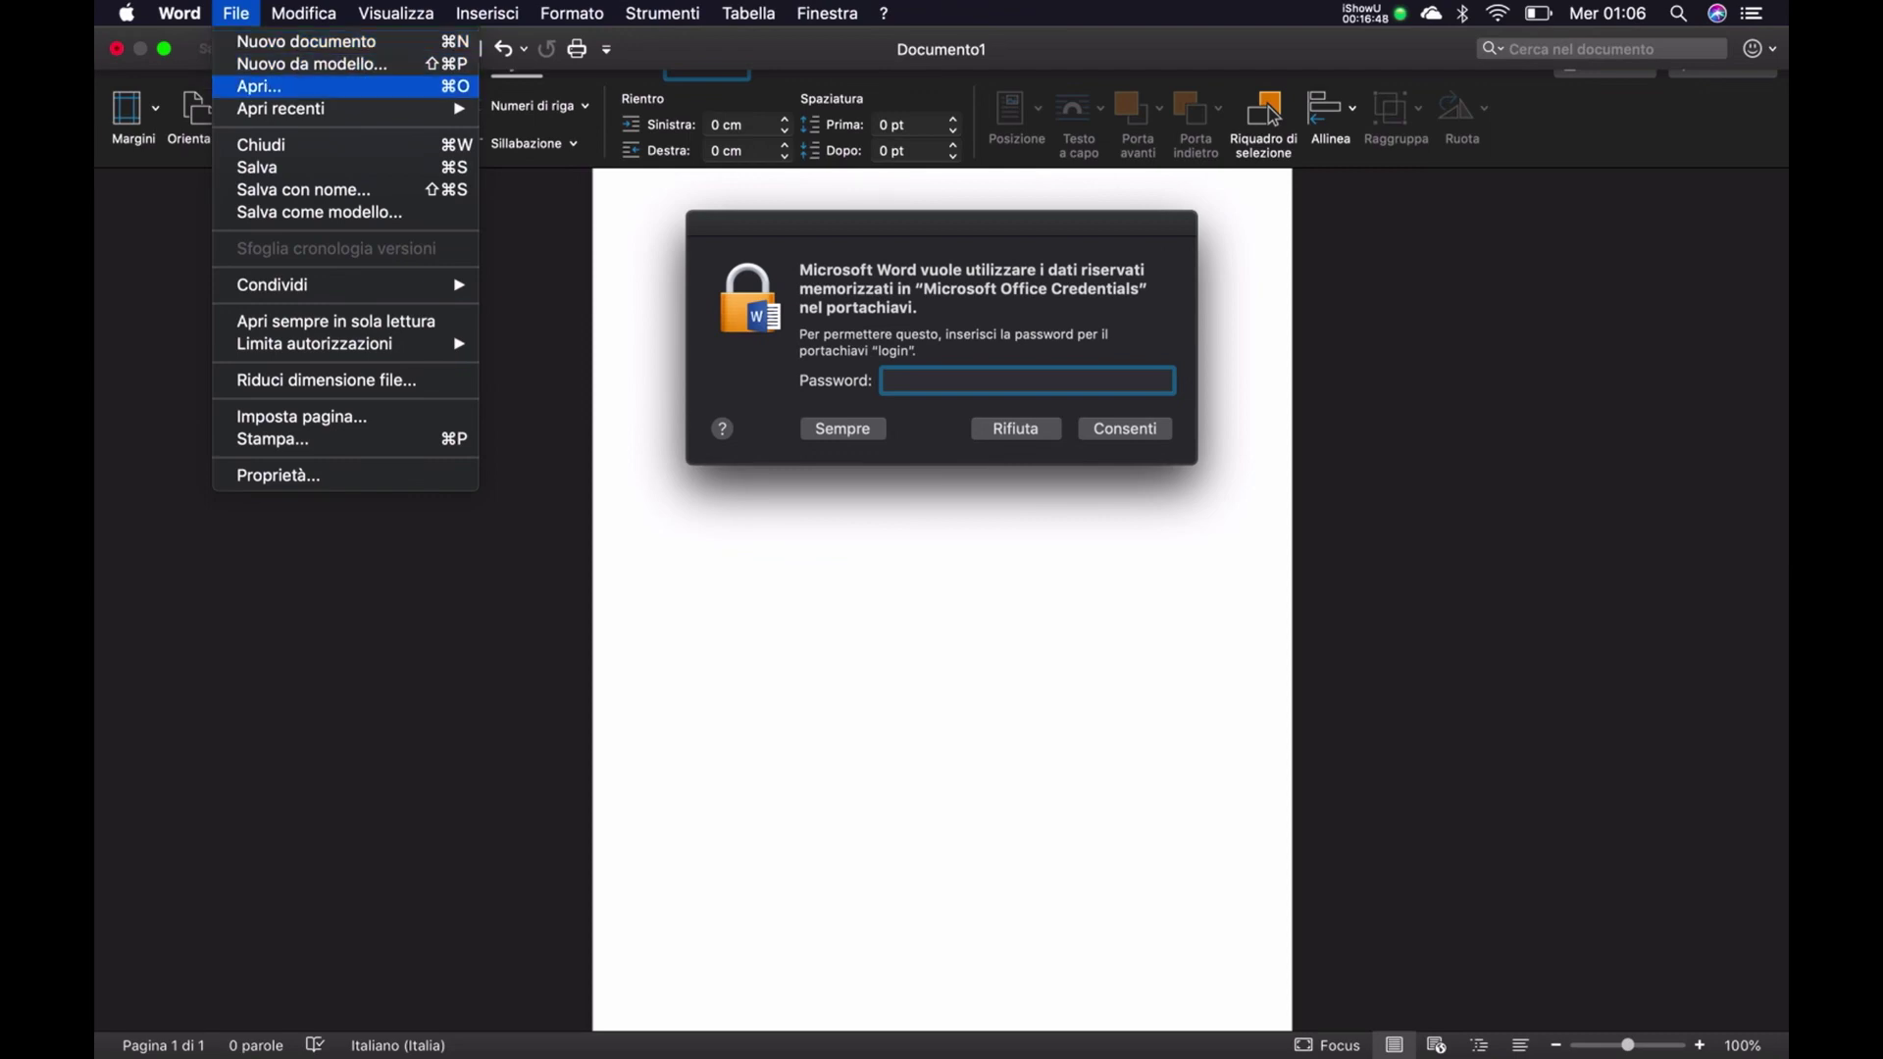
{"action": "key", "text": "Down"}
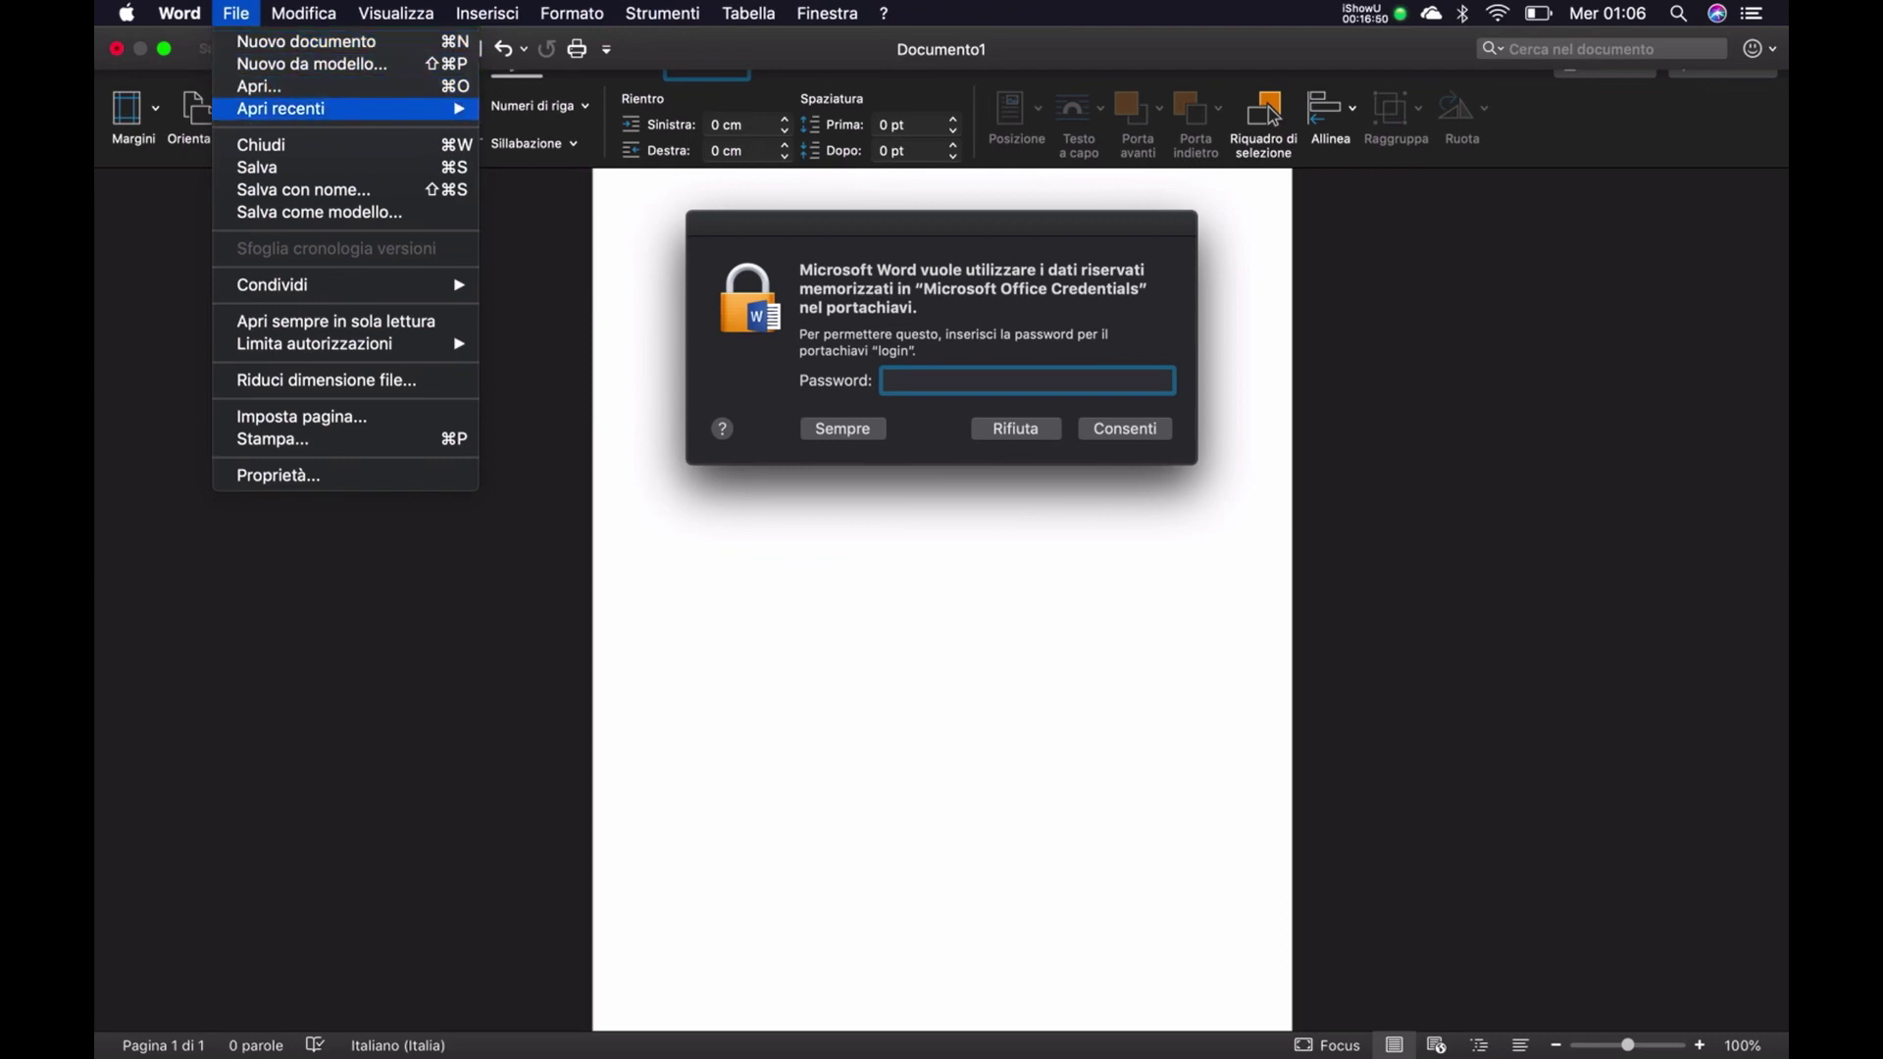
{"action": "key", "text": "Down"}
{"action": "key", "text": "Down"}
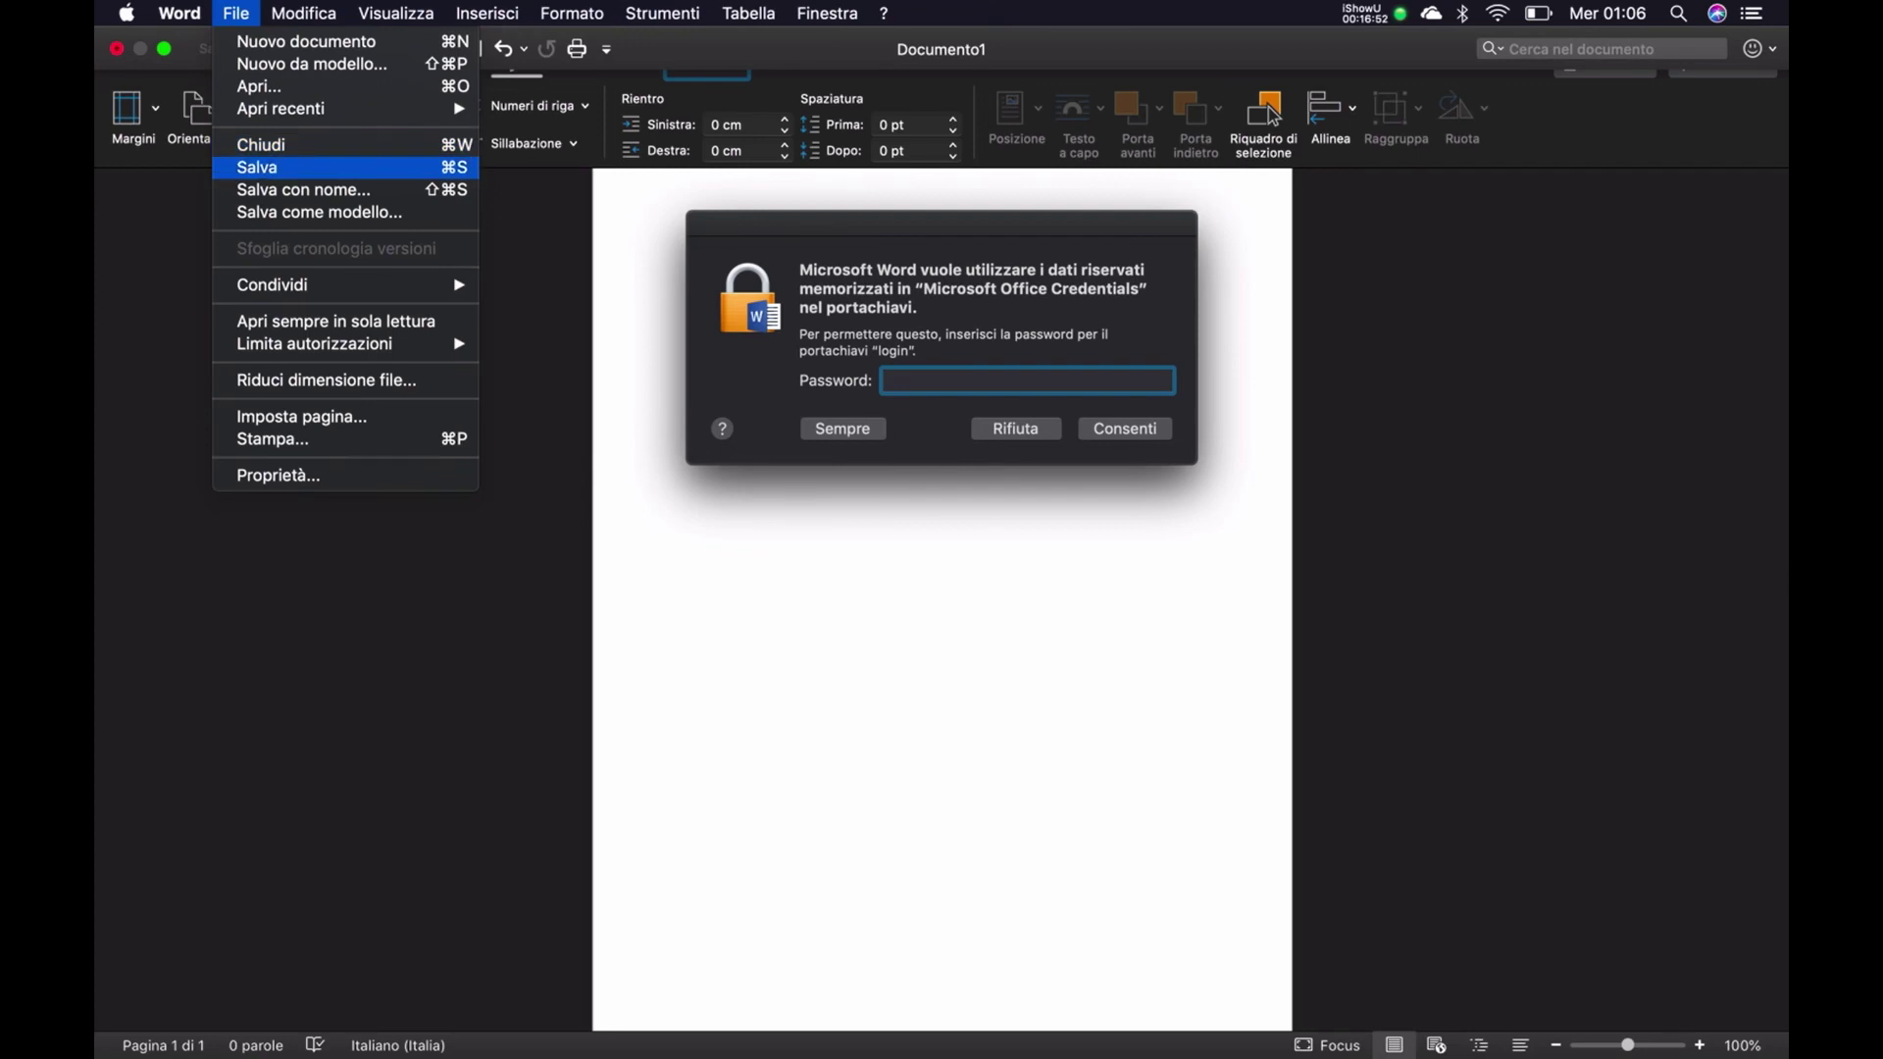
{"action": "key", "text": "Down"}
{"action": "key", "text": "Down"}
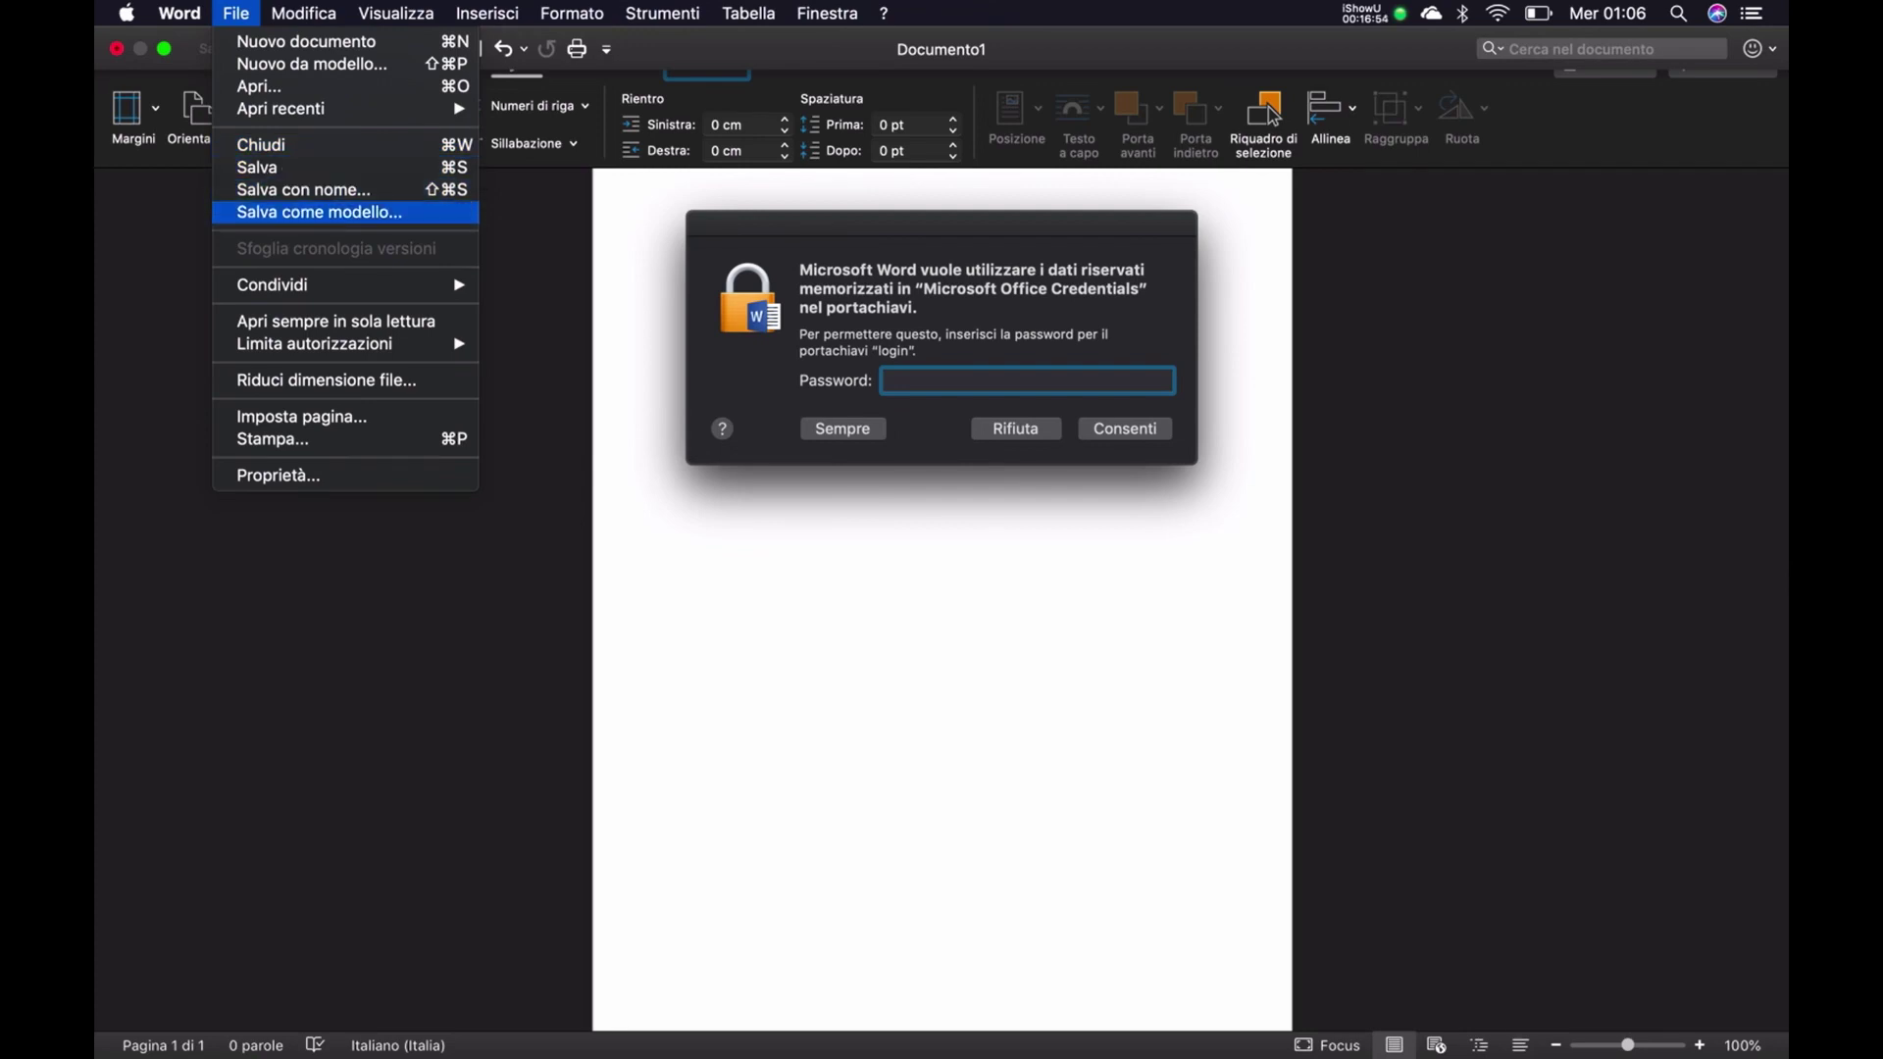
{"action": "key", "text": "Down"}
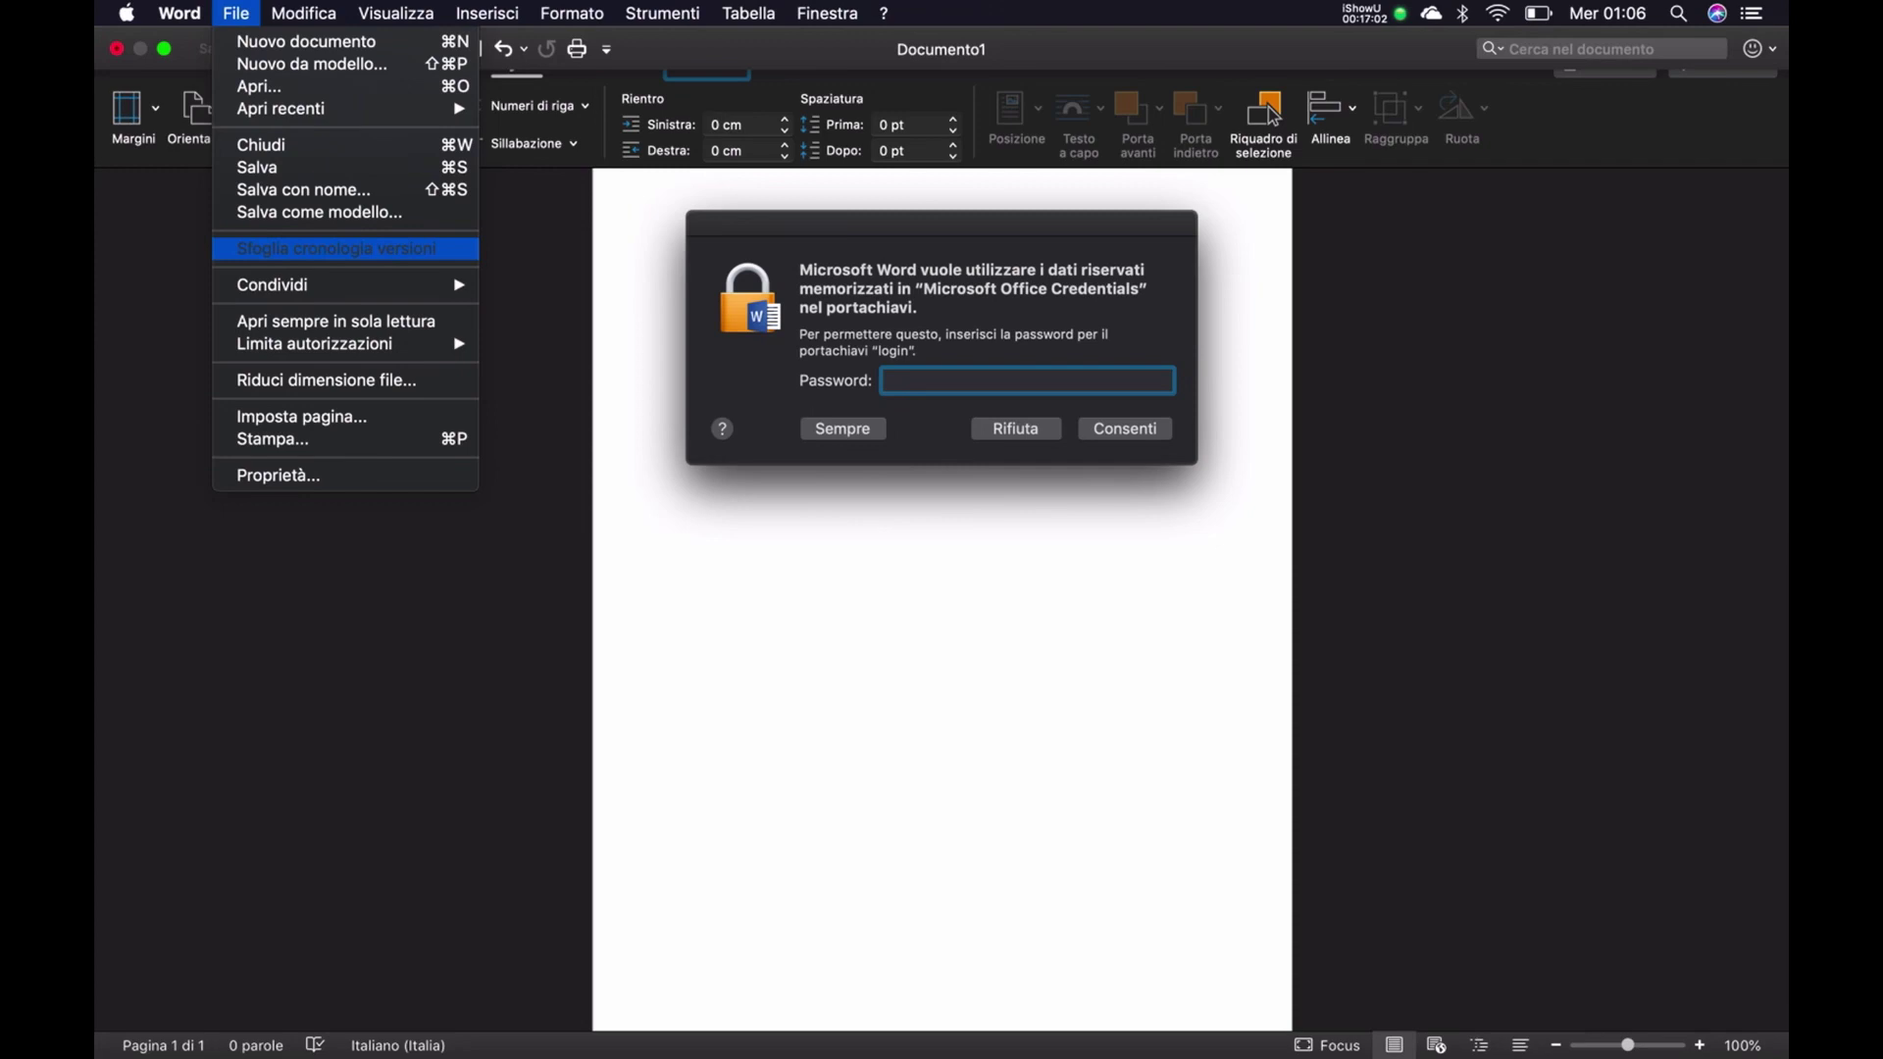
{"action": "key", "text": "Down"}
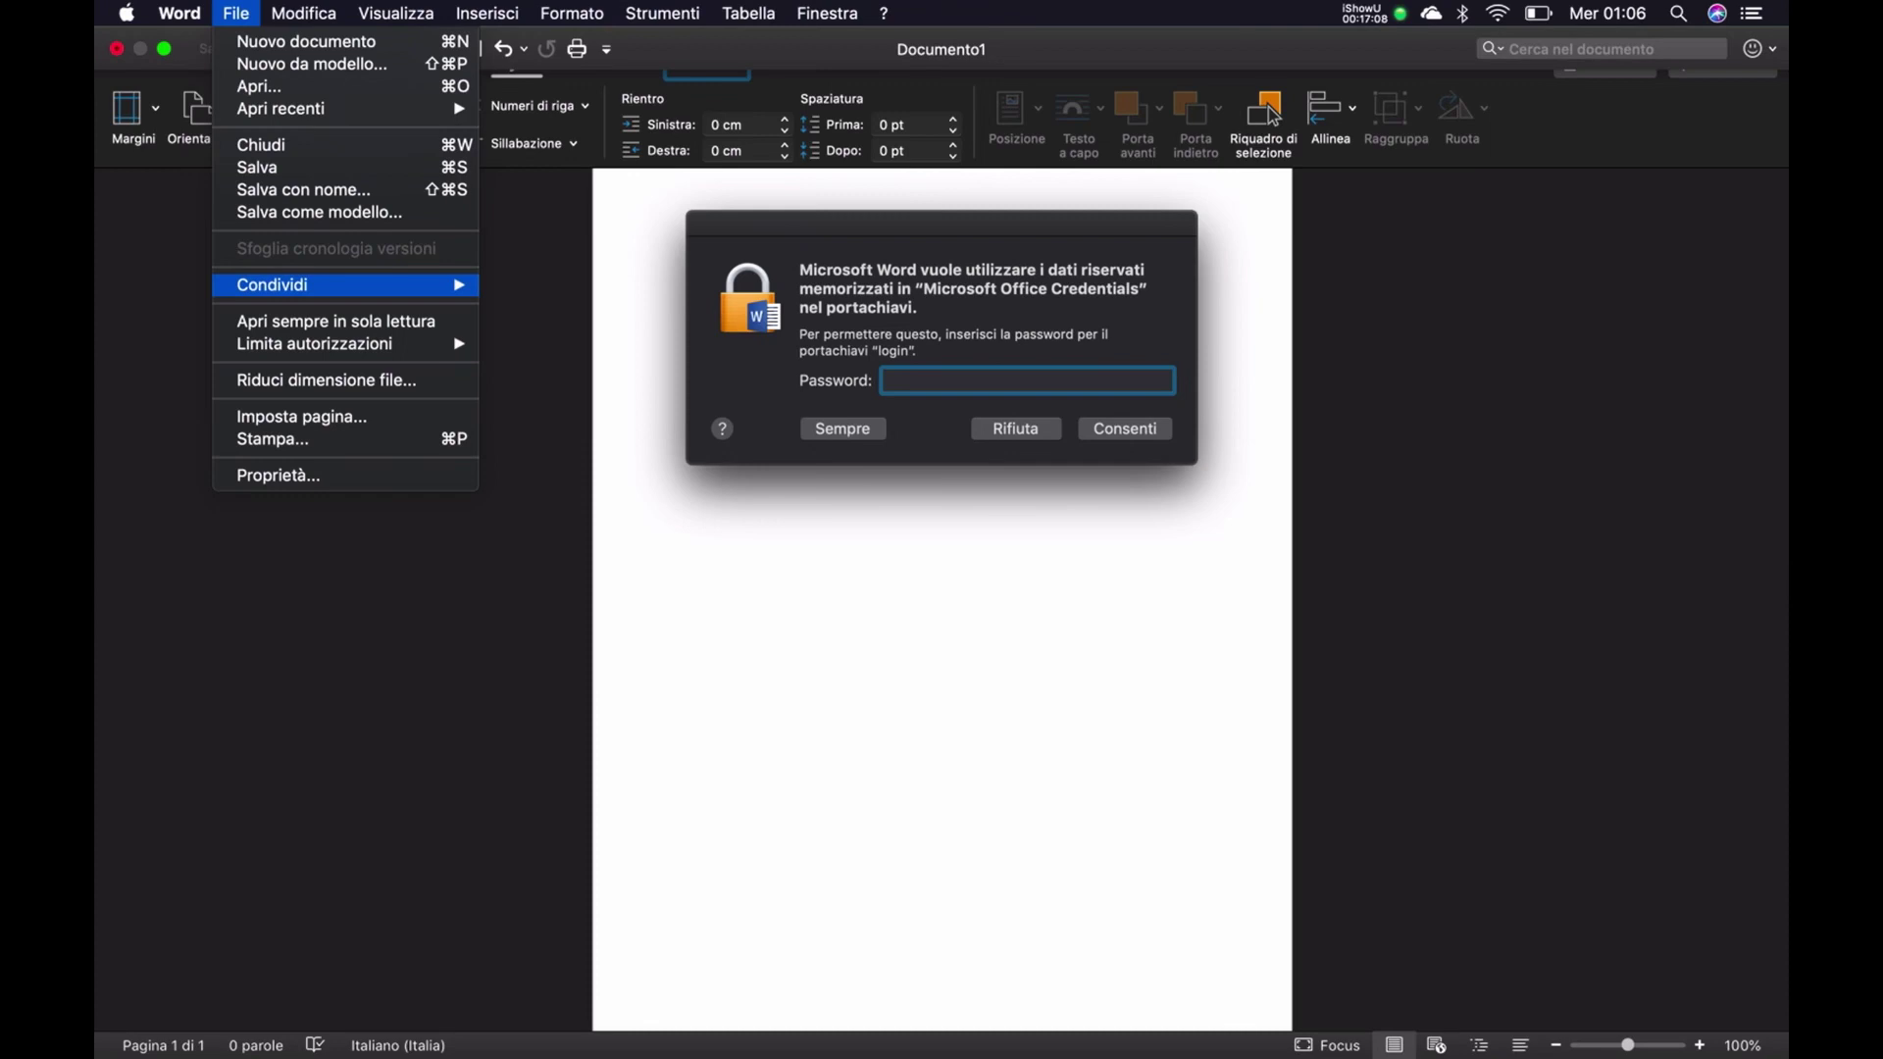
{"action": "key", "text": "Right"}
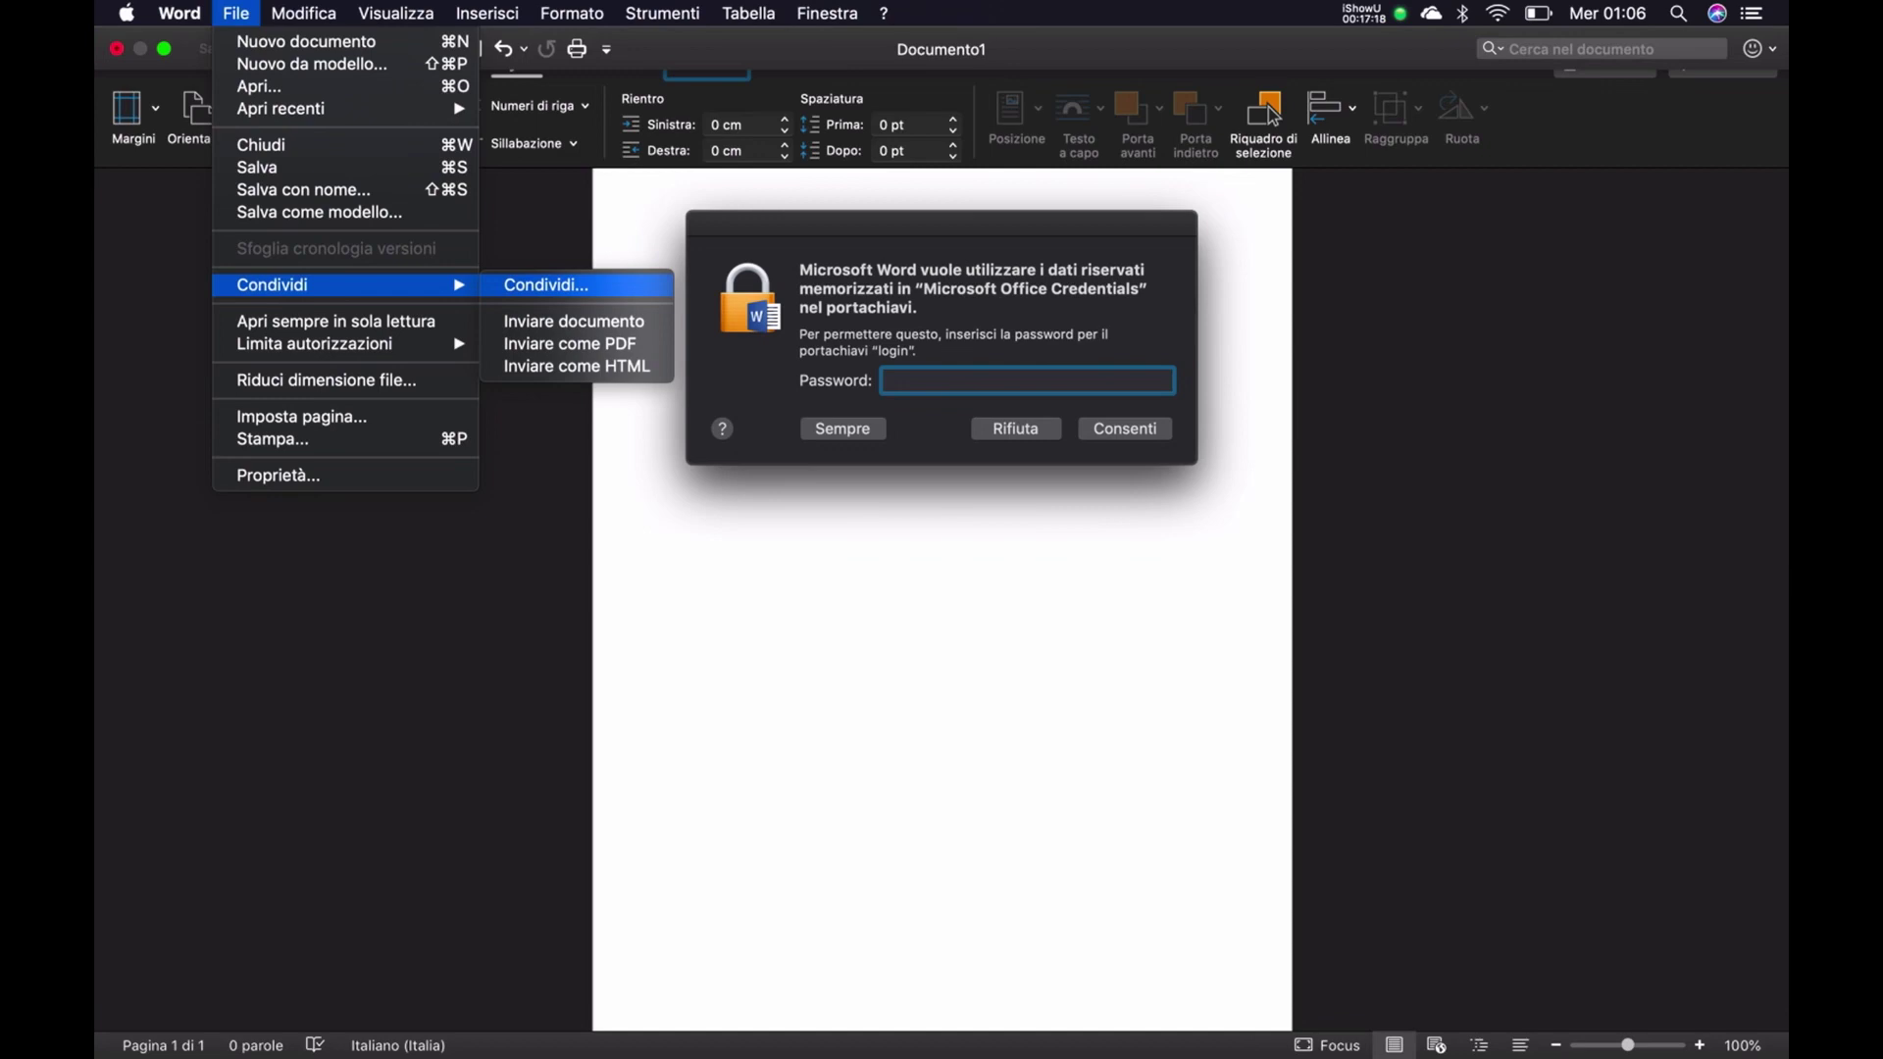
{"action": "key", "text": "Down"}
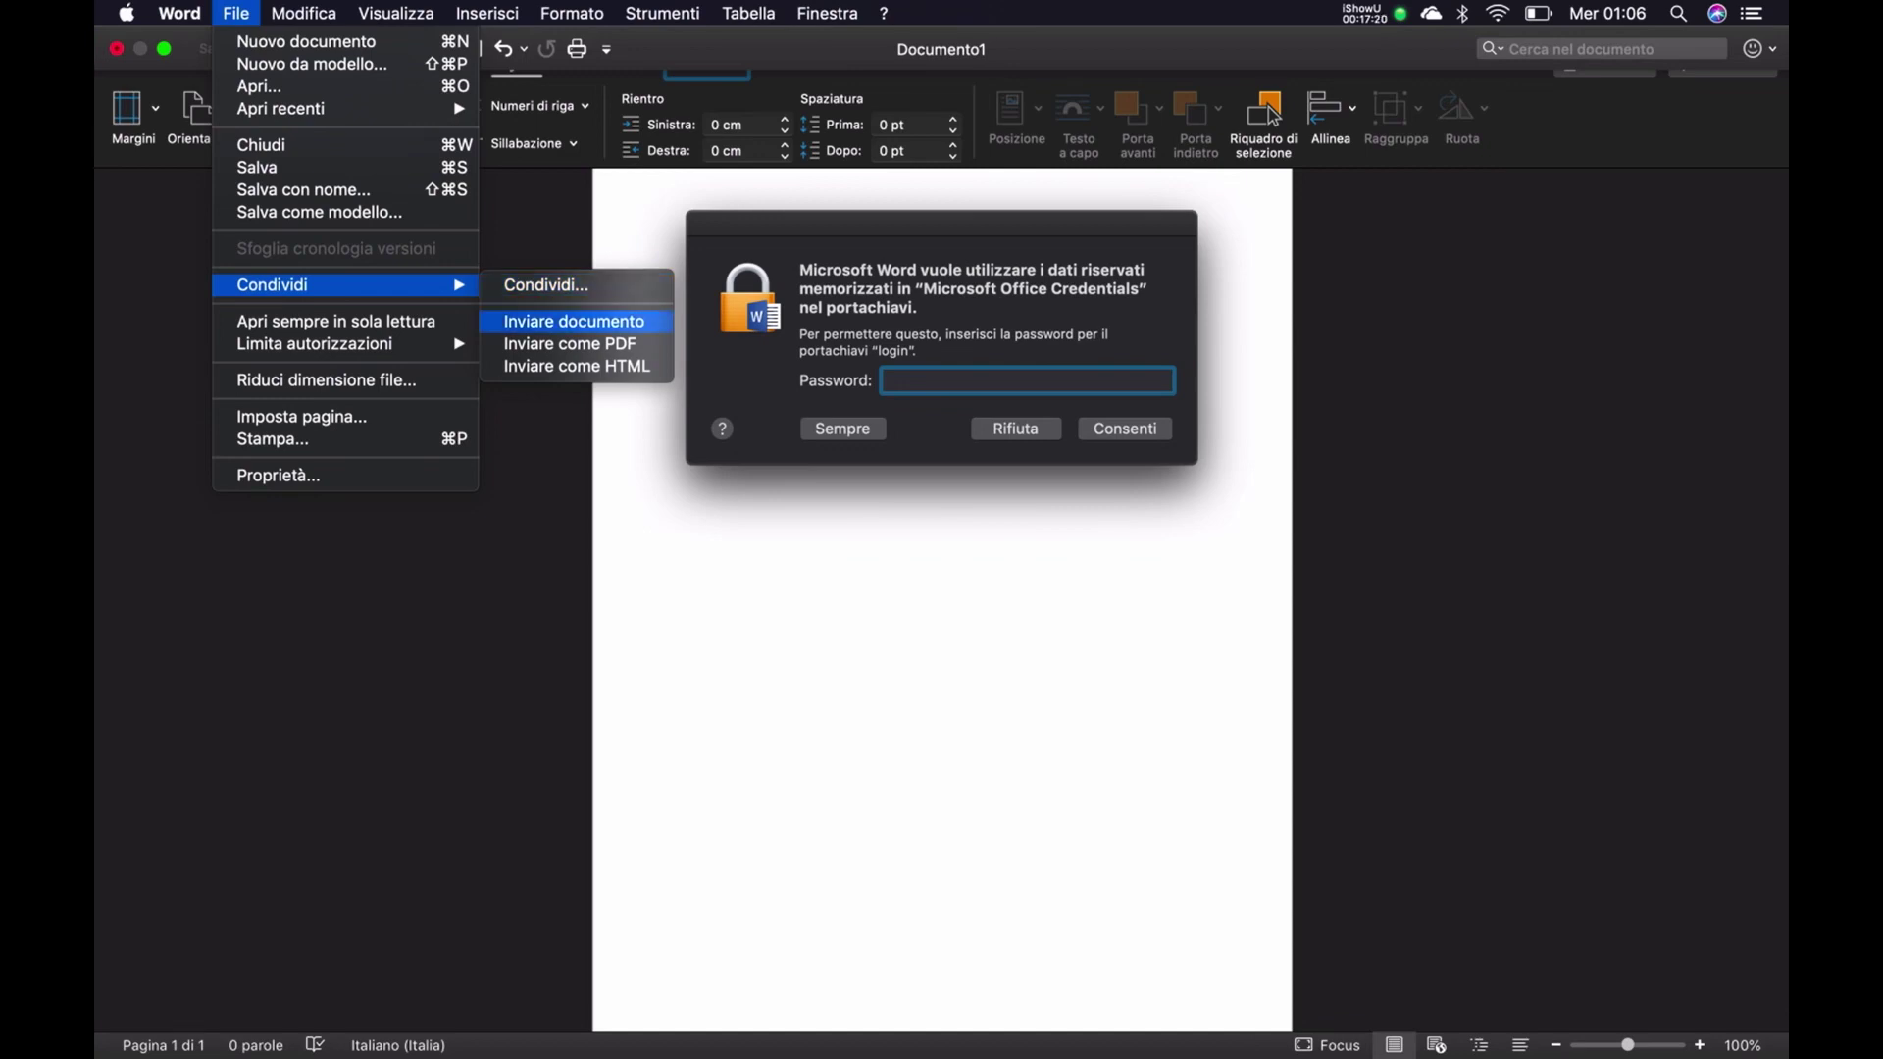
- Browse the PDF and HTML sending options, then close the Condividi submenu
{"action": "key", "text": "Down"}
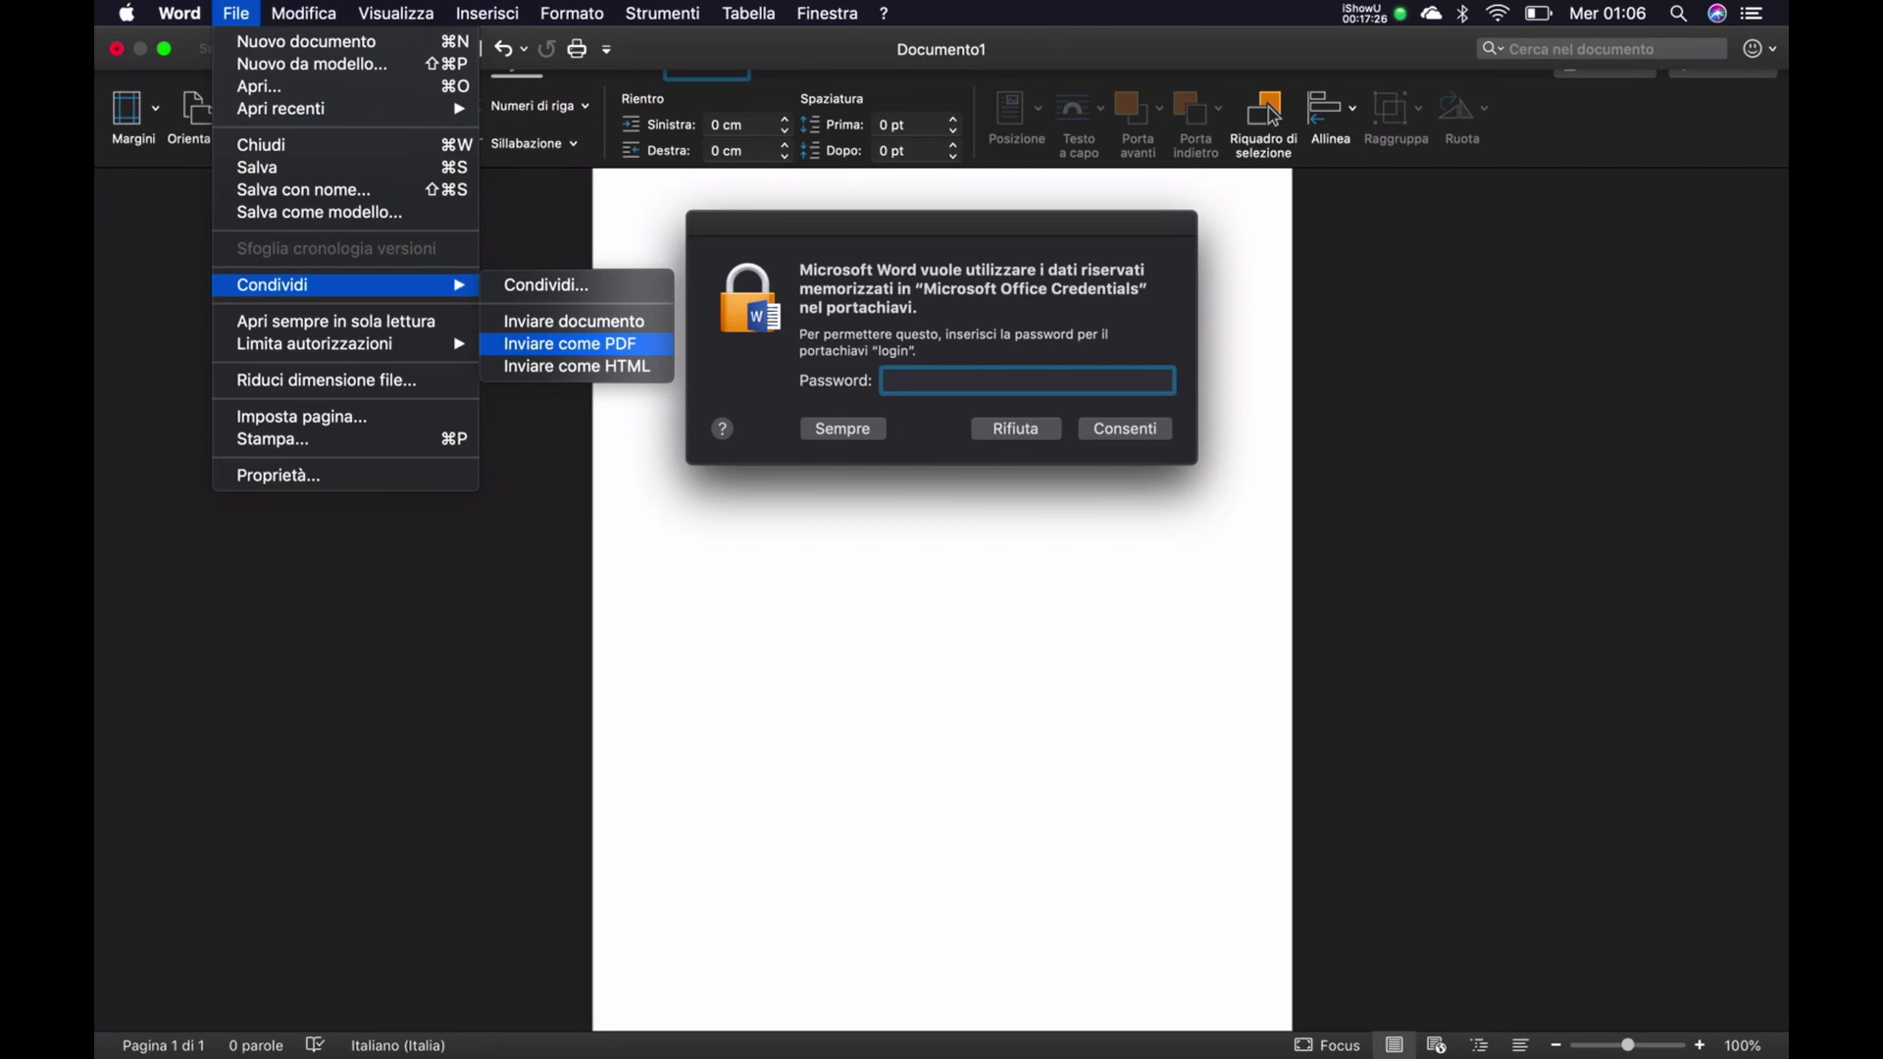
{"action": "key", "text": "Down"}
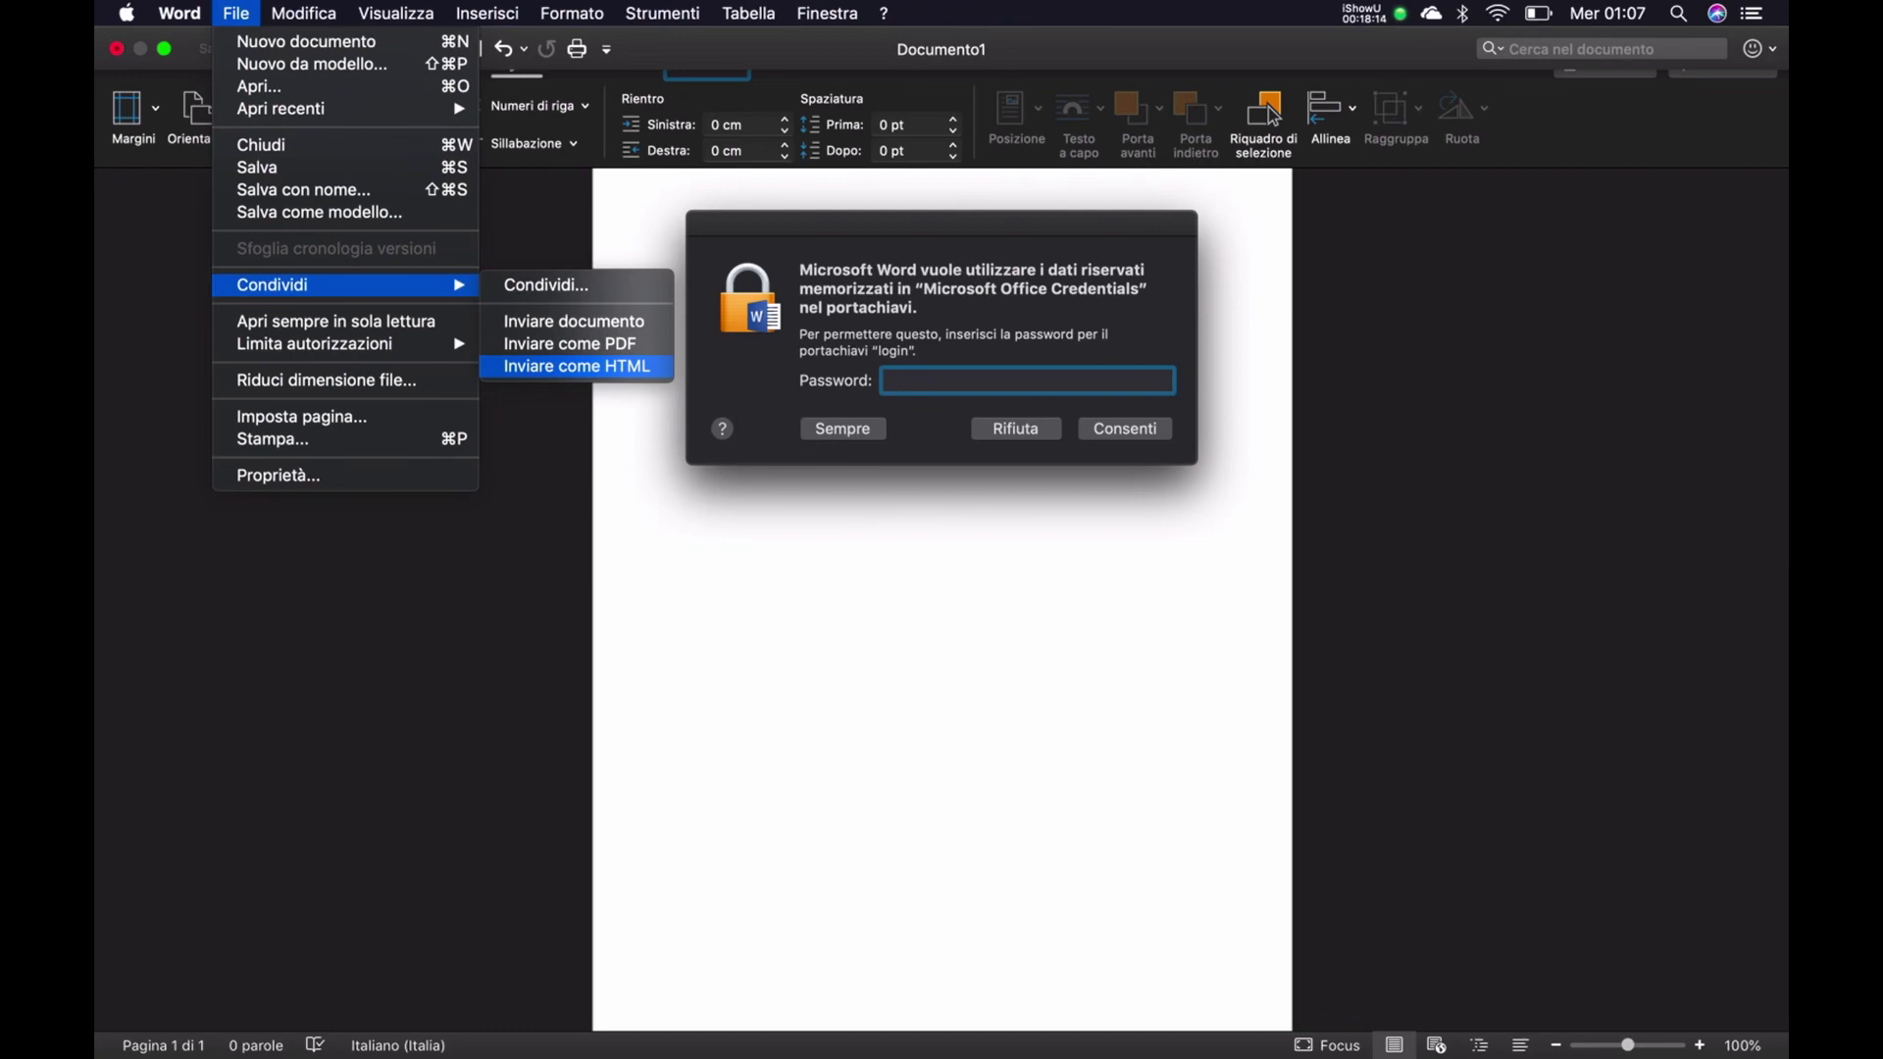
{"action": "key", "text": "Left"}
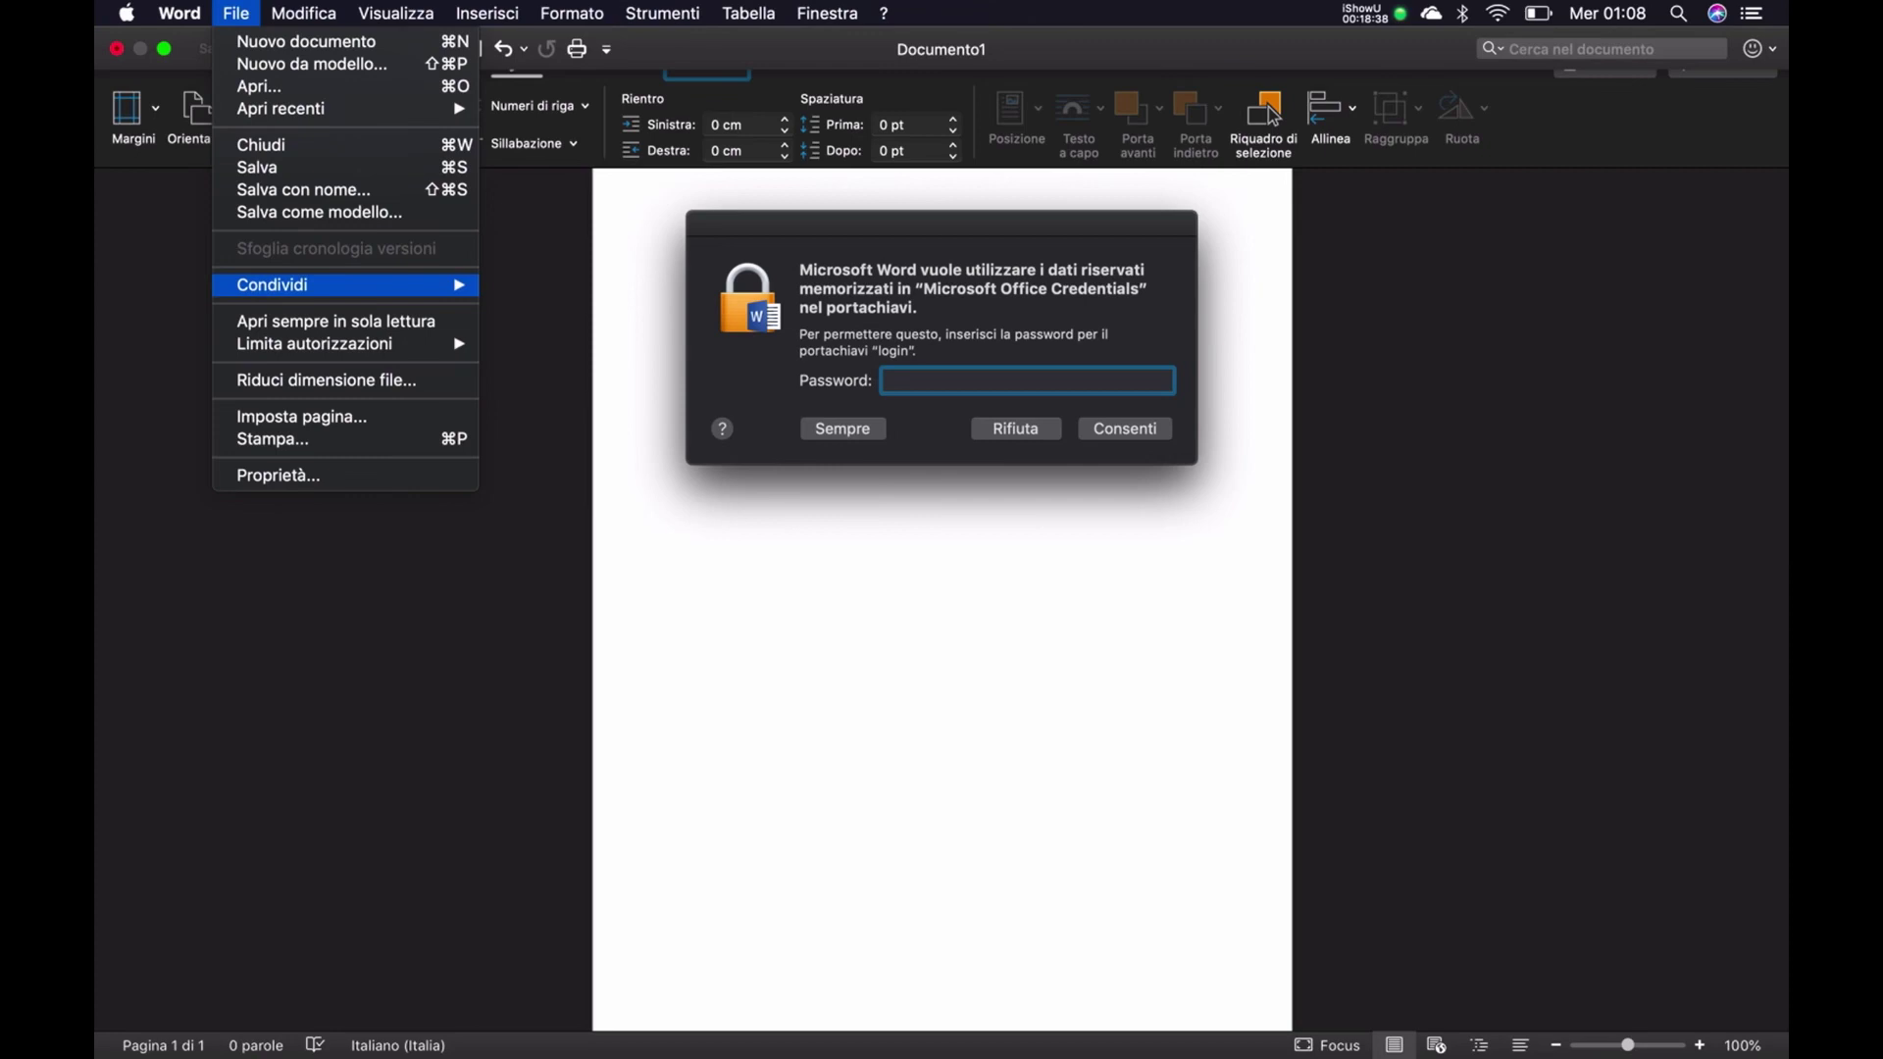
- Browse the read-only, permissions, file size, print and properties commands, then switch to Modifica
{"action": "key", "text": "Down"}
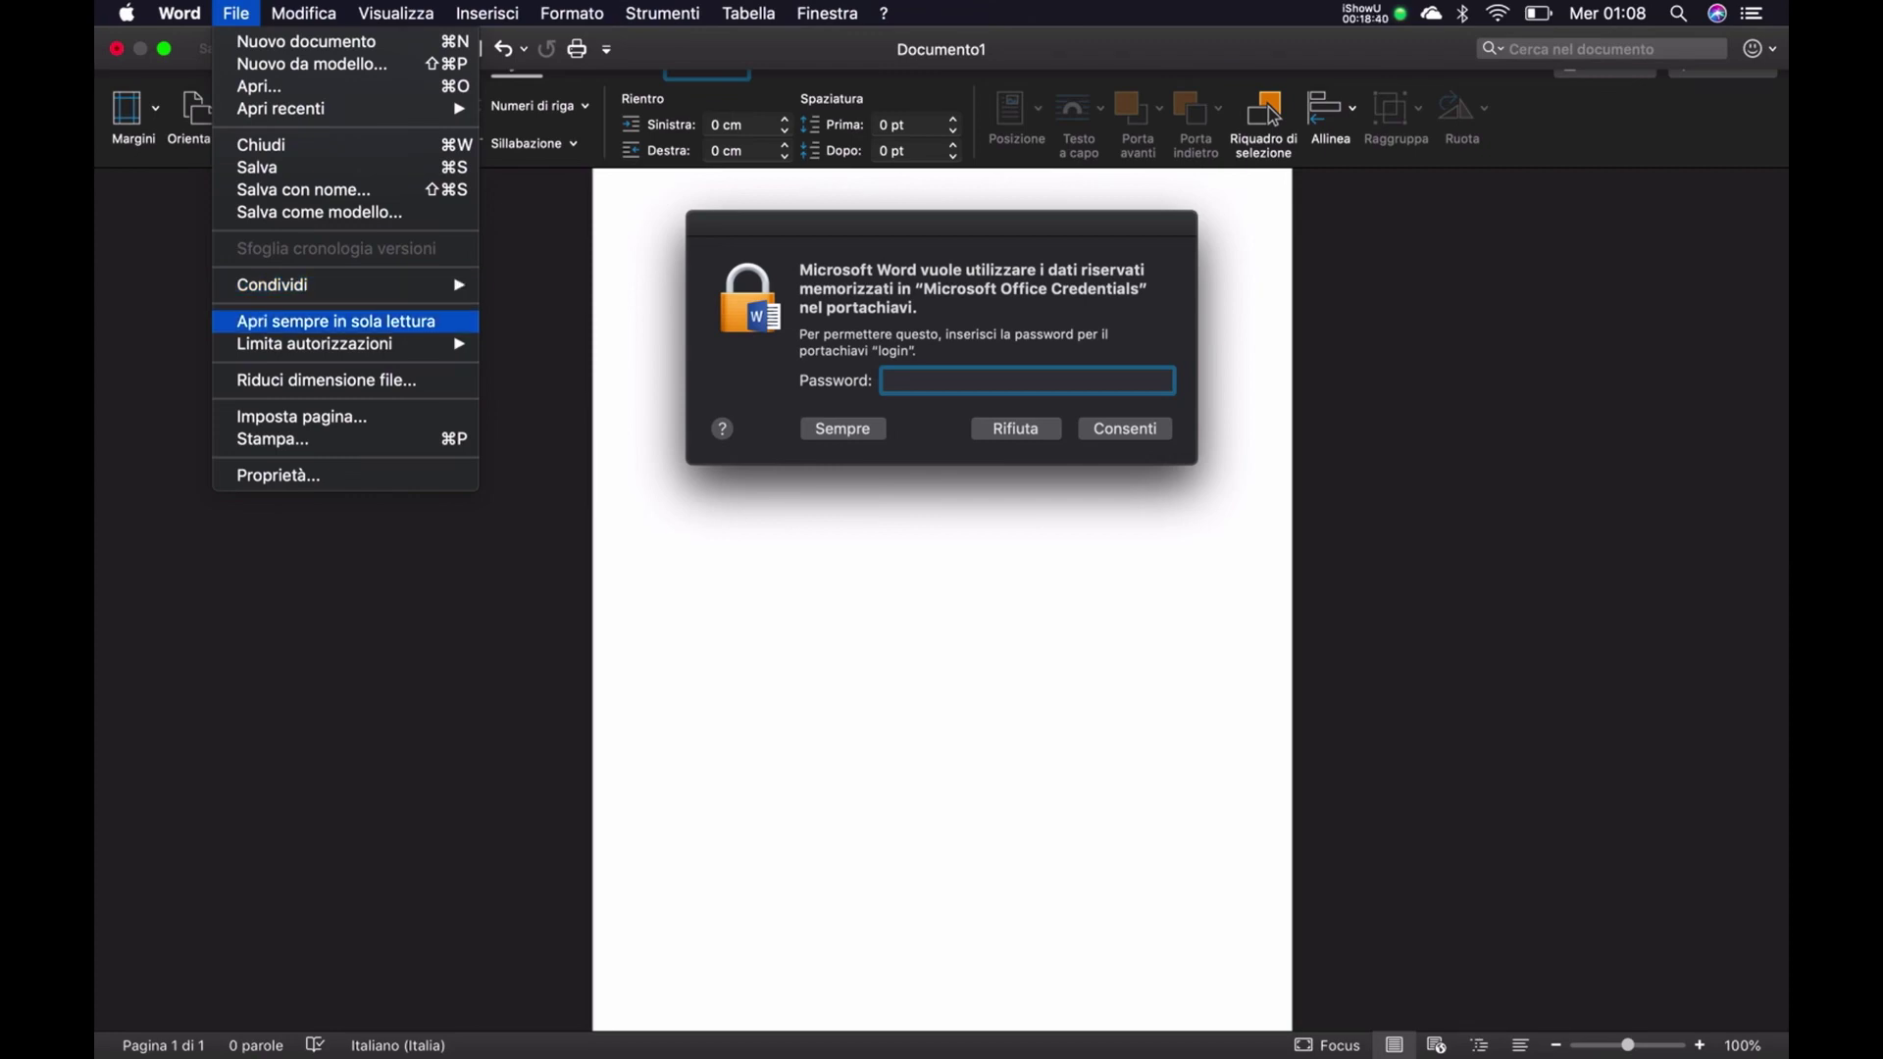
{"action": "key", "text": "Down"}
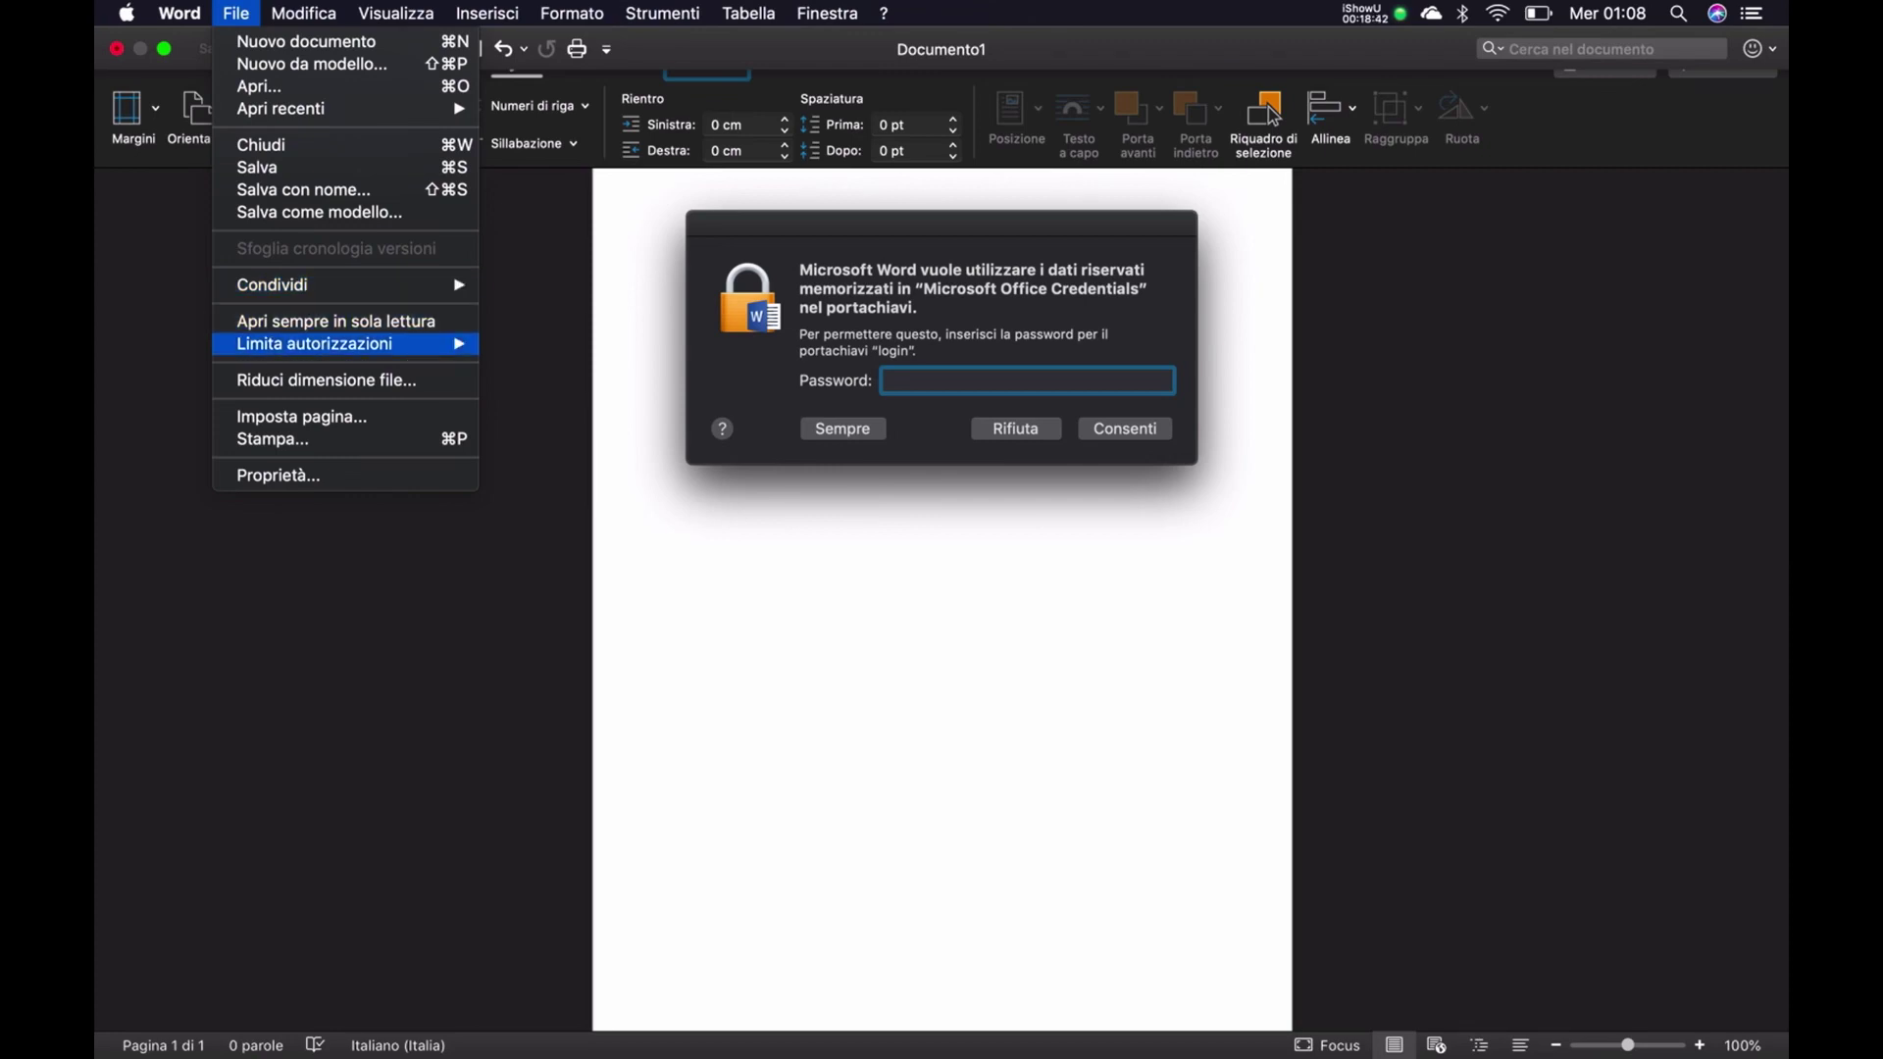
{"action": "key", "text": "Down"}
{"action": "key", "text": "Down"}
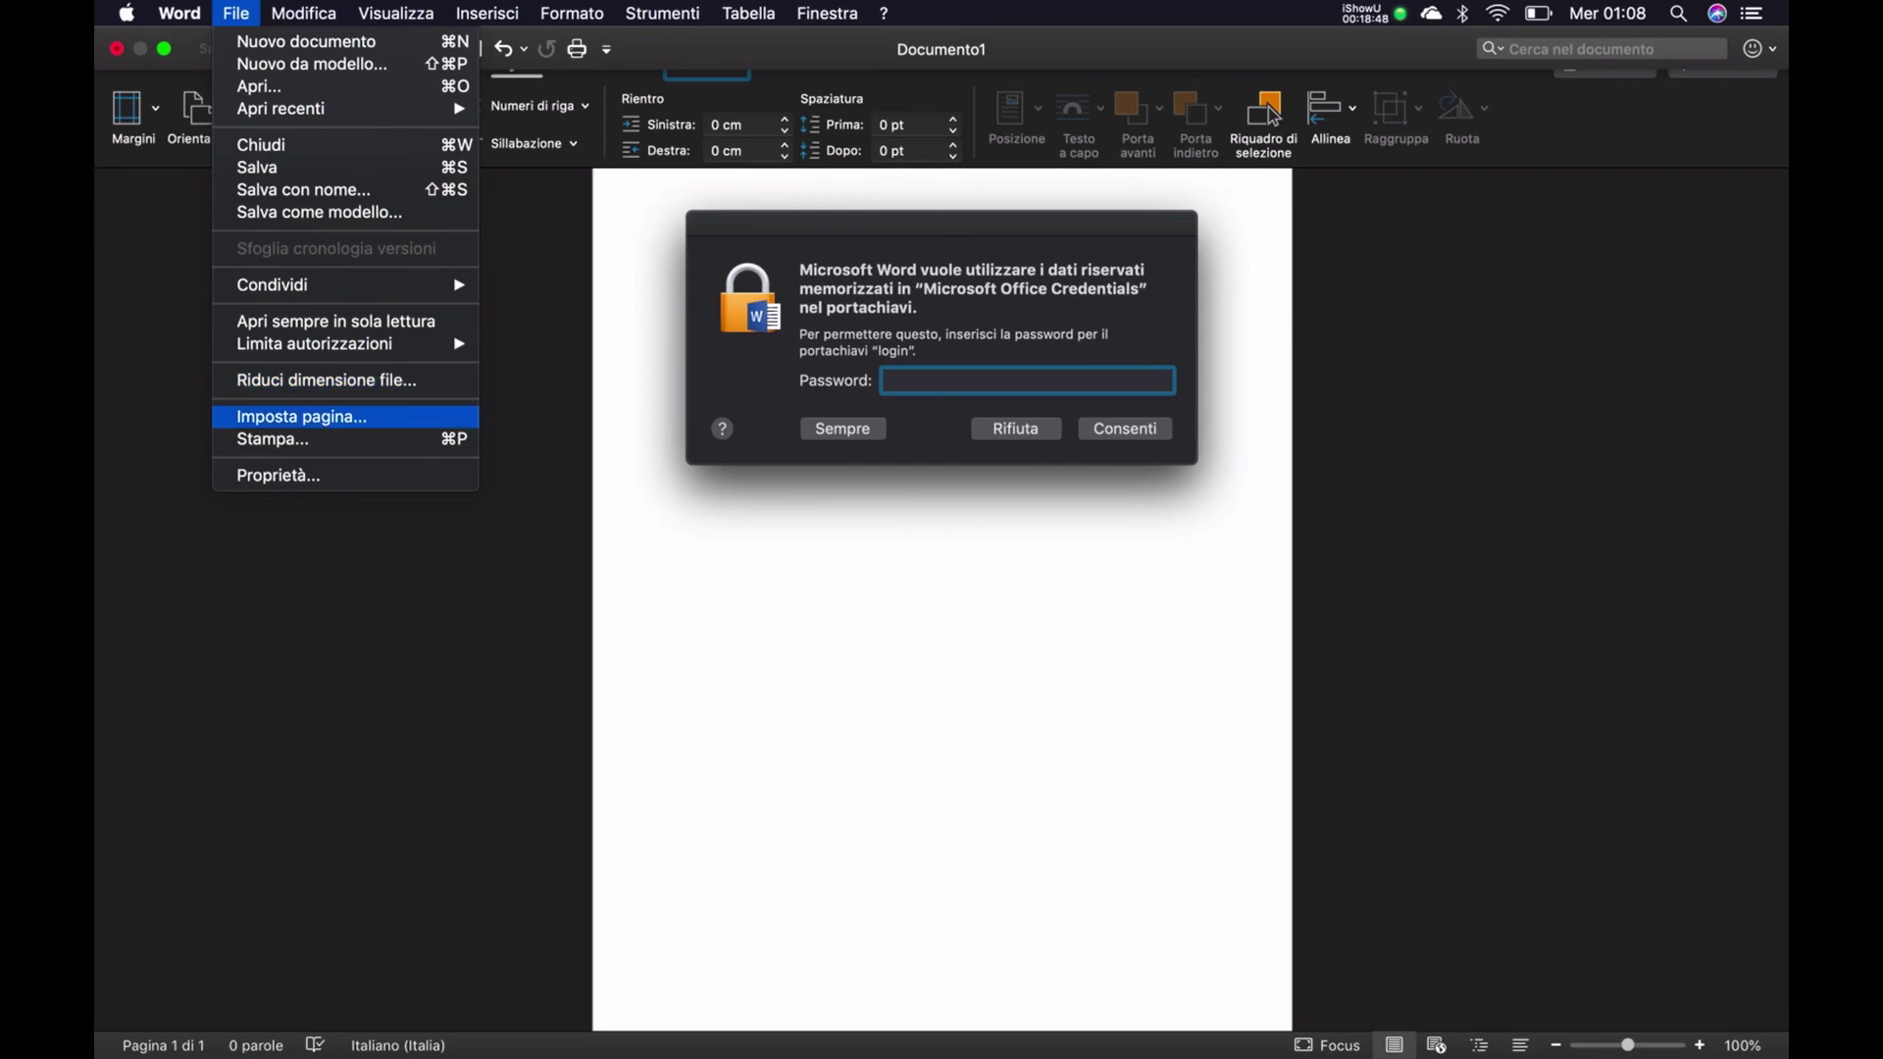
{"action": "key", "text": "Down"}
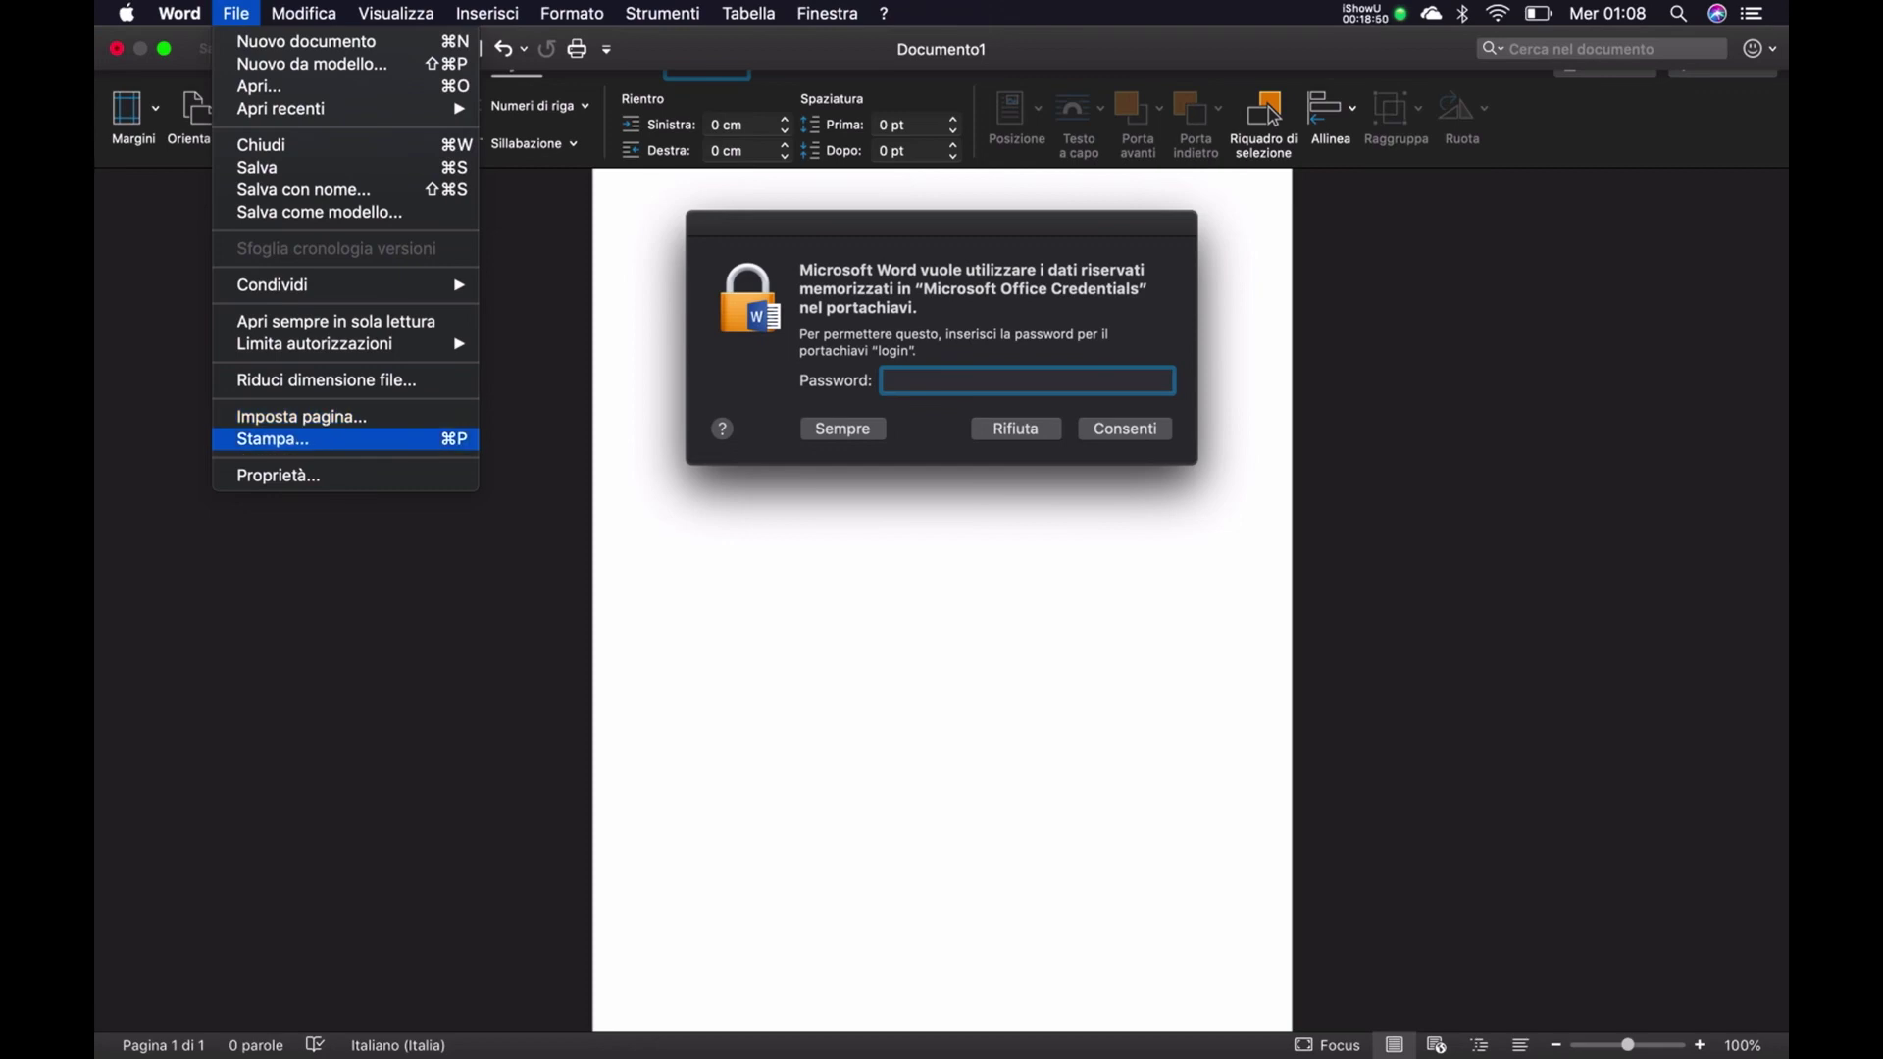
{"action": "key", "text": "Down"}
{"action": "key", "text": "Down"}
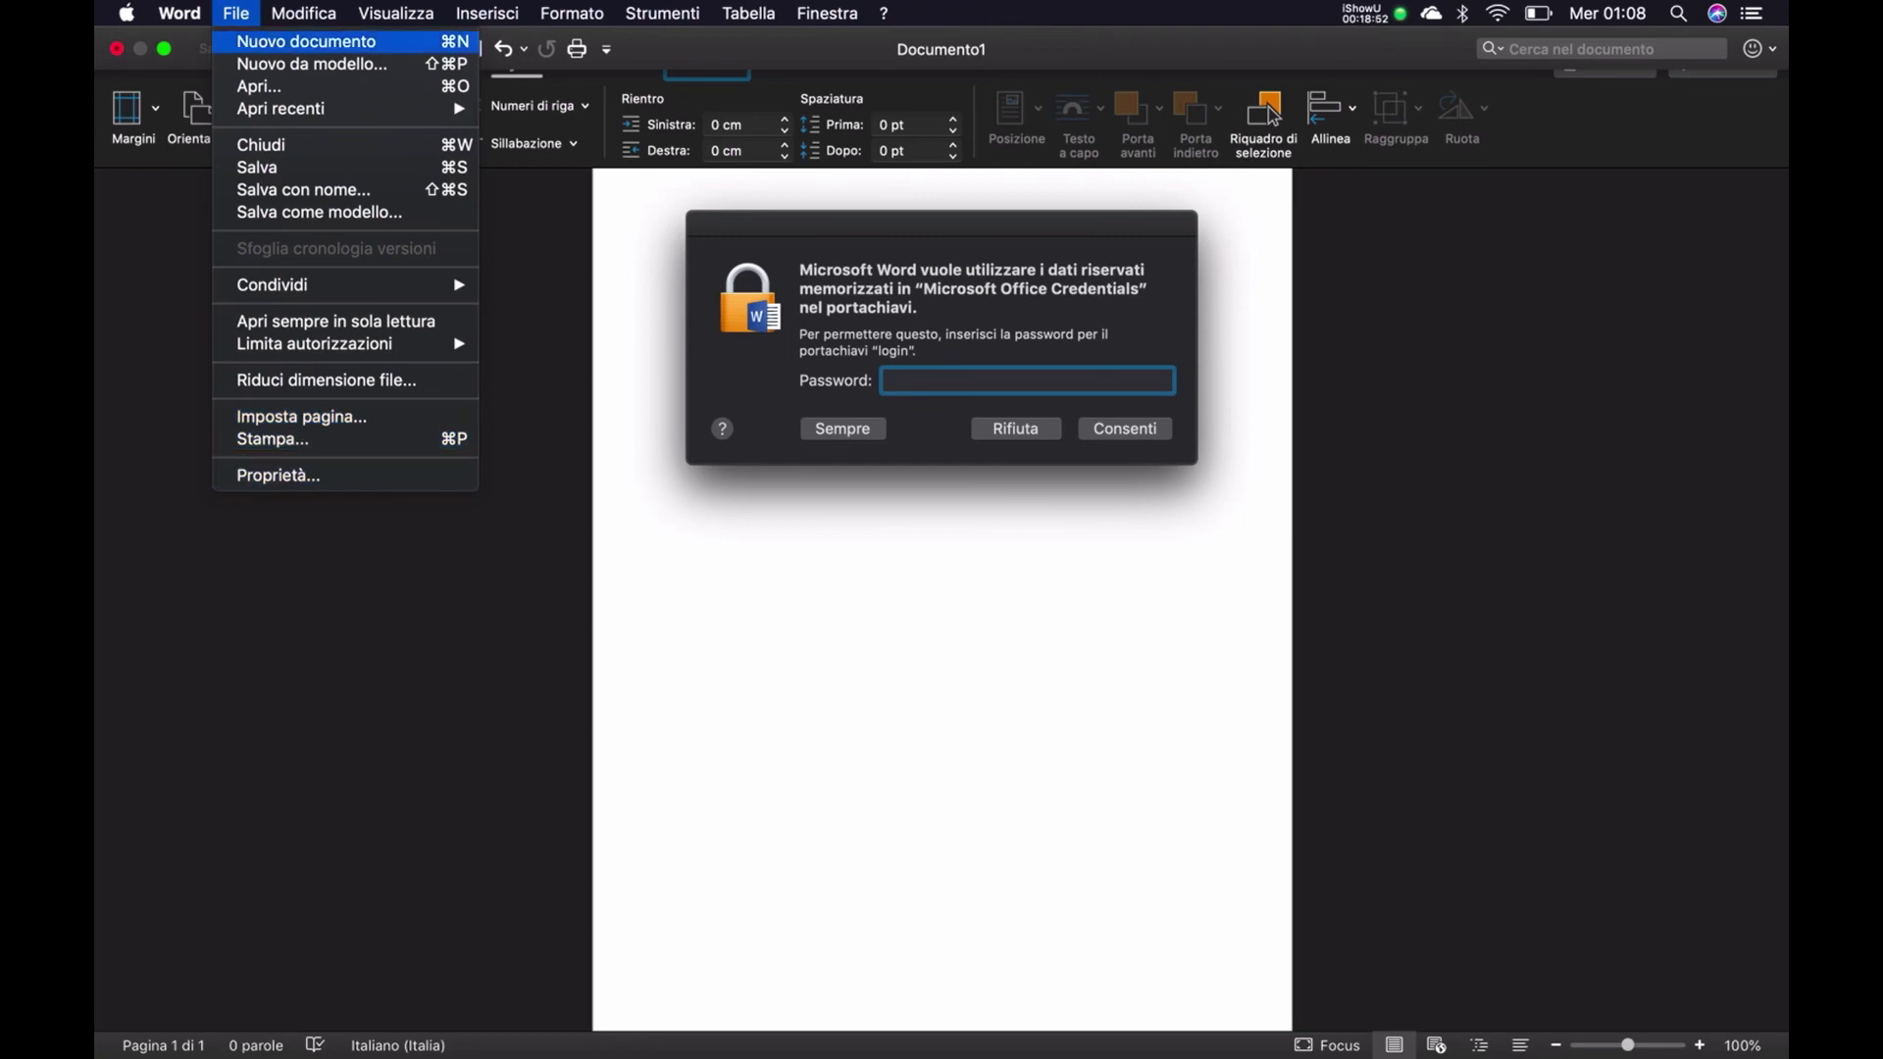
{"action": "key", "text": "Right"}
{"action": "key", "text": "Down"}
{"action": "key", "text": "Down"}
{"action": "key", "text": "Down"}
{"action": "key", "text": "Down"}
{"action": "key", "text": "Down"}
{"action": "key", "text": "Down"}
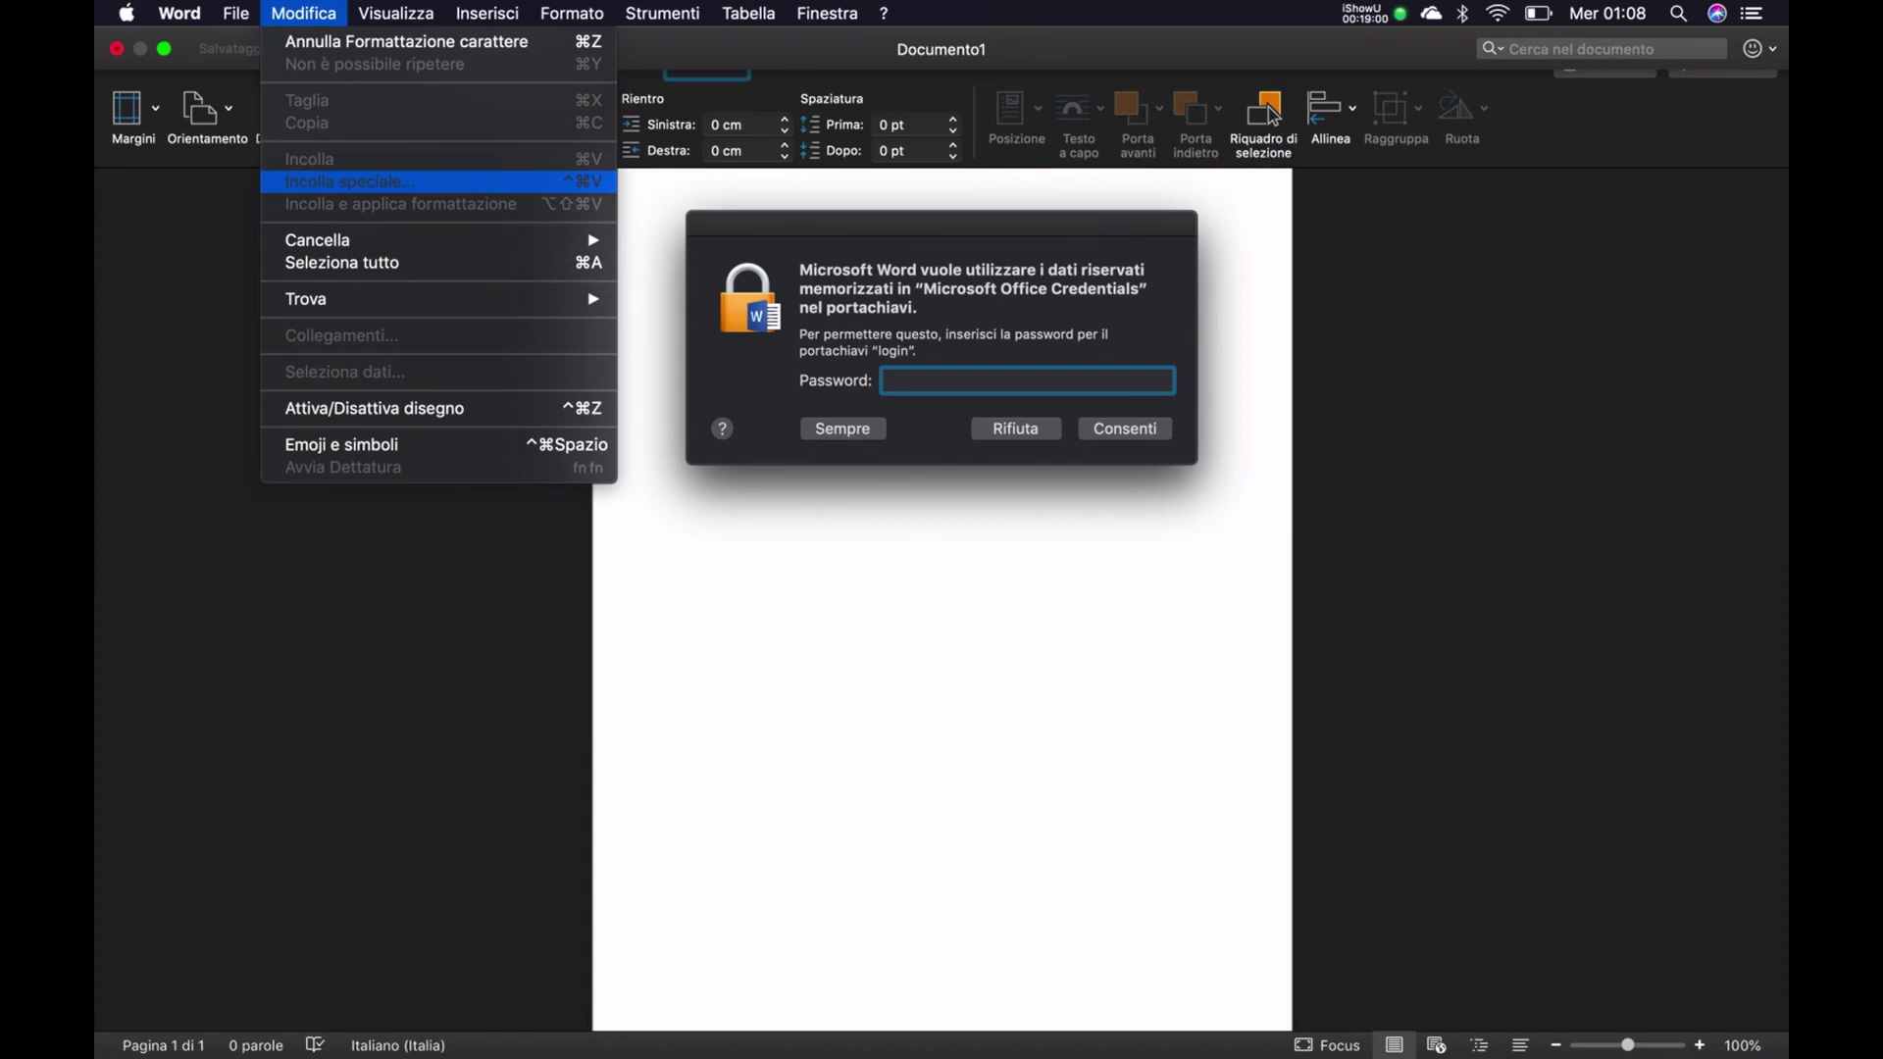
- Browse Modifica from paste formatting through Seleziona tutto, links, emoji and dictation, then open Visualizza
{"action": "key", "text": "Down"}
{"action": "key", "text": "Down"}
{"action": "key", "text": "Down"}
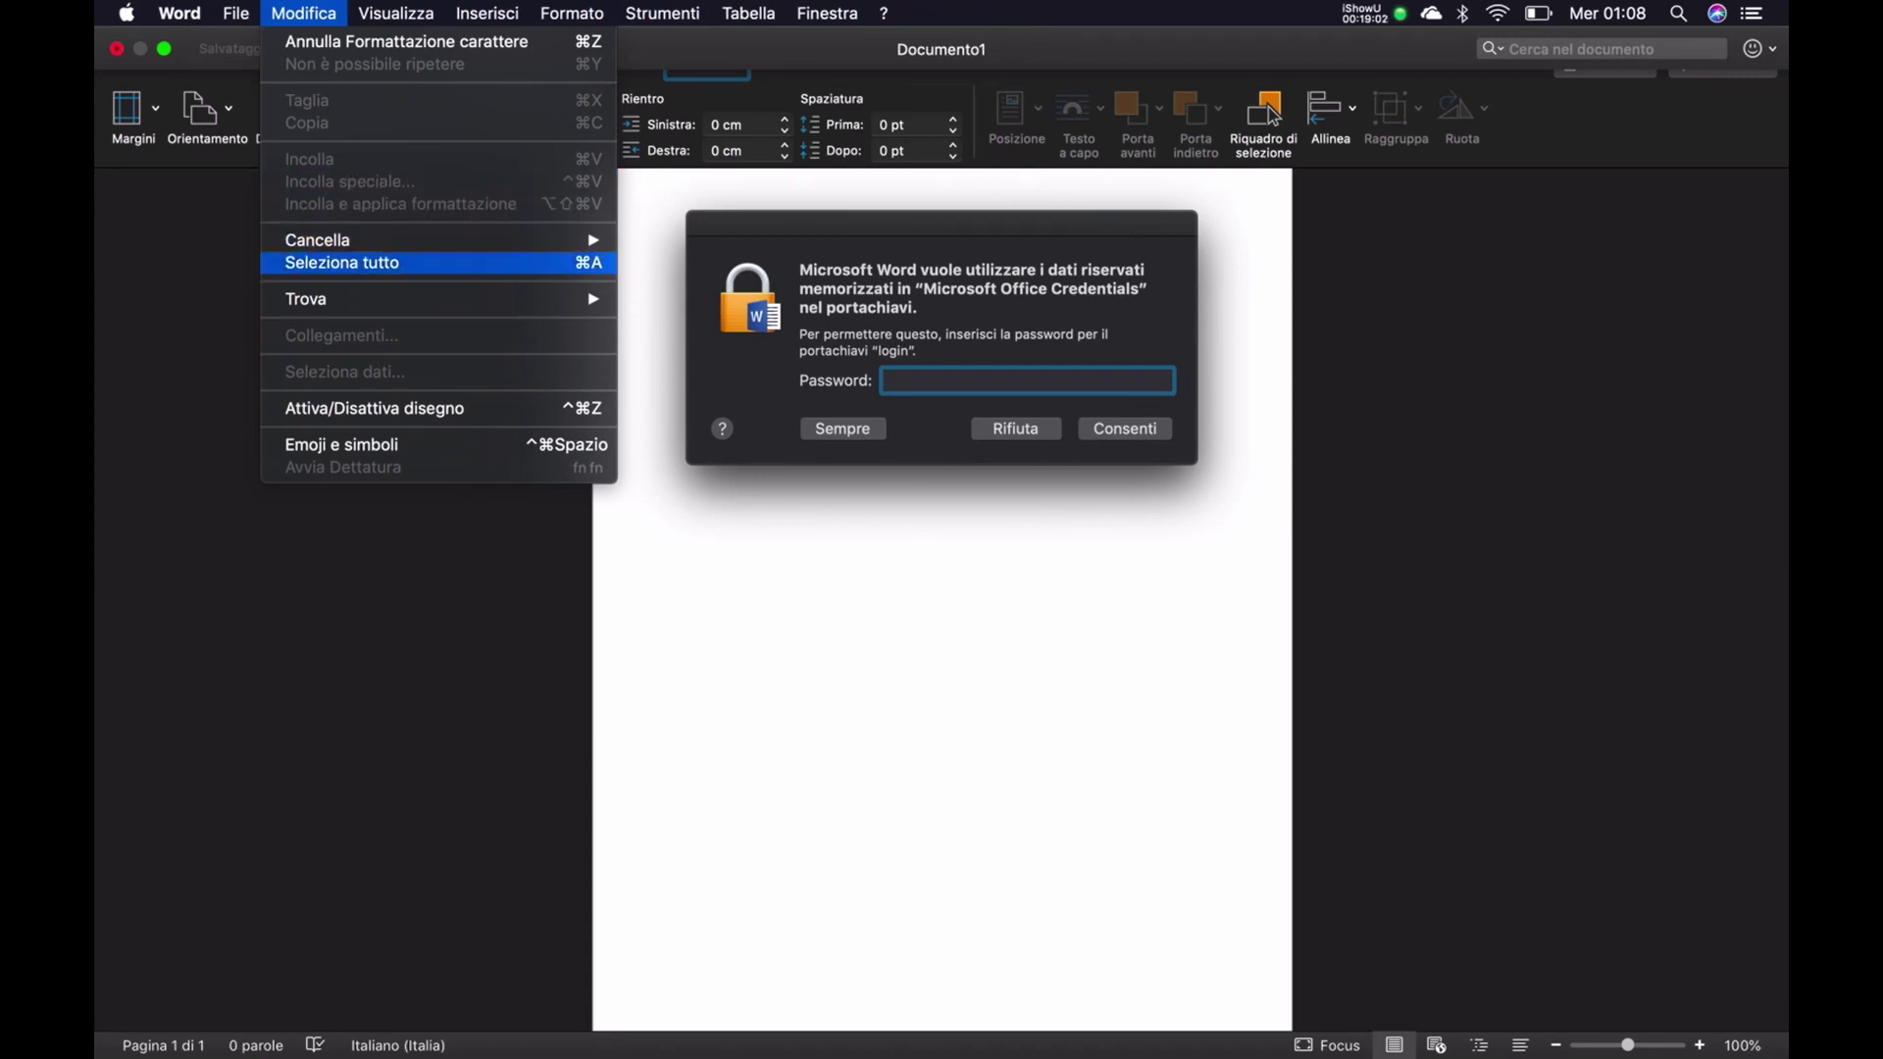
{"action": "key", "text": "Down"}
{"action": "key", "text": "Down"}
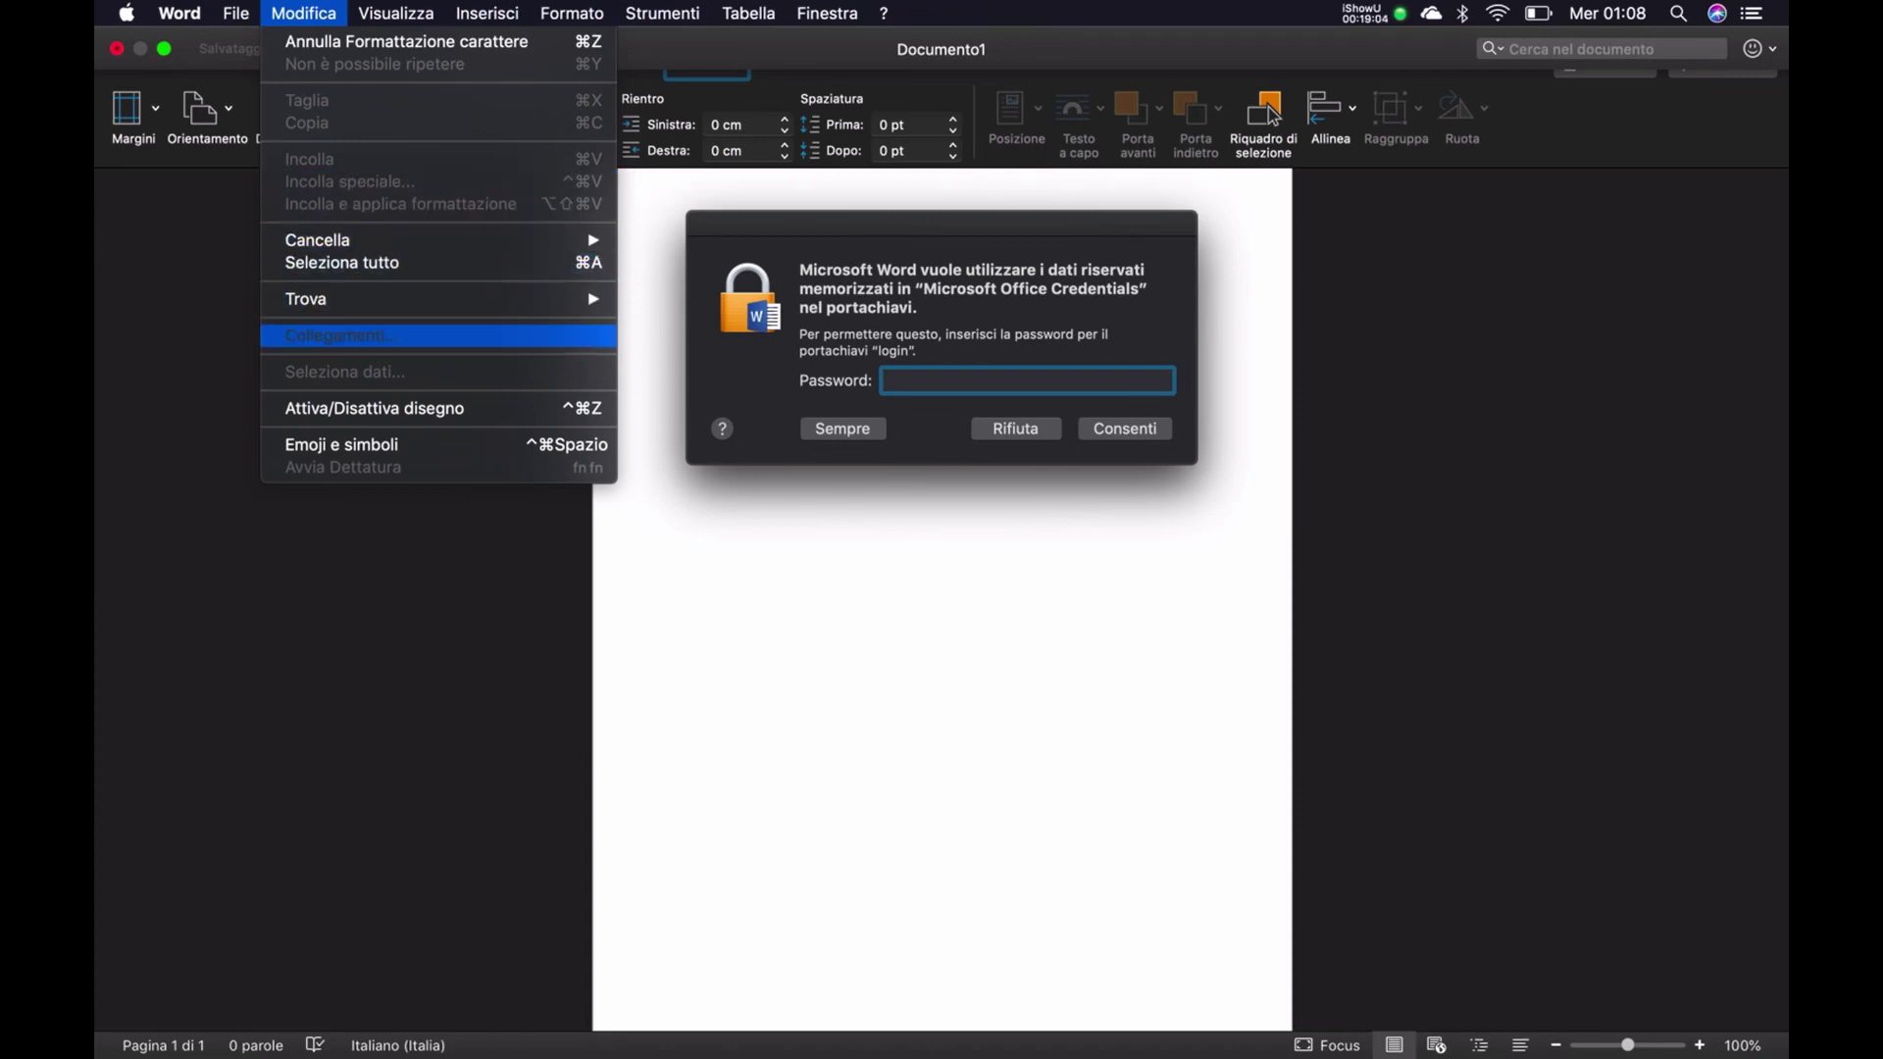
{"action": "key", "text": "Down"}
{"action": "key", "text": "Down"}
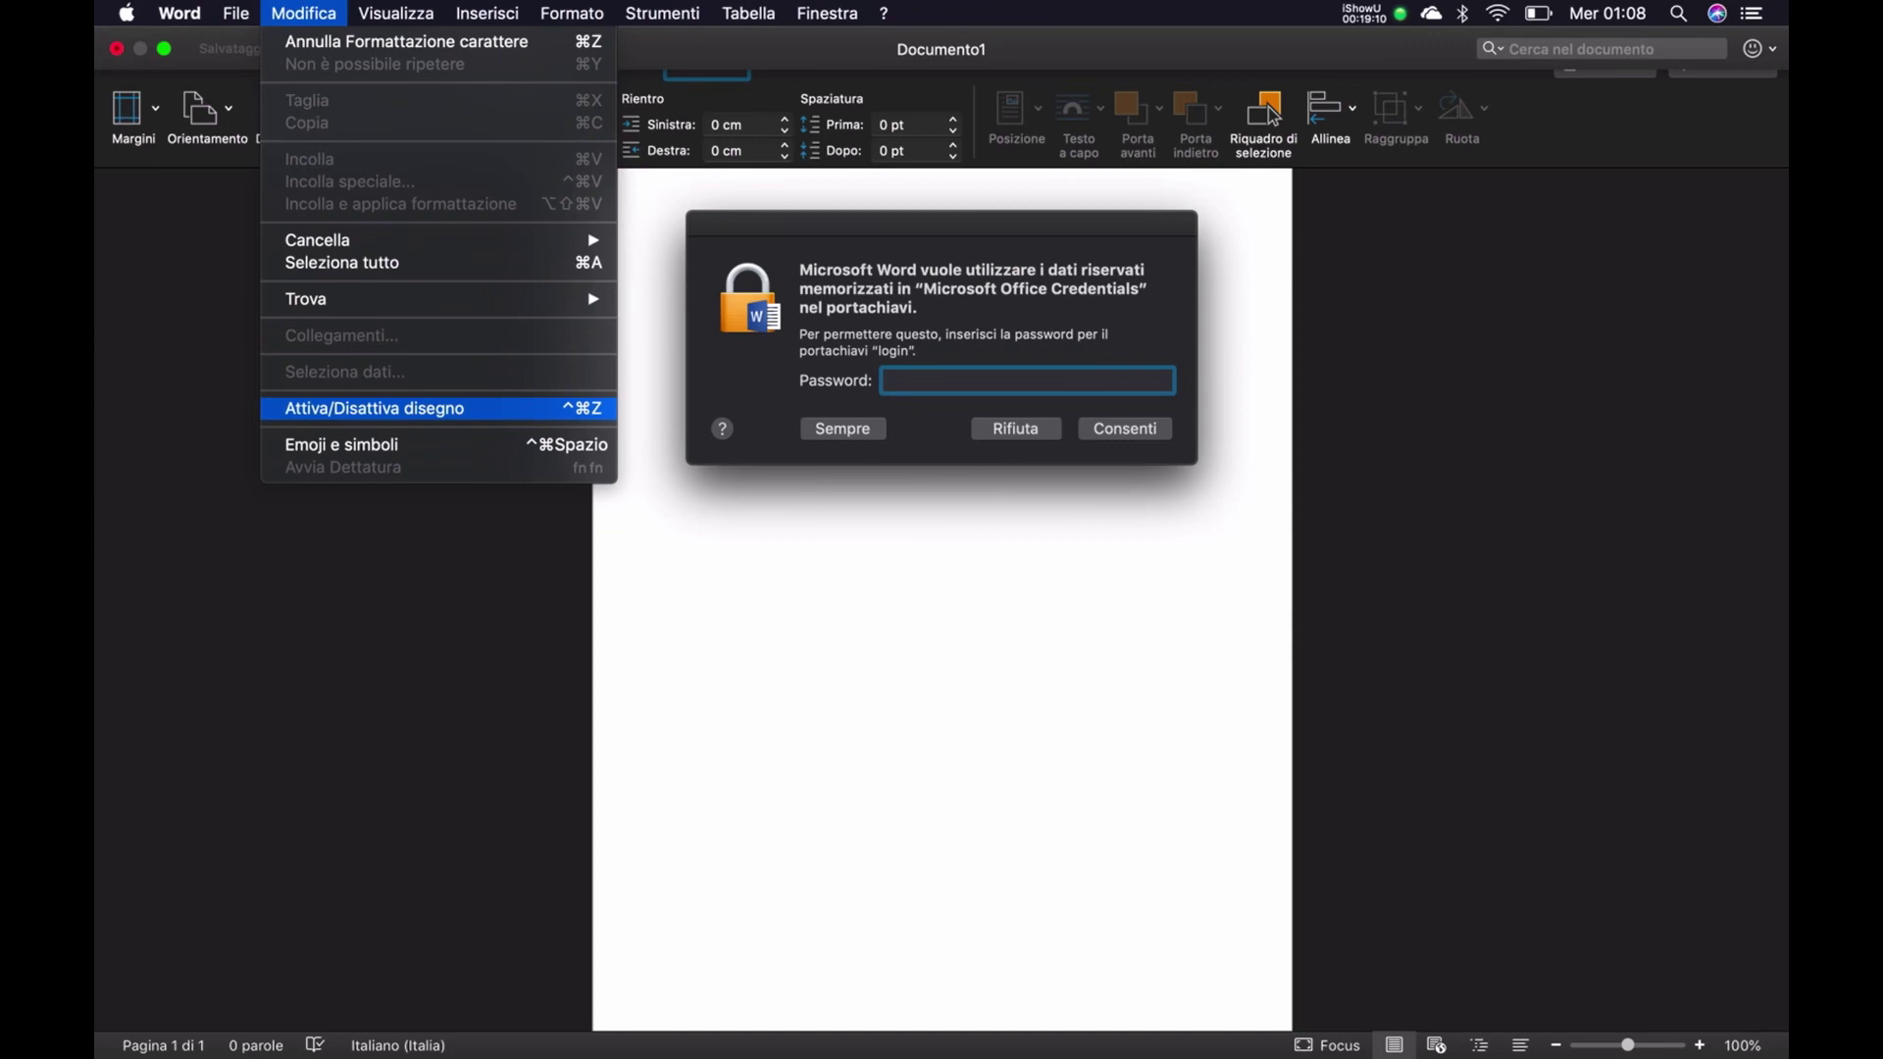
{"action": "key", "text": "Down"}
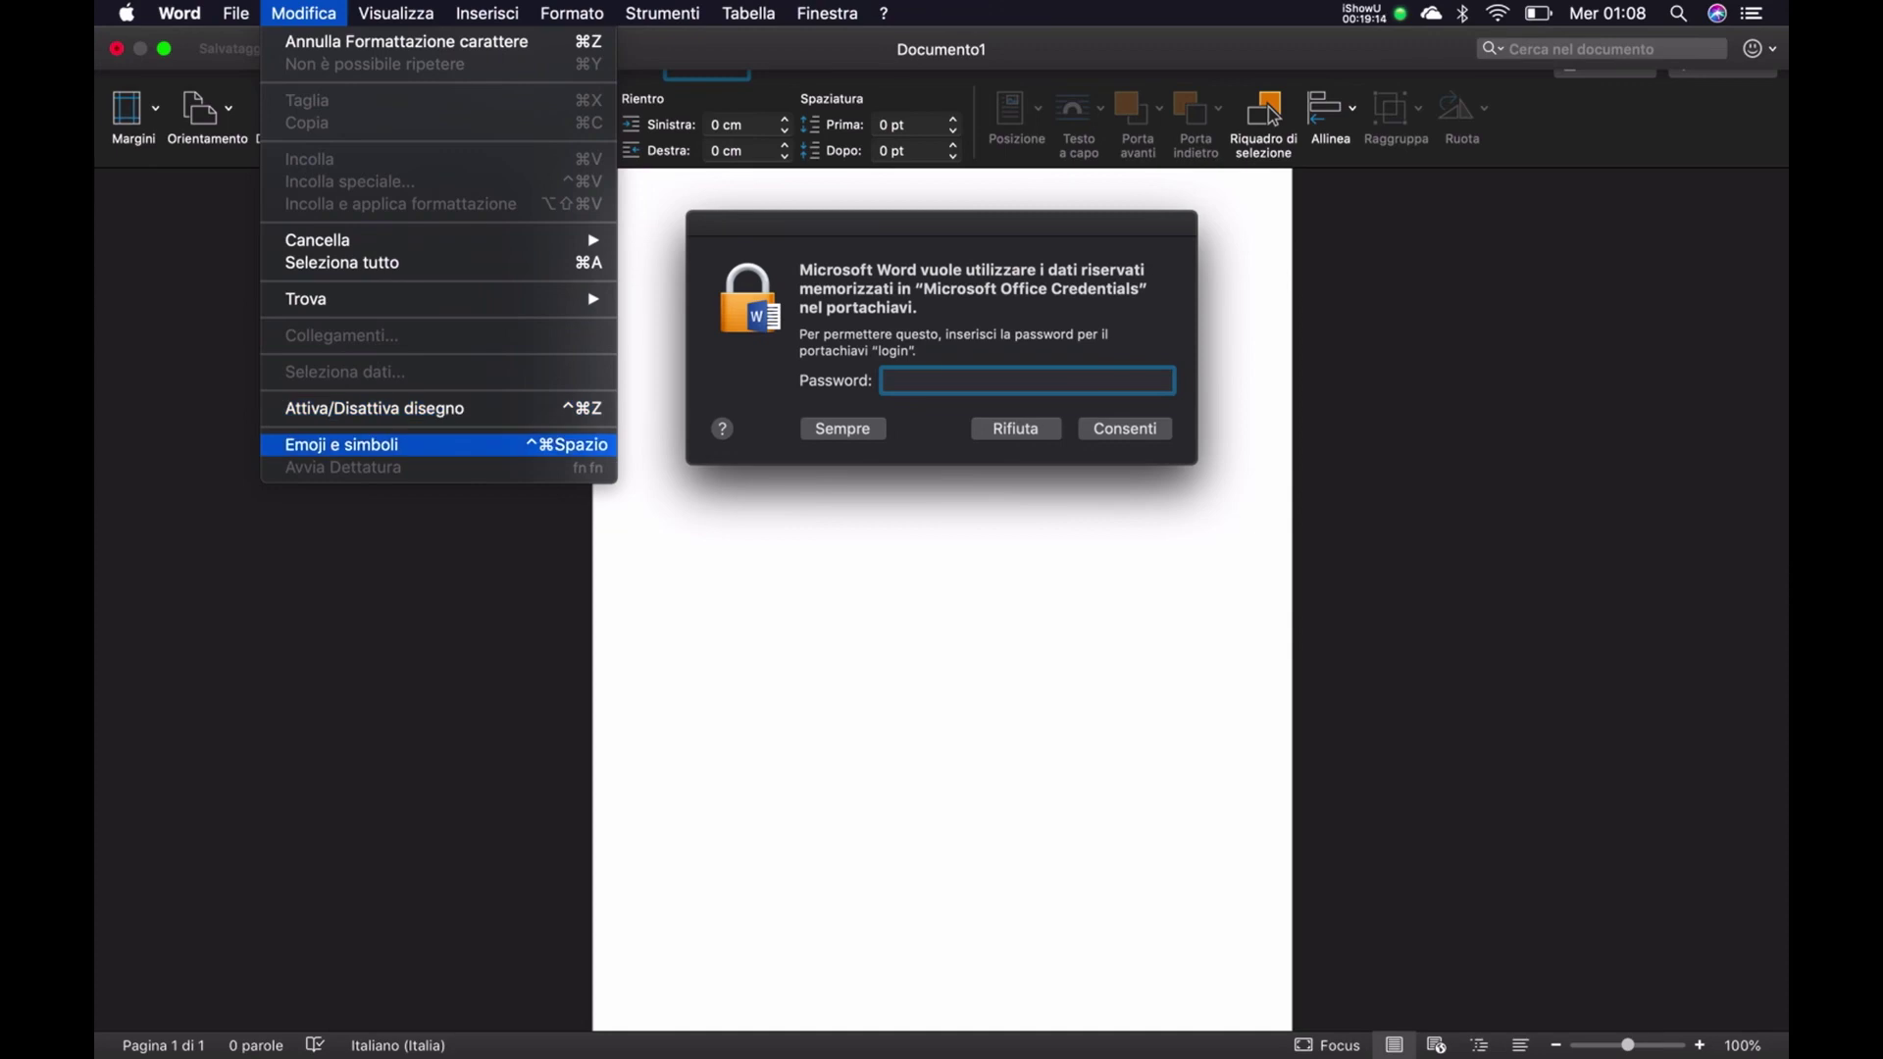
{"action": "key", "text": "Down"}
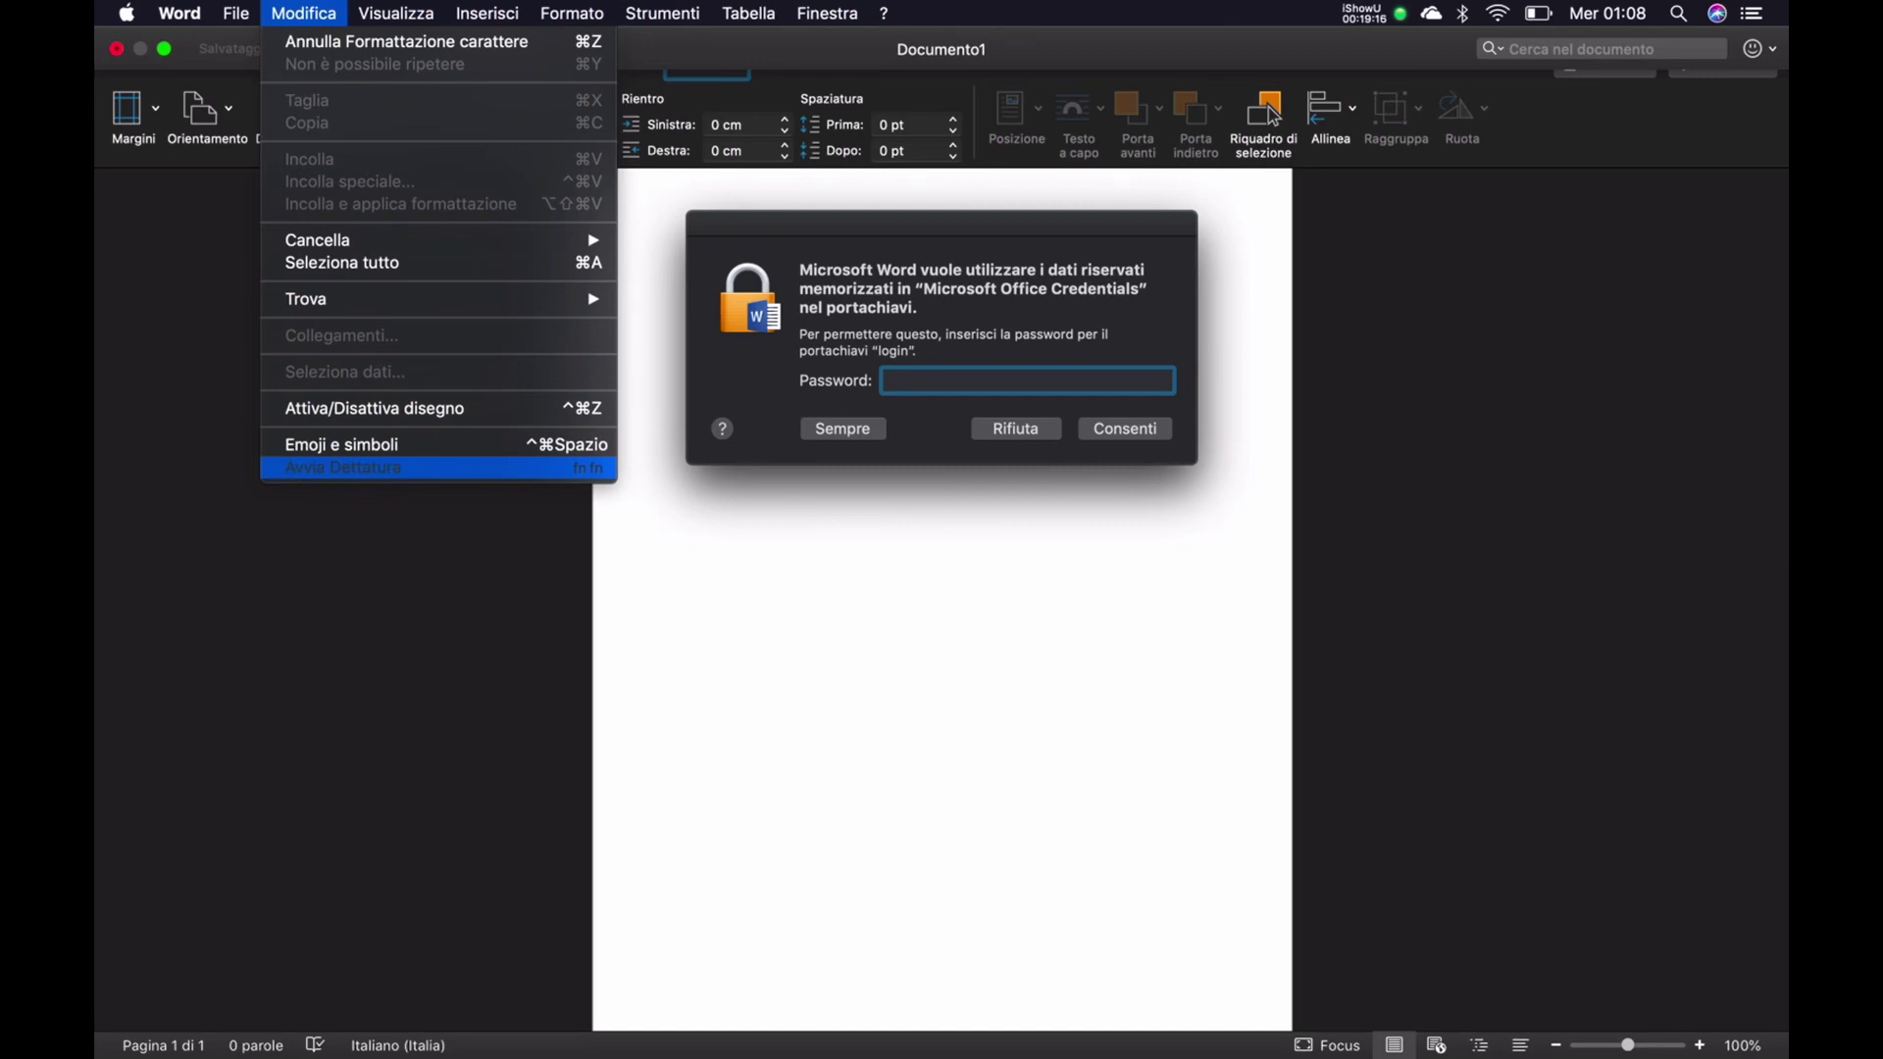
{"action": "key", "text": "Down"}
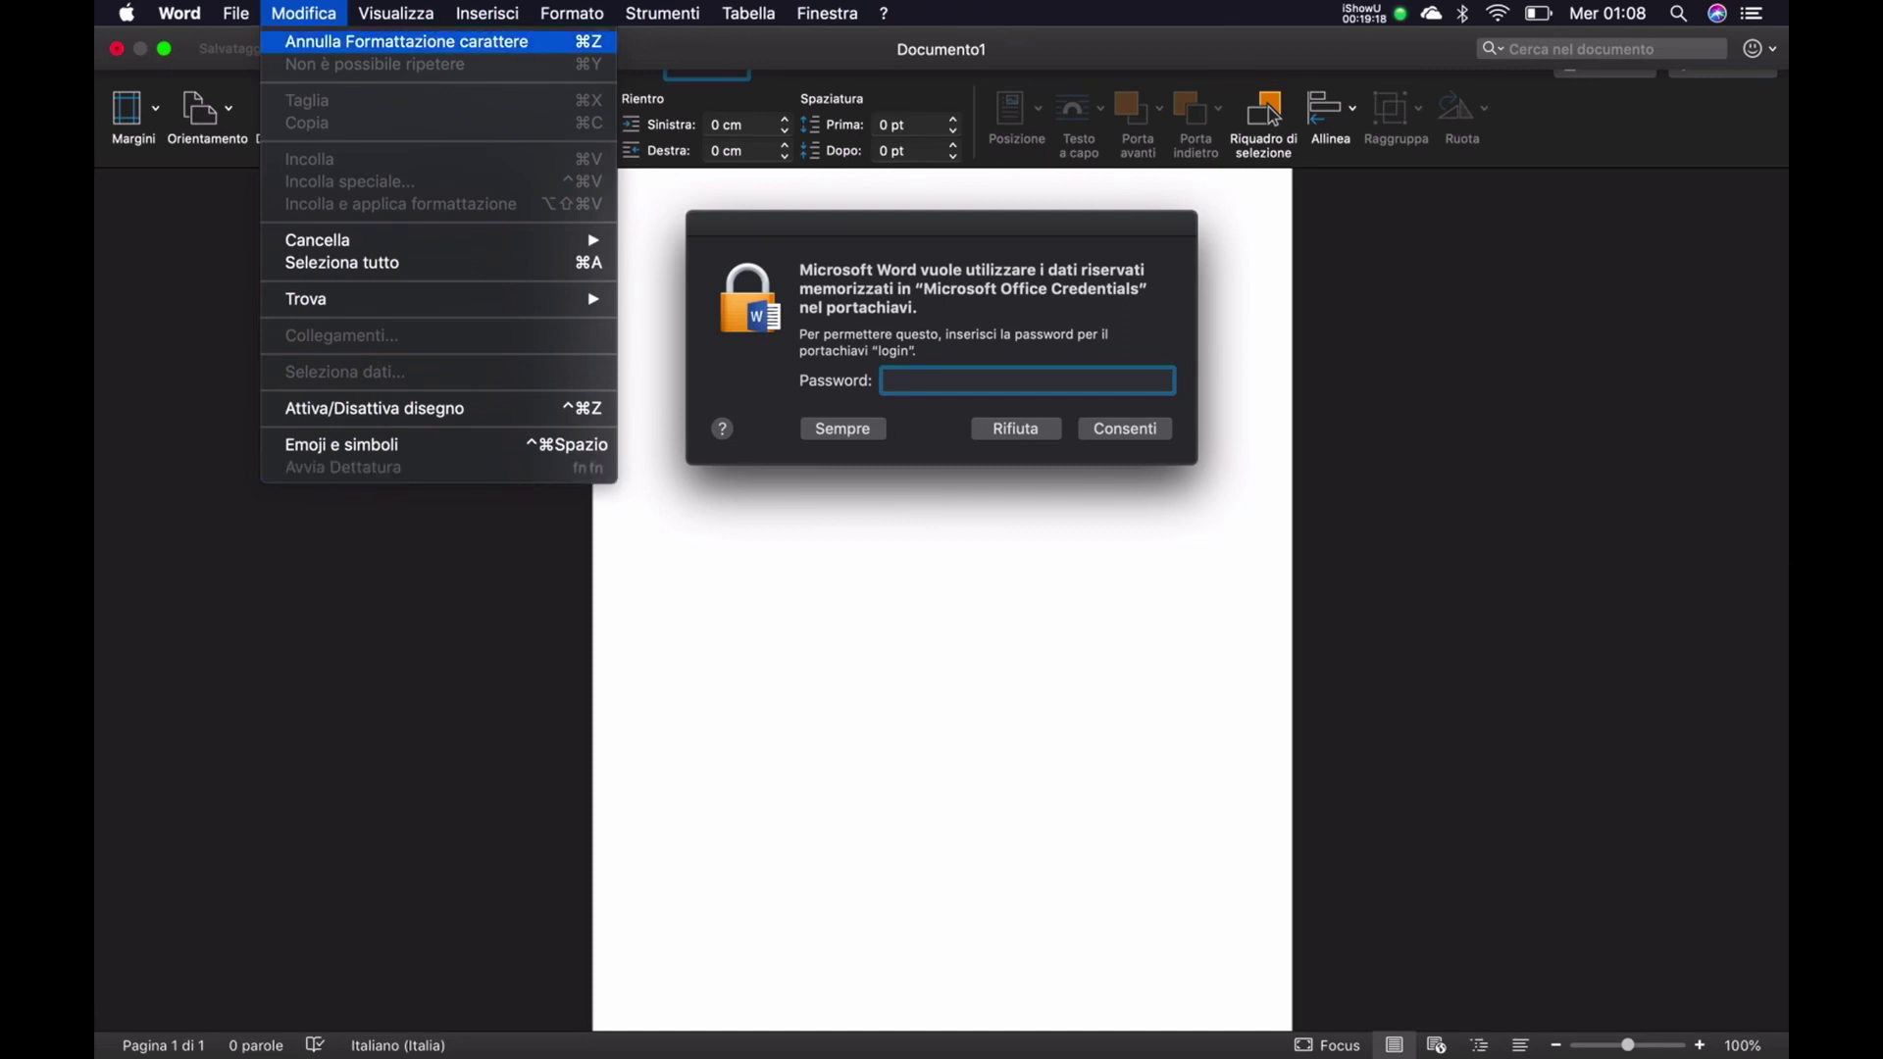
{"action": "key", "text": "Right"}
{"action": "key", "text": "Down"}
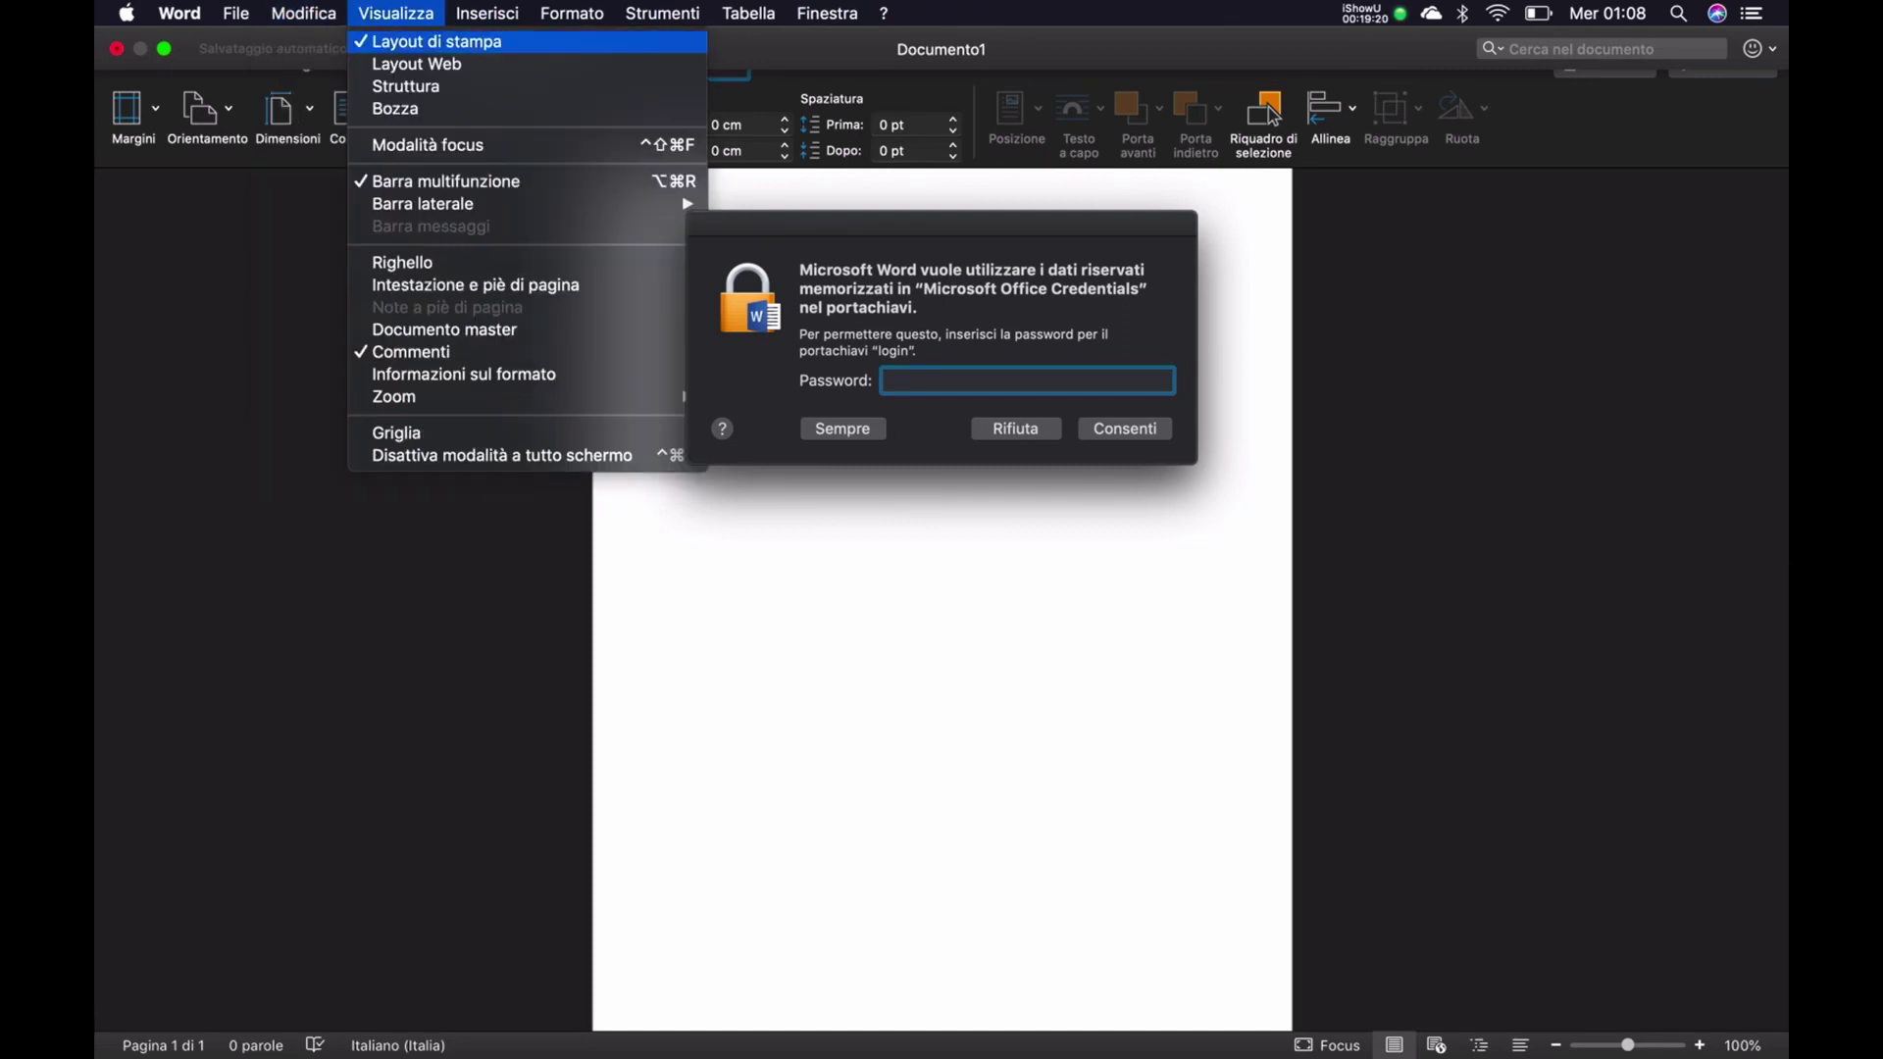
- Browse Layout Web, the other layout views, focus mode, sidebar, message bar and headers/footers
{"action": "key", "text": "Down"}
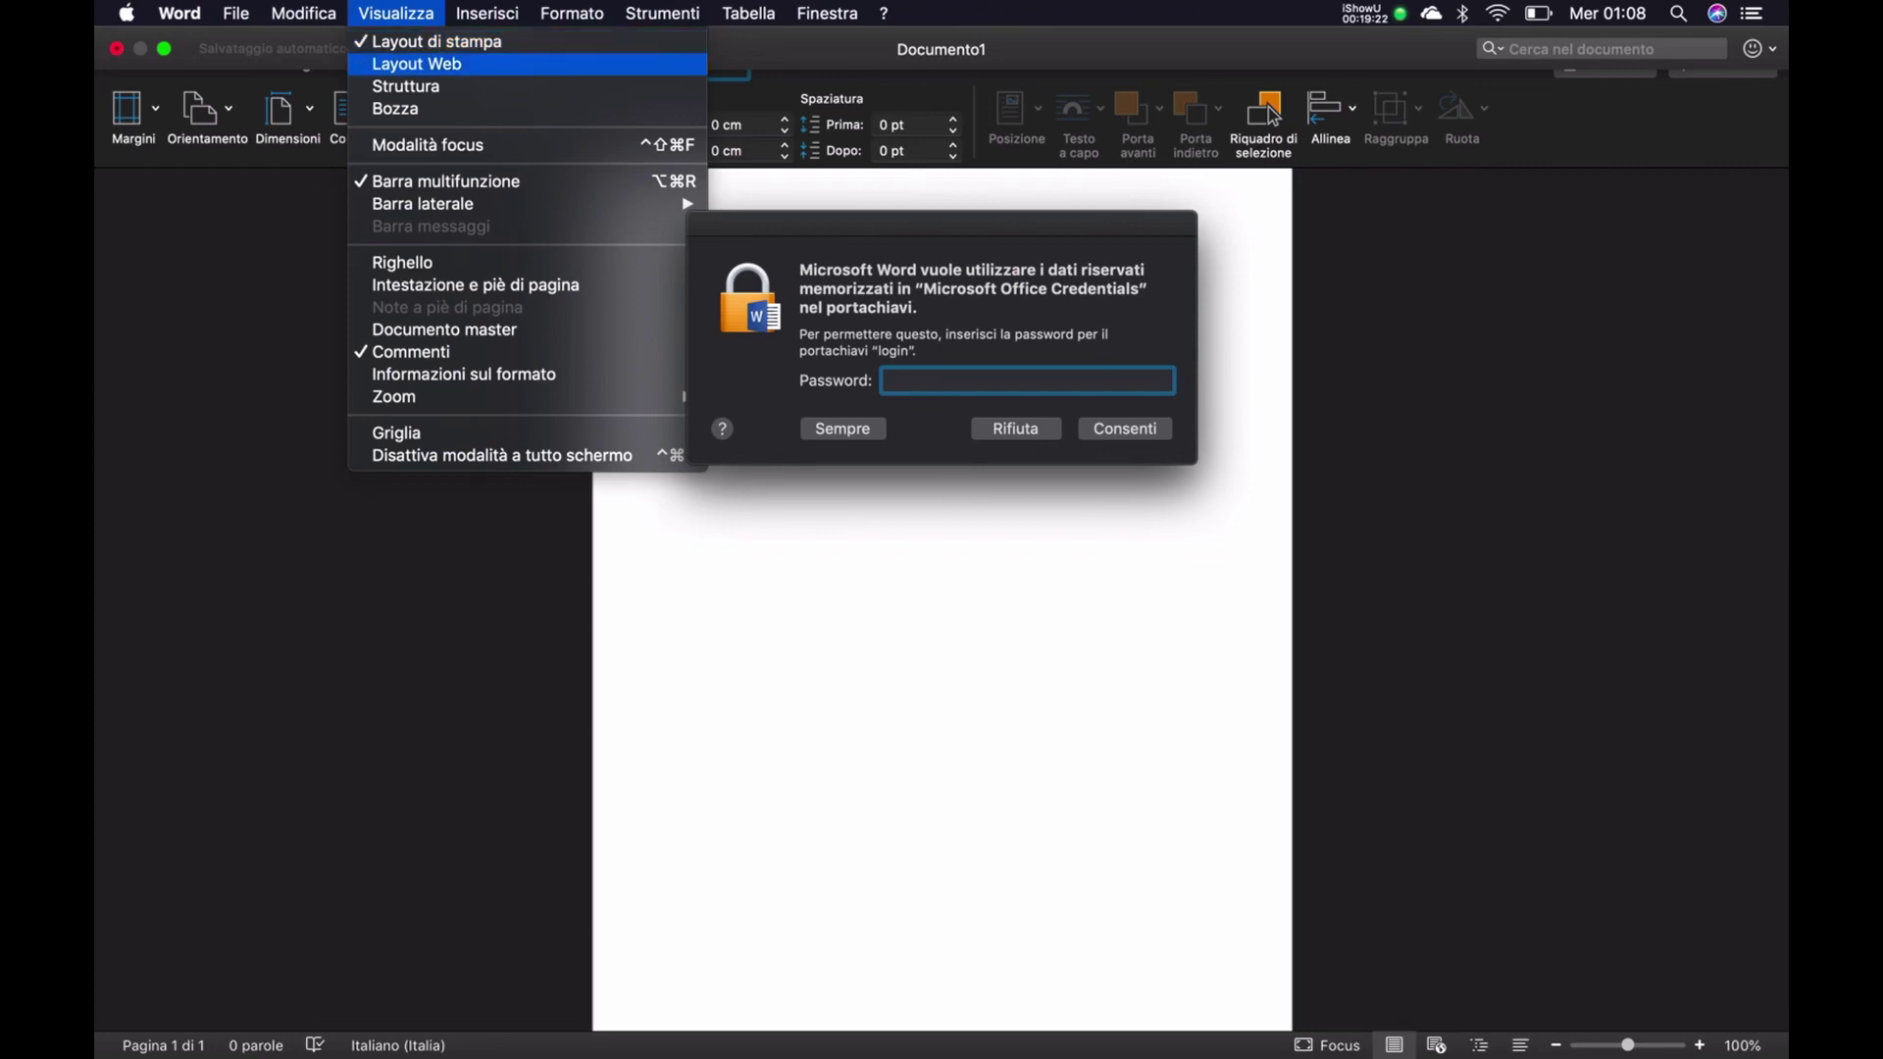
{"action": "key", "text": "Down"}
{"action": "key", "text": "Down"}
{"action": "key", "text": "Down"}
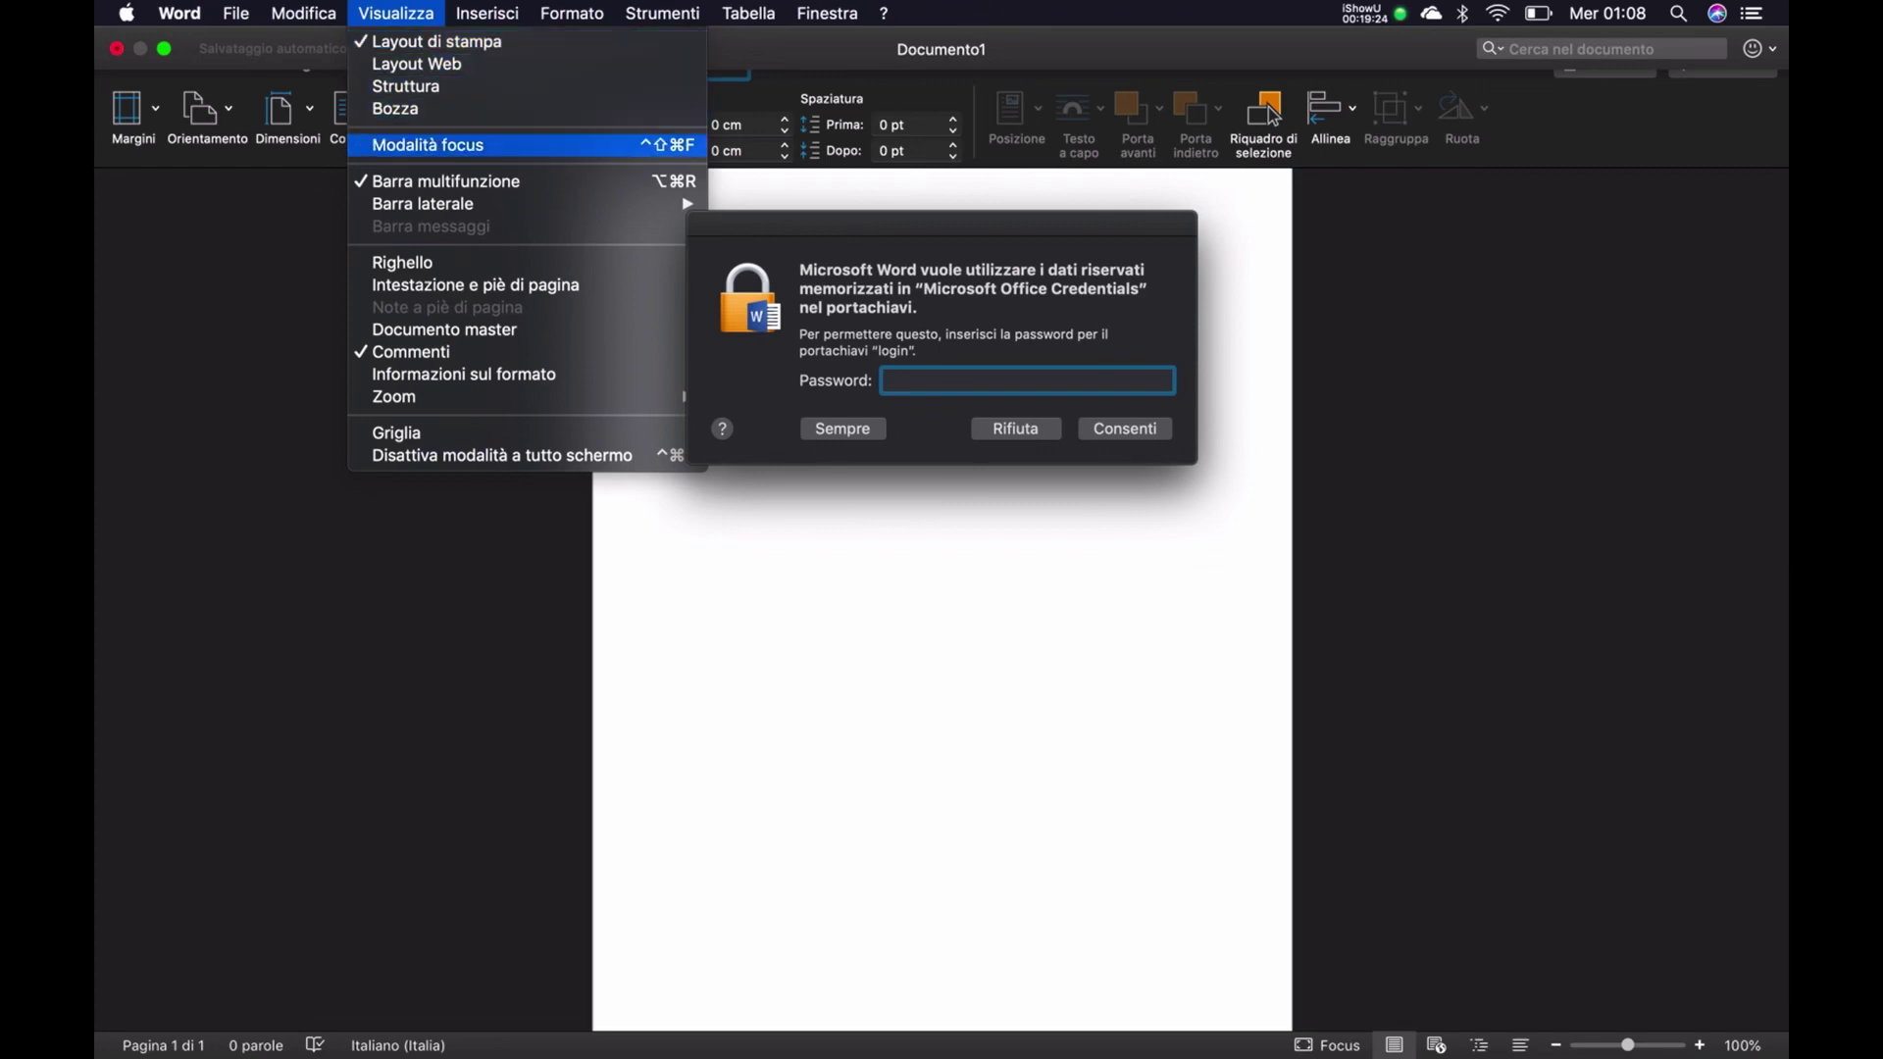
{"action": "key", "text": "Down"}
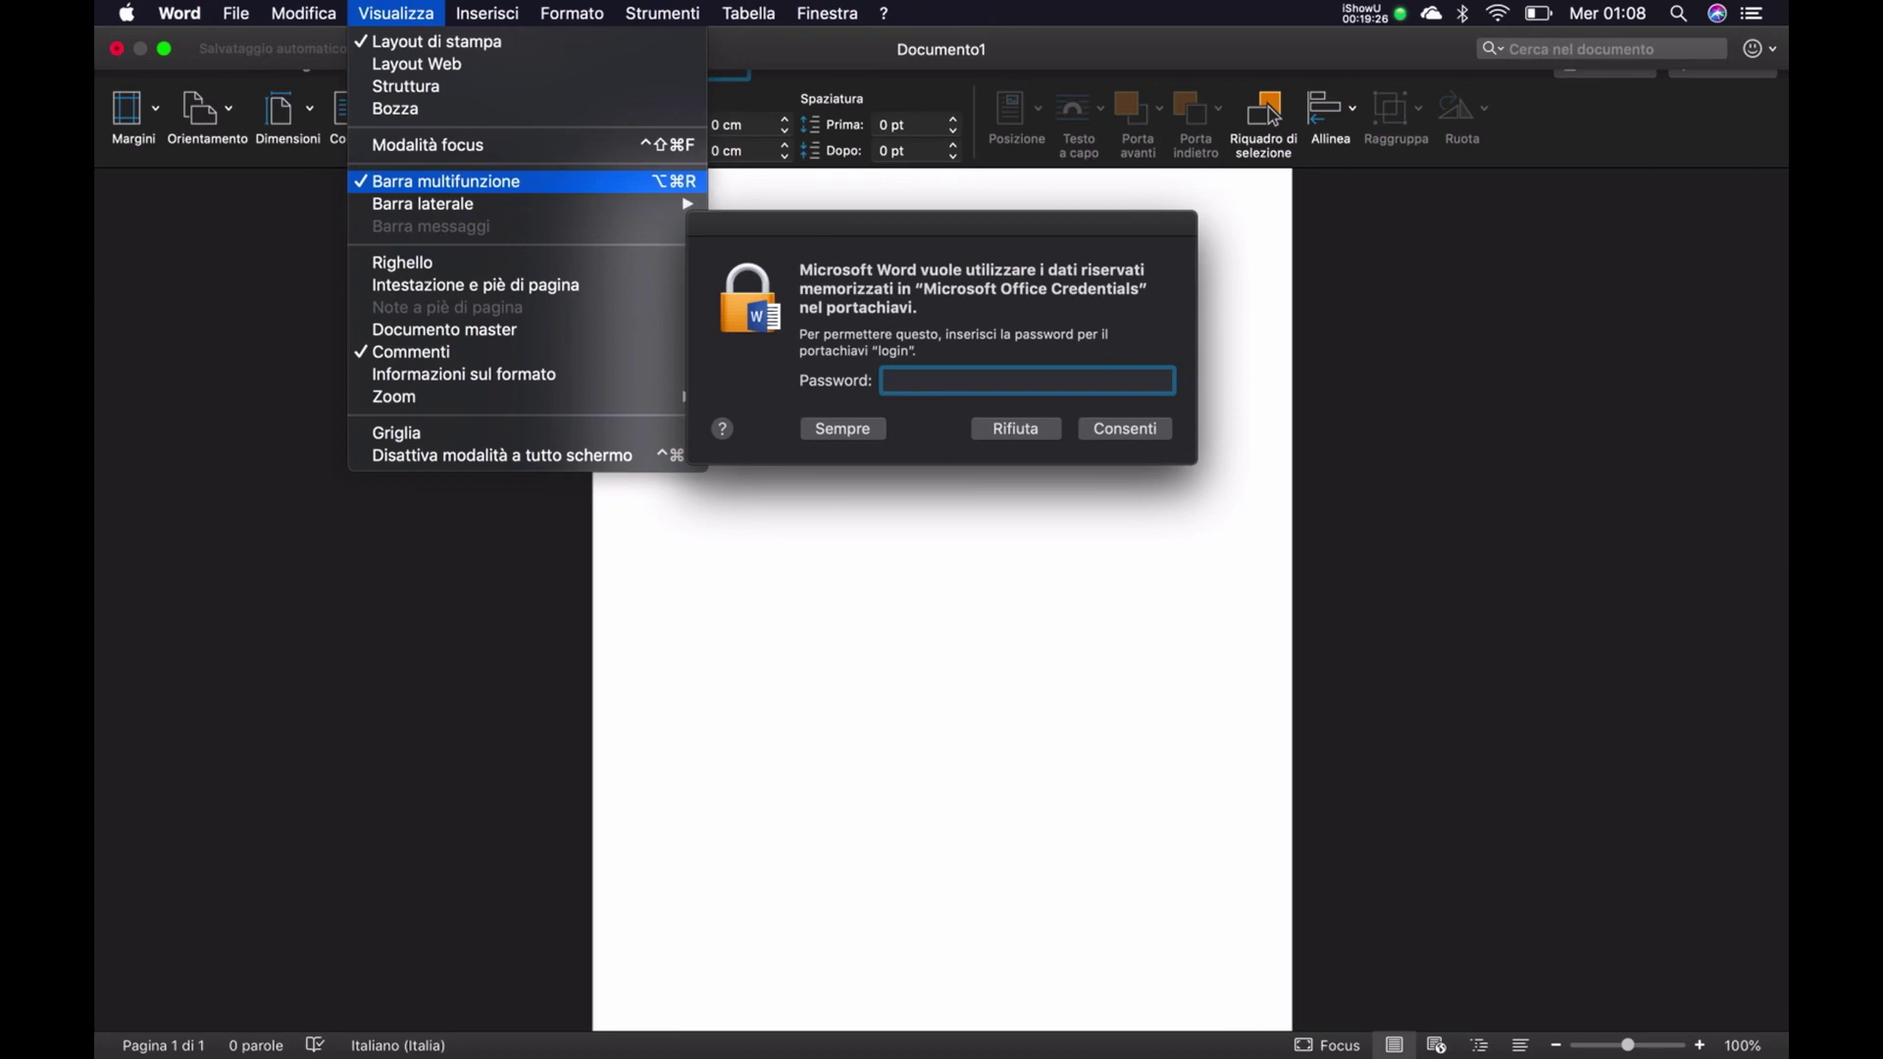
{"action": "key", "text": "Down"}
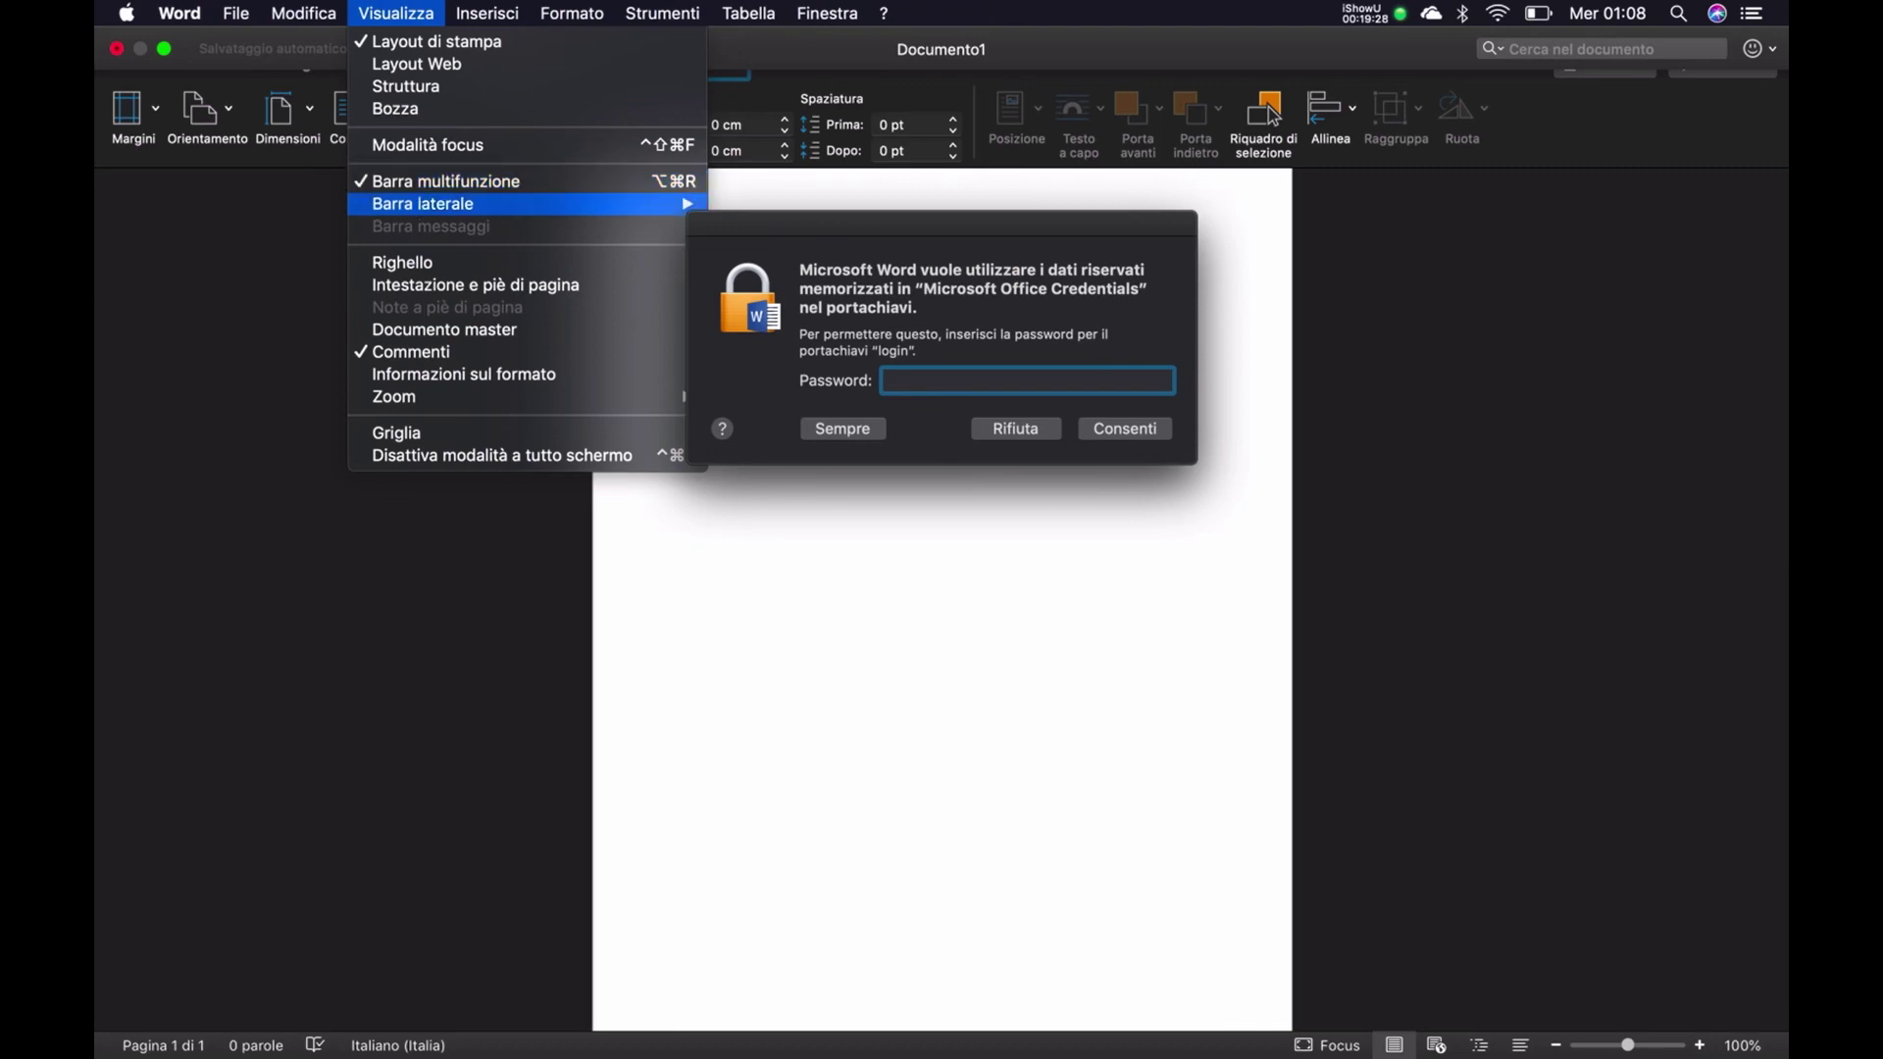
{"action": "key", "text": "Down"}
{"action": "key", "text": "Down"}
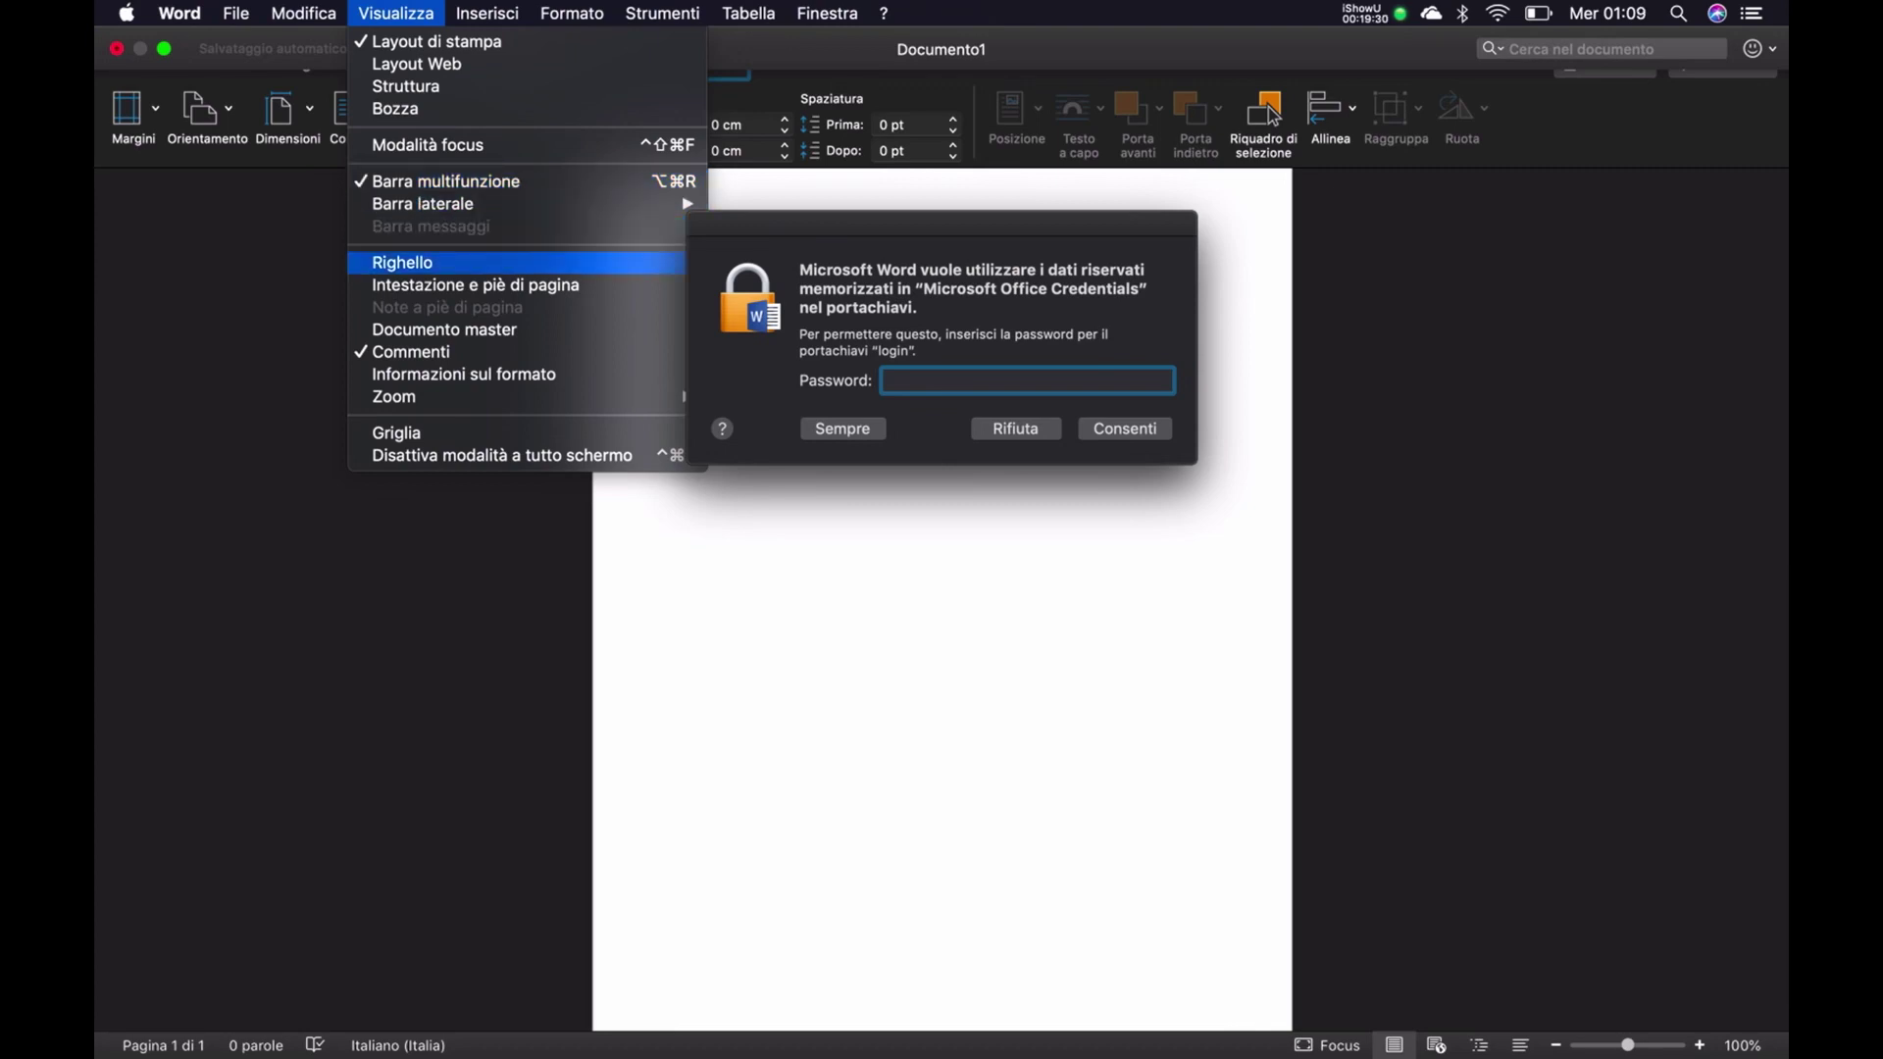
{"action": "key", "text": "Down"}
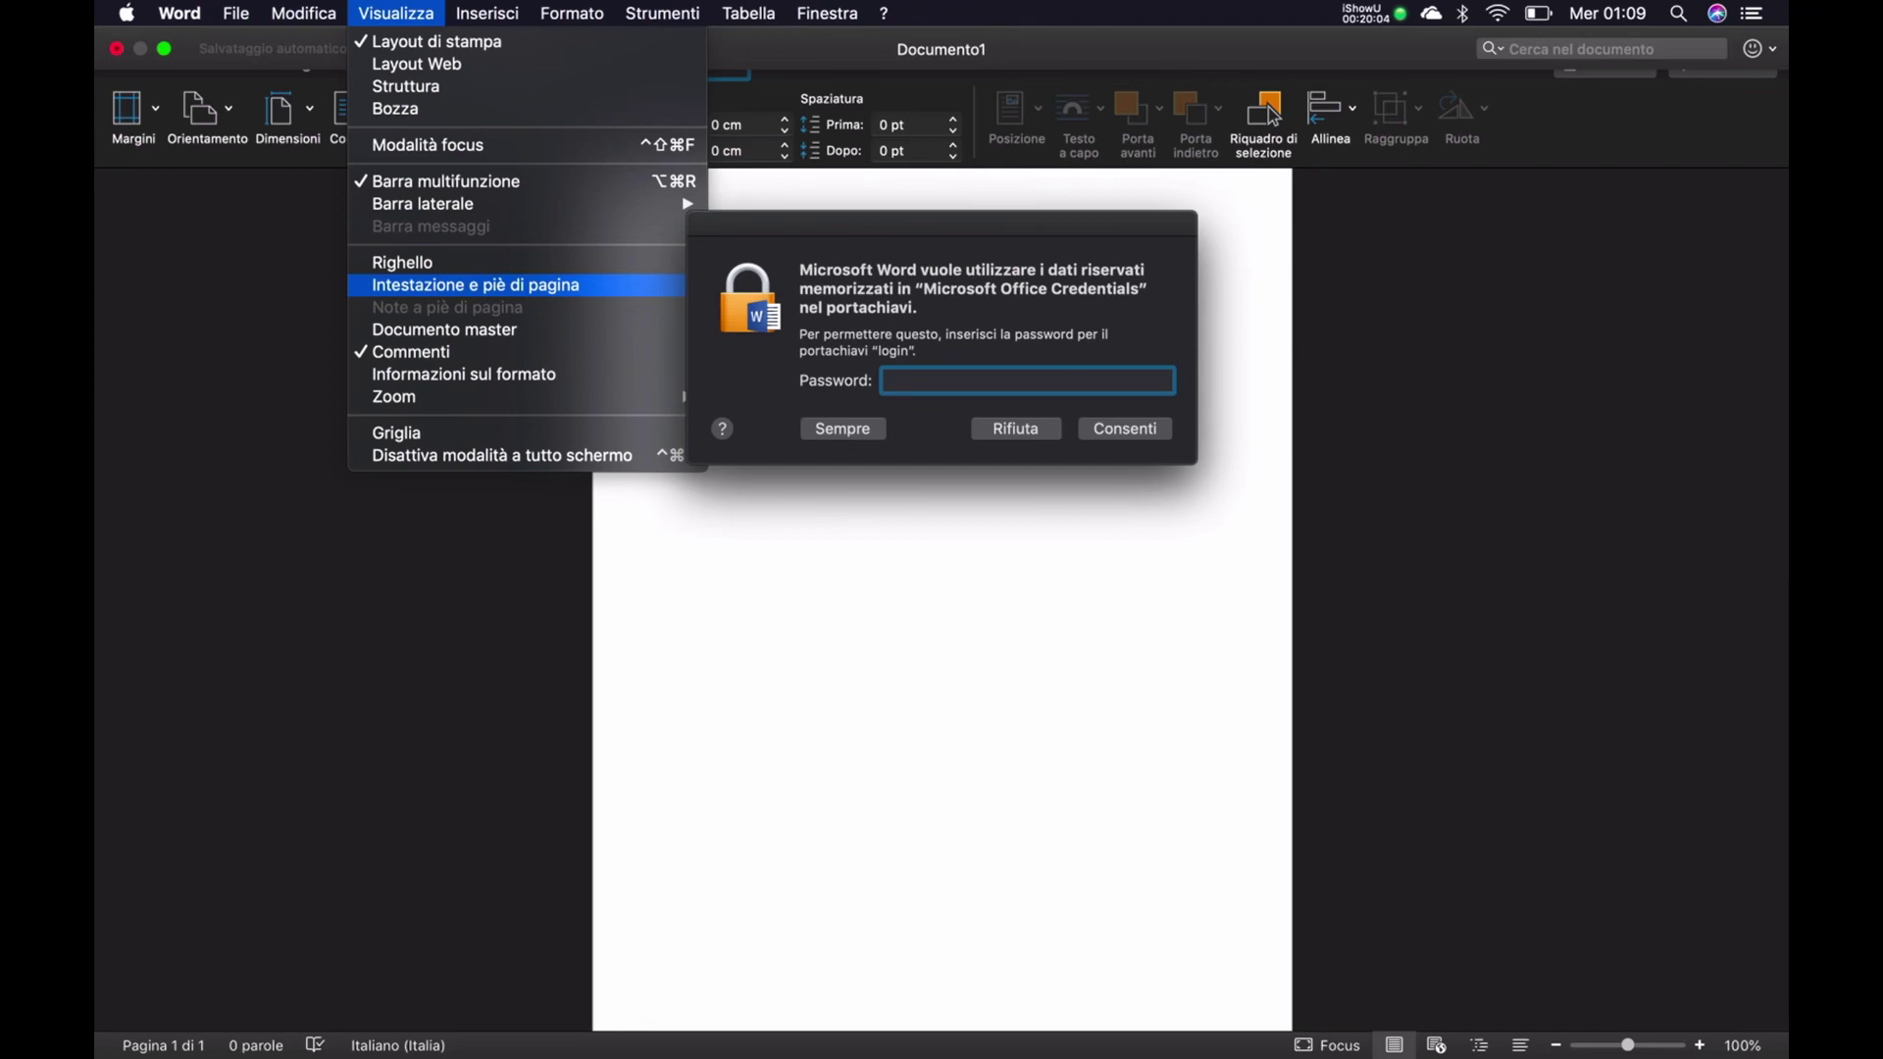
- Browse the footnotes, master document, comments, formatting, zoom, grid and full-screen options, then open Inserisci
{"action": "key", "text": "Down"}
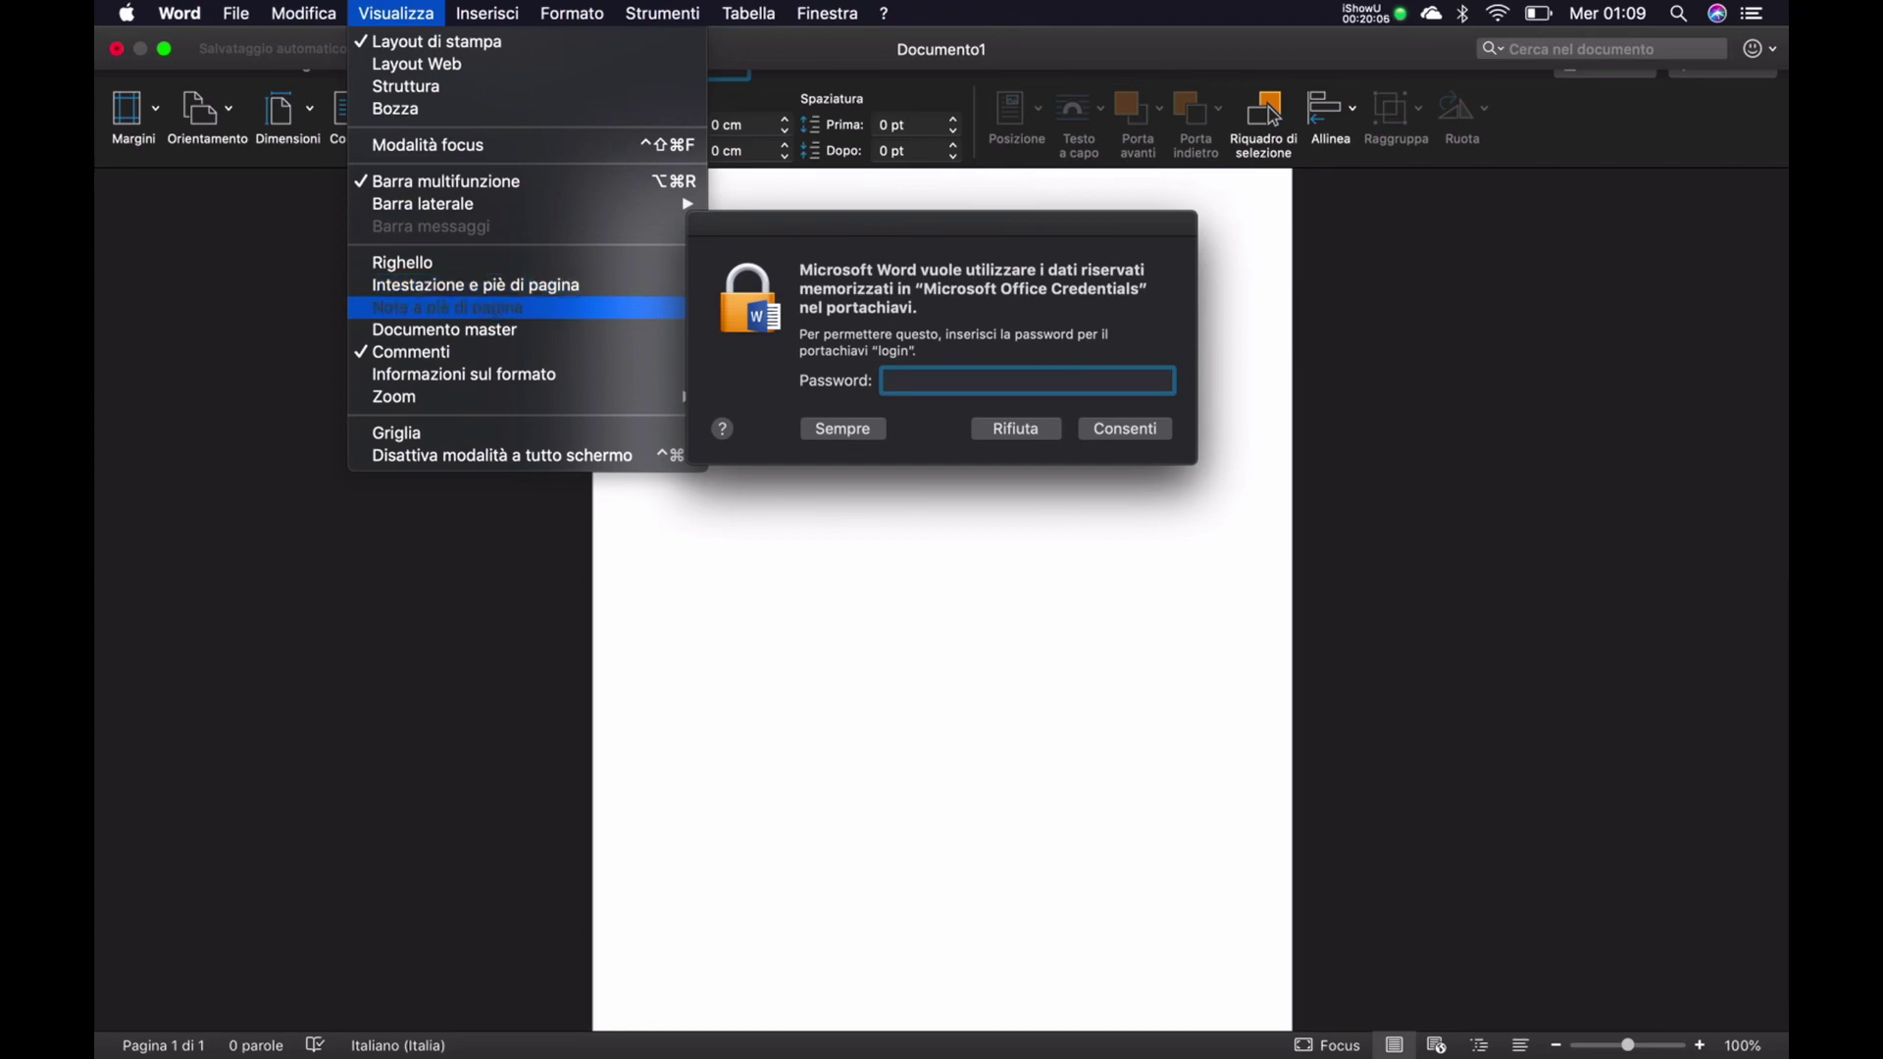
{"action": "key", "text": "Down"}
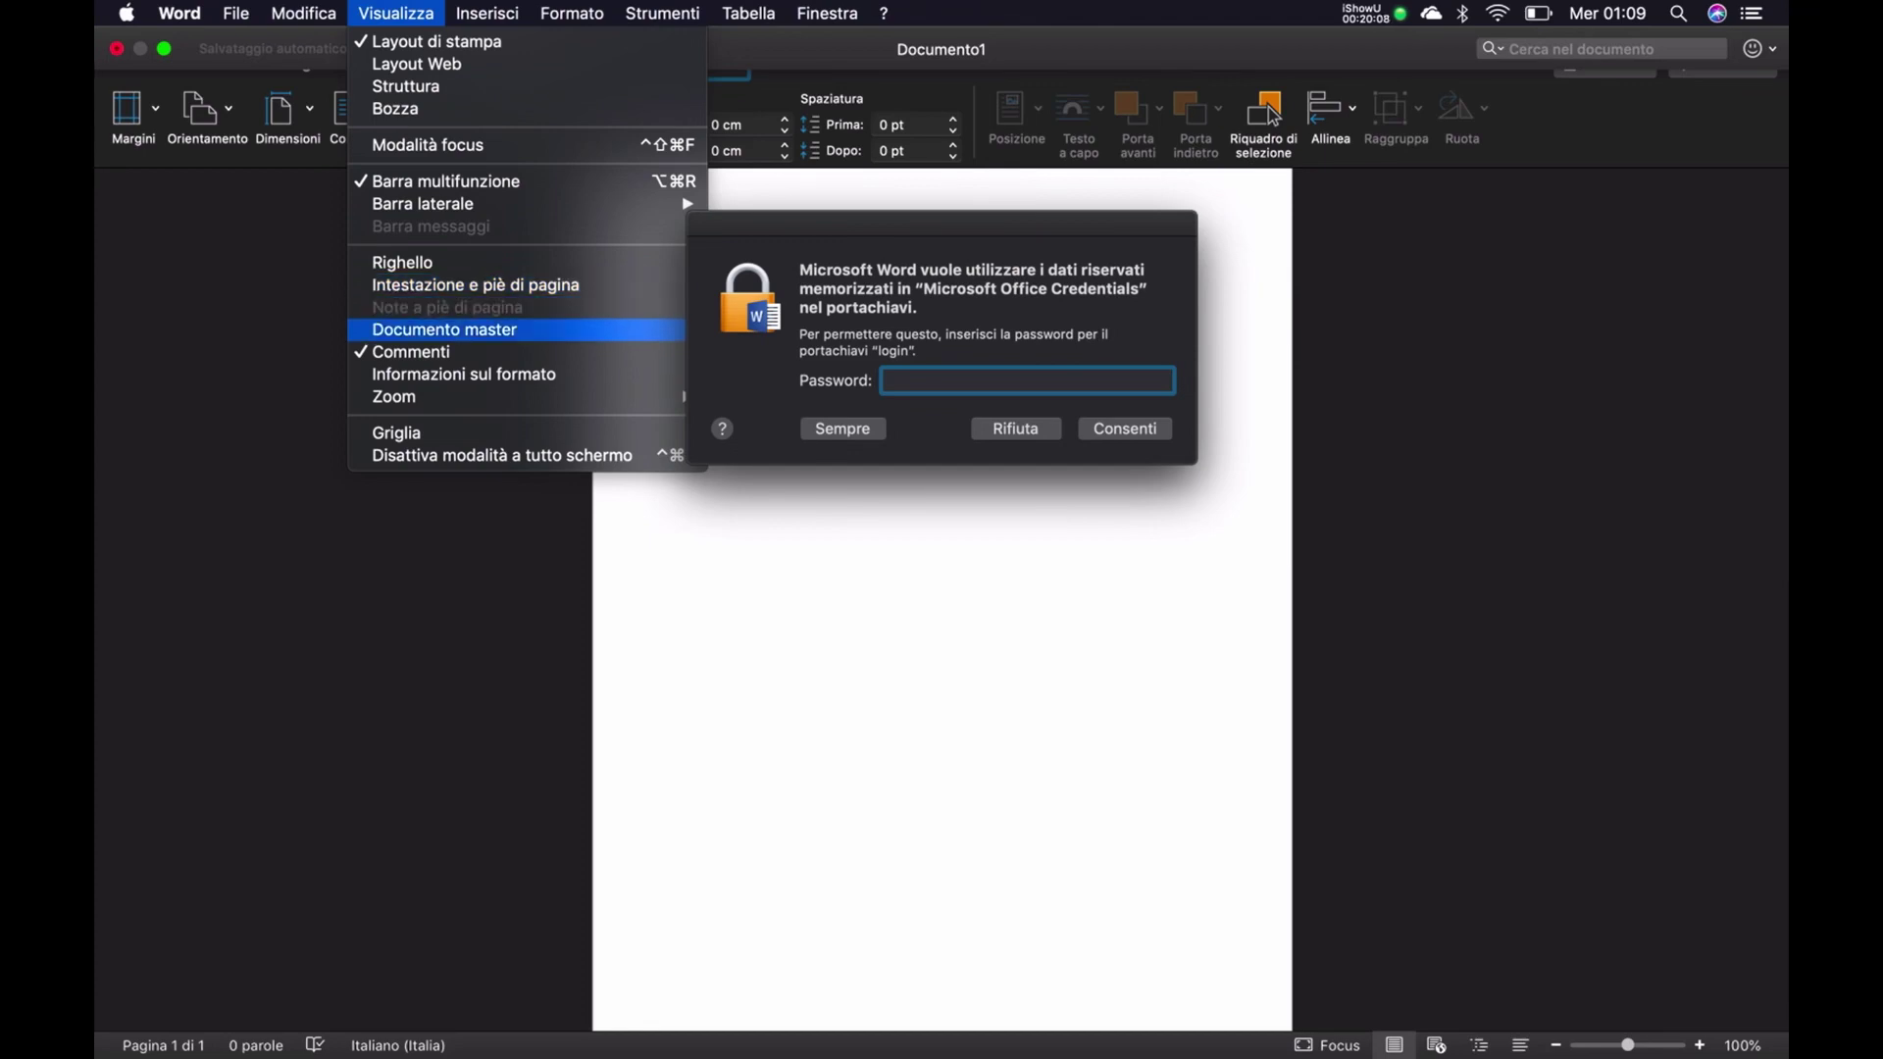
{"action": "key", "text": "Down"}
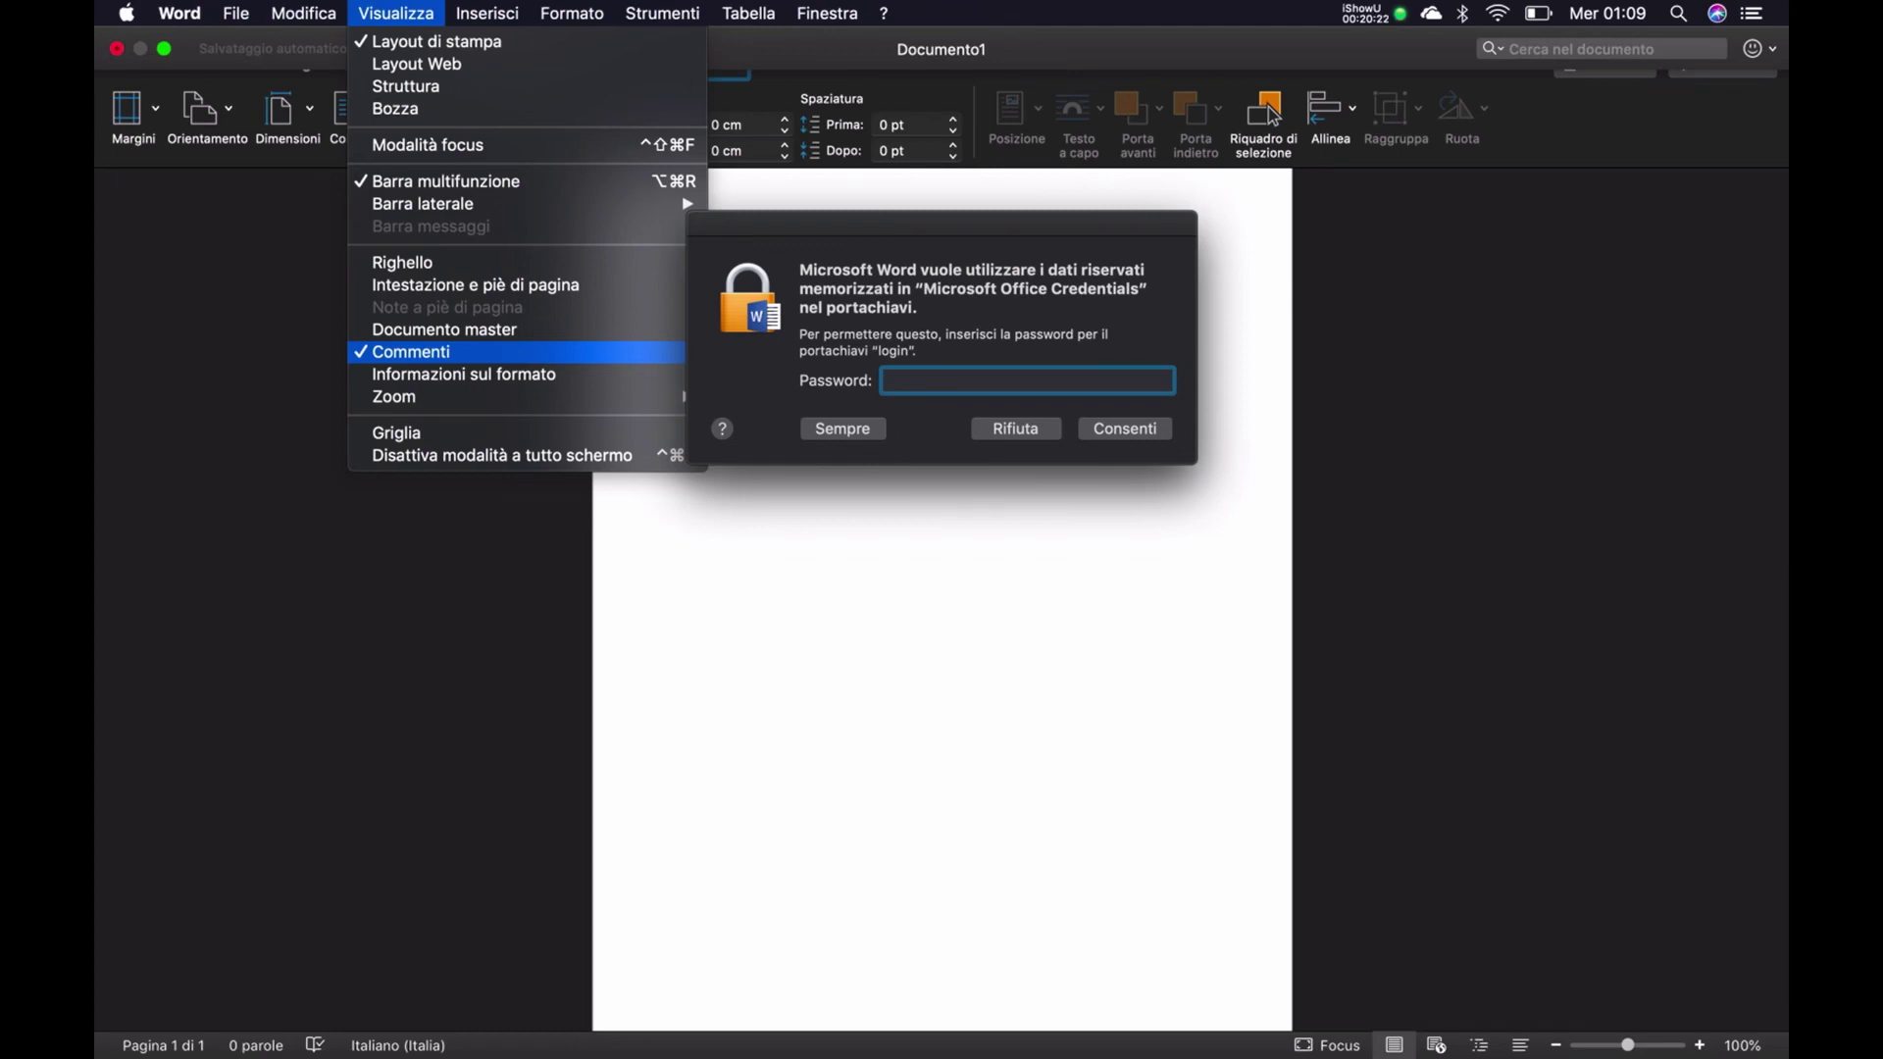
{"action": "key", "text": "Down"}
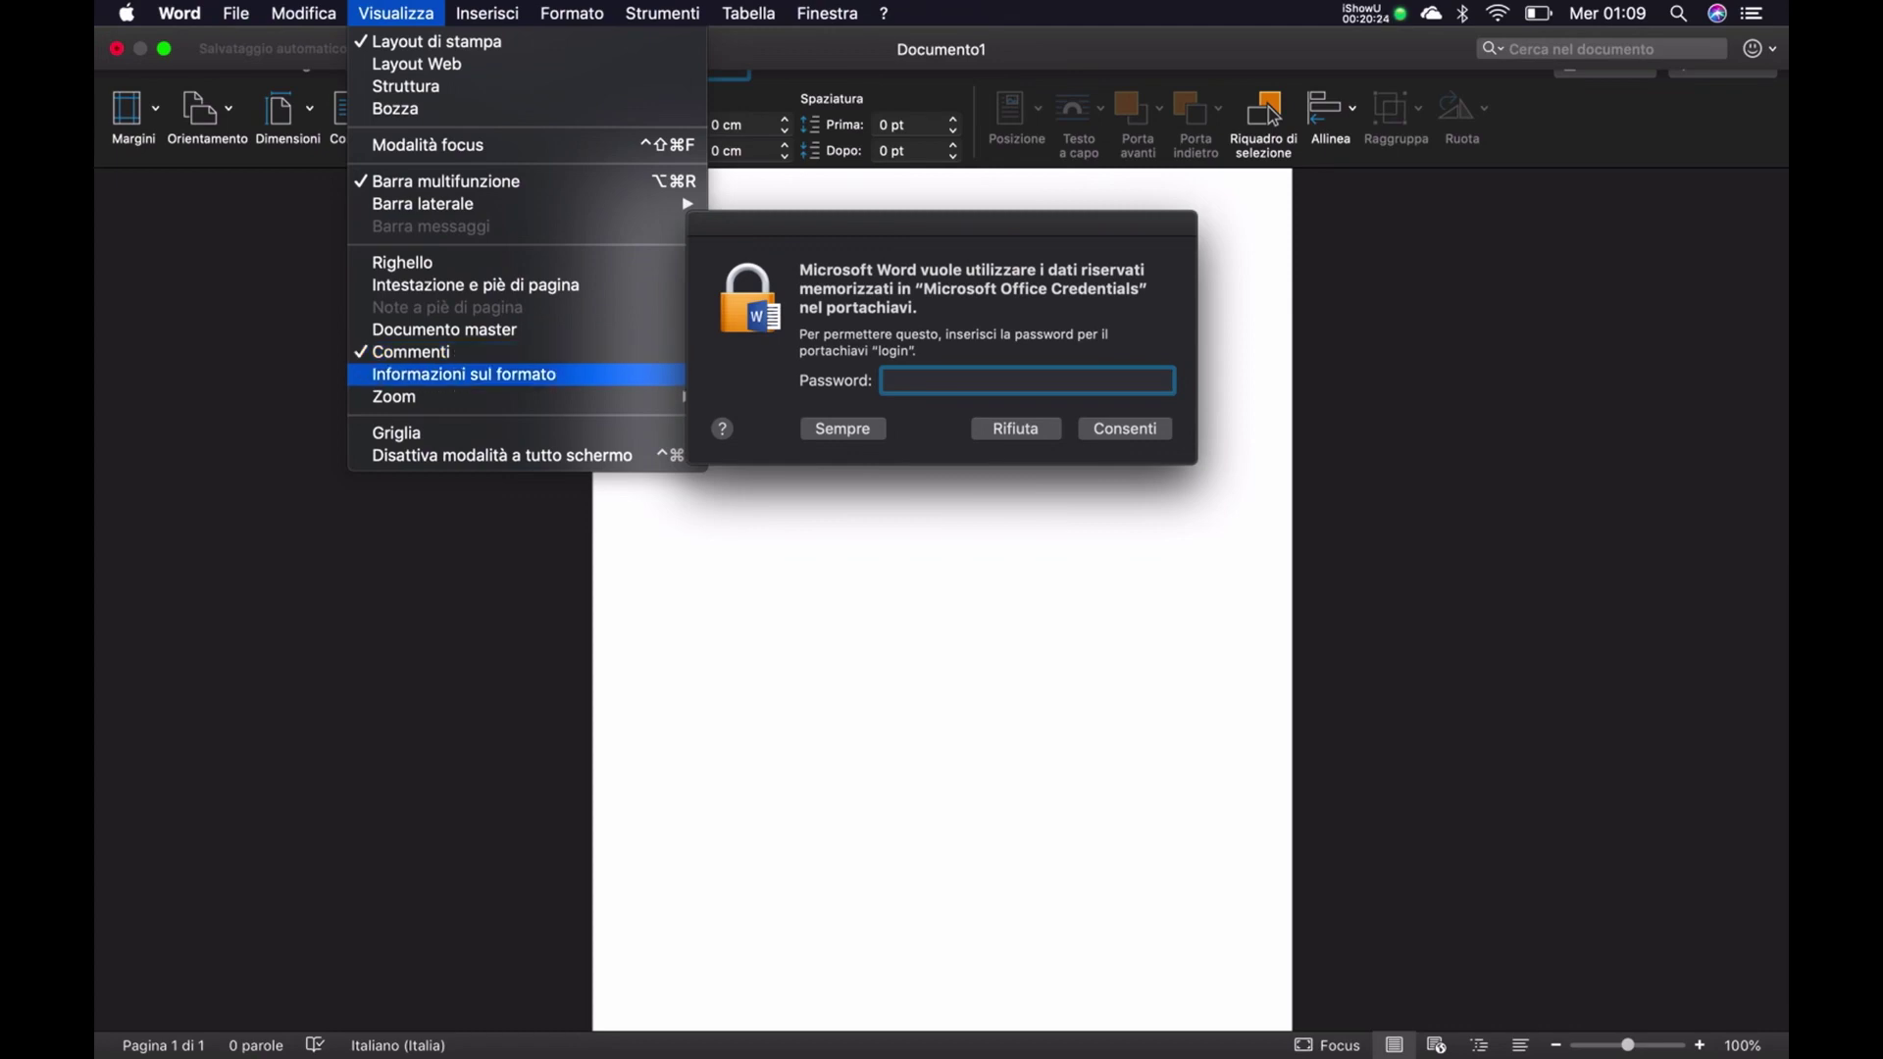
{"action": "key", "text": "Down"}
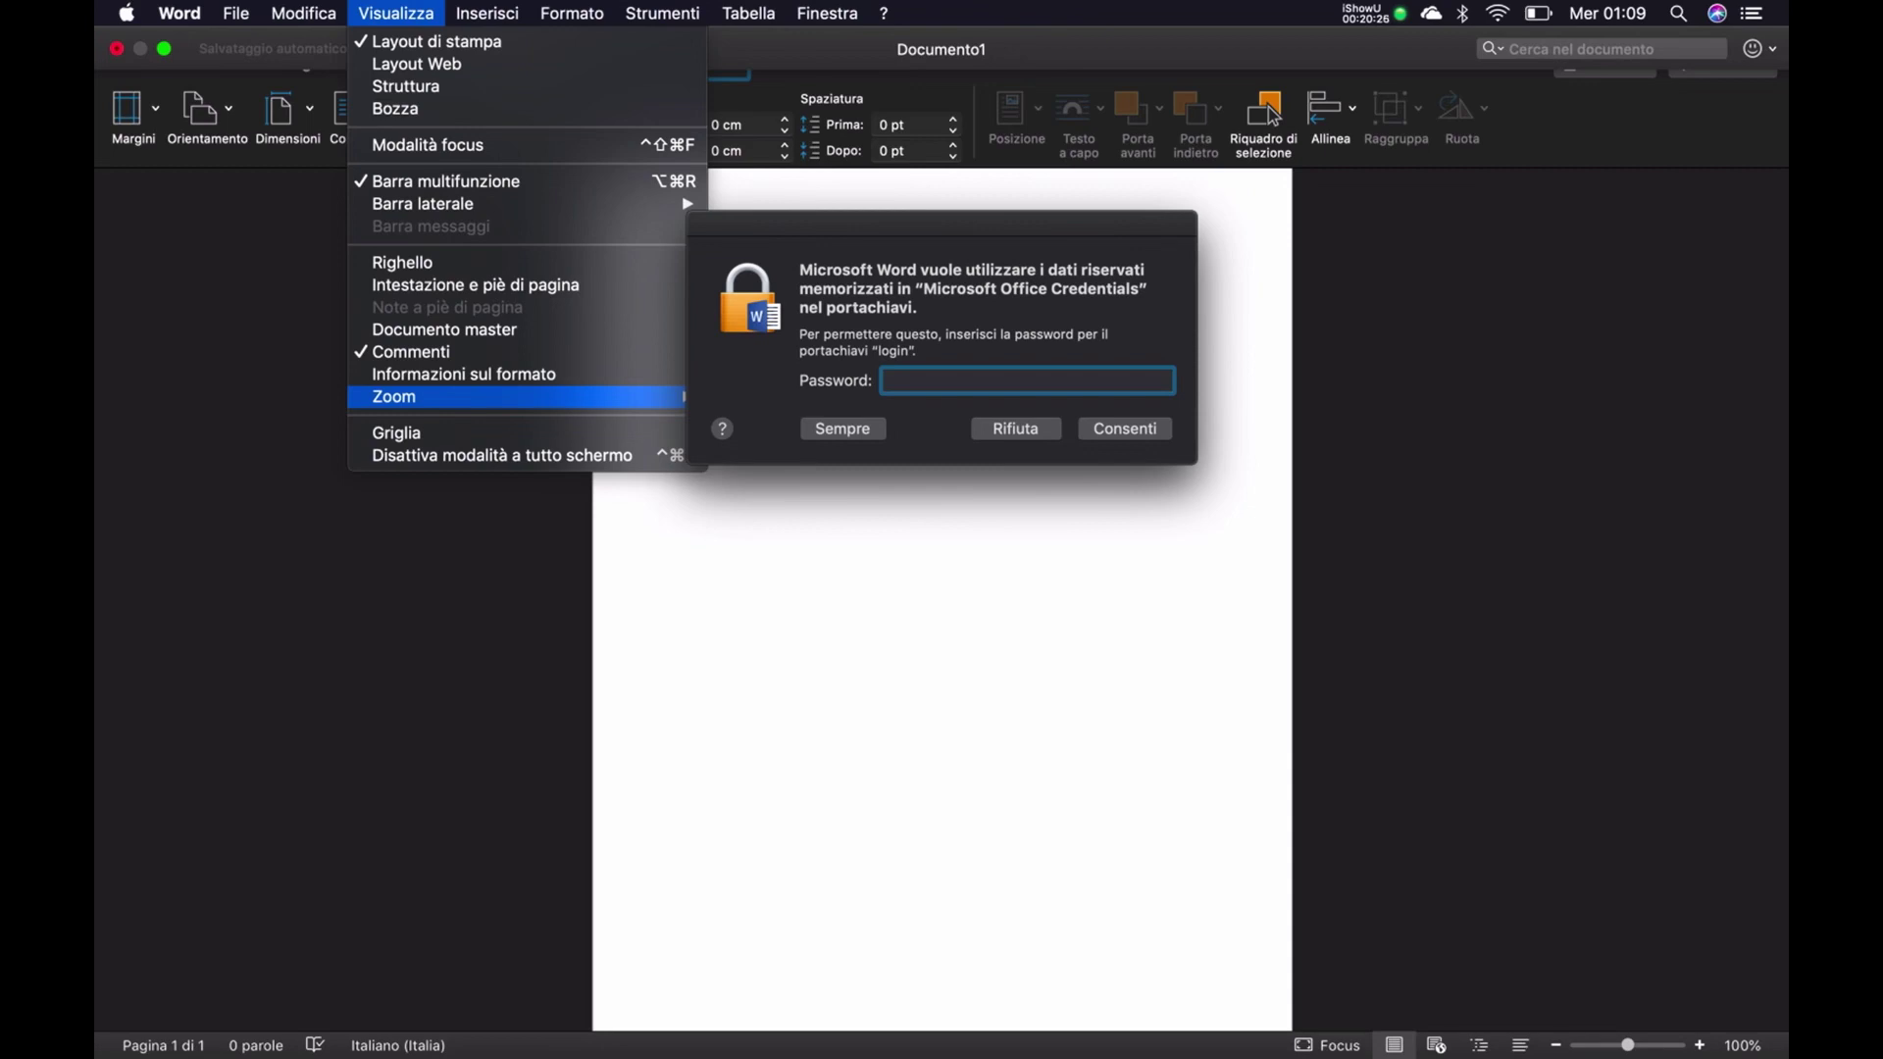
{"action": "key", "text": "Down"}
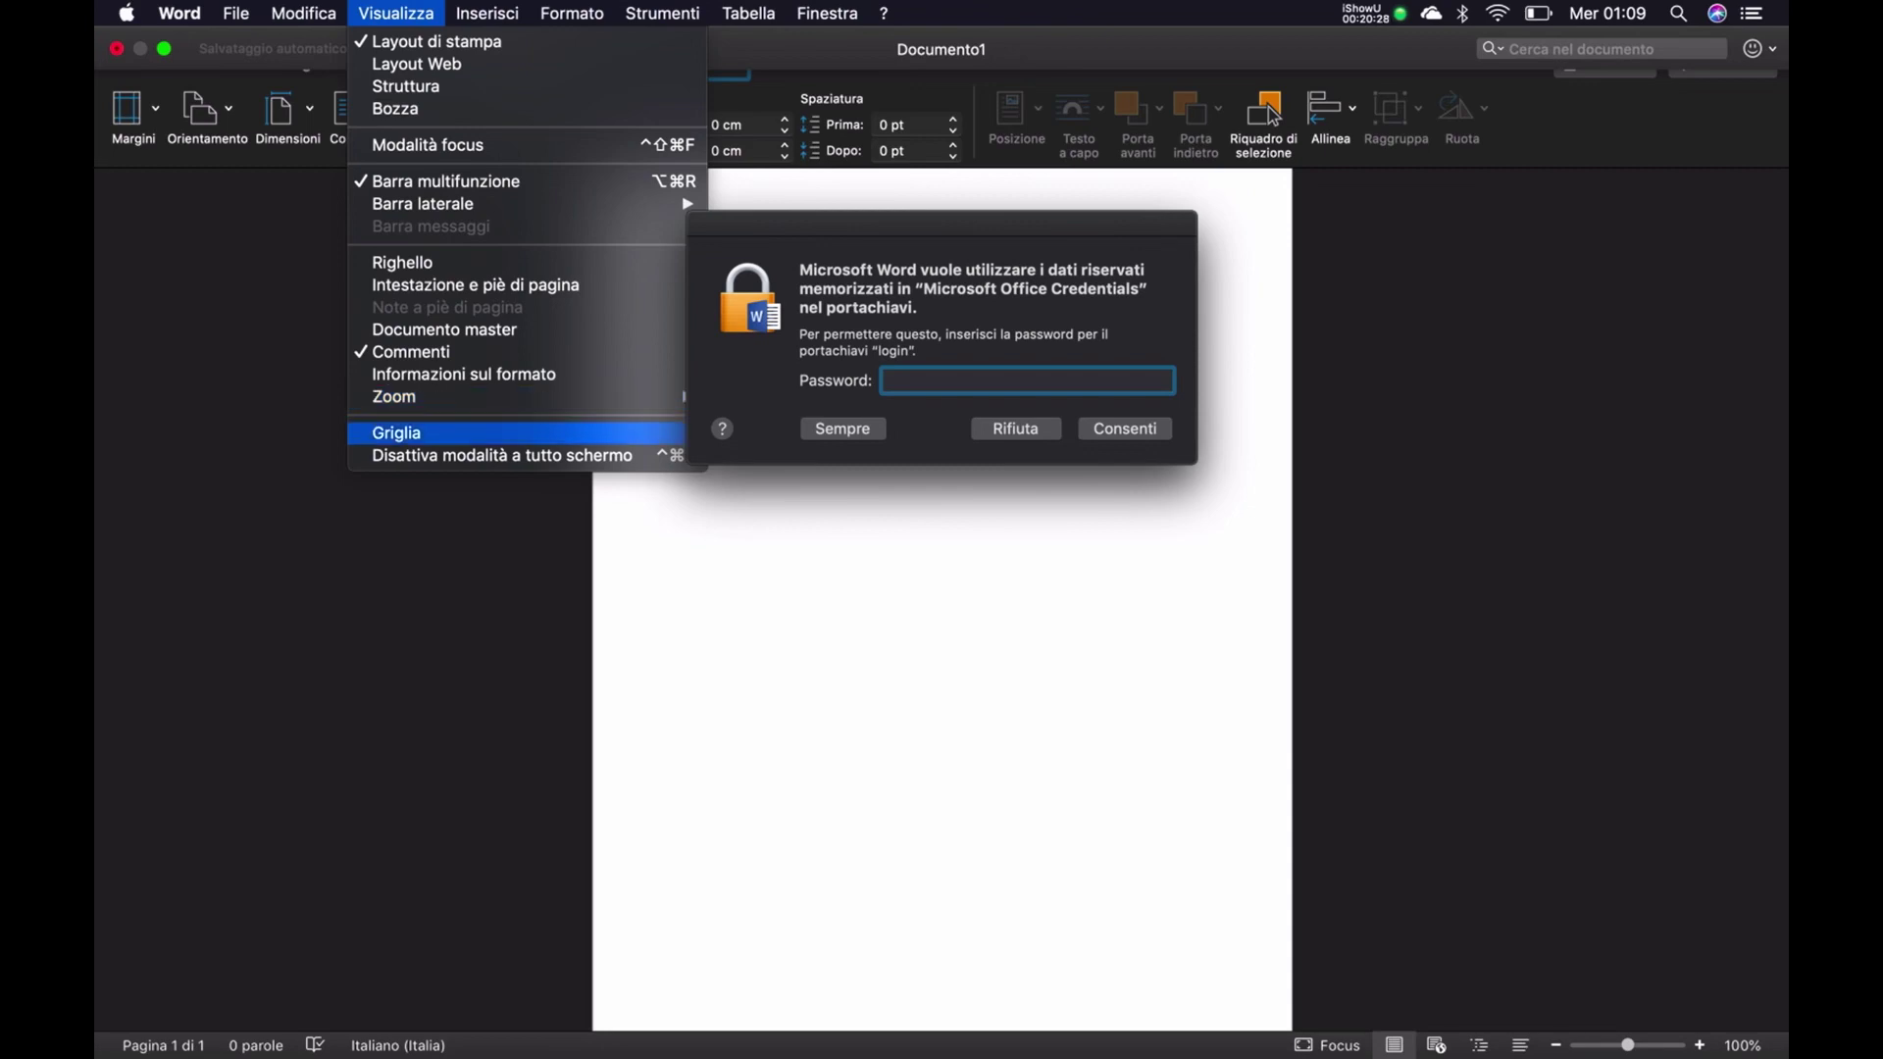
{"action": "key", "text": "Down"}
{"action": "key", "text": "Right"}
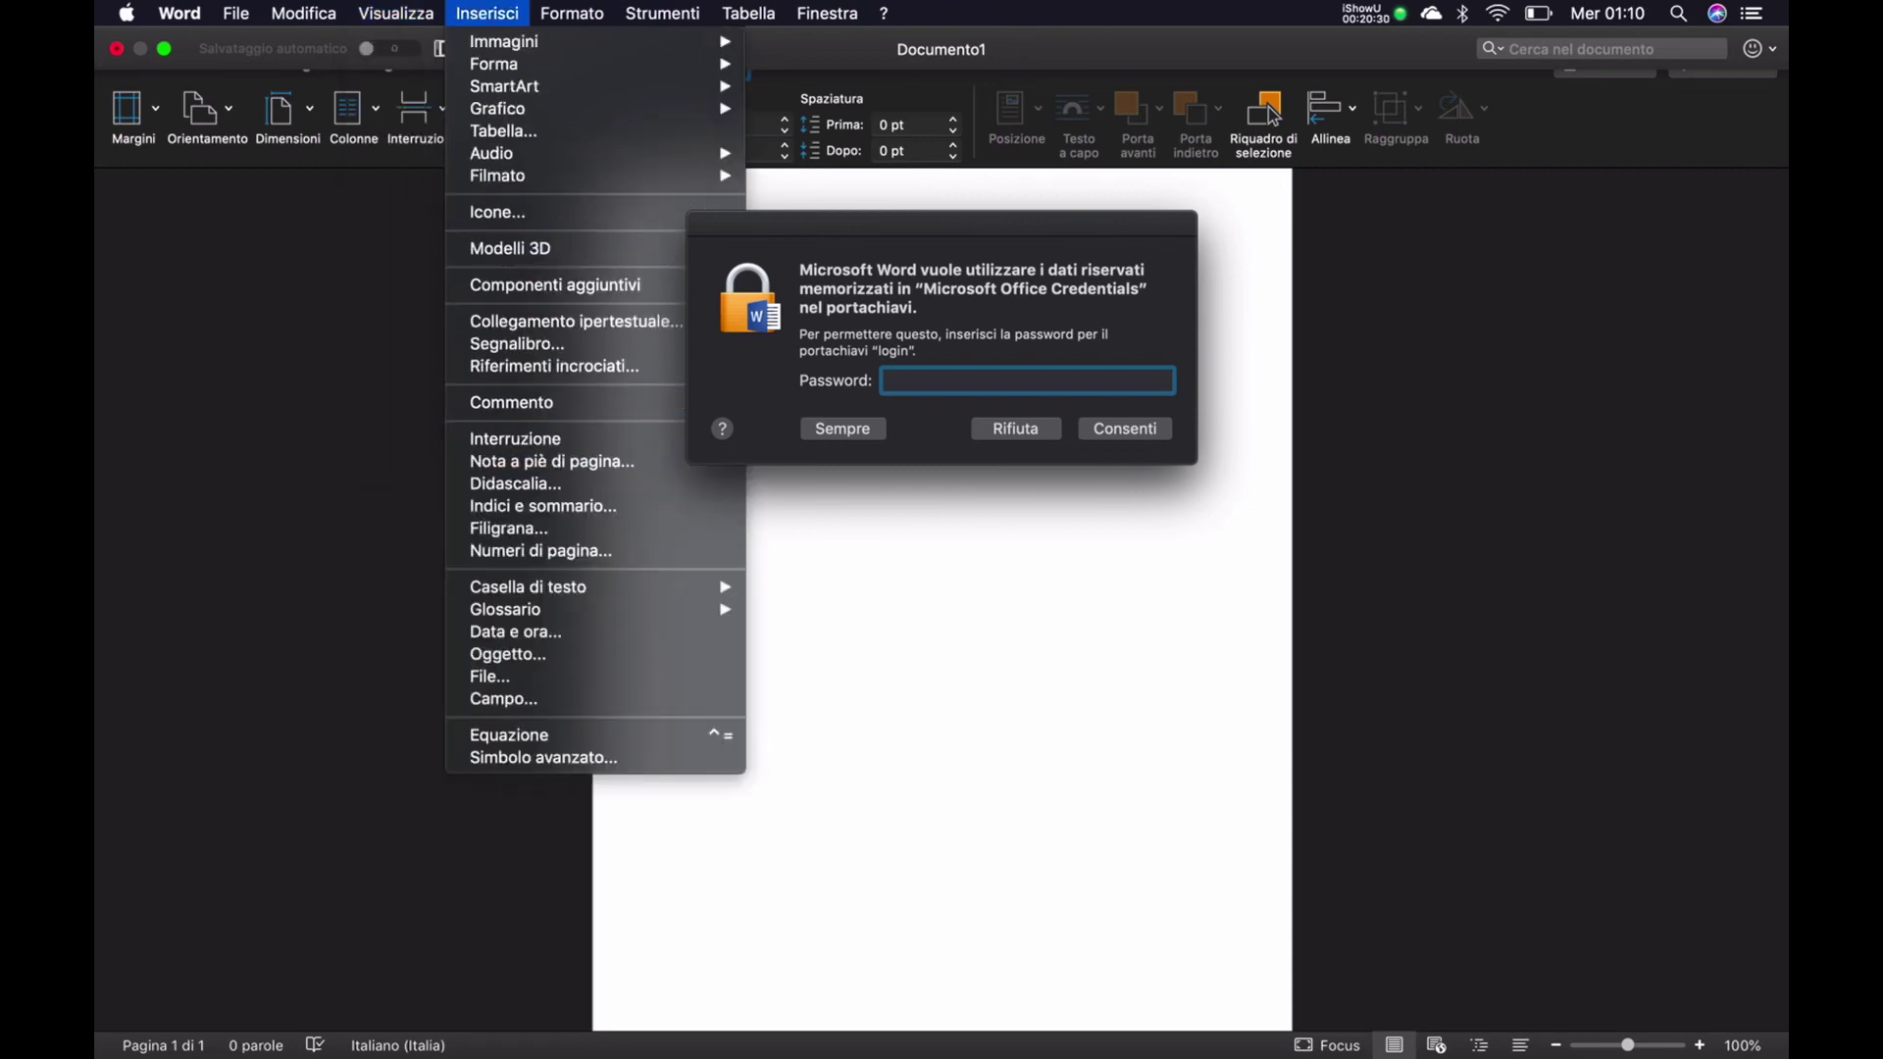
{"action": "key", "text": "Down"}
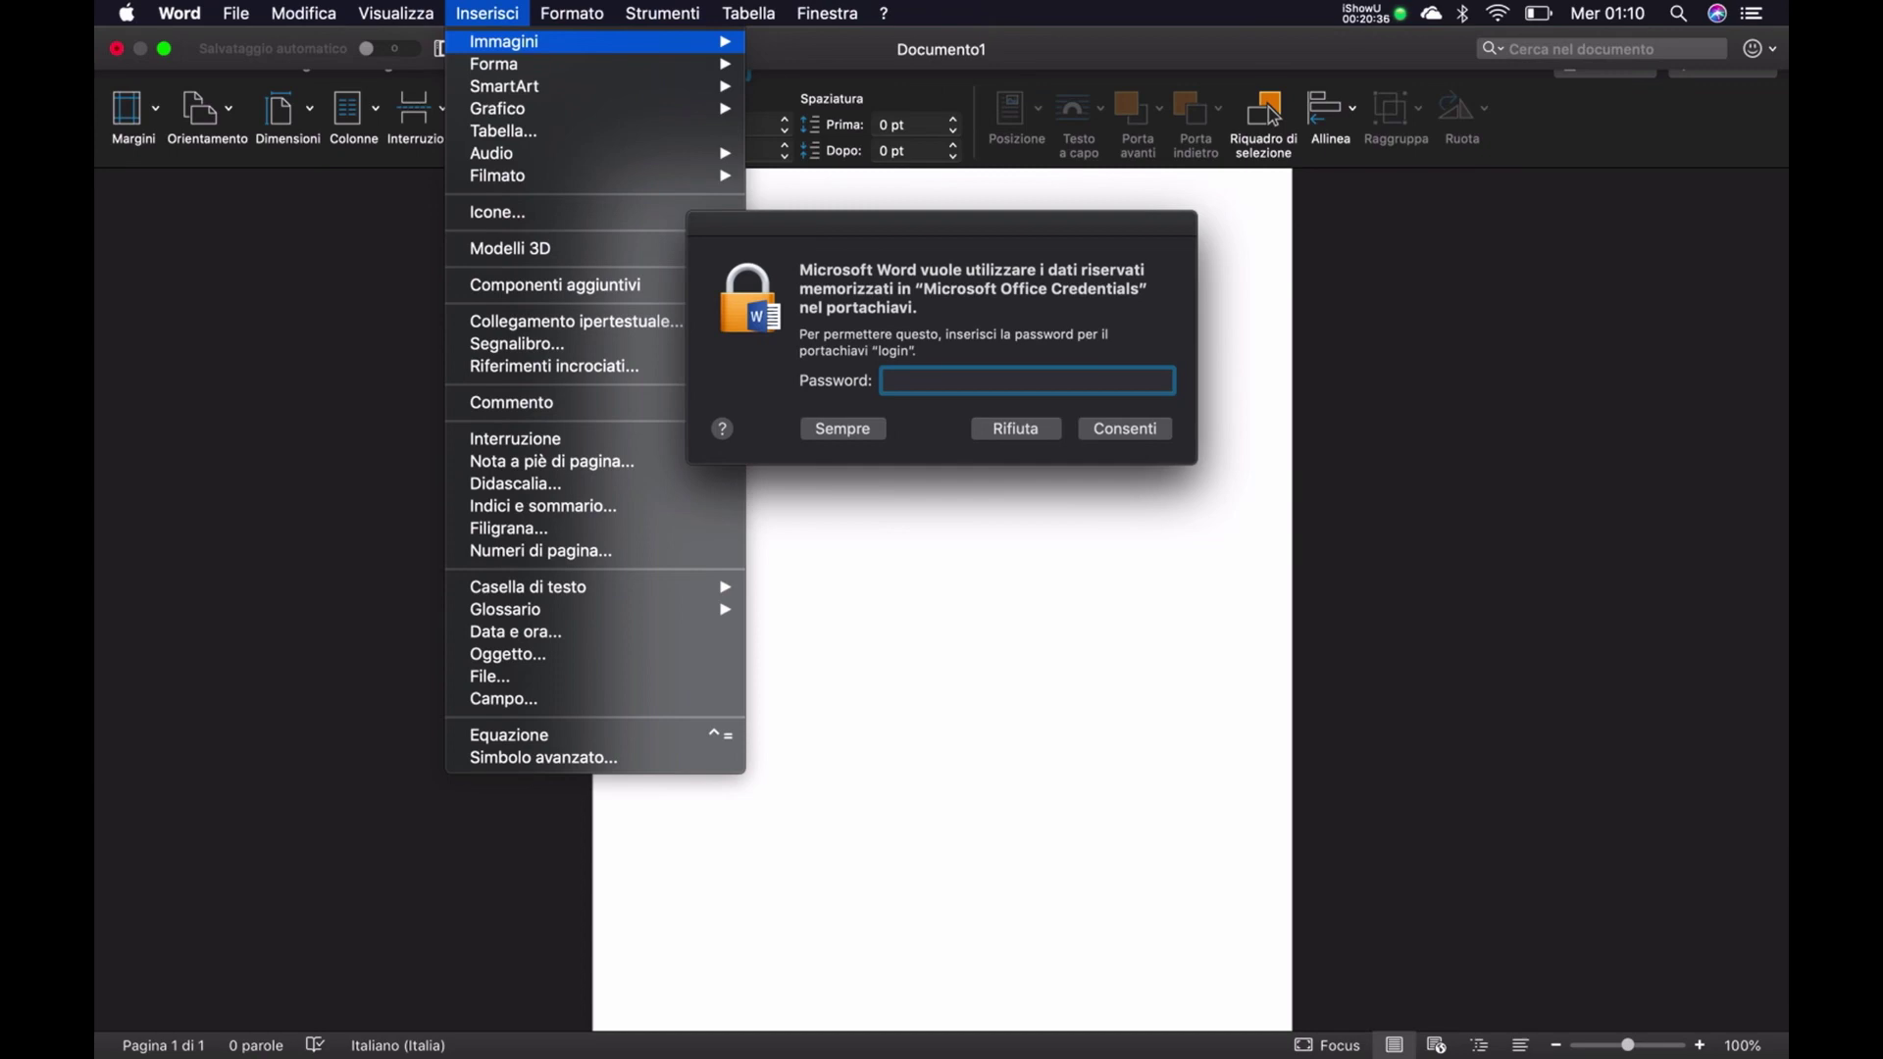
{"action": "key", "text": "Right"}
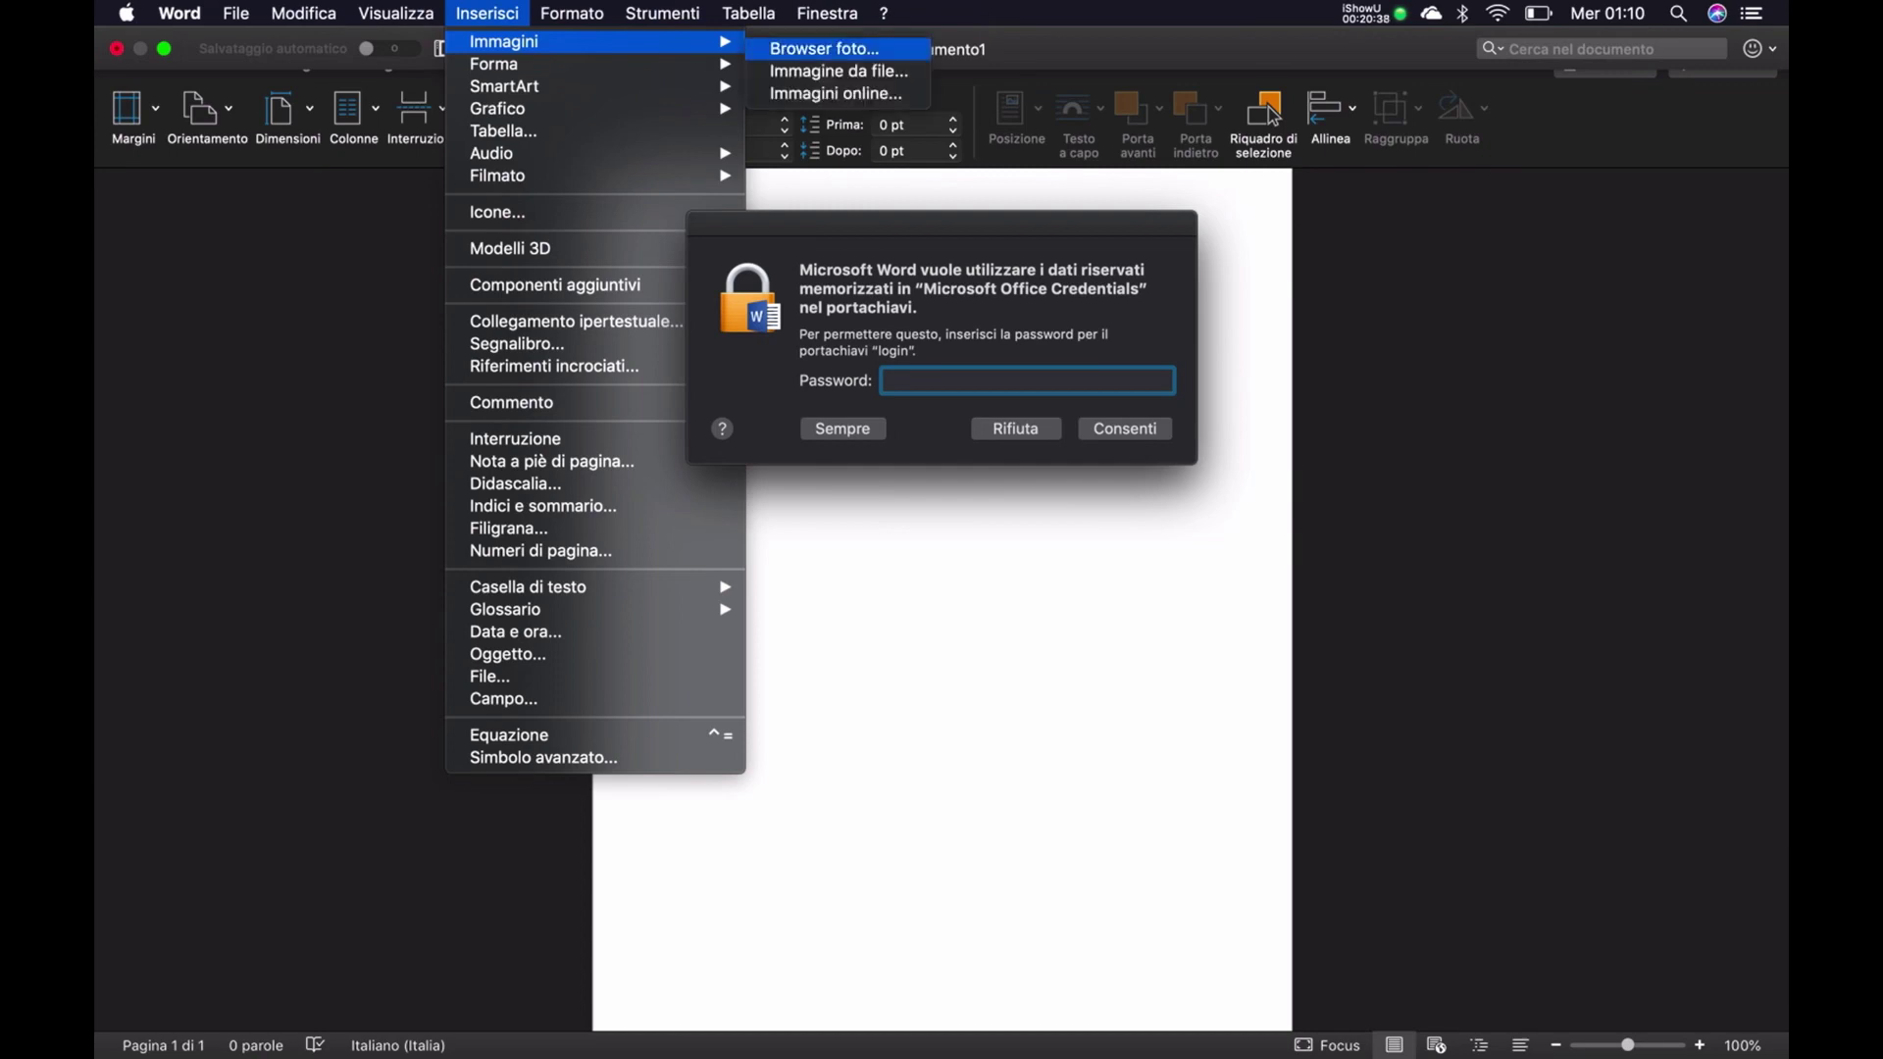
{"action": "key", "text": "Down"}
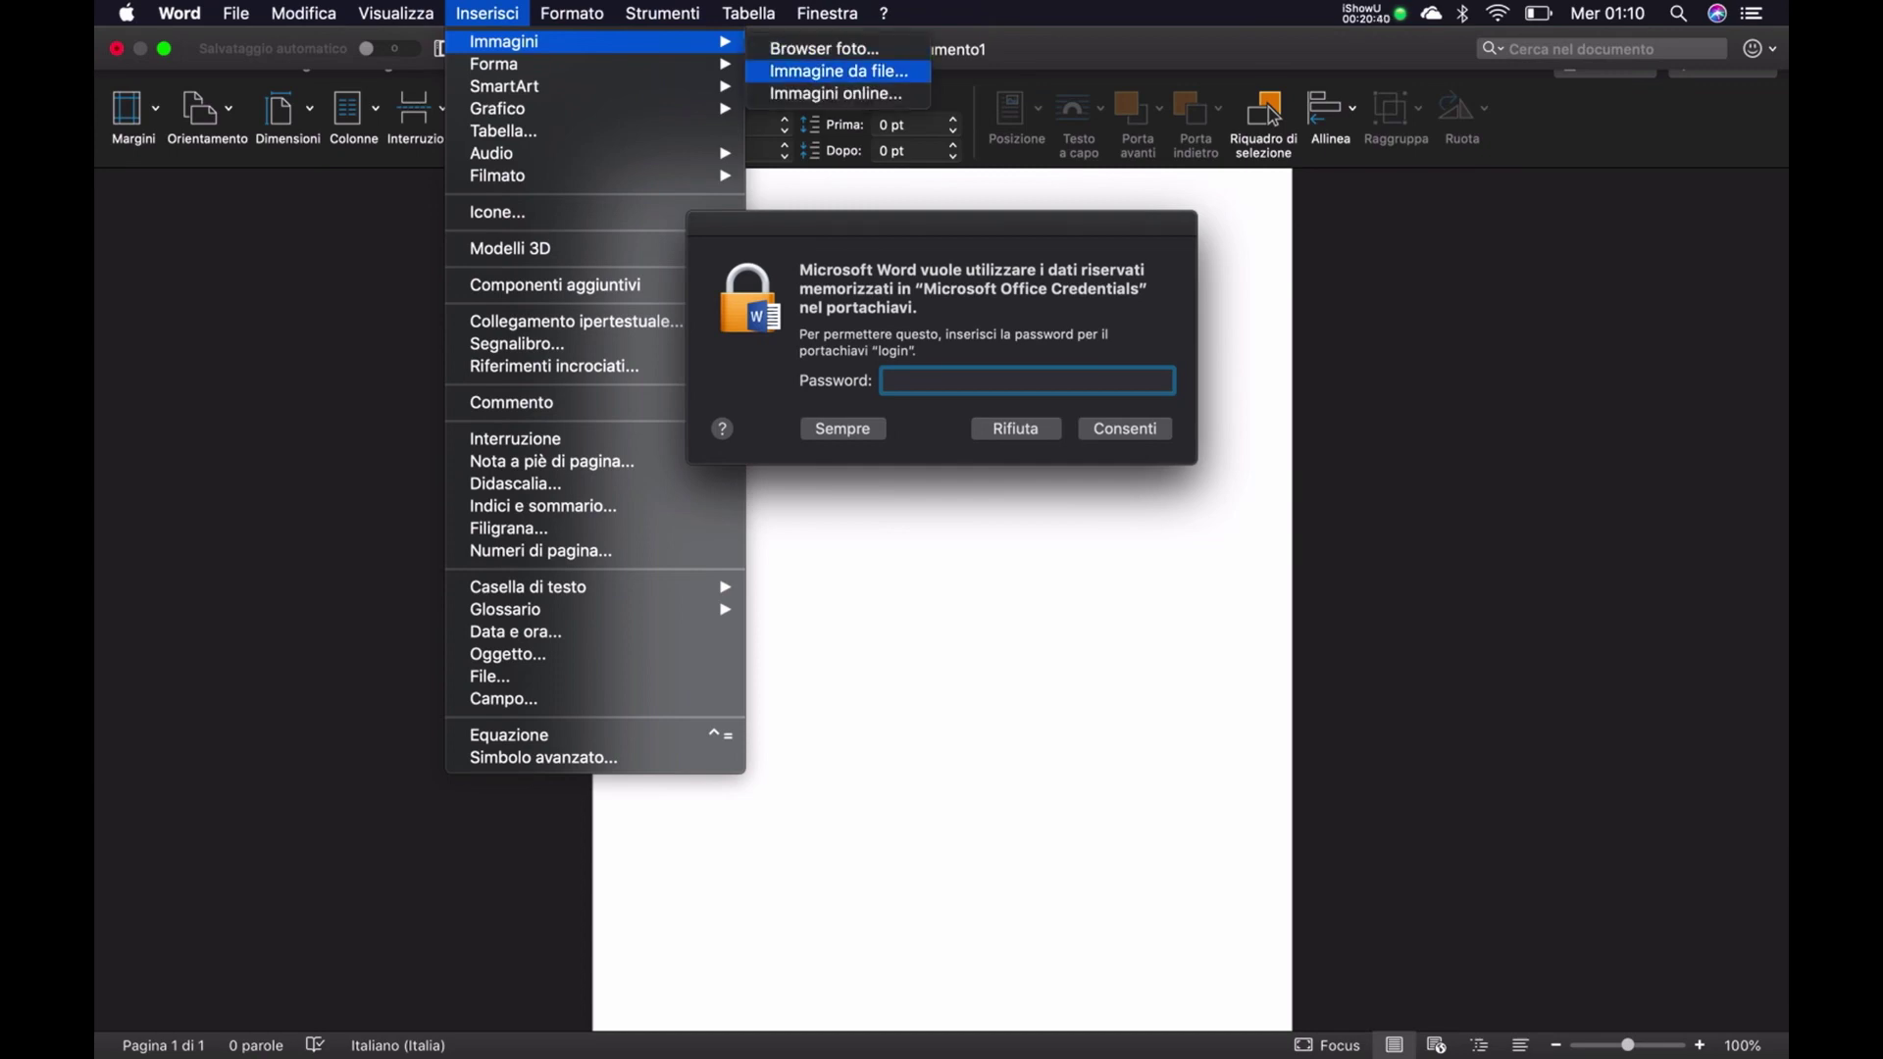
{"action": "key", "text": "Left"}
{"action": "key", "text": "Down"}
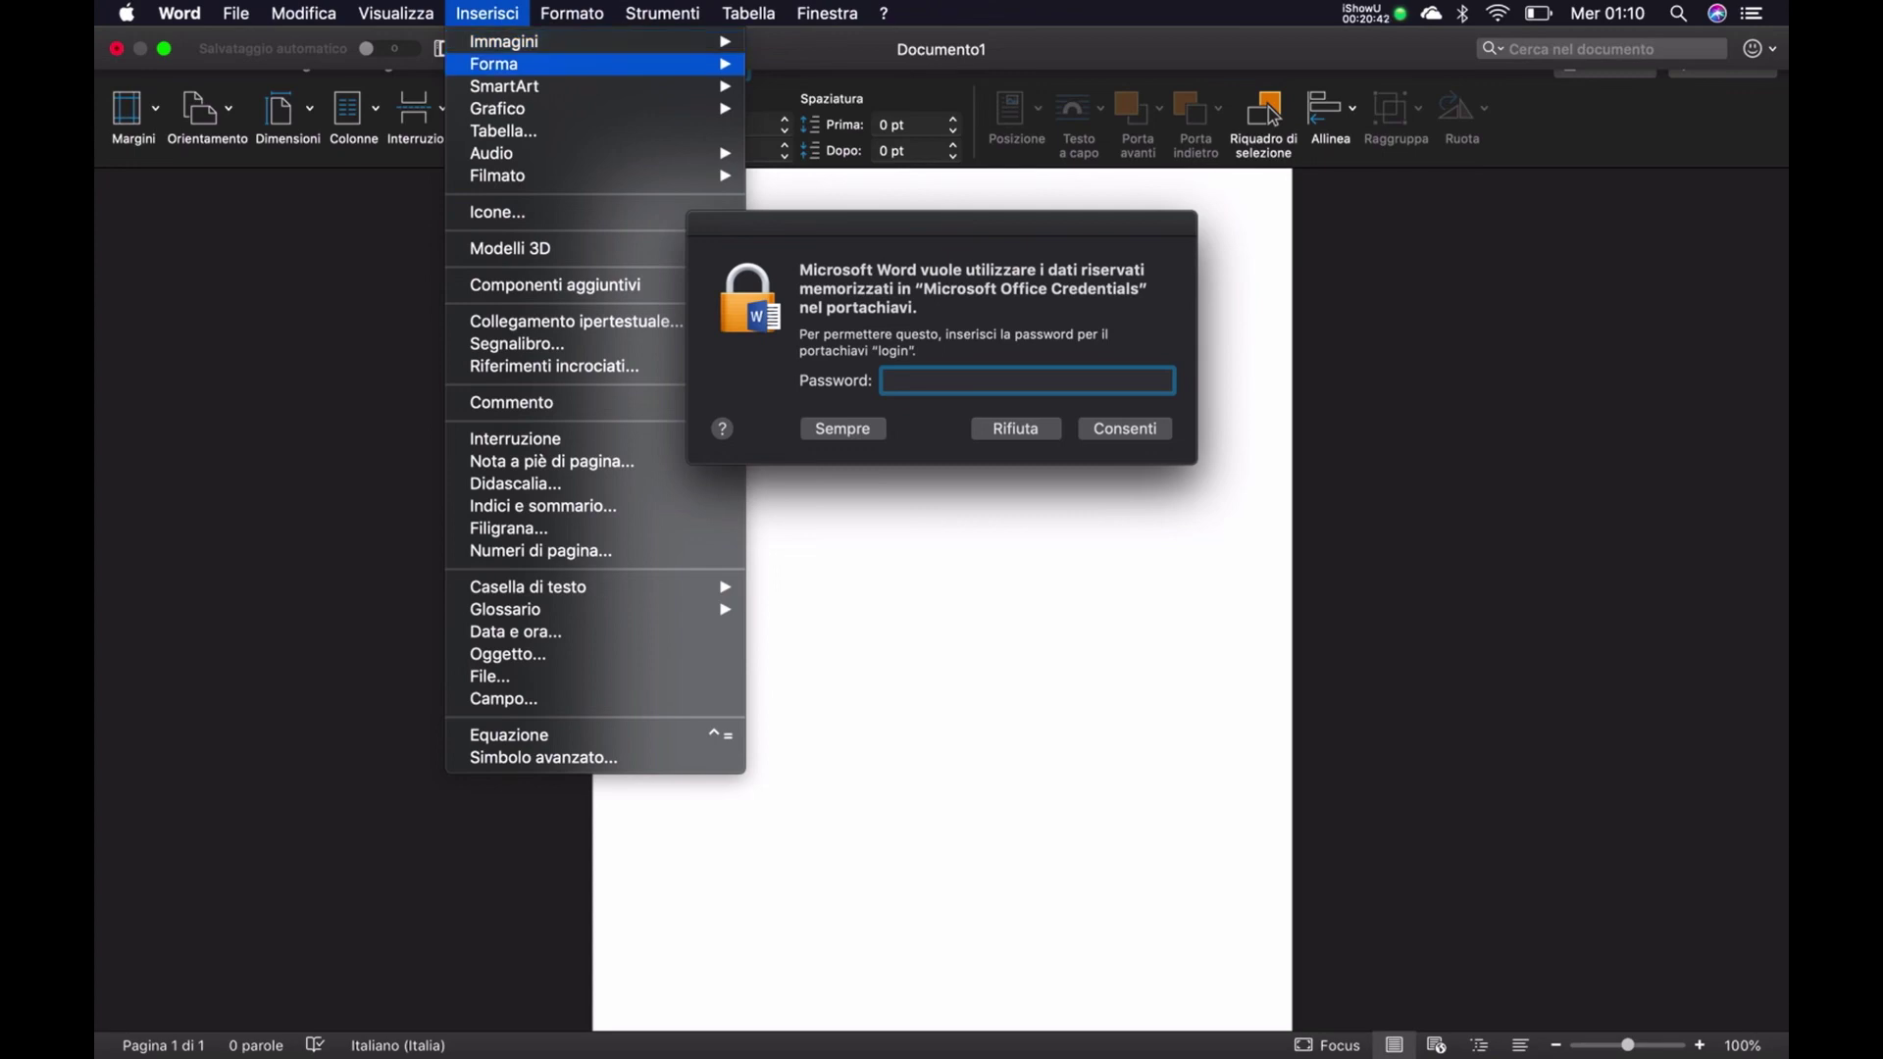
{"action": "key", "text": "Right"}
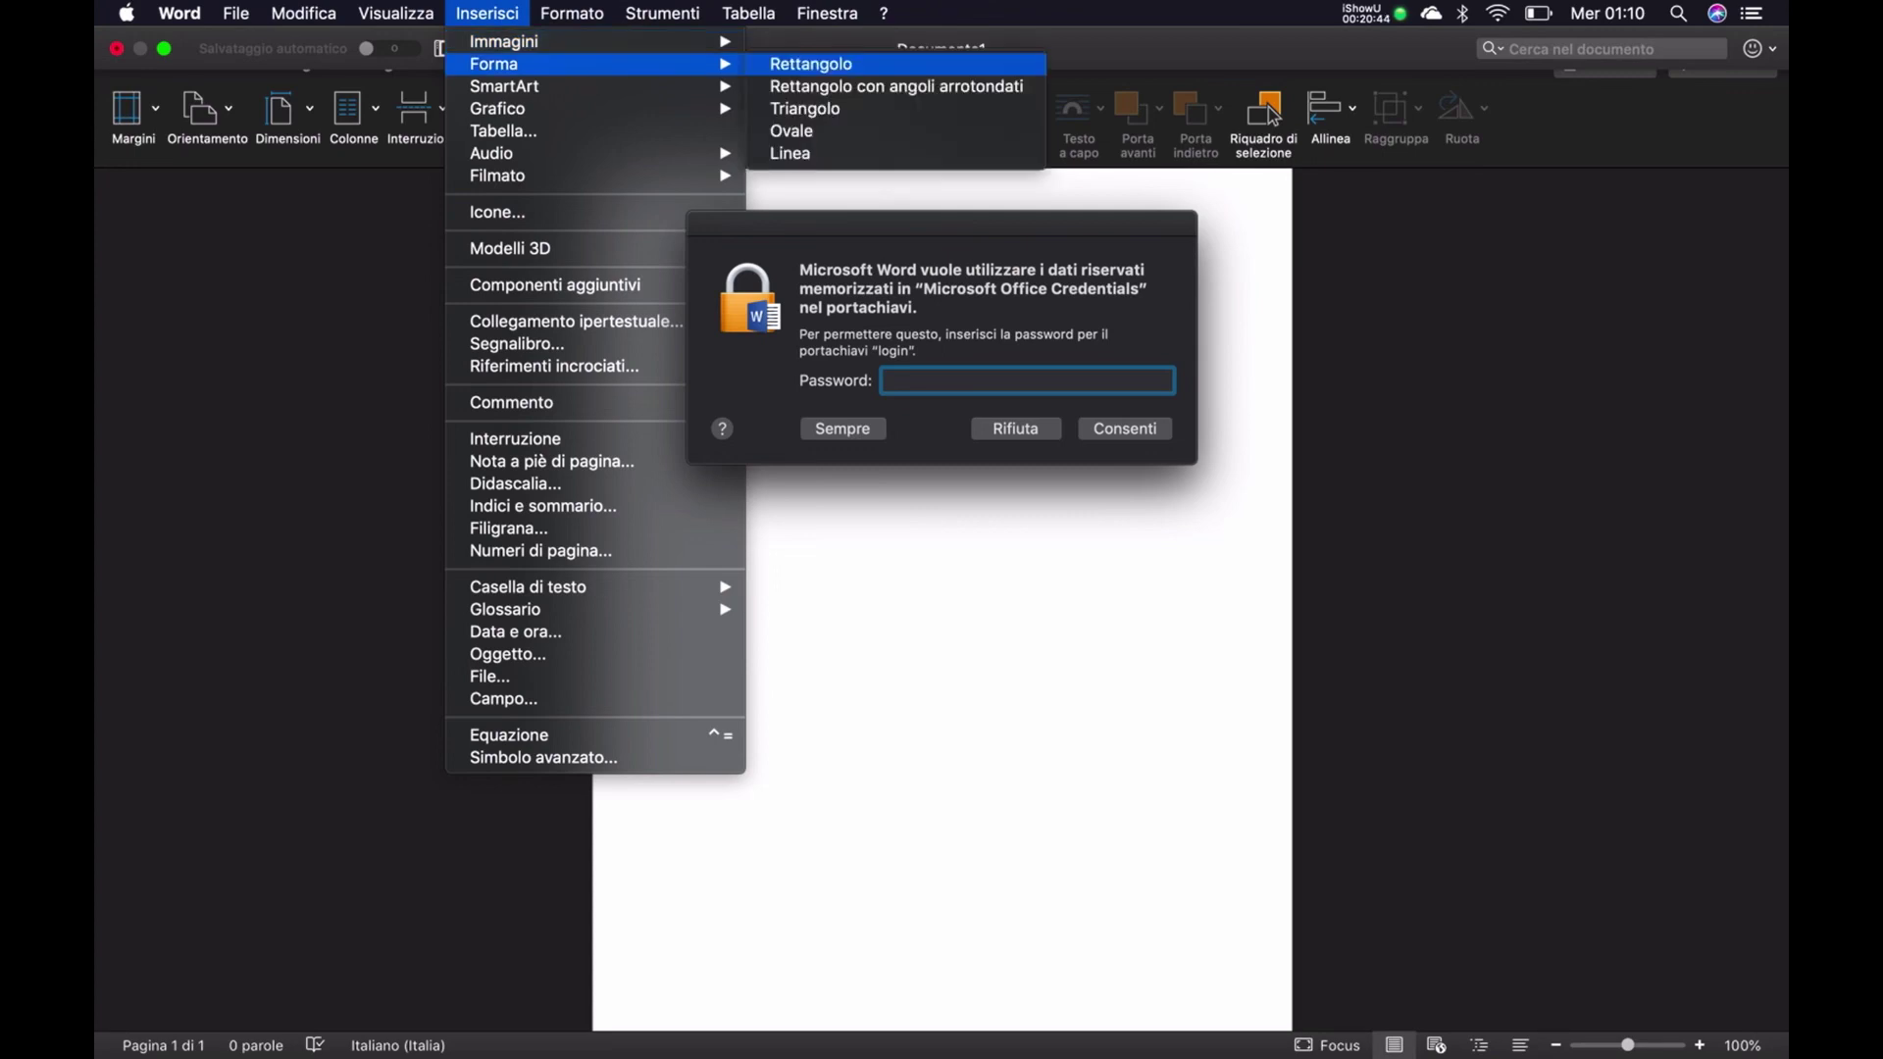
{"action": "key", "text": "Down"}
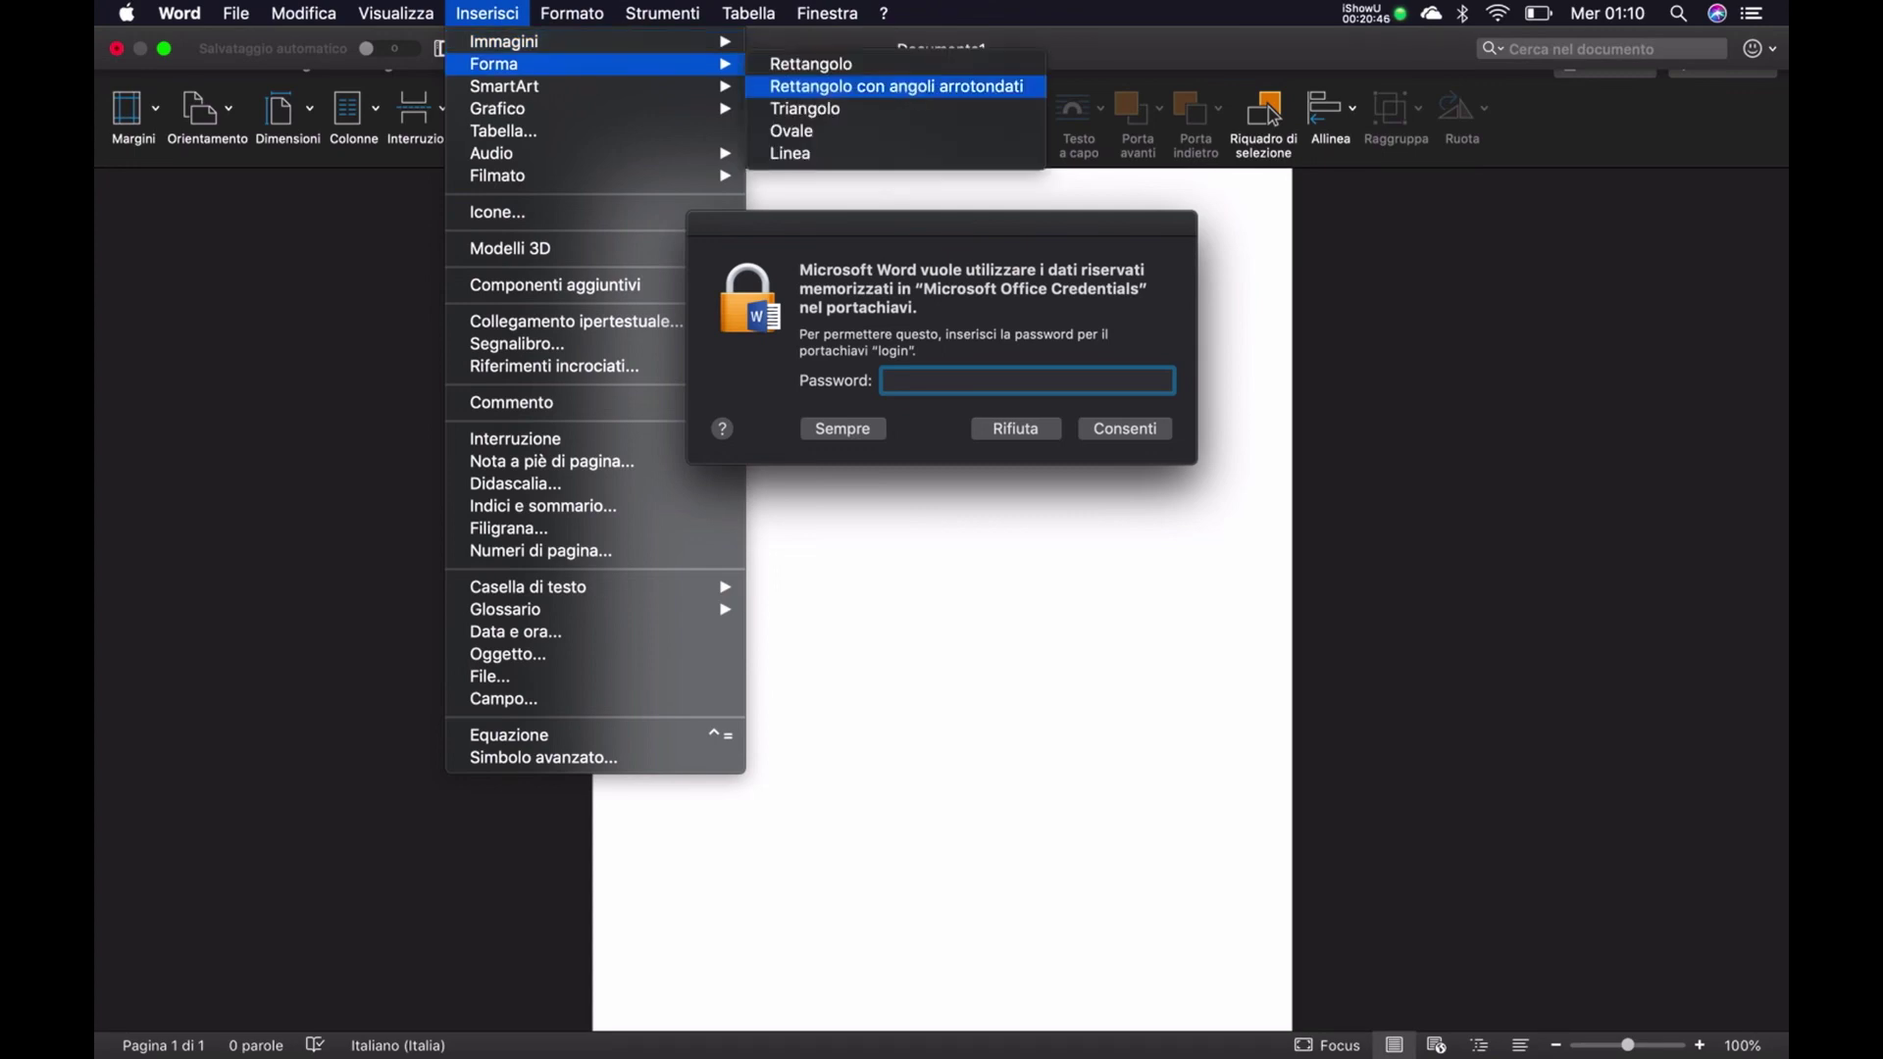
{"action": "key", "text": "Down"}
{"action": "key", "text": "Down"}
{"action": "key", "text": "Left"}
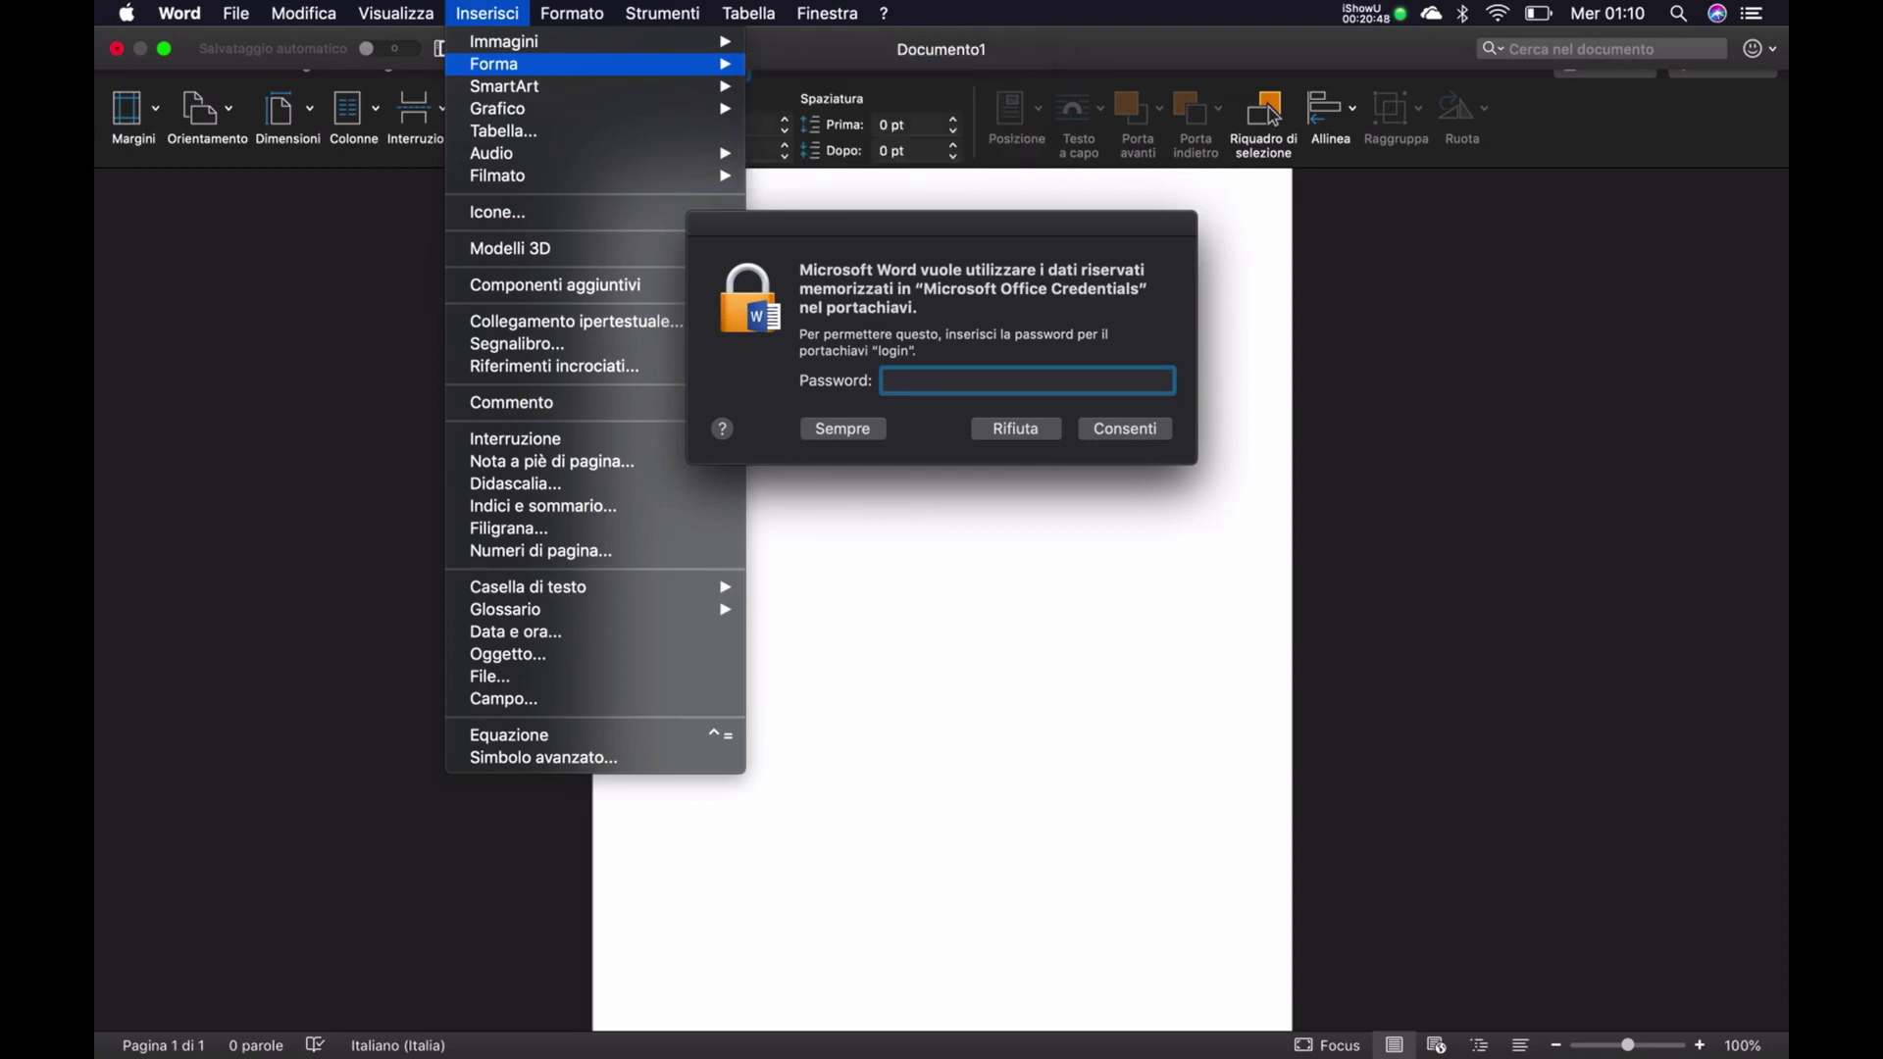
{"action": "key", "text": "Down"}
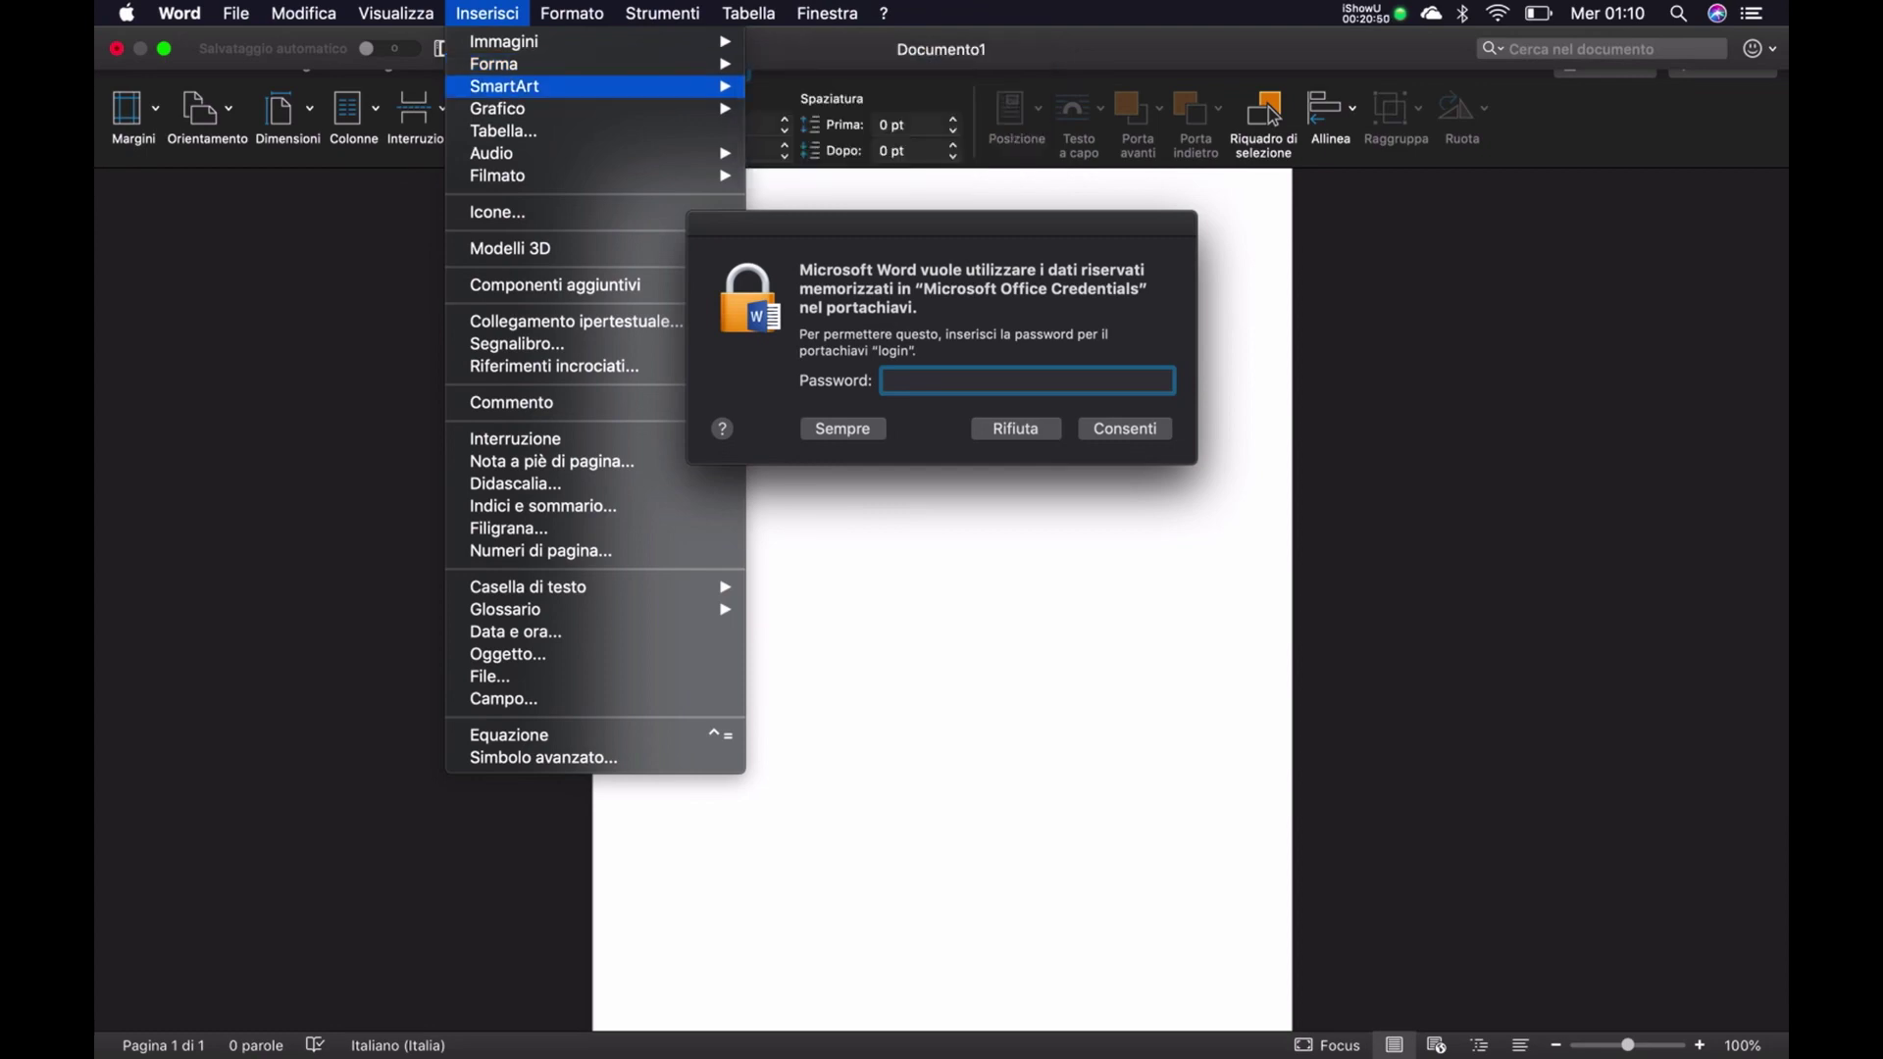
{"action": "key", "text": "Down"}
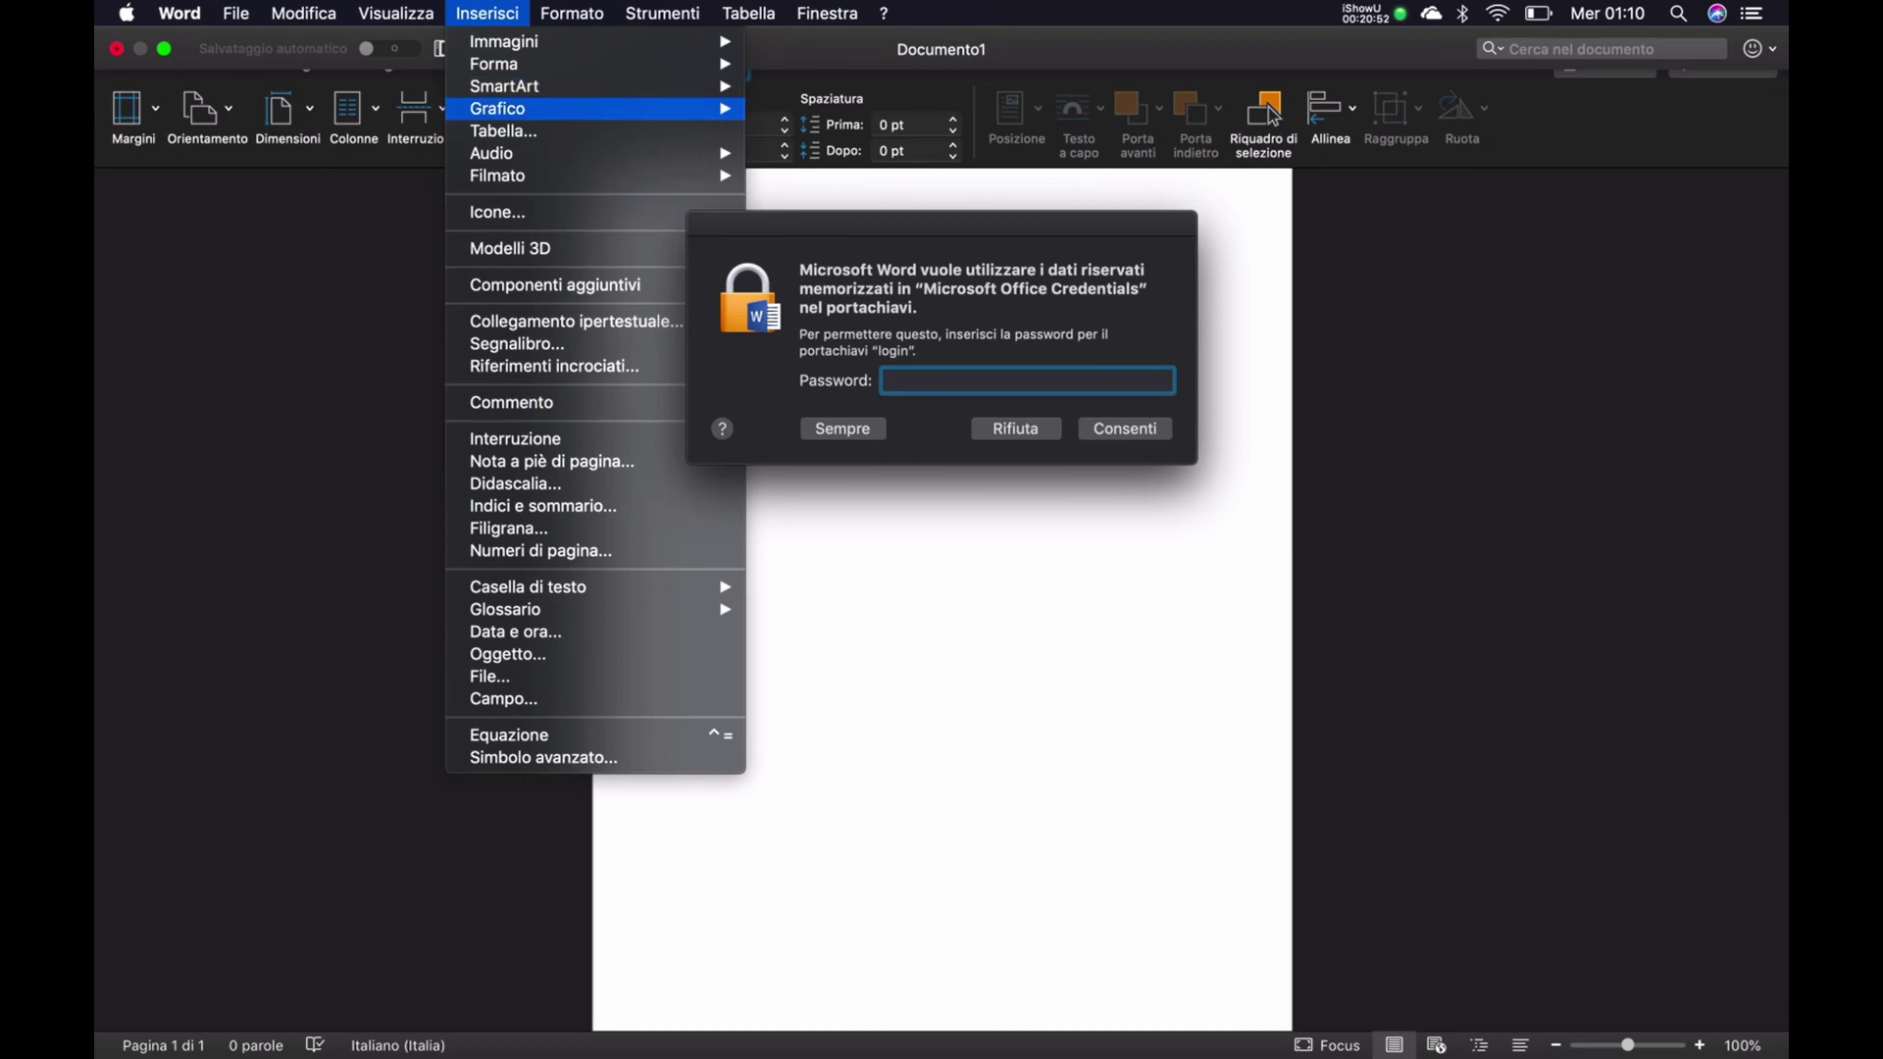
{"action": "key", "text": "Down"}
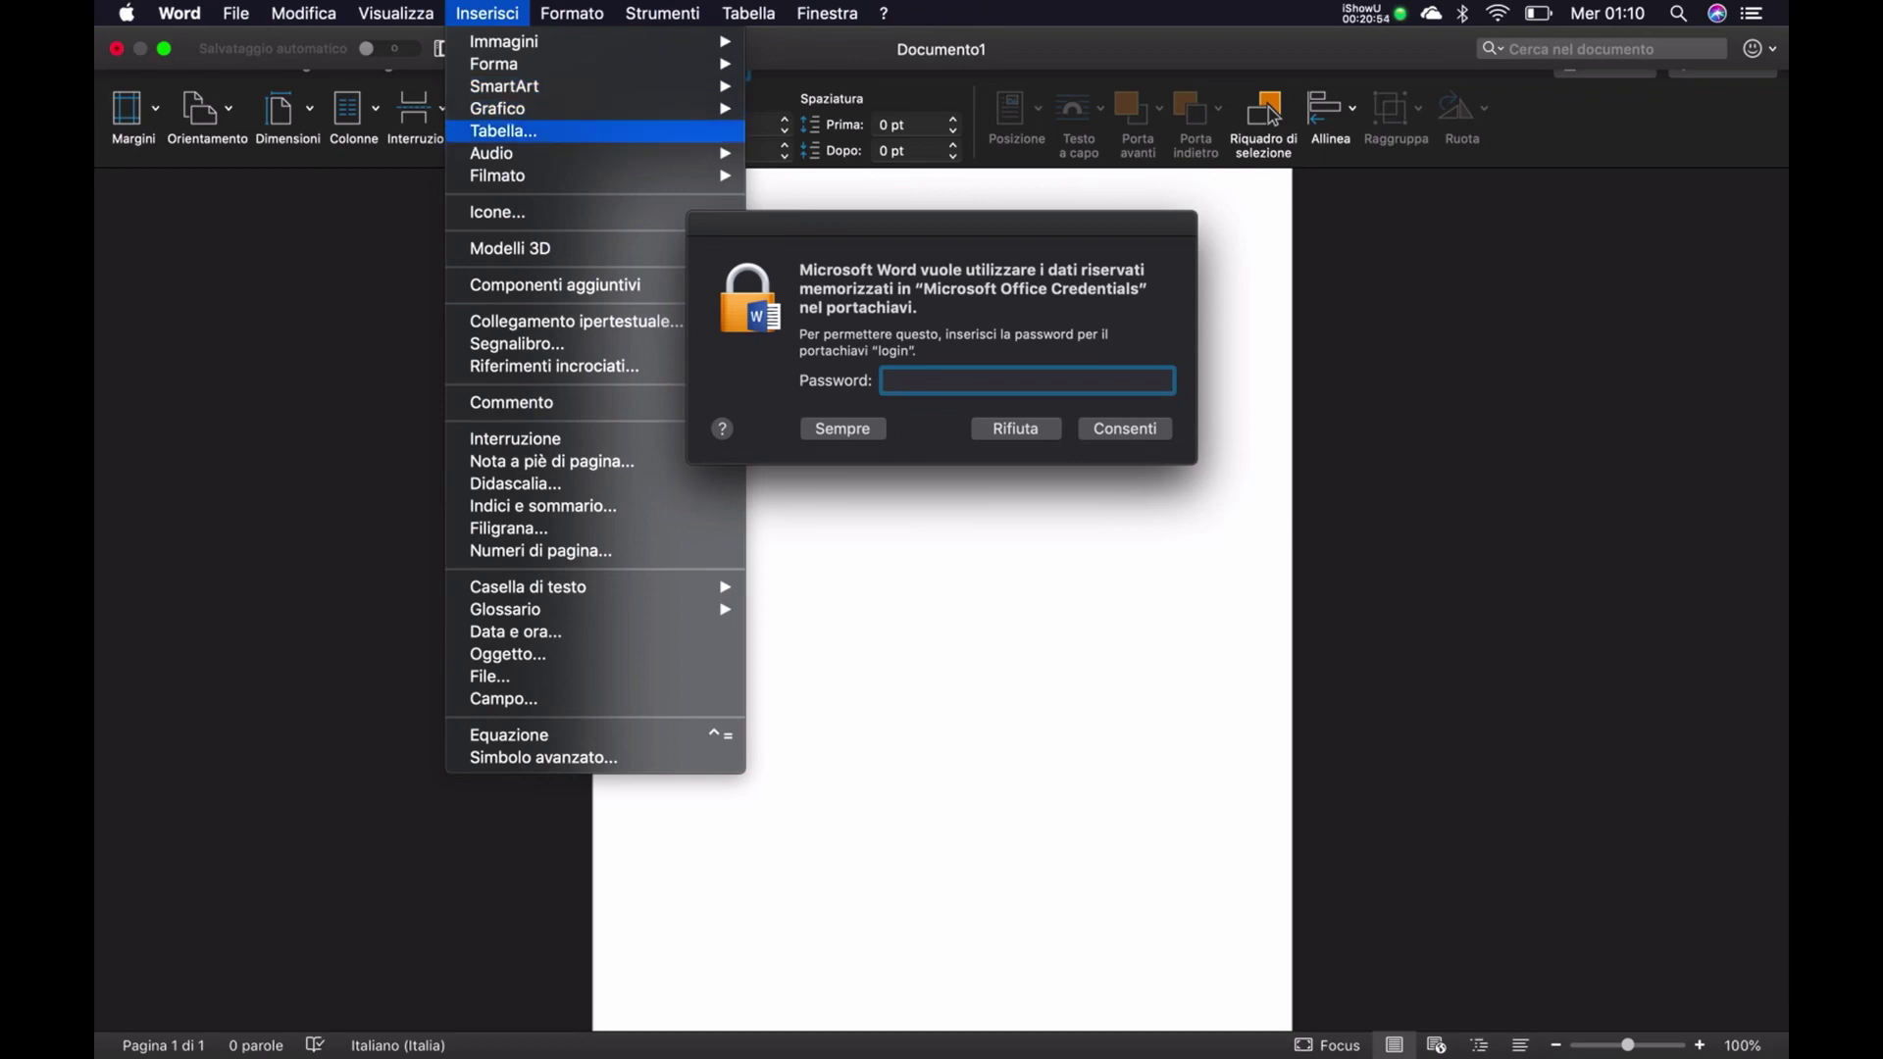
{"action": "key", "text": "Down"}
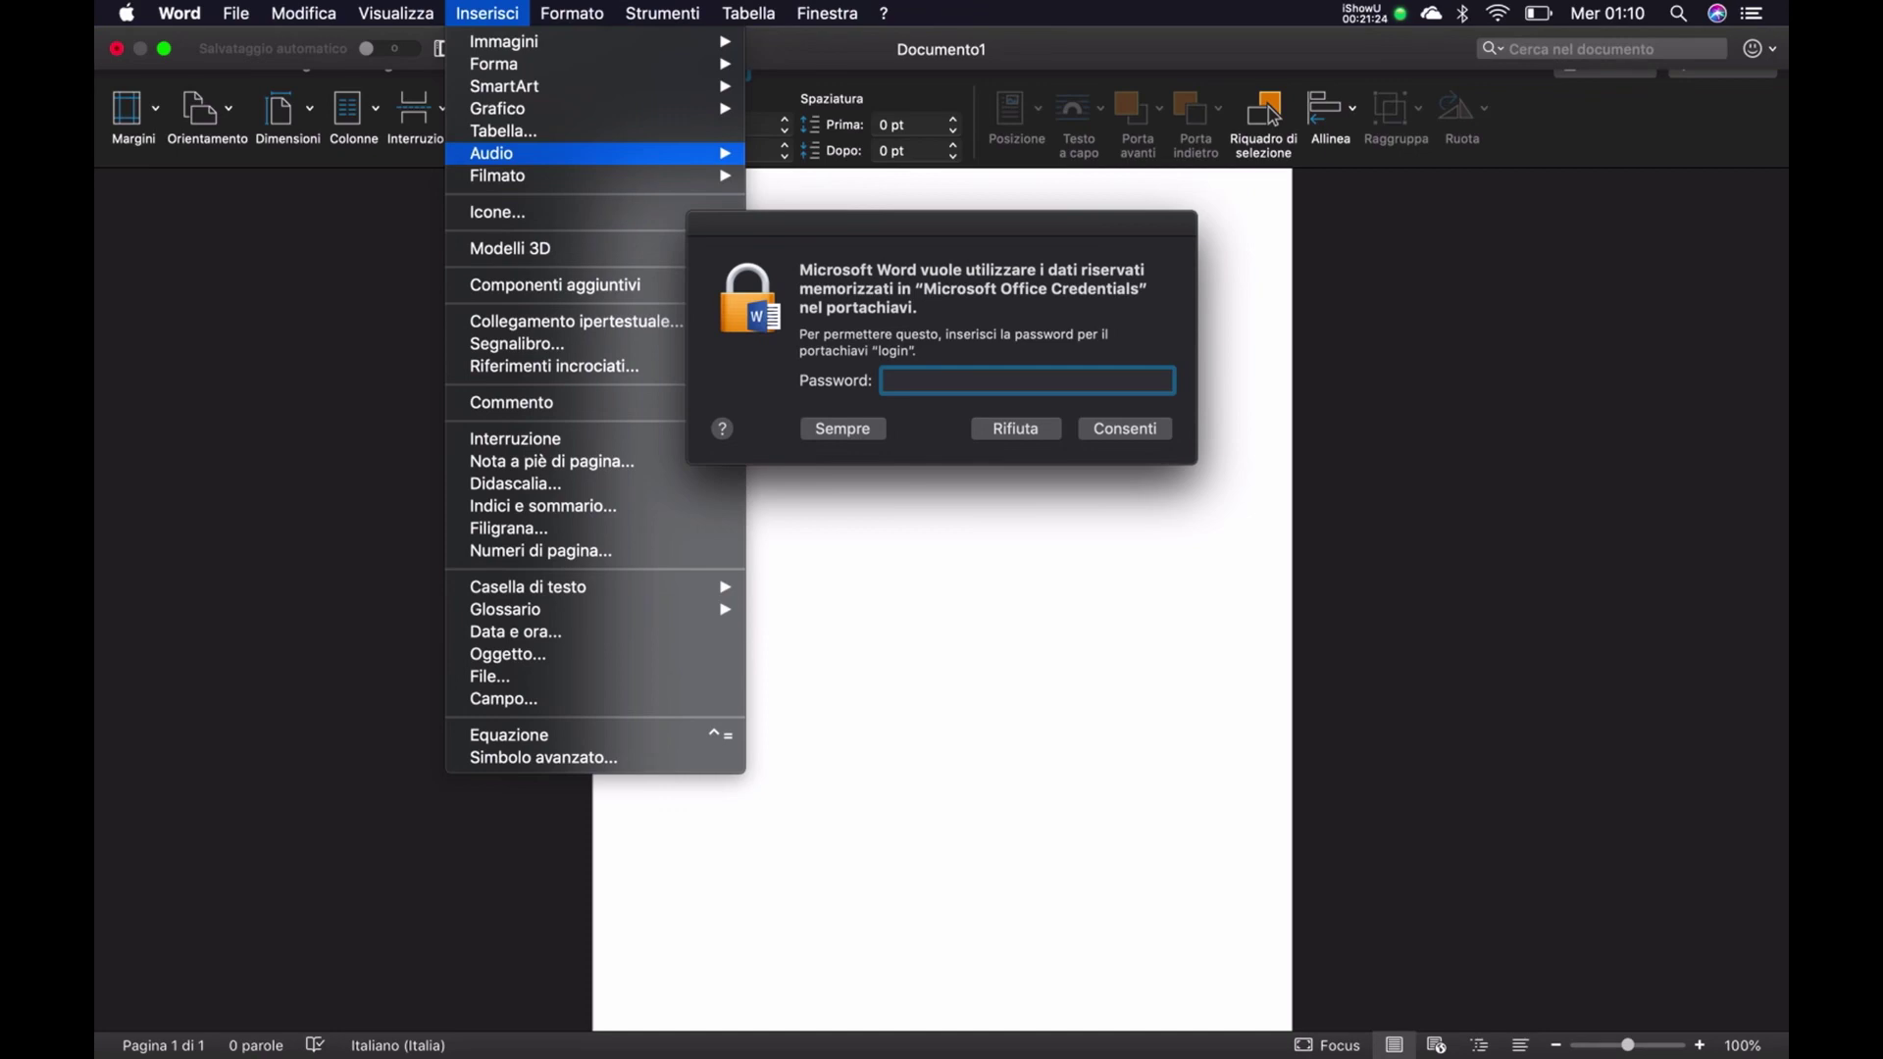
{"action": "key", "text": "Down"}
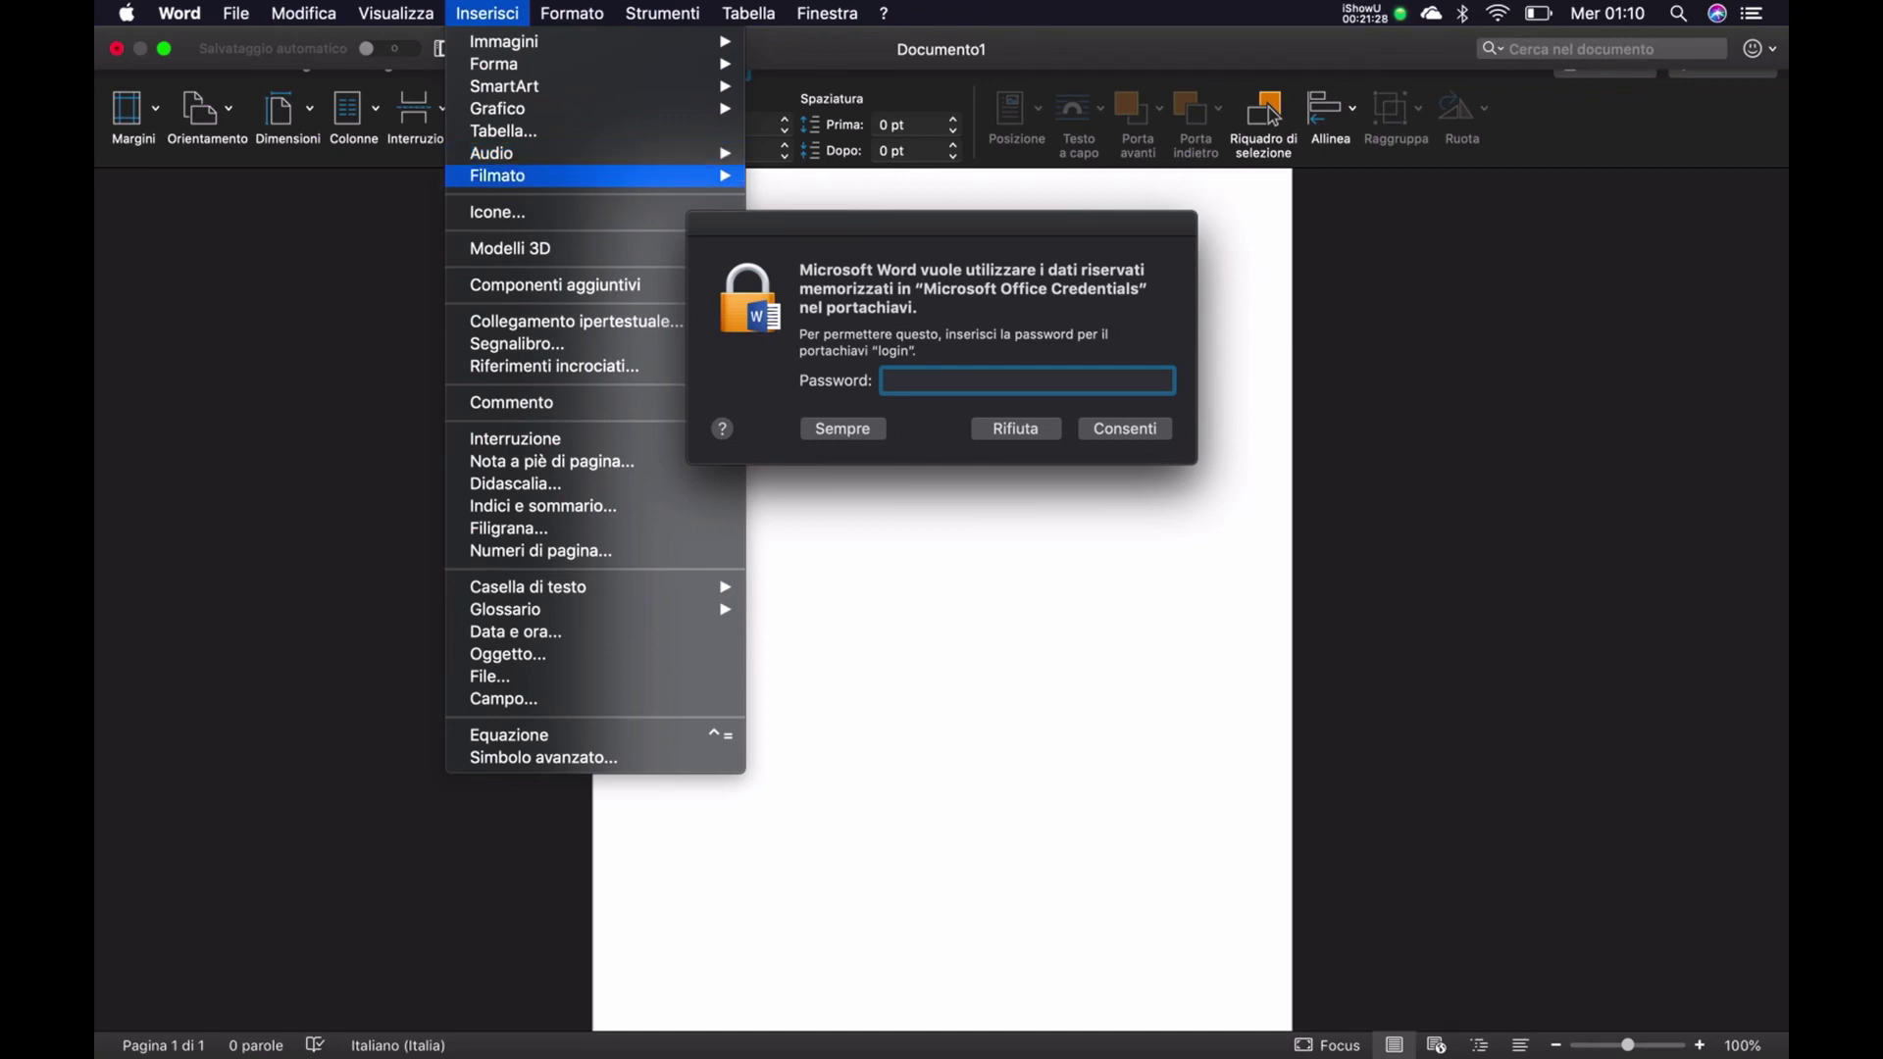
{"action": "key", "text": "Right"}
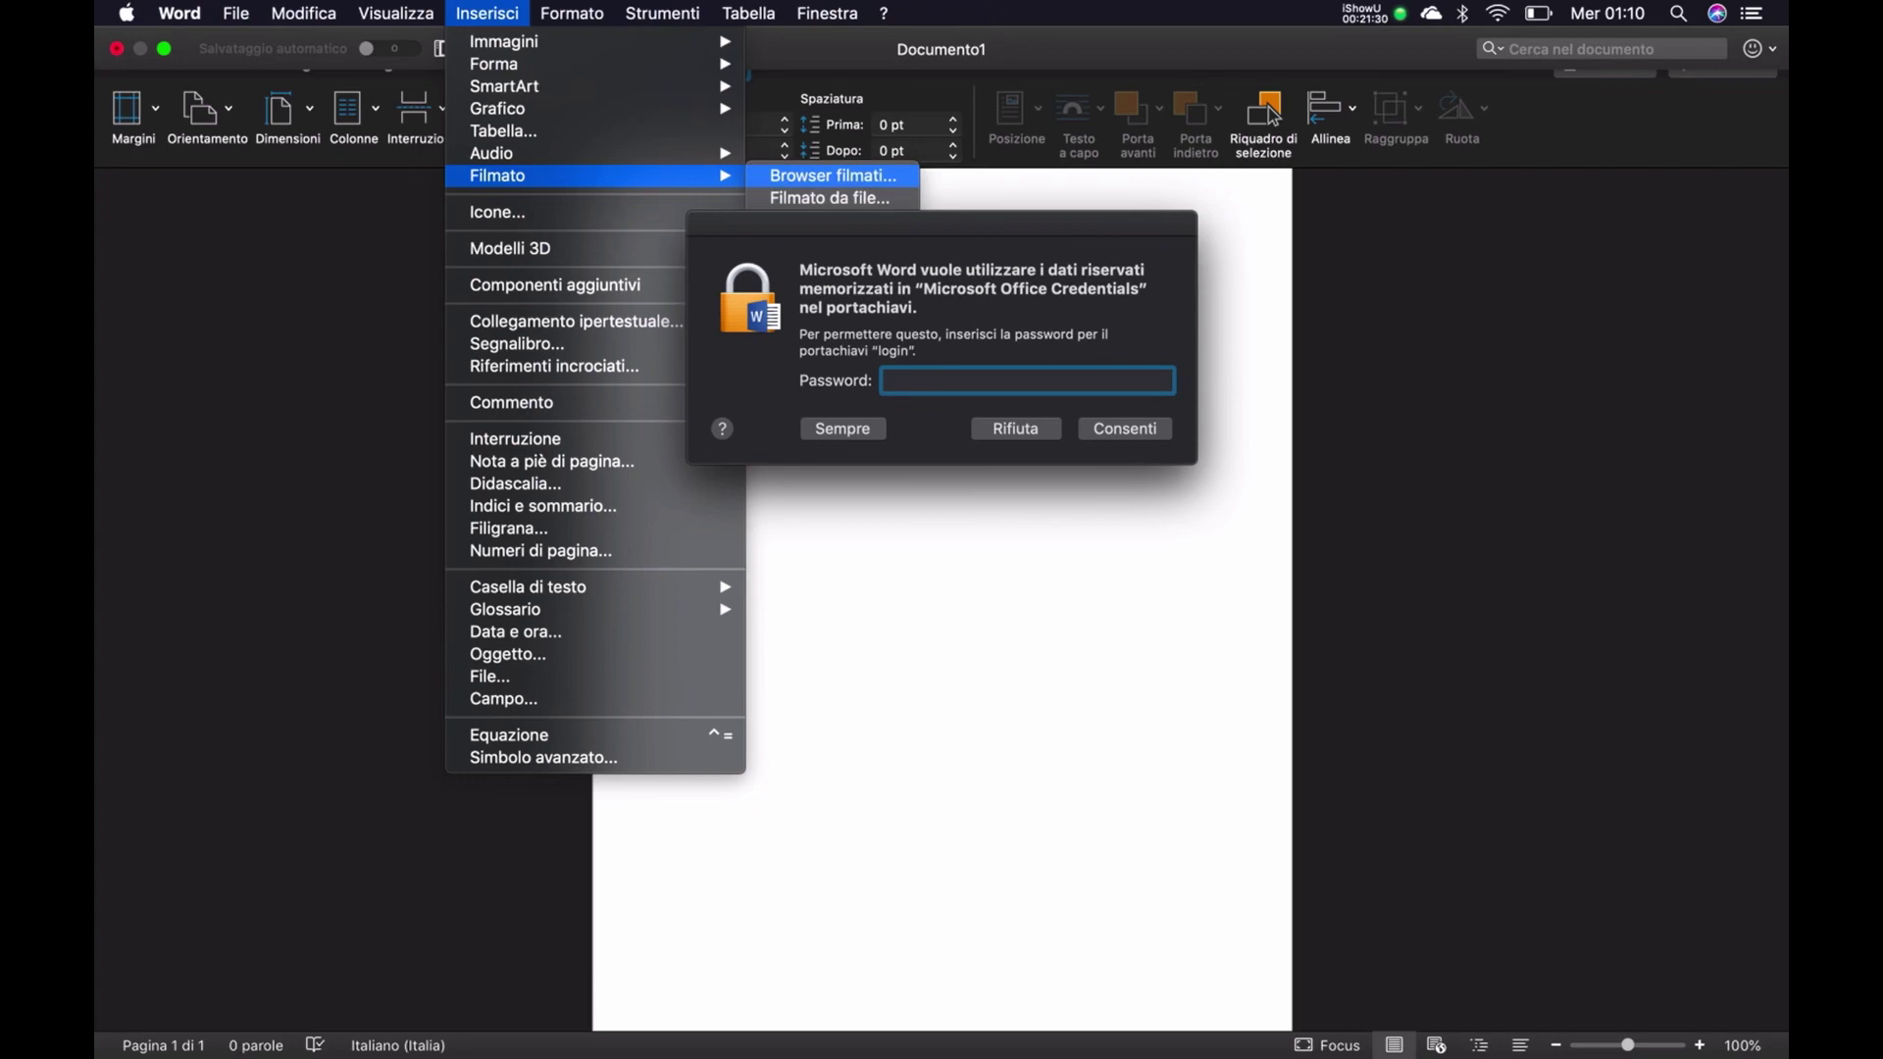
{"action": "key", "text": "Down"}
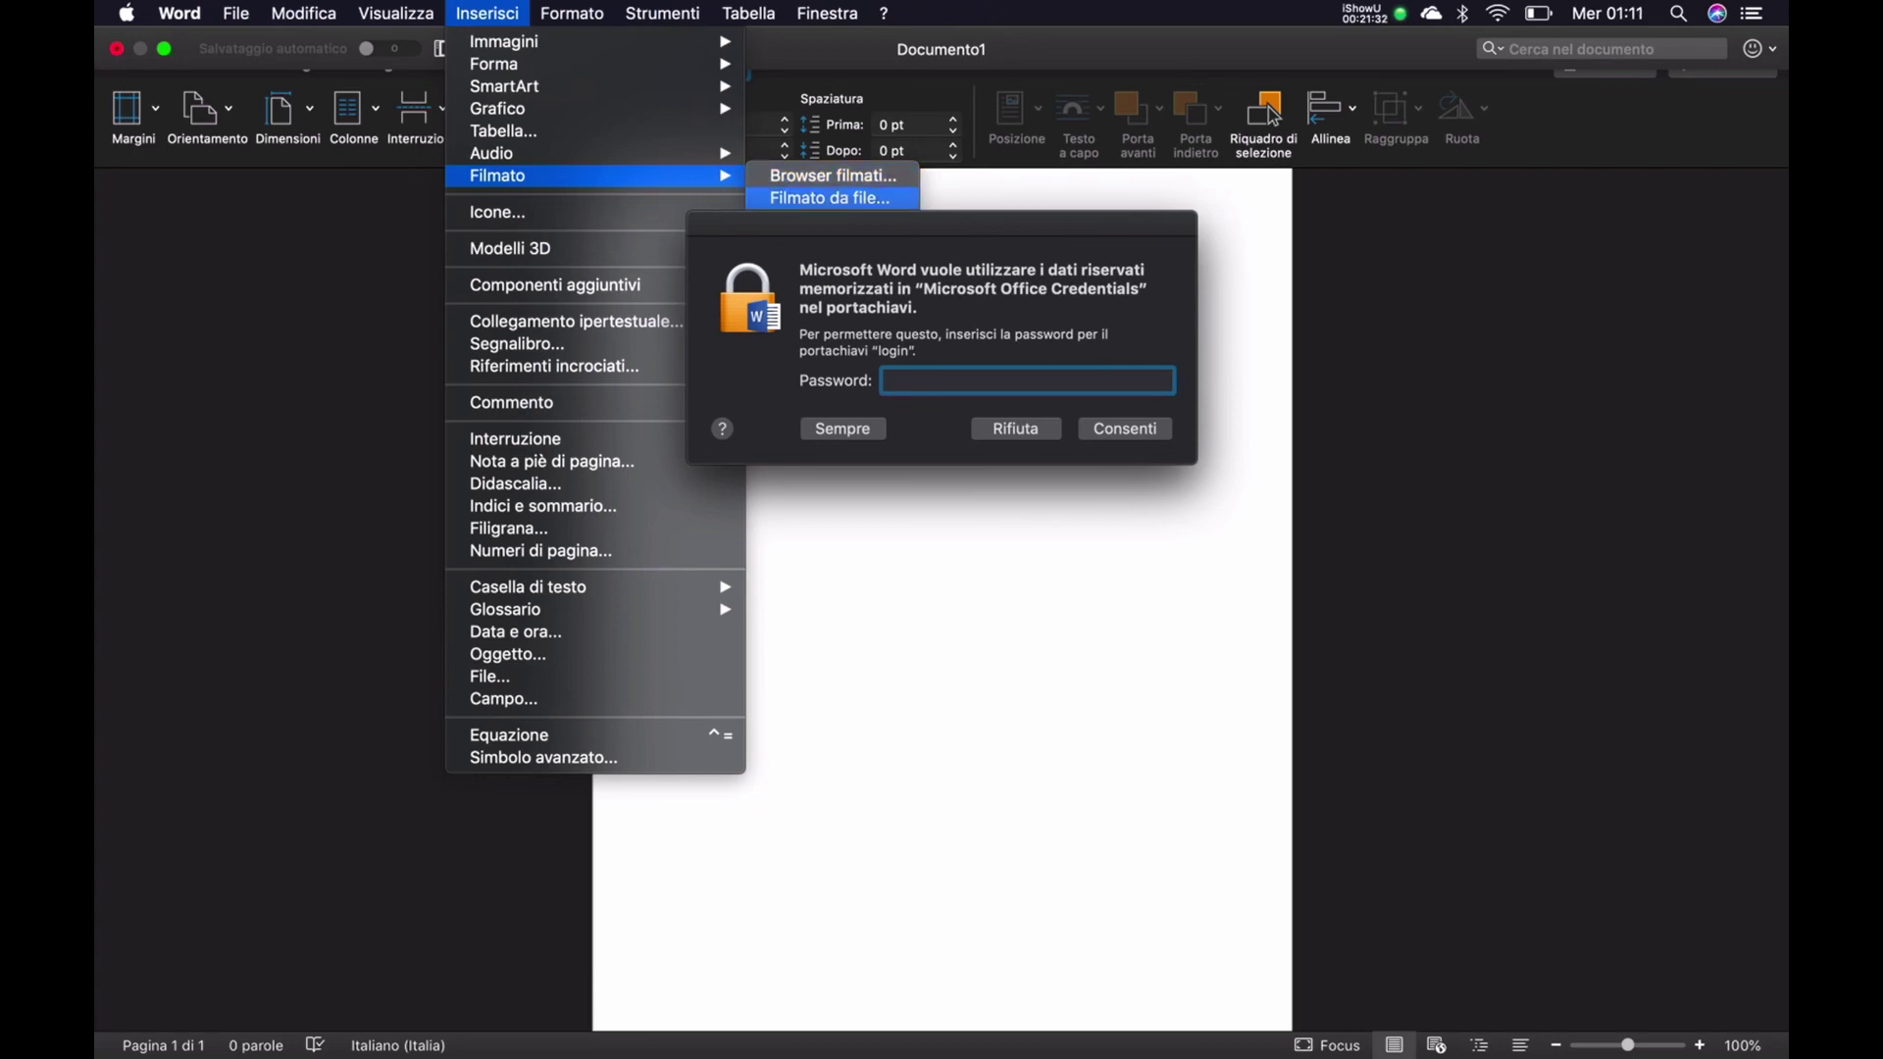
{"action": "key", "text": "Left"}
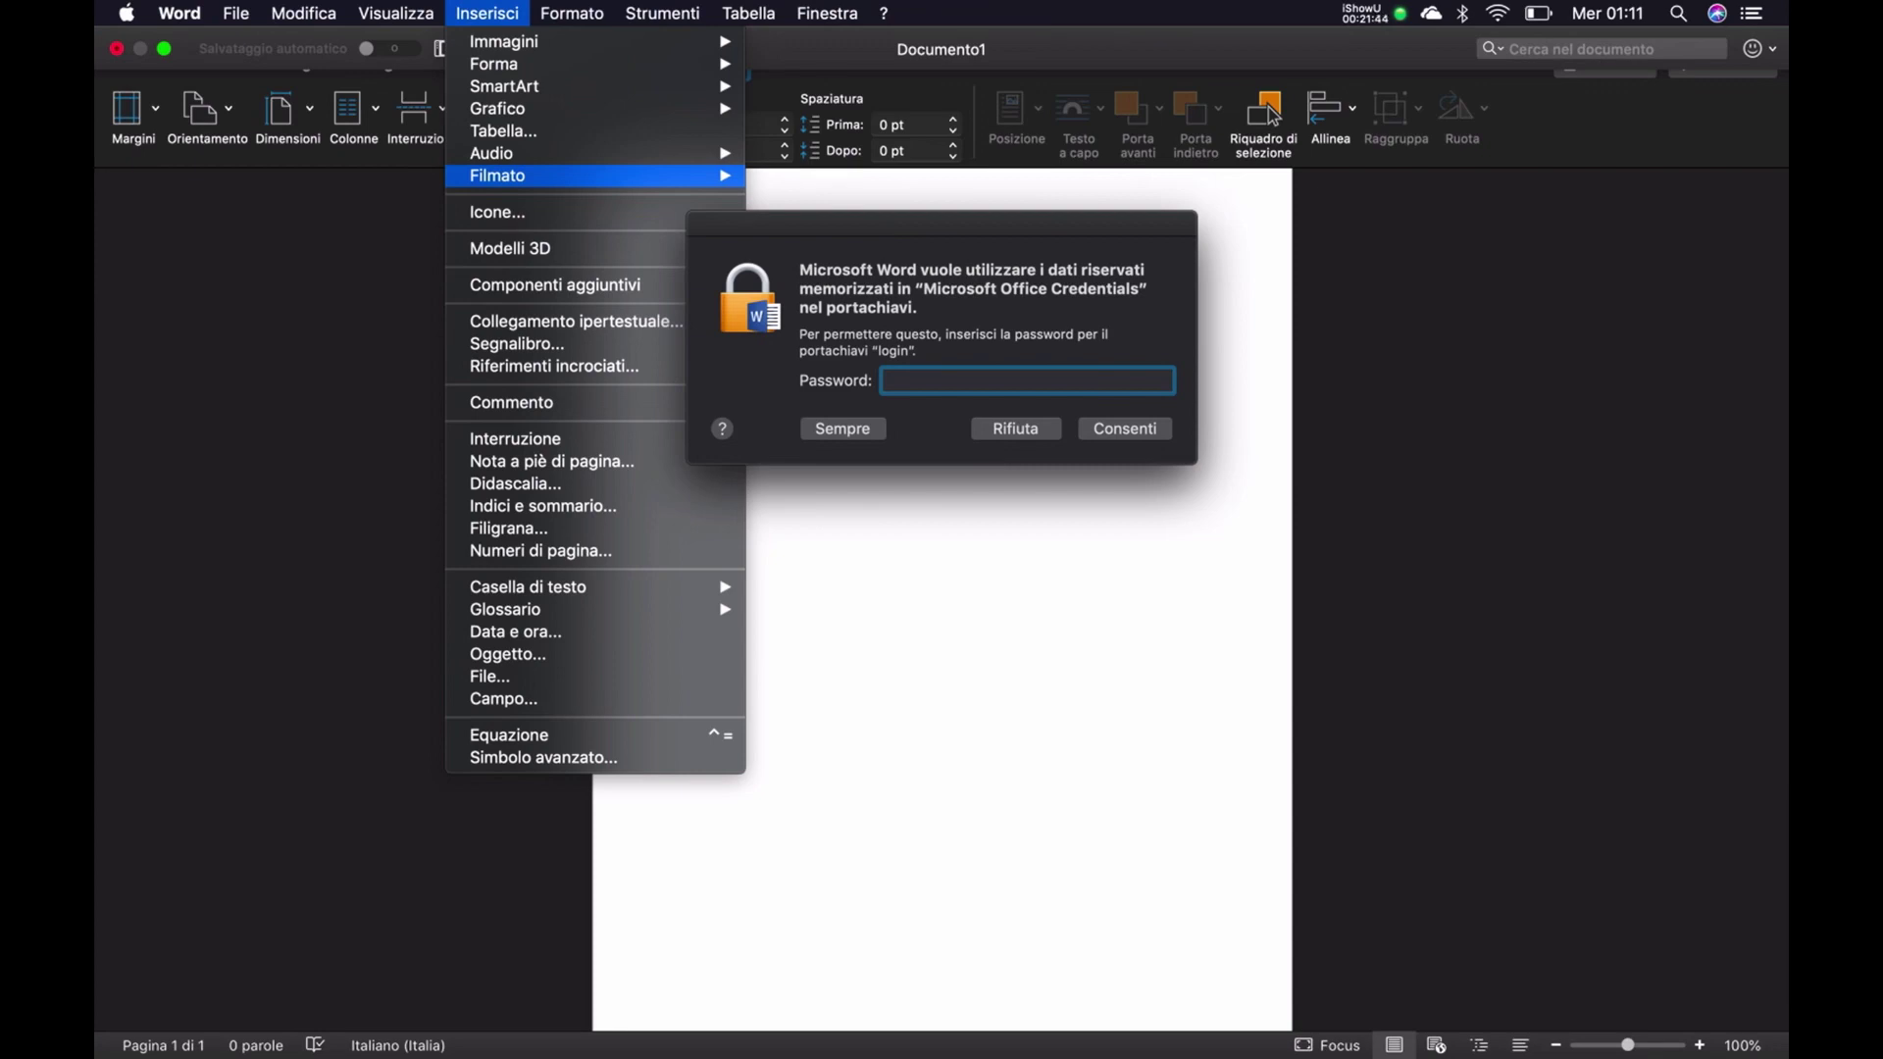
{"action": "key", "text": "Down"}
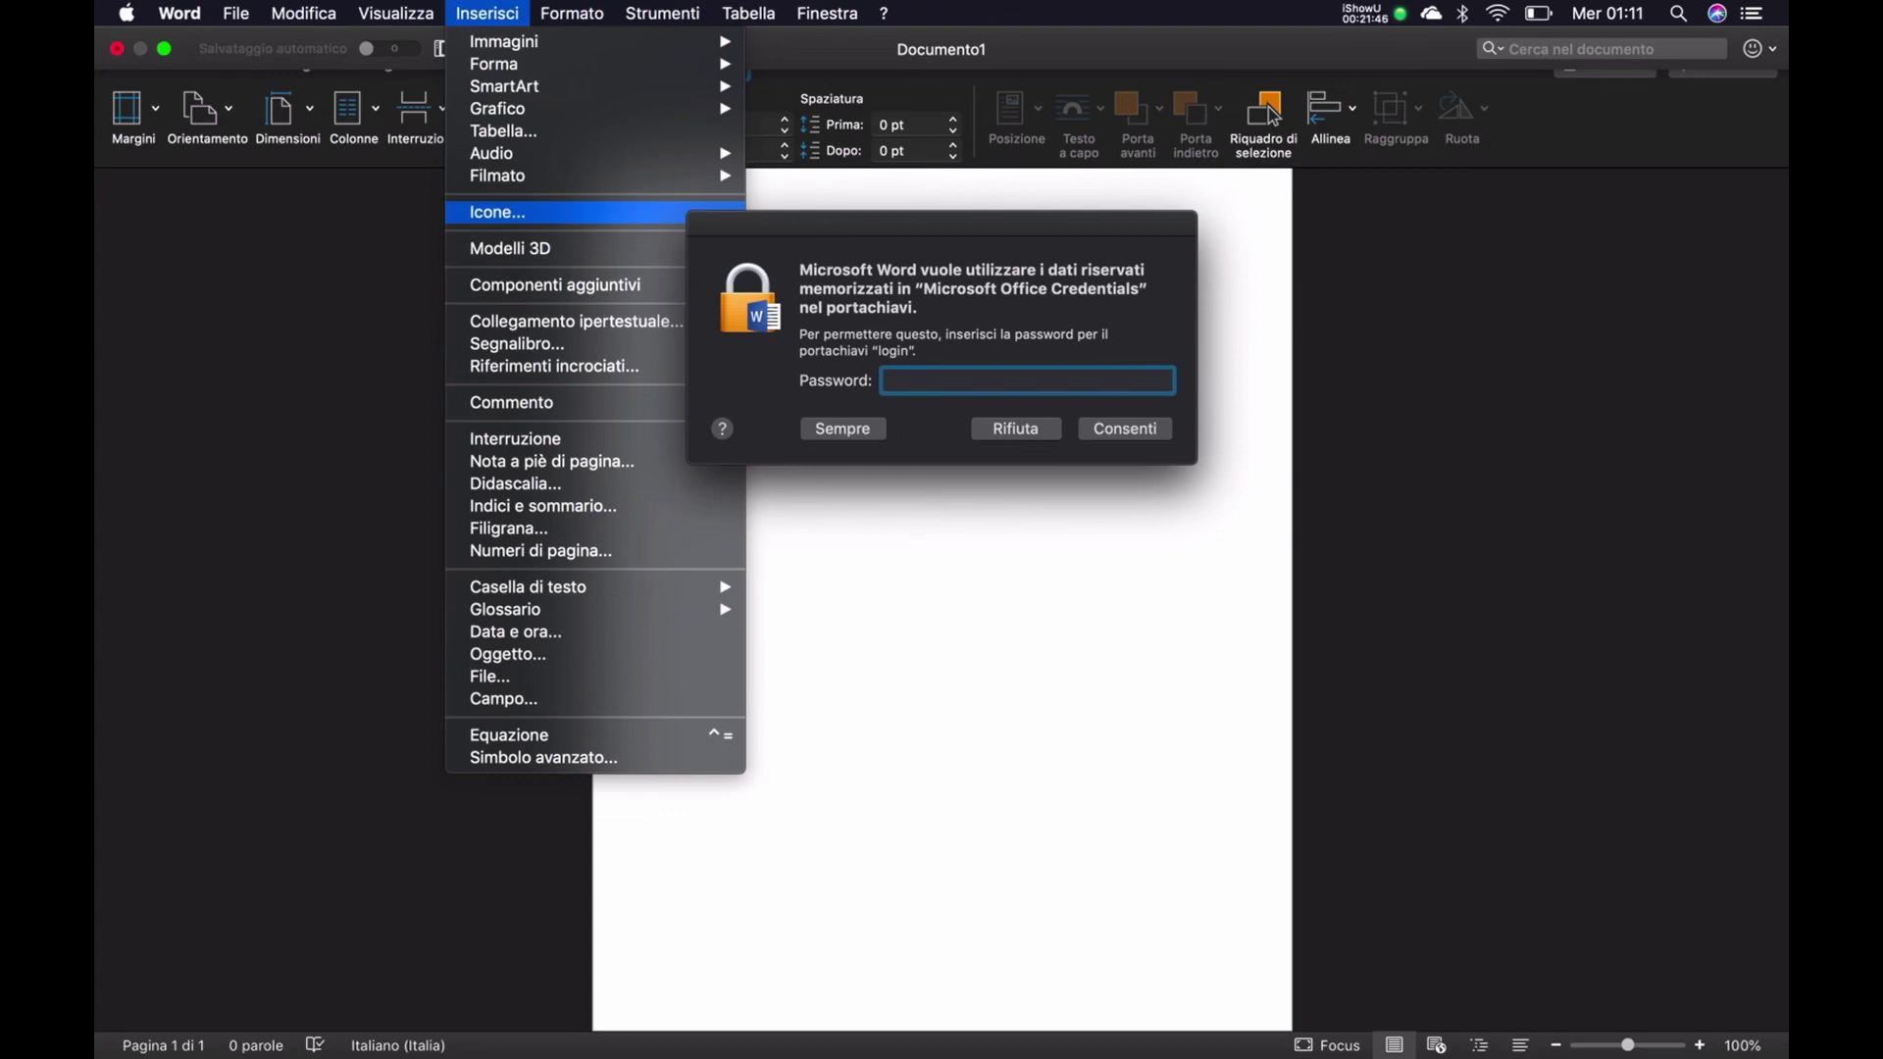
{"action": "key", "text": "Down"}
{"action": "key", "text": "Down"}
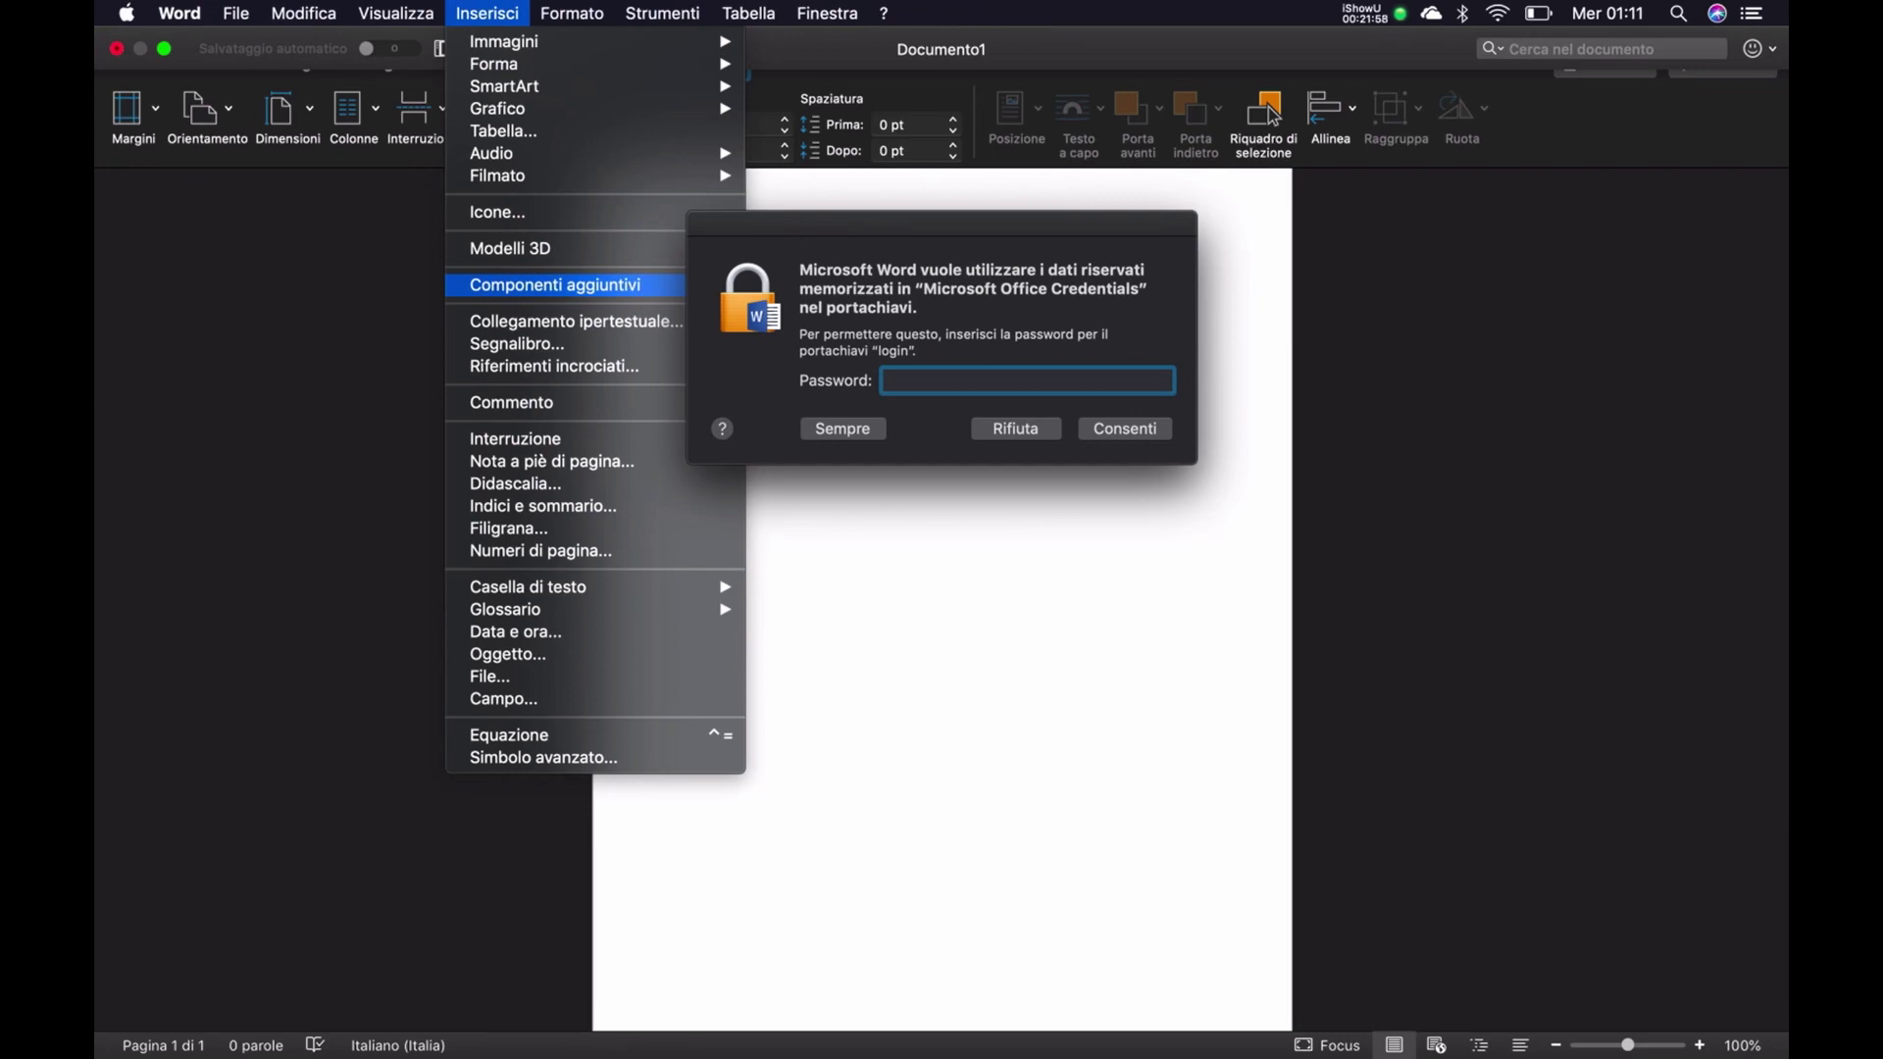
{"action": "key", "text": "Escape"}
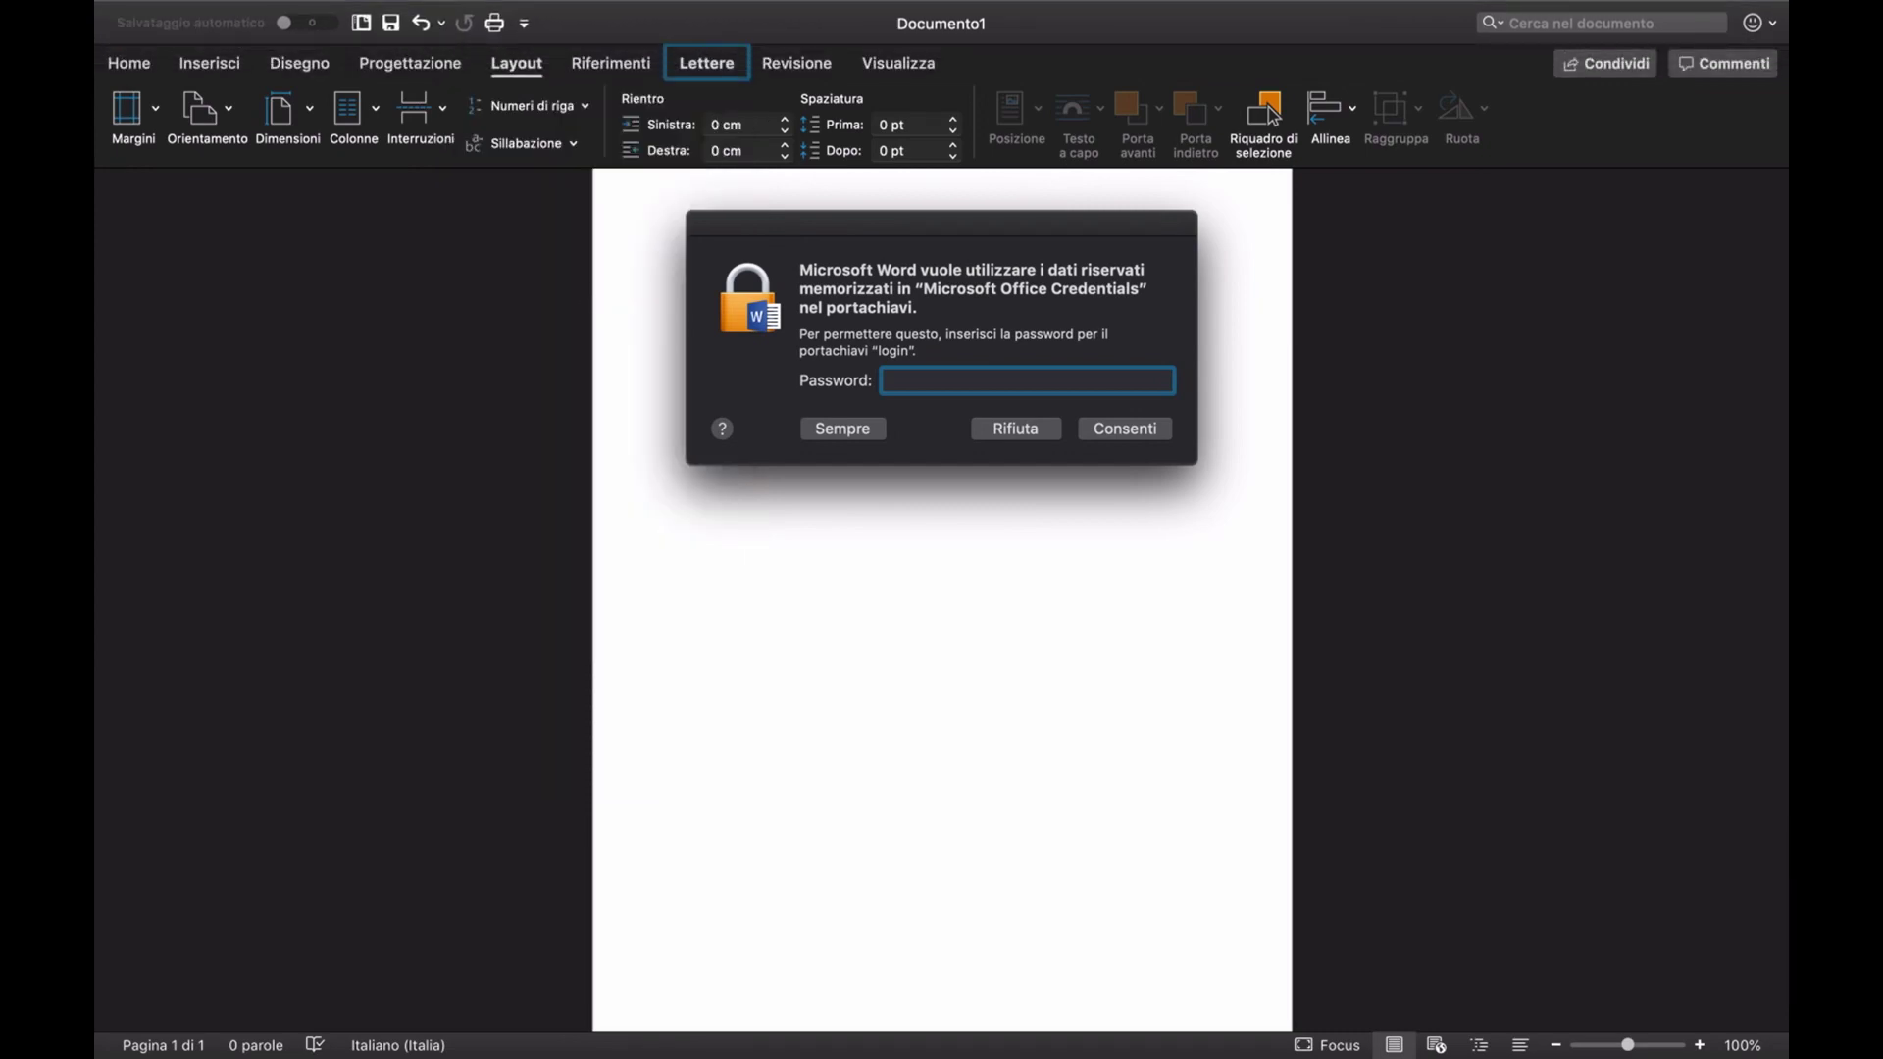